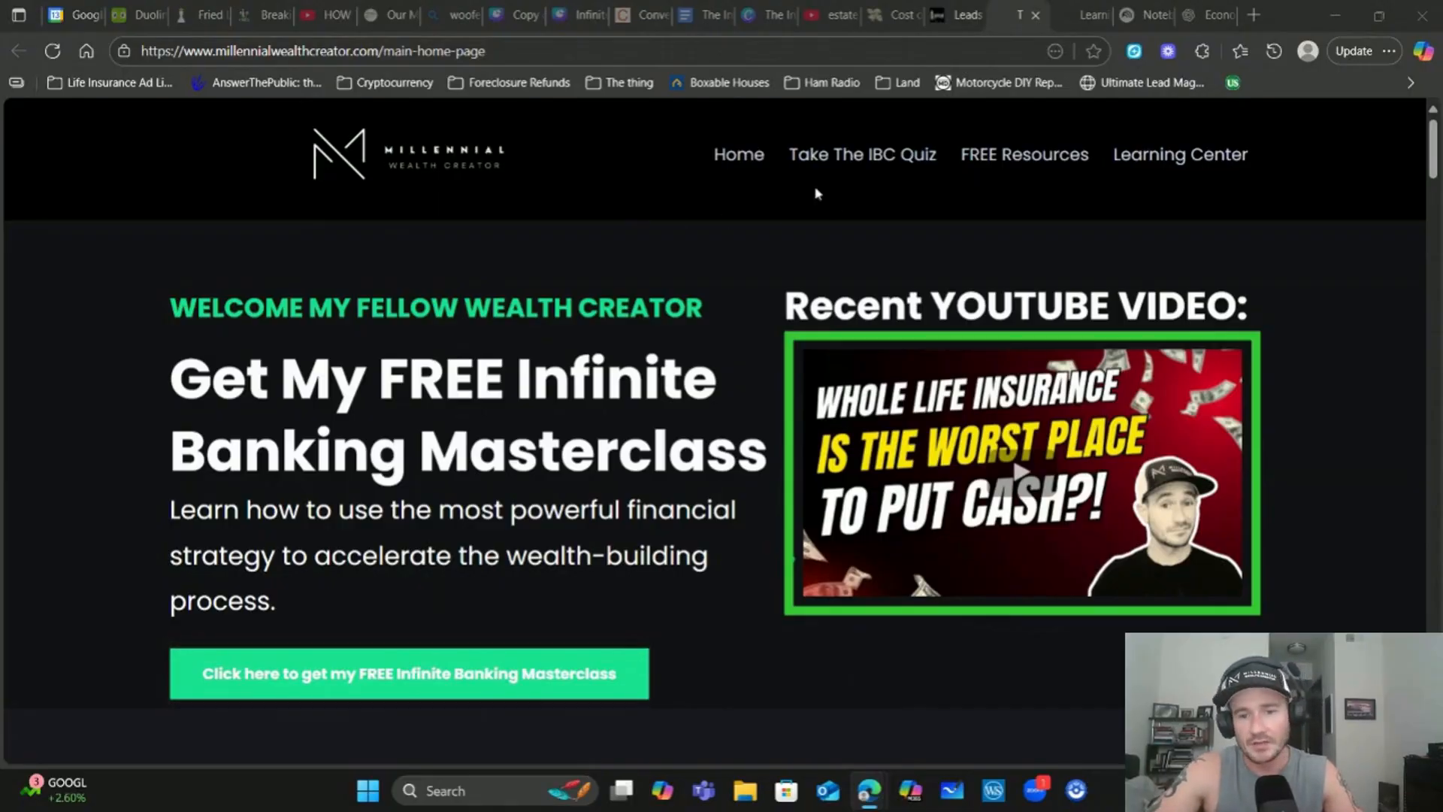
{"action": "mouse_move", "coordinate": [1018, 160]}
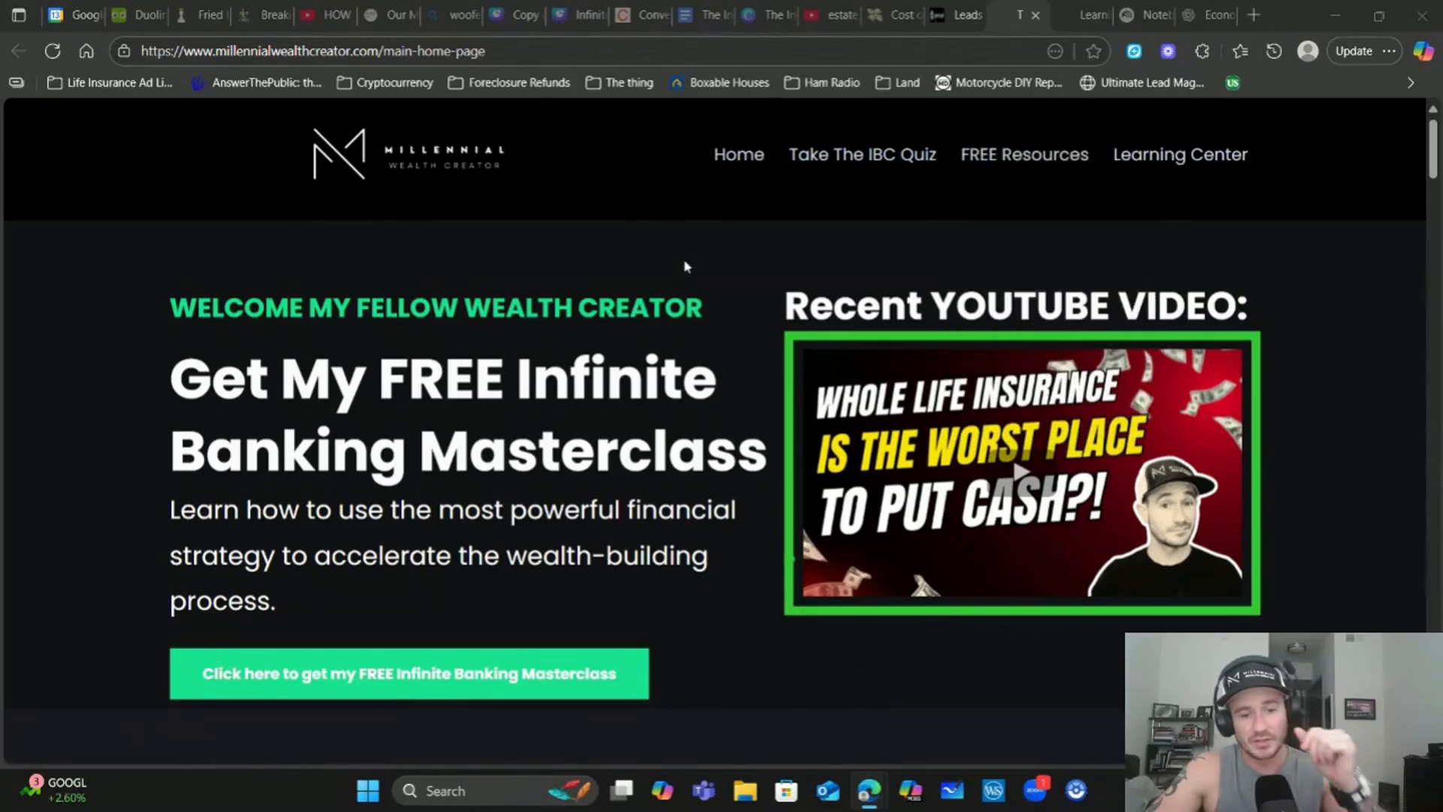
{"action": "scroll", "coordinate": [690, 410], "scroll_direction": "down", "scroll_amount": 3}
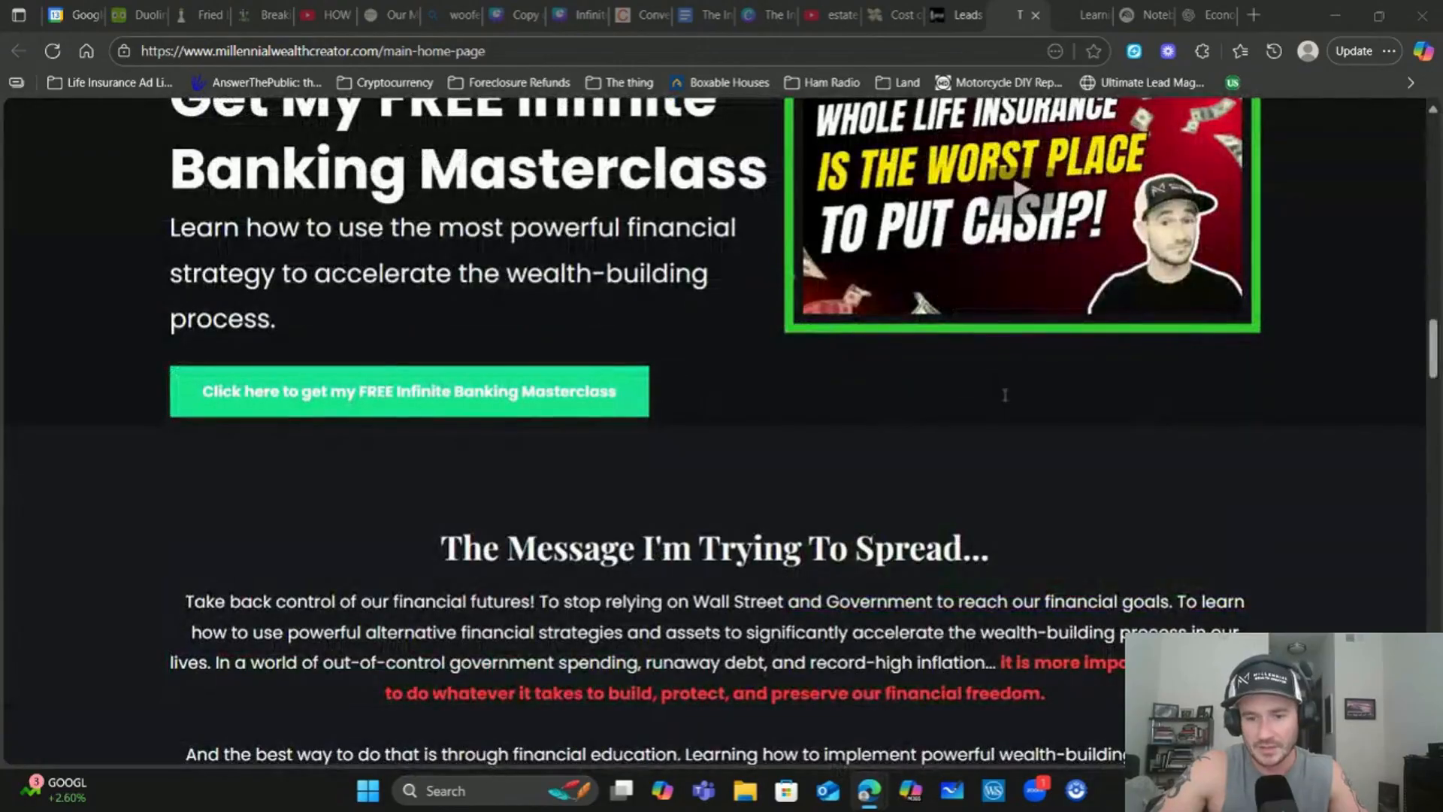
{"action": "scroll", "coordinate": [1005, 395], "scroll_direction": "down", "scroll_amount": 4}
{"action": "scroll", "coordinate": [1099, 391], "scroll_direction": "up", "scroll_amount": 7}
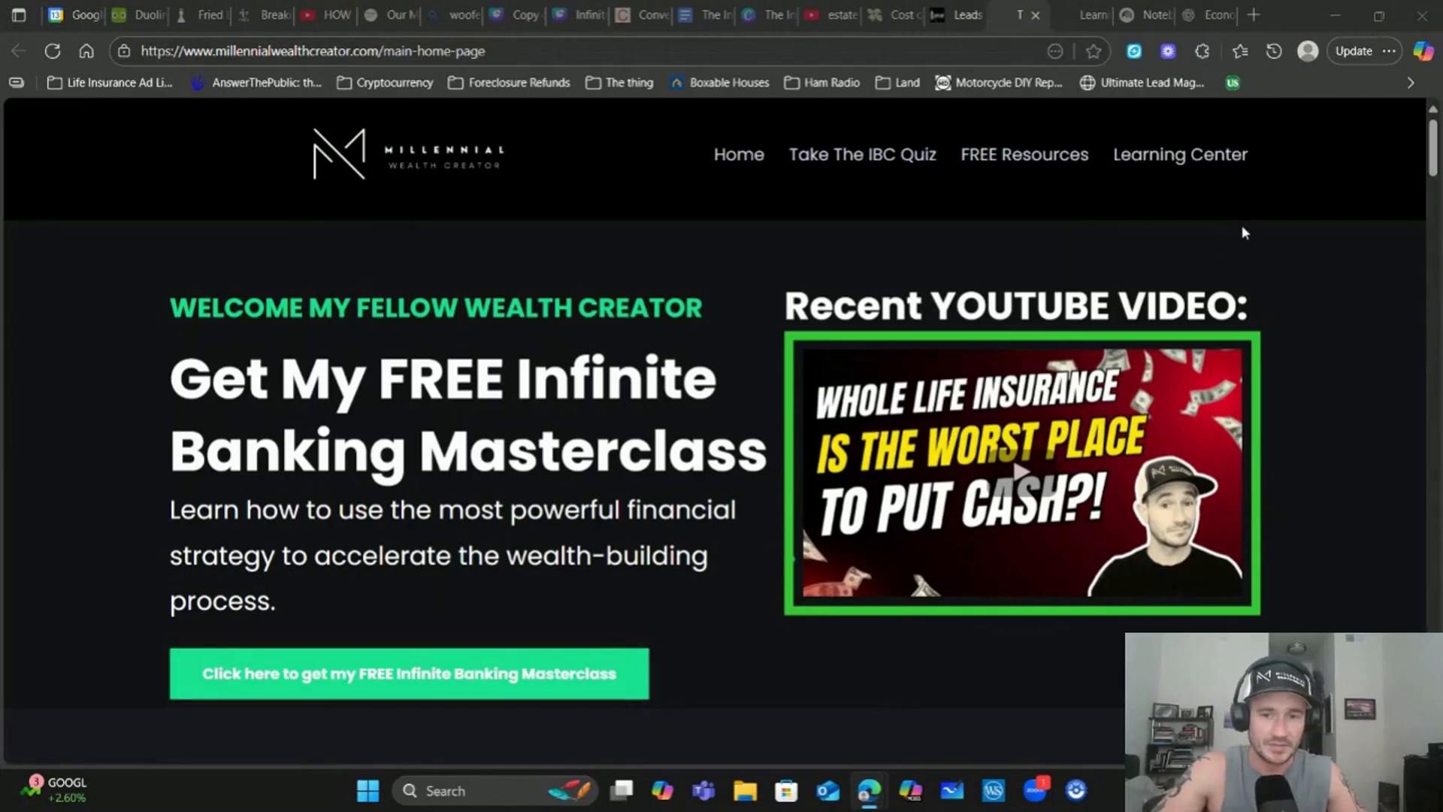
Open the Learning Center page and scroll through its video cards
{"action": "left_click", "coordinate": [1163, 159]}
{"action": "scroll", "coordinate": [1325, 354], "scroll_direction": "down", "scroll_amount": 5}
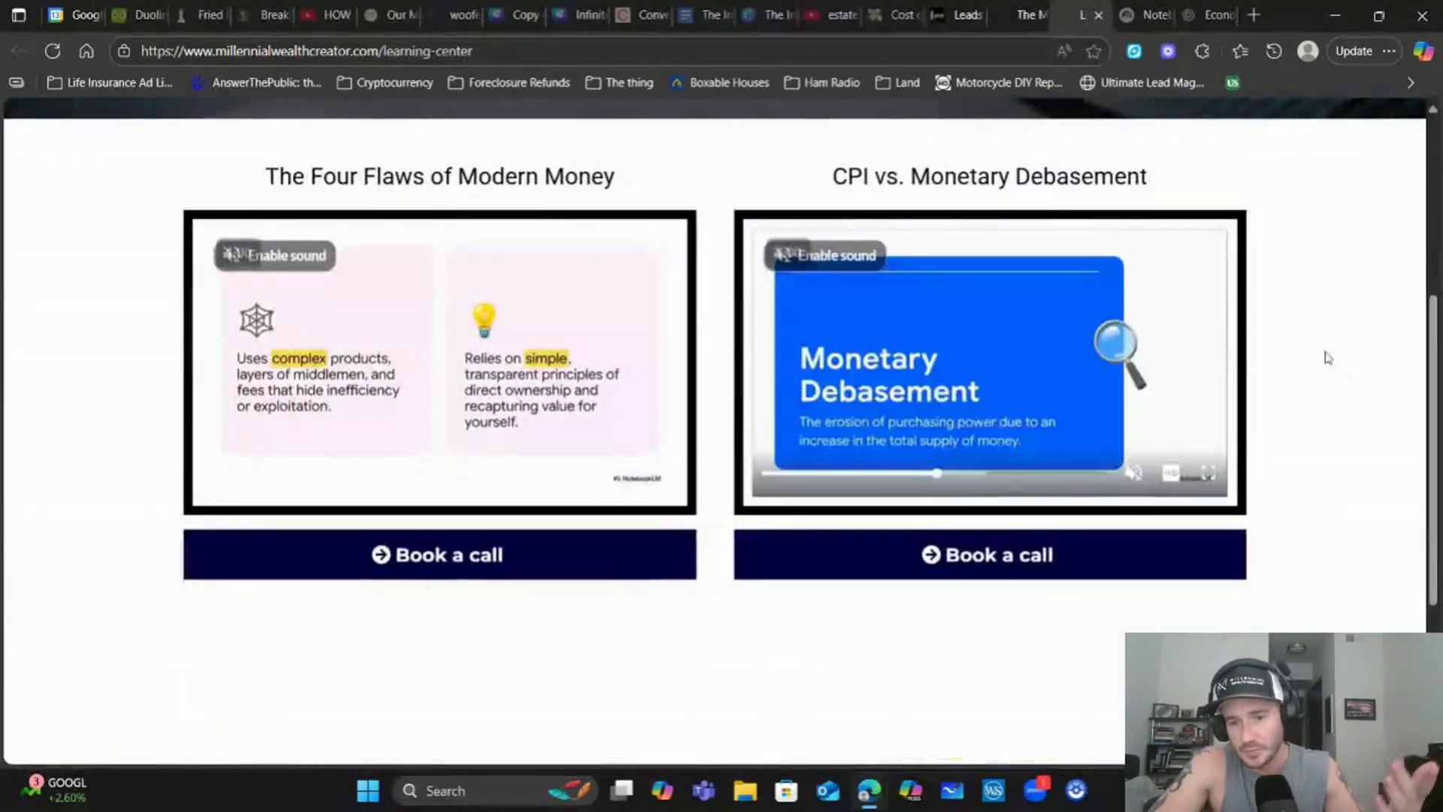
{"action": "scroll", "coordinate": [1324, 354], "scroll_direction": "up", "scroll_amount": 5}
{"action": "scroll", "coordinate": [1328, 357], "scroll_direction": "down", "scroll_amount": 5}
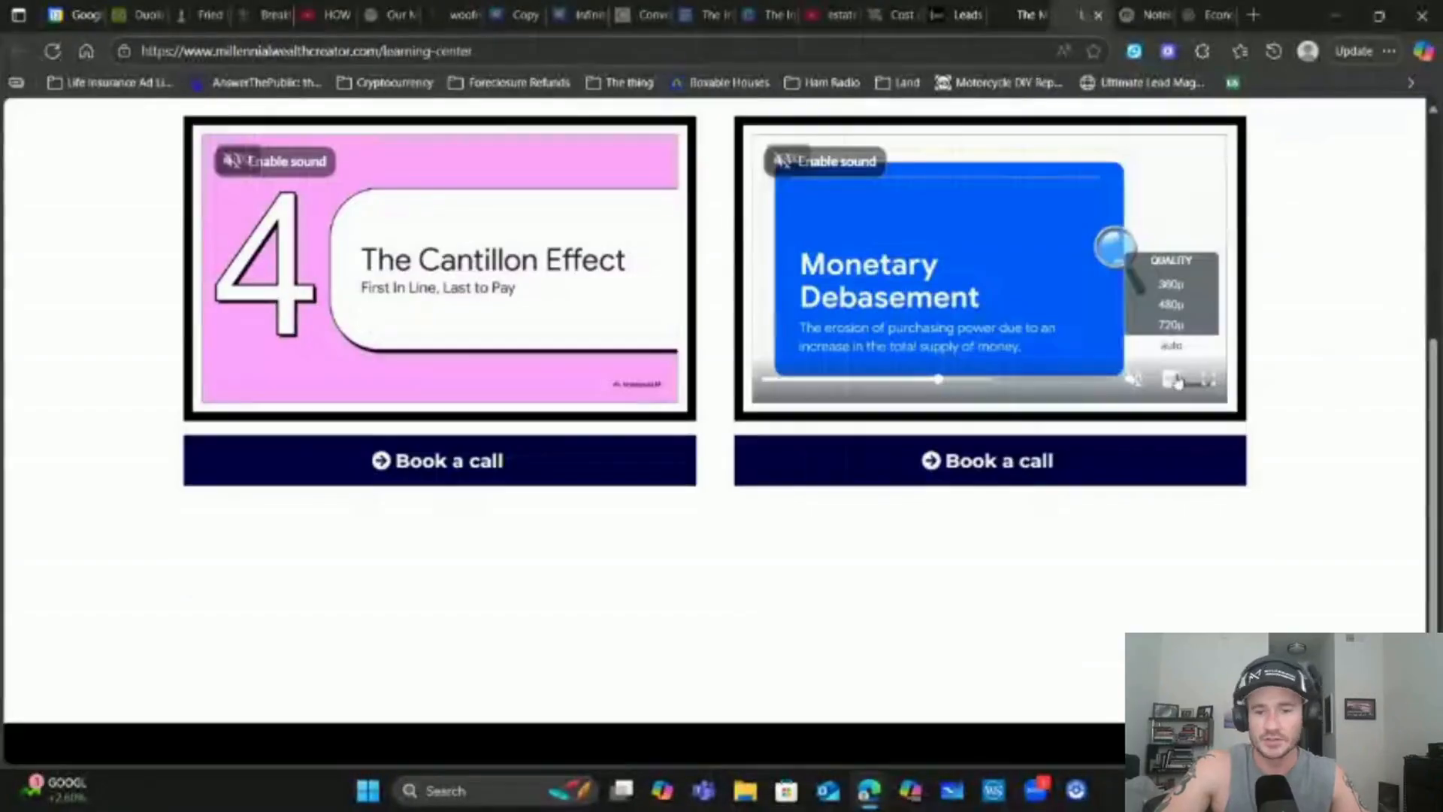
{"action": "scroll", "coordinate": [1359, 392], "scroll_direction": "up", "scroll_amount": 2}
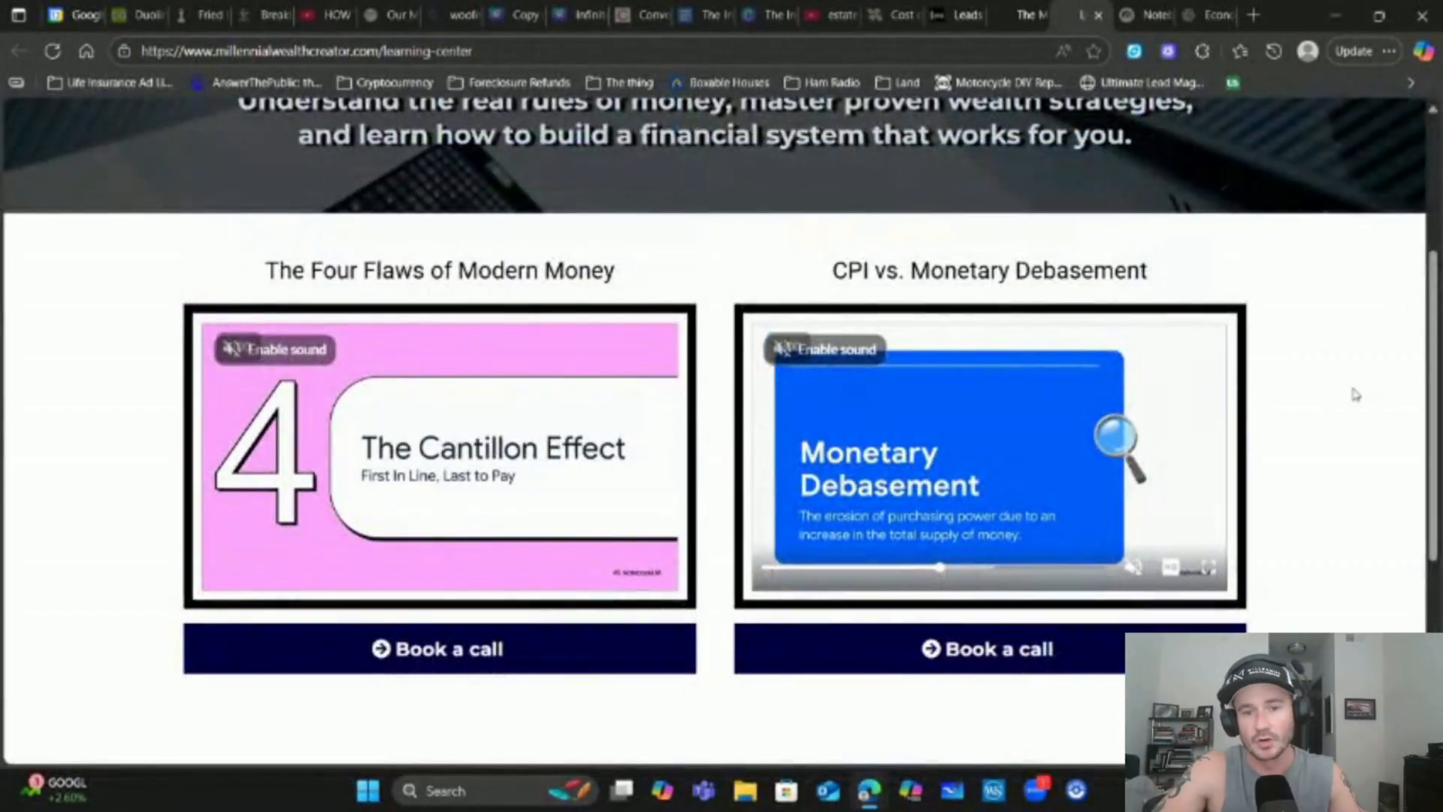
{"action": "scroll", "coordinate": [1358, 329], "scroll_direction": "up", "scroll_amount": 4}
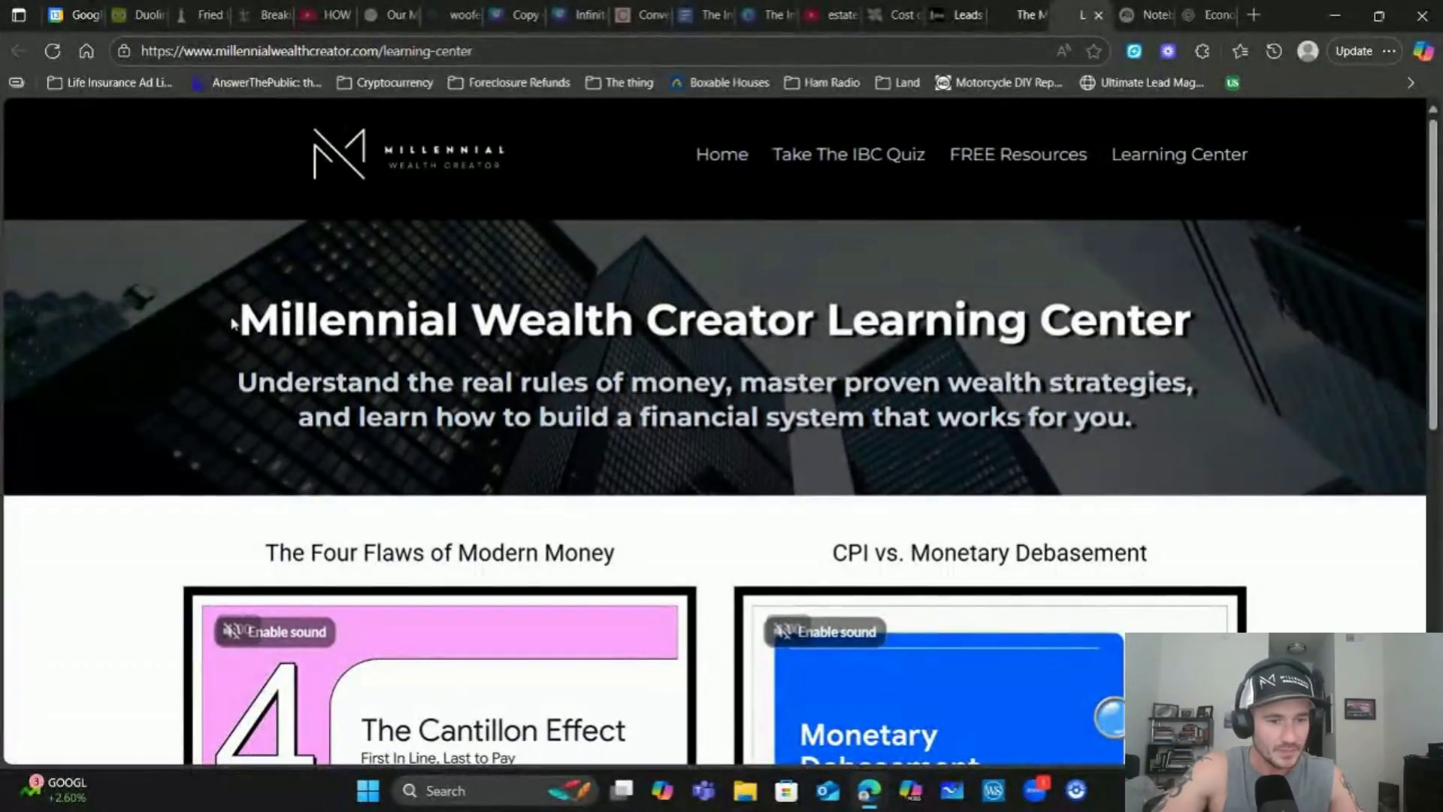
Highlight the Learning Center title and subtitle text, then clear the selection
{"action": "left_click_drag", "start_coordinate": [242, 317], "coordinate": [1189, 320]}
{"action": "left_click_drag", "start_coordinate": [436, 383], "coordinate": [468, 448]}
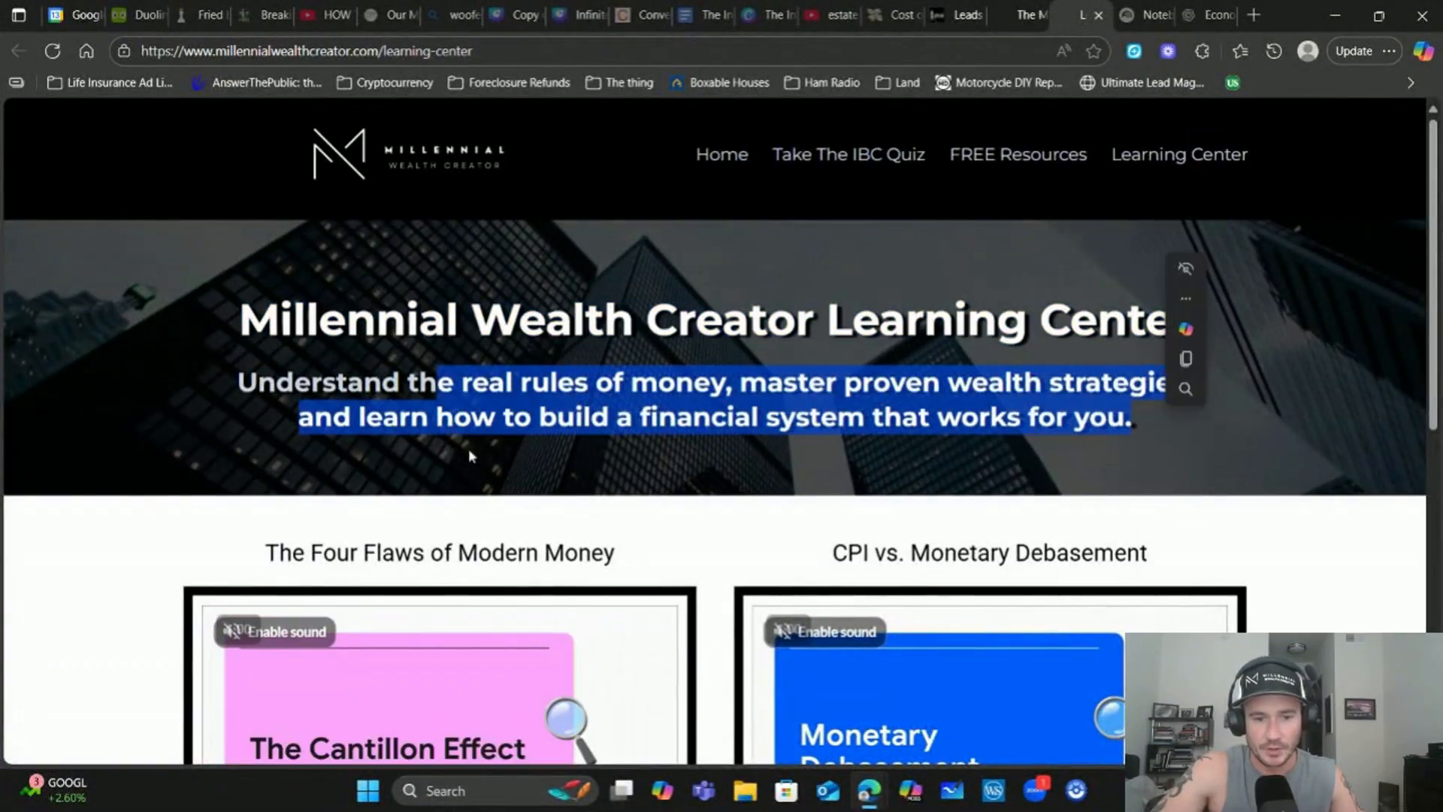
{"action": "scroll", "coordinate": [692, 490], "scroll_direction": "down", "scroll_amount": 3}
{"action": "left_click_drag", "start_coordinate": [264, 366], "coordinate": [617, 369]}
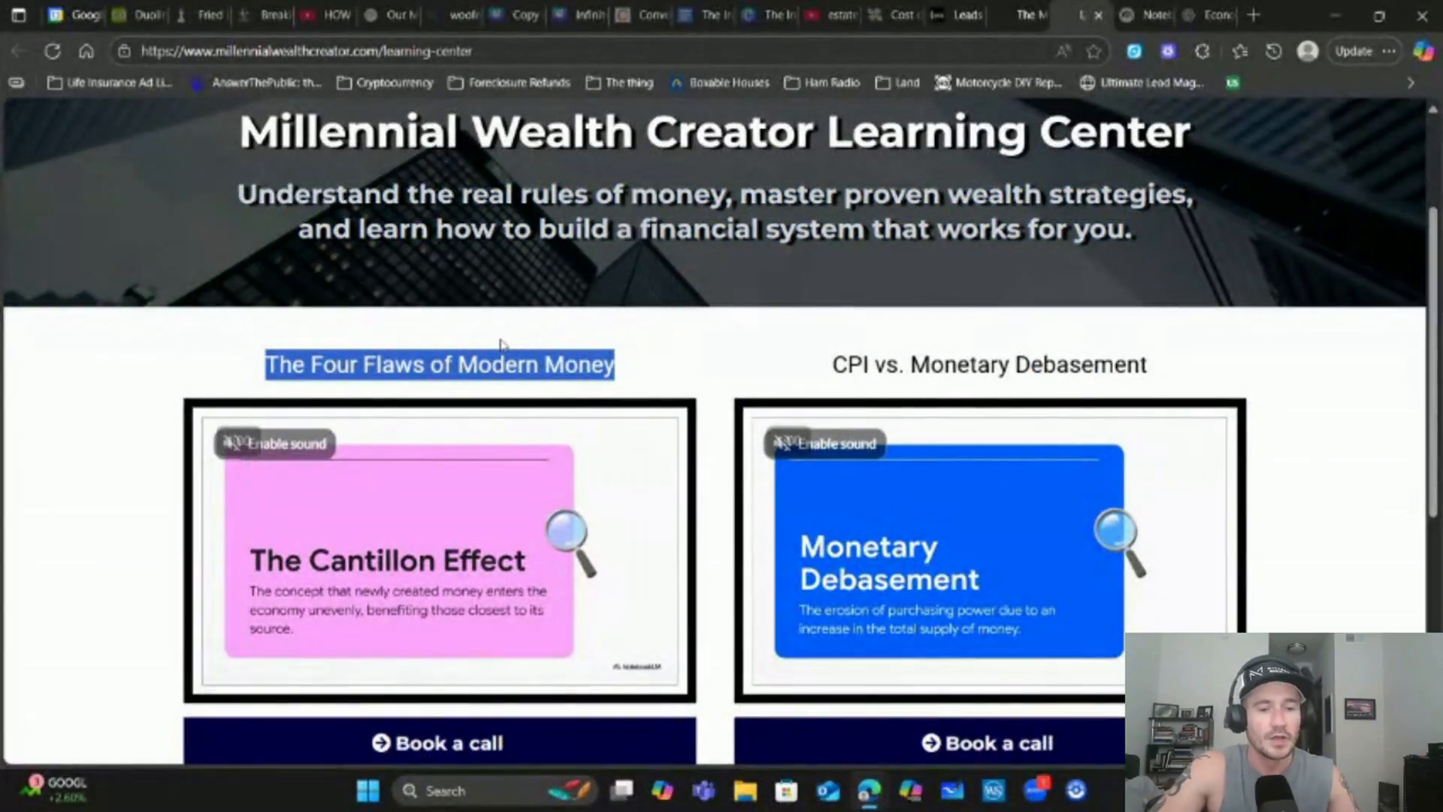
{"action": "left_click", "coordinate": [500, 365]}
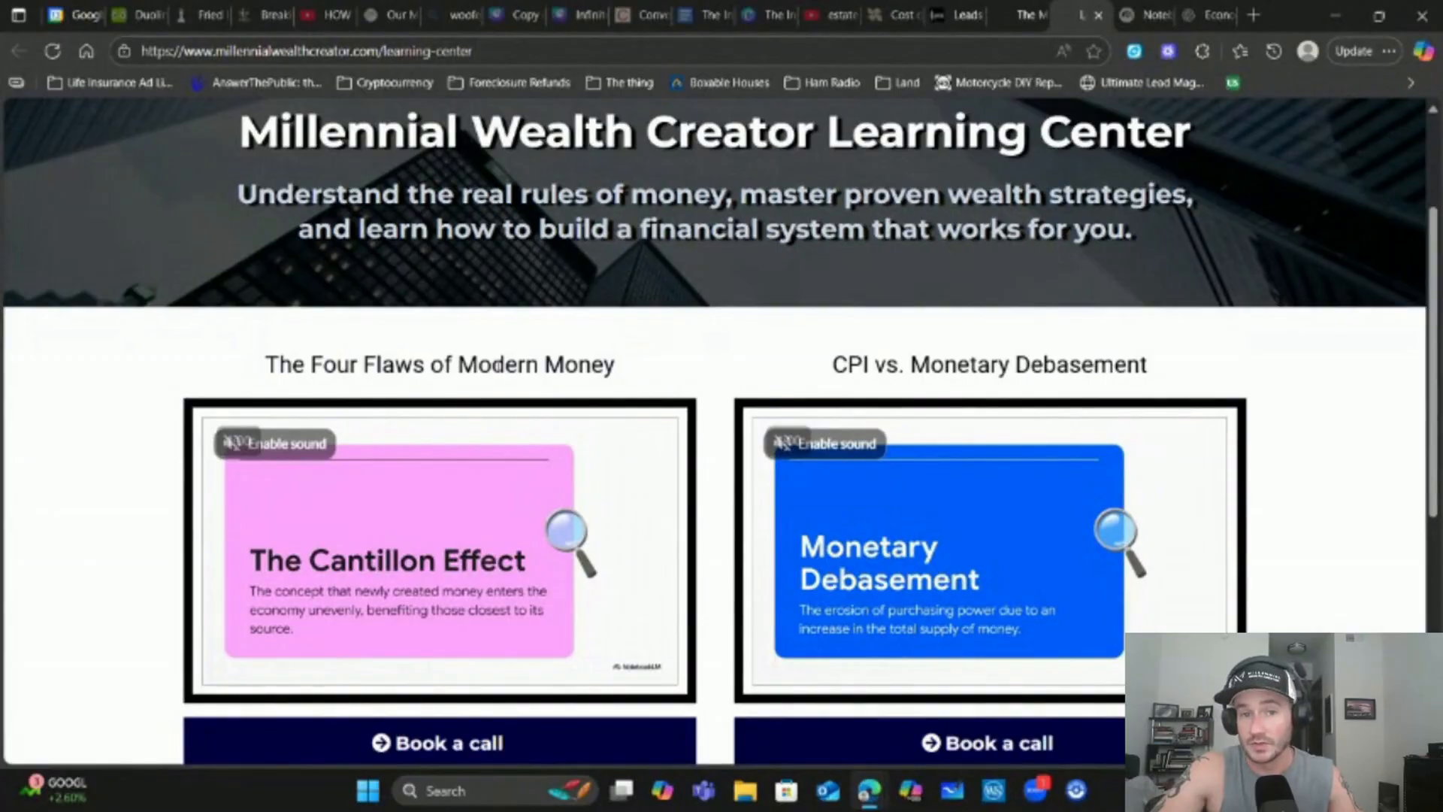
Scroll to the videos and pause 'The Four Flaws of Modern Money'
{"action": "scroll", "coordinate": [1385, 364], "scroll_direction": "down", "scroll_amount": 3}
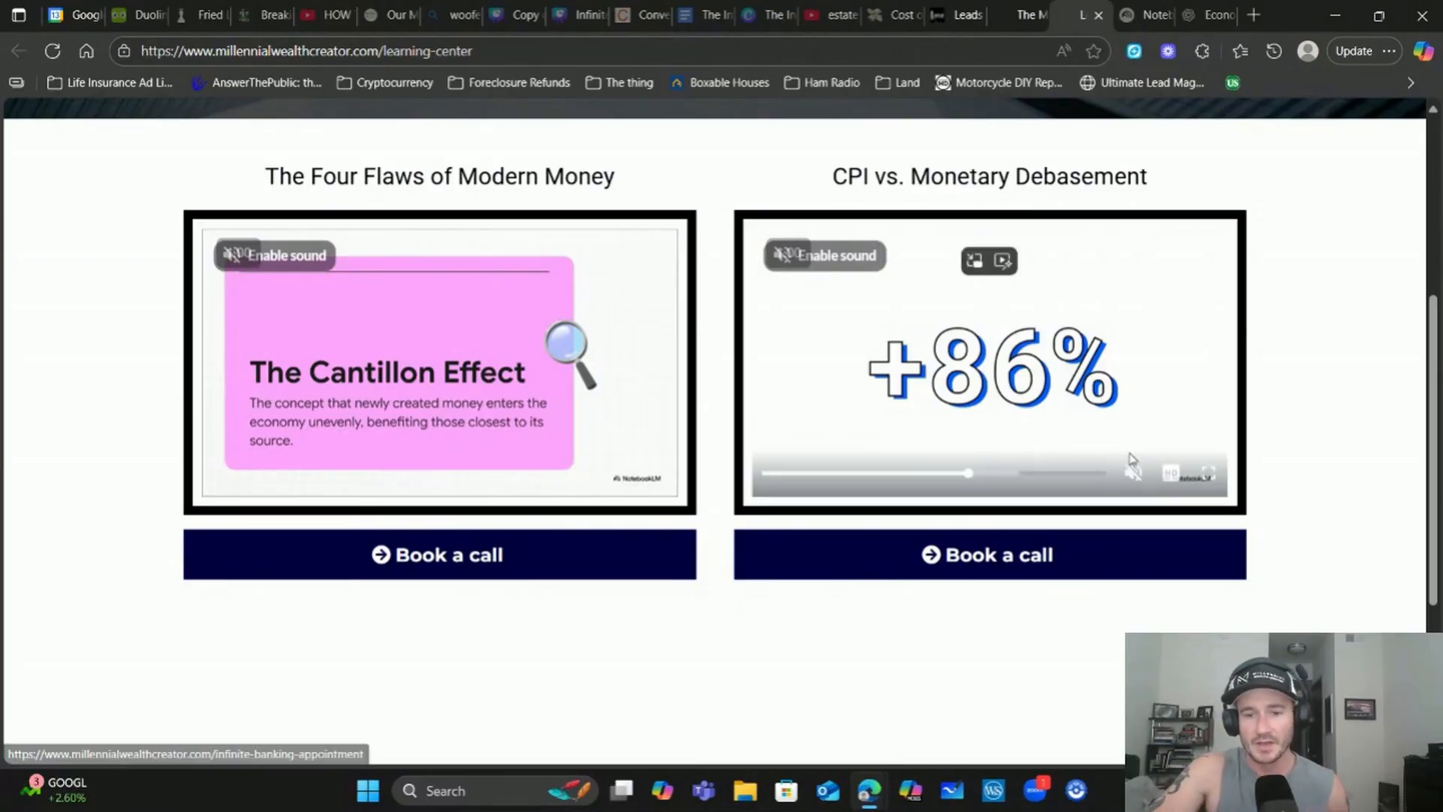
{"action": "scroll", "coordinate": [638, 512], "scroll_direction": "up", "scroll_amount": 5}
{"action": "scroll", "coordinate": [613, 509], "scroll_direction": "down", "scroll_amount": 3}
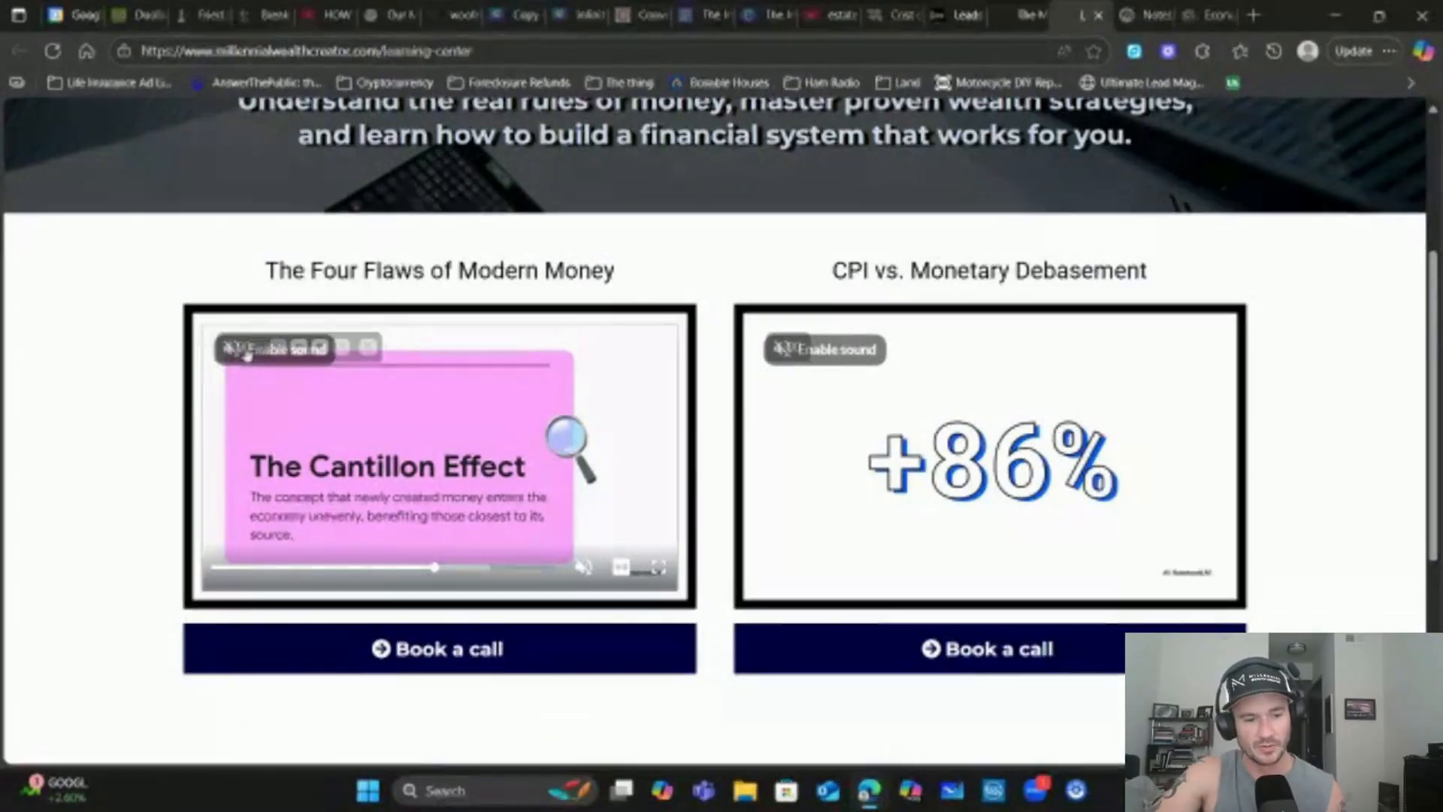
{"action": "left_click", "coordinate": [307, 432]}
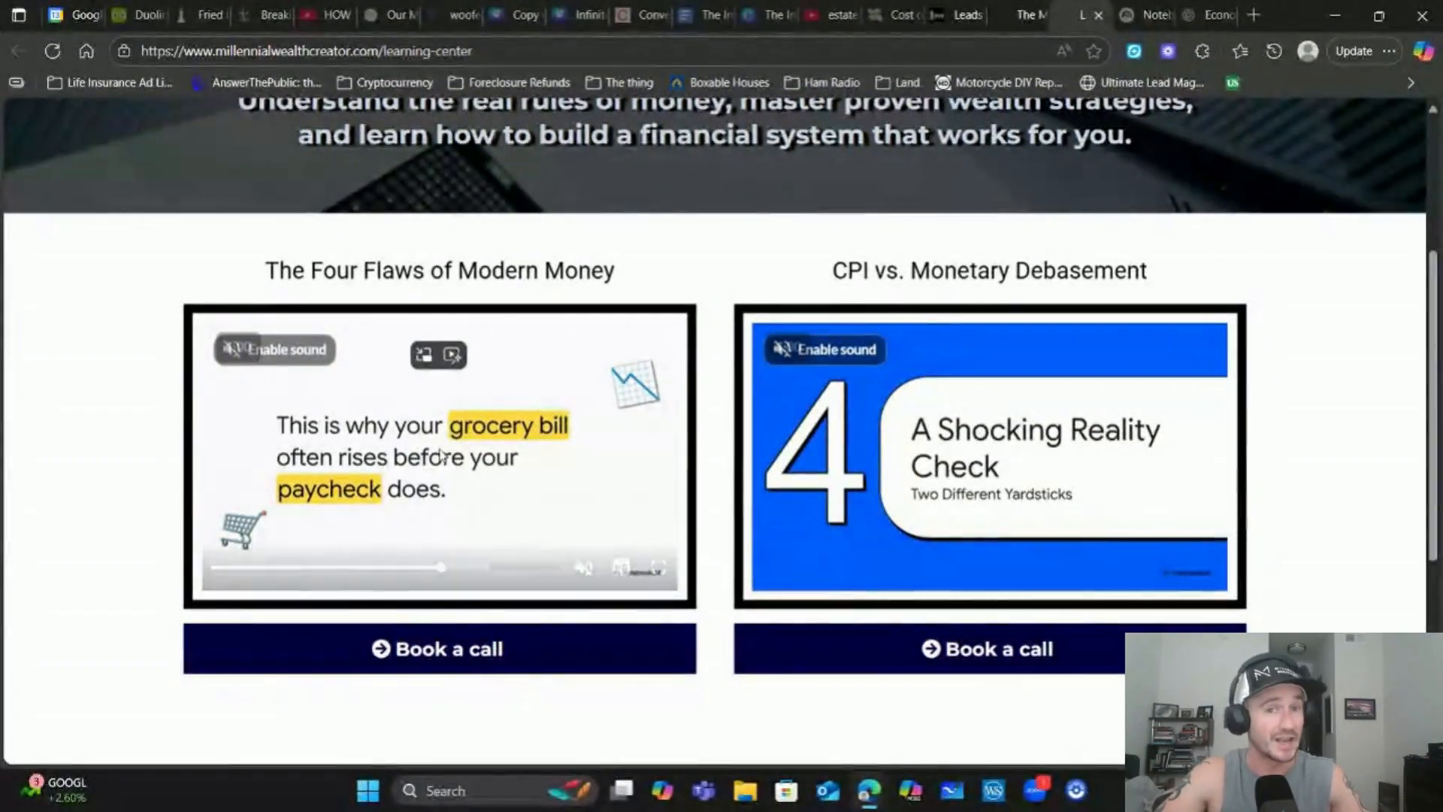
Go to the Economic concepts and finance ChatGPT chat and highlight the prompt's opening lines
{"action": "left_click", "coordinate": [1132, 11]}
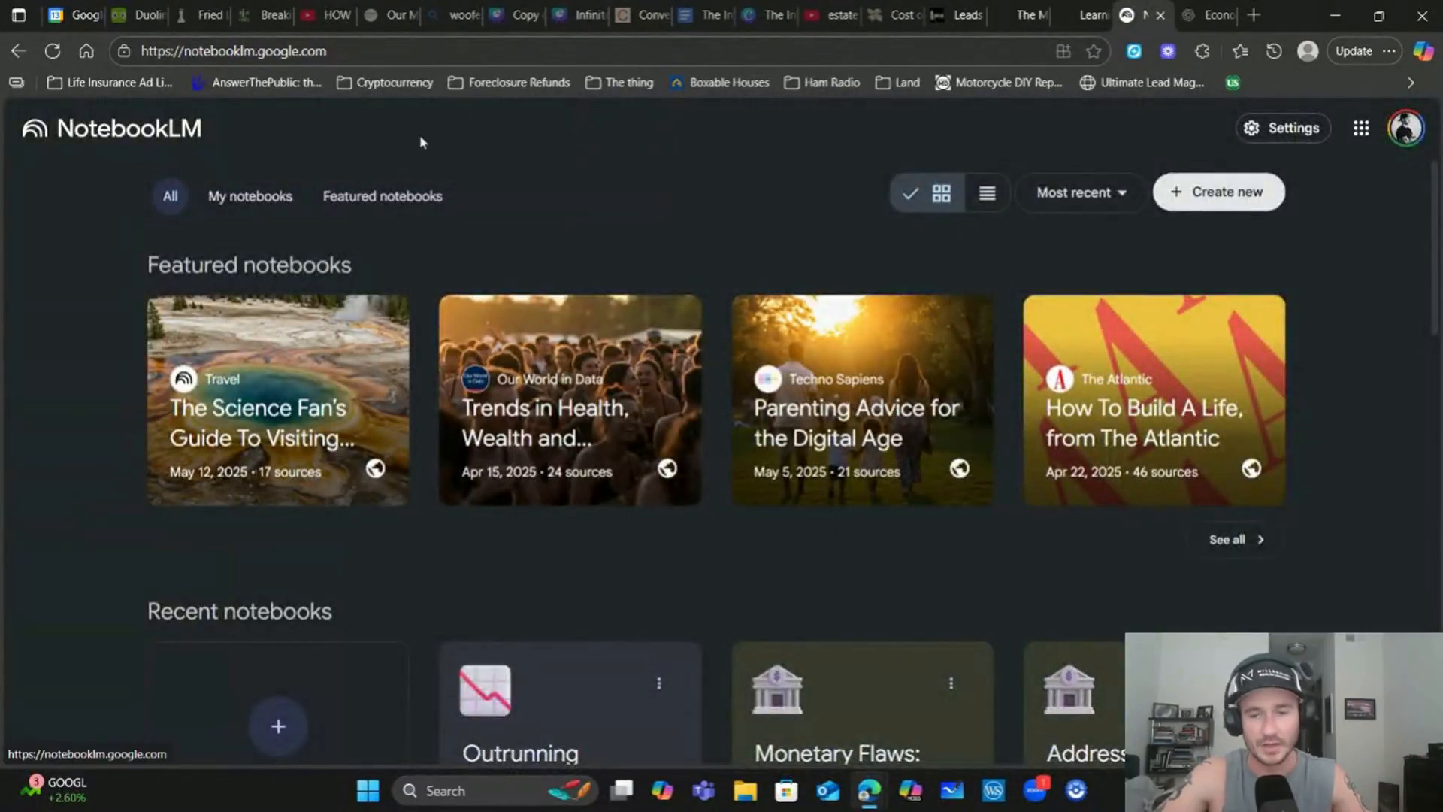
{"action": "mouse_move", "coordinate": [1209, 6]}
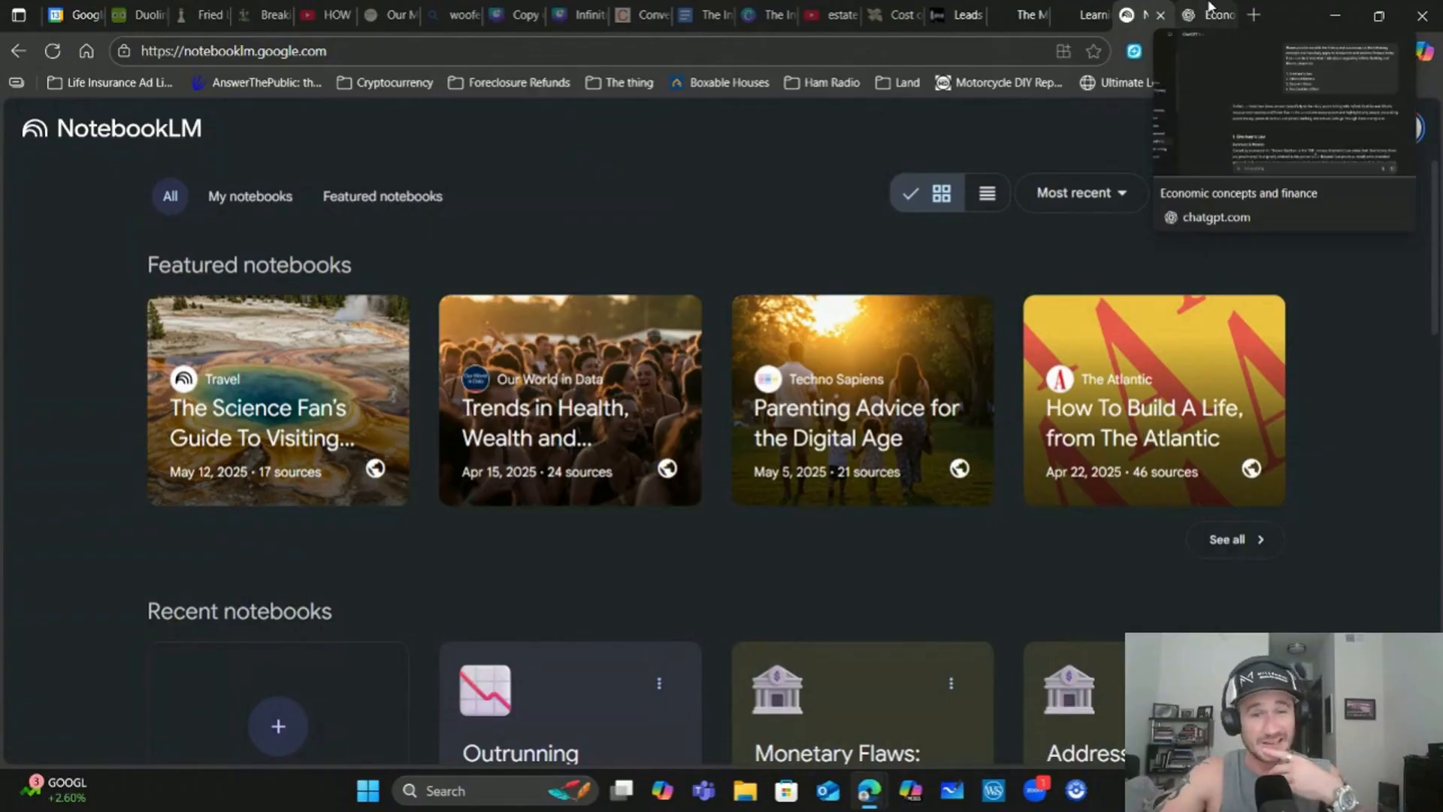
{"action": "left_click", "coordinate": [1208, 10]}
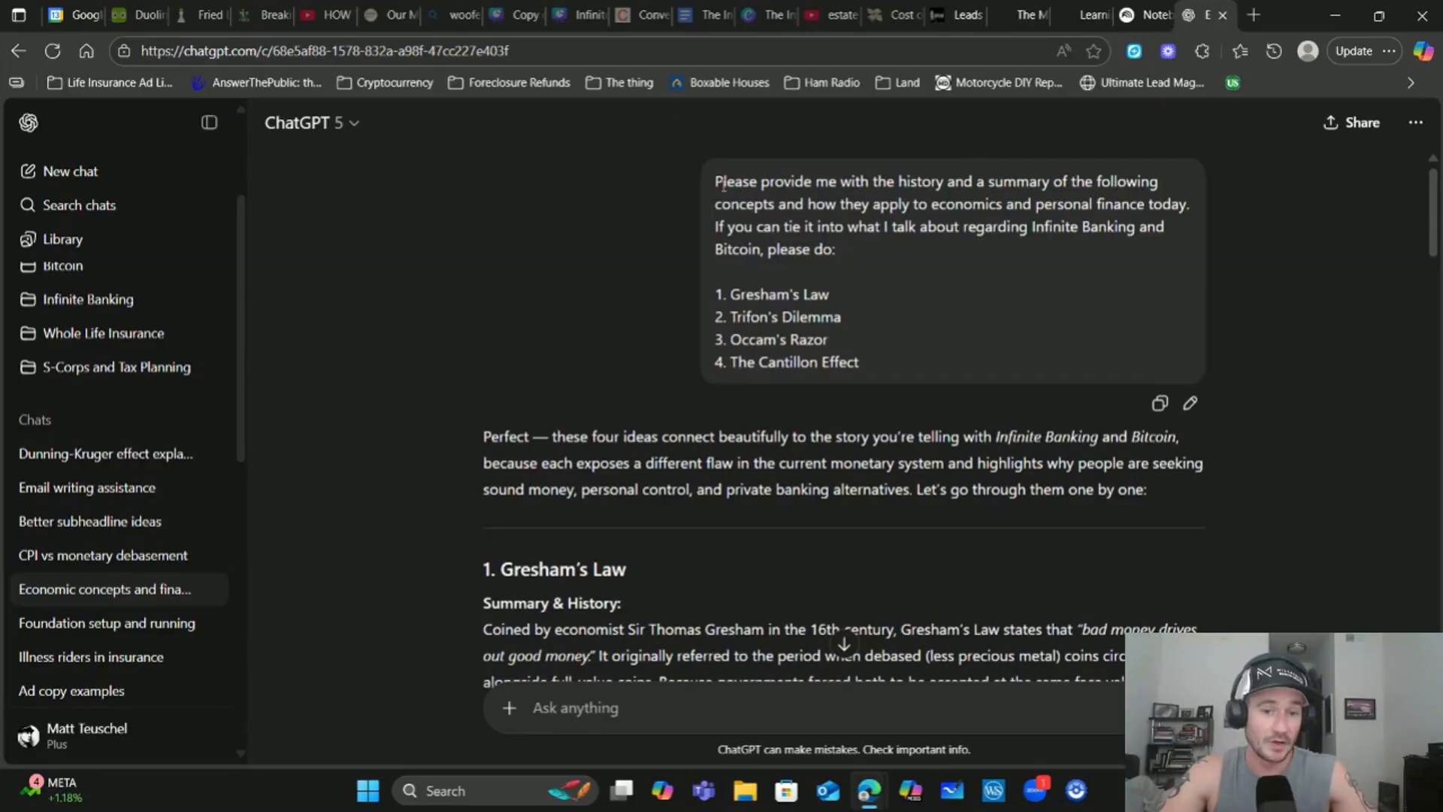
{"action": "left_click_drag", "start_coordinate": [715, 183], "coordinate": [903, 234]}
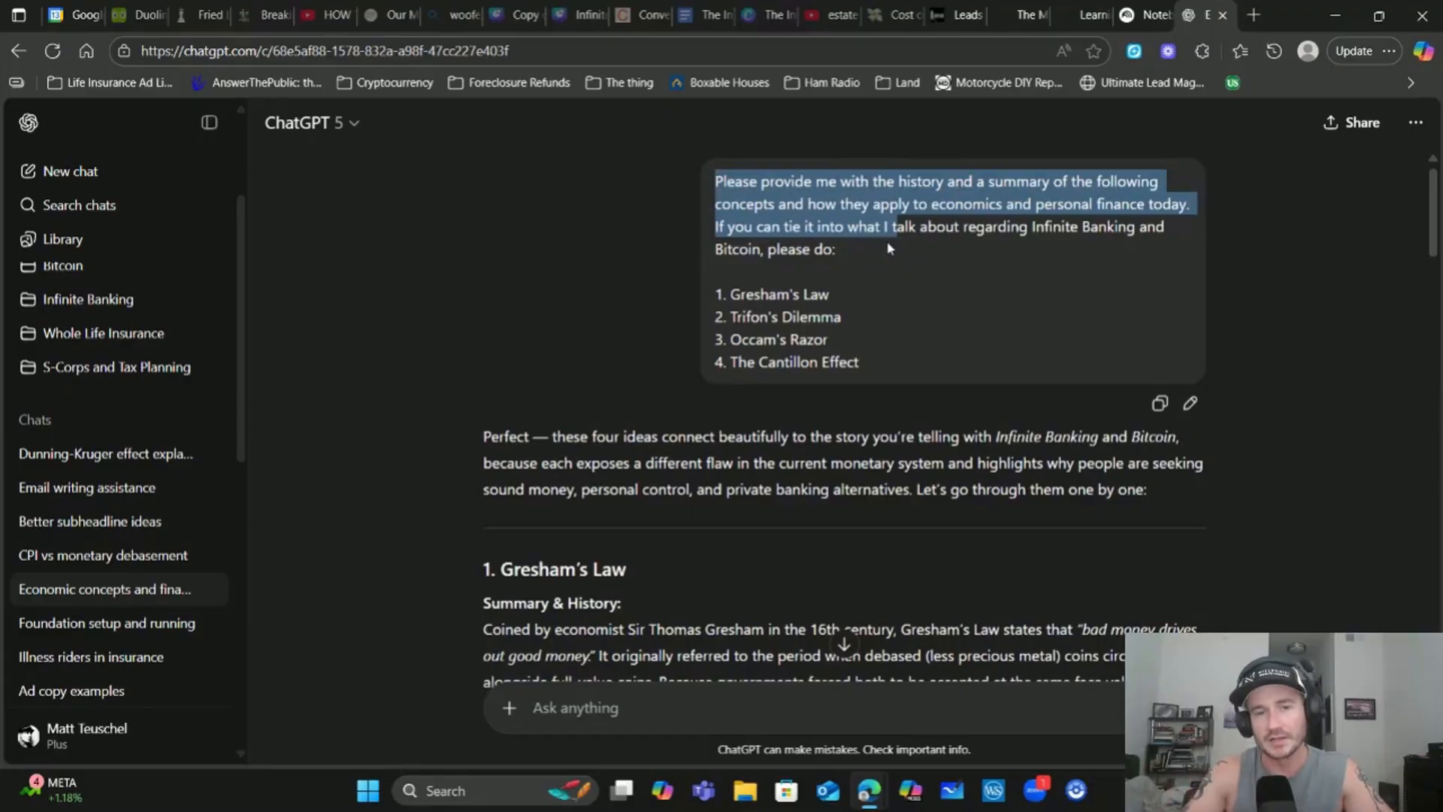
{"action": "left_click", "coordinate": [889, 249]}
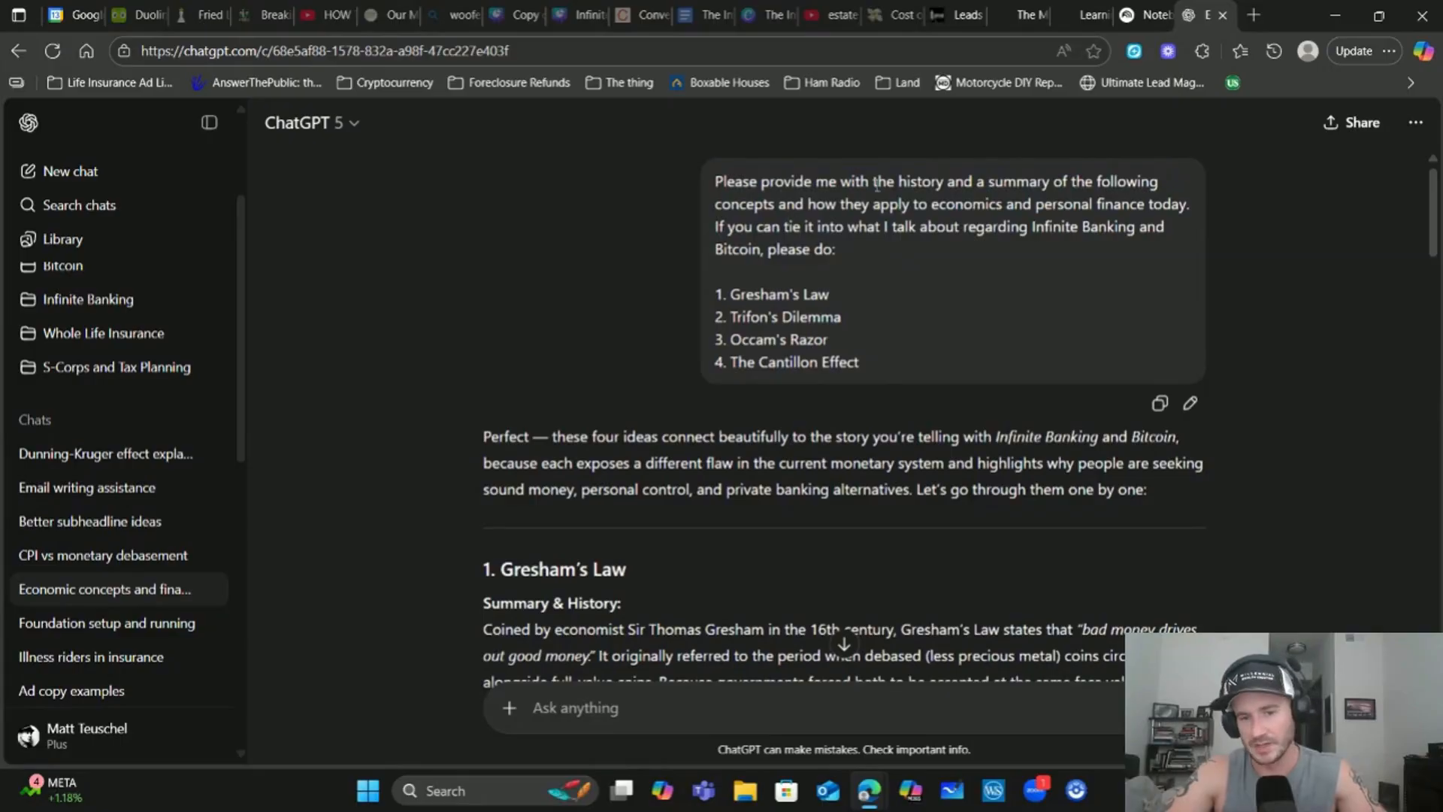
Select the ChatGPT answer from Gresham's Law through the Bringing It All Together table
{"action": "left_click_drag", "start_coordinate": [909, 255], "coordinate": [722, 181]}
{"action": "left_click", "coordinate": [927, 362]}
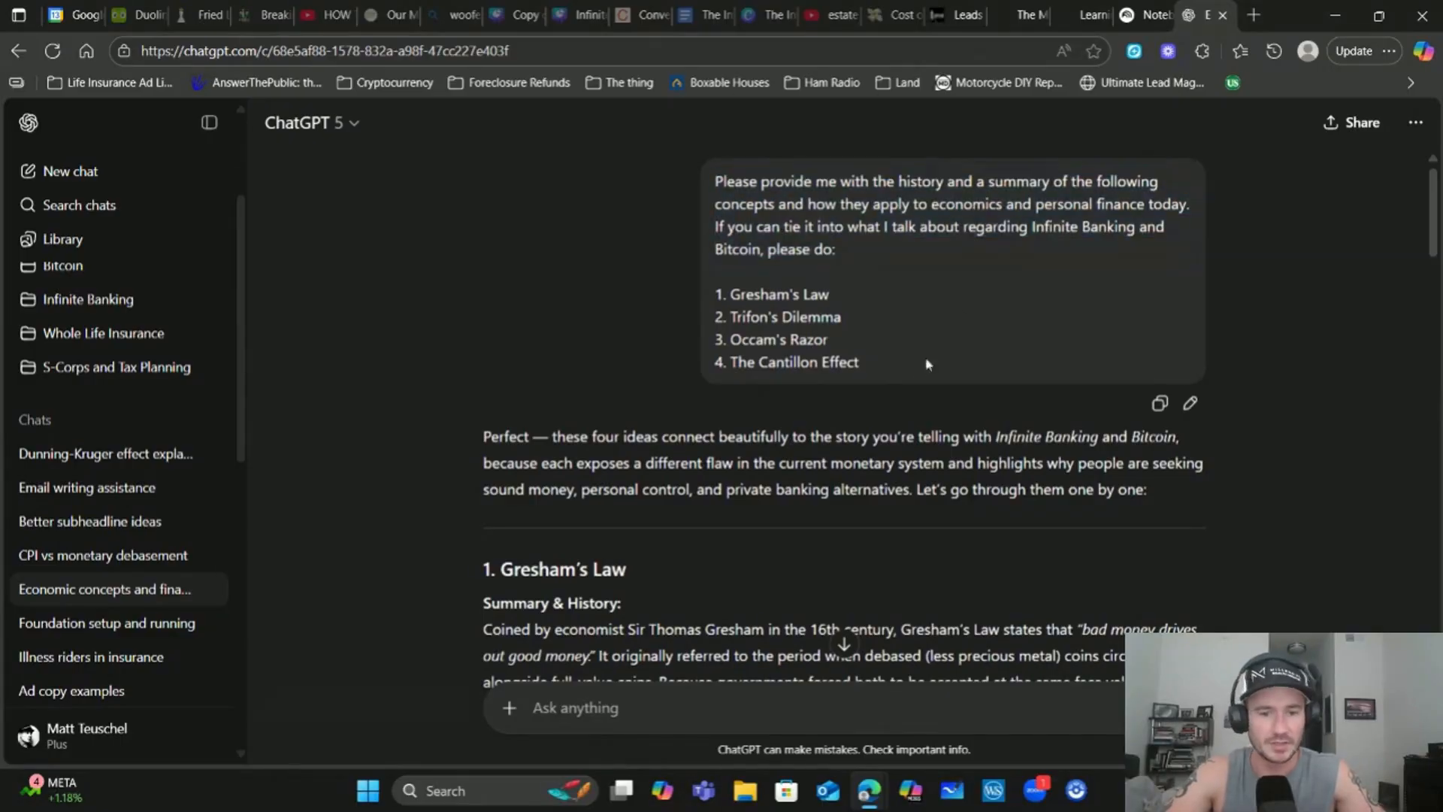
{"action": "scroll", "coordinate": [927, 363], "scroll_direction": "down", "scroll_amount": 3}
{"action": "left_click_drag", "start_coordinate": [482, 285], "coordinate": [1178, 650]}
{"action": "scroll", "coordinate": [647, 496], "scroll_direction": "down", "scroll_amount": 5}
{"action": "scroll", "coordinate": [561, 183], "scroll_direction": "up", "scroll_amount": 1}
{"action": "scroll", "coordinate": [662, 498], "scroll_direction": "down", "scroll_amount": 15}
{"action": "scroll", "coordinate": [802, 495], "scroll_direction": "down", "scroll_amount": 6}
Copy the selected answer and return to NotebookLM
{"action": "right_click", "coordinate": [1102, 629]}
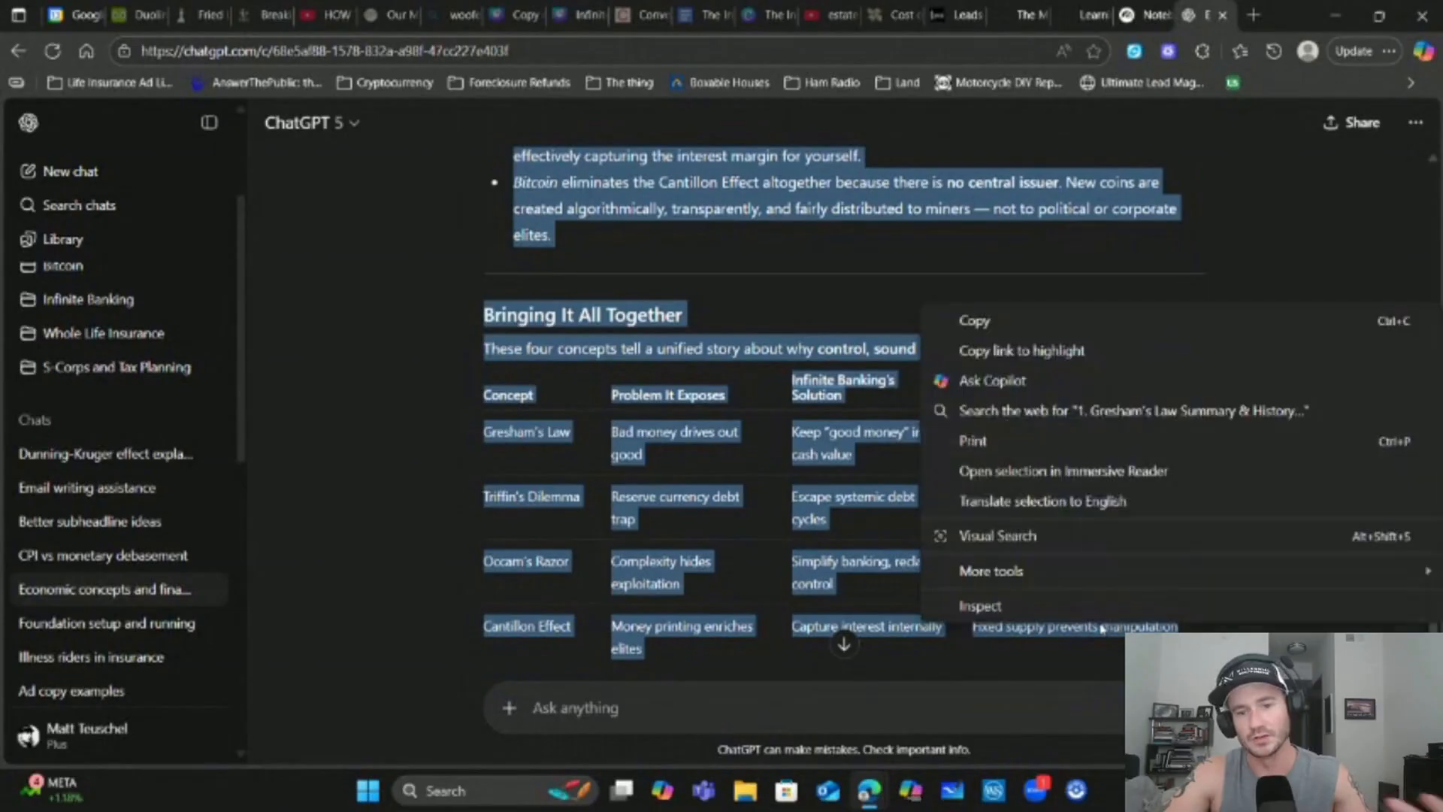
{"action": "left_click", "coordinate": [977, 314]}
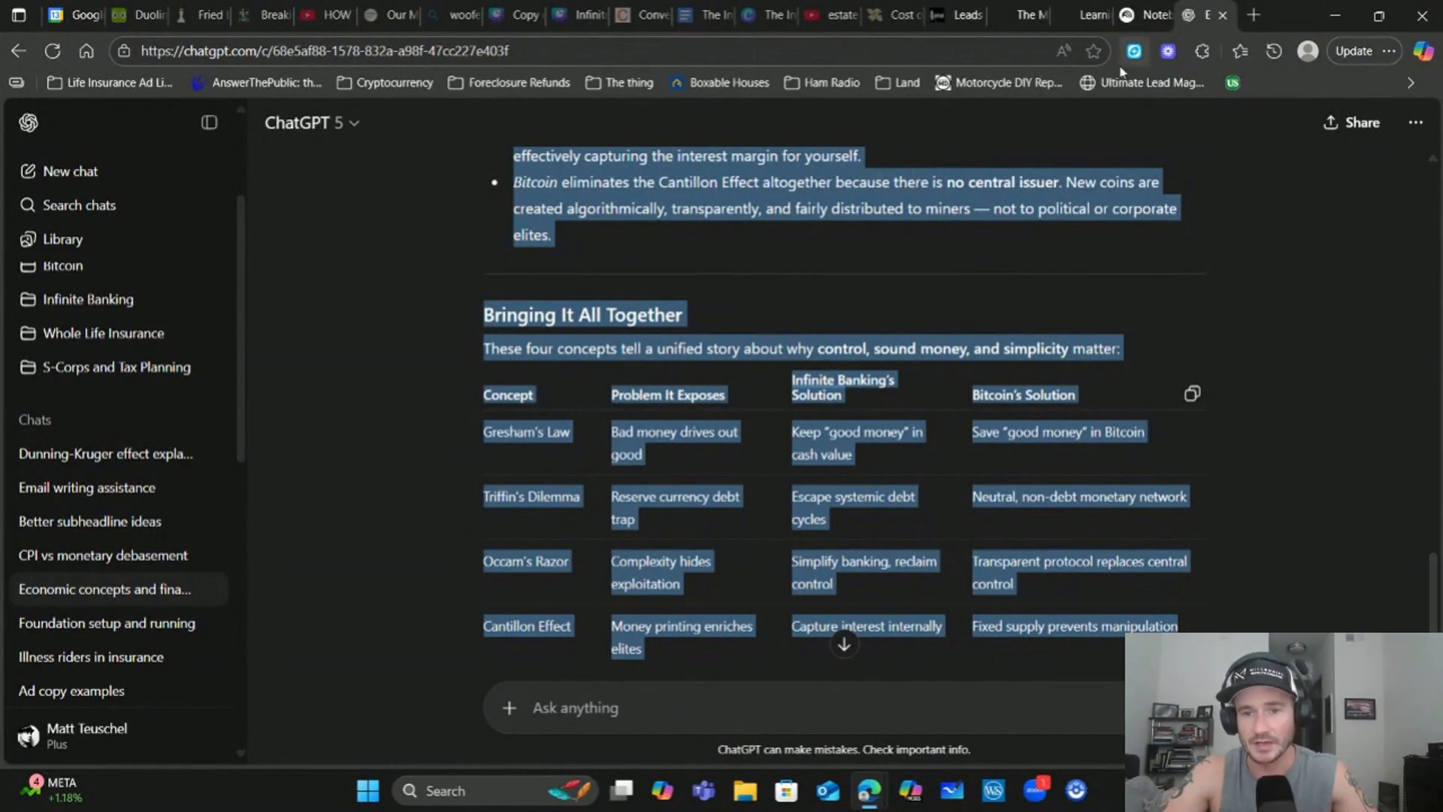
{"action": "left_click", "coordinate": [1145, 12]}
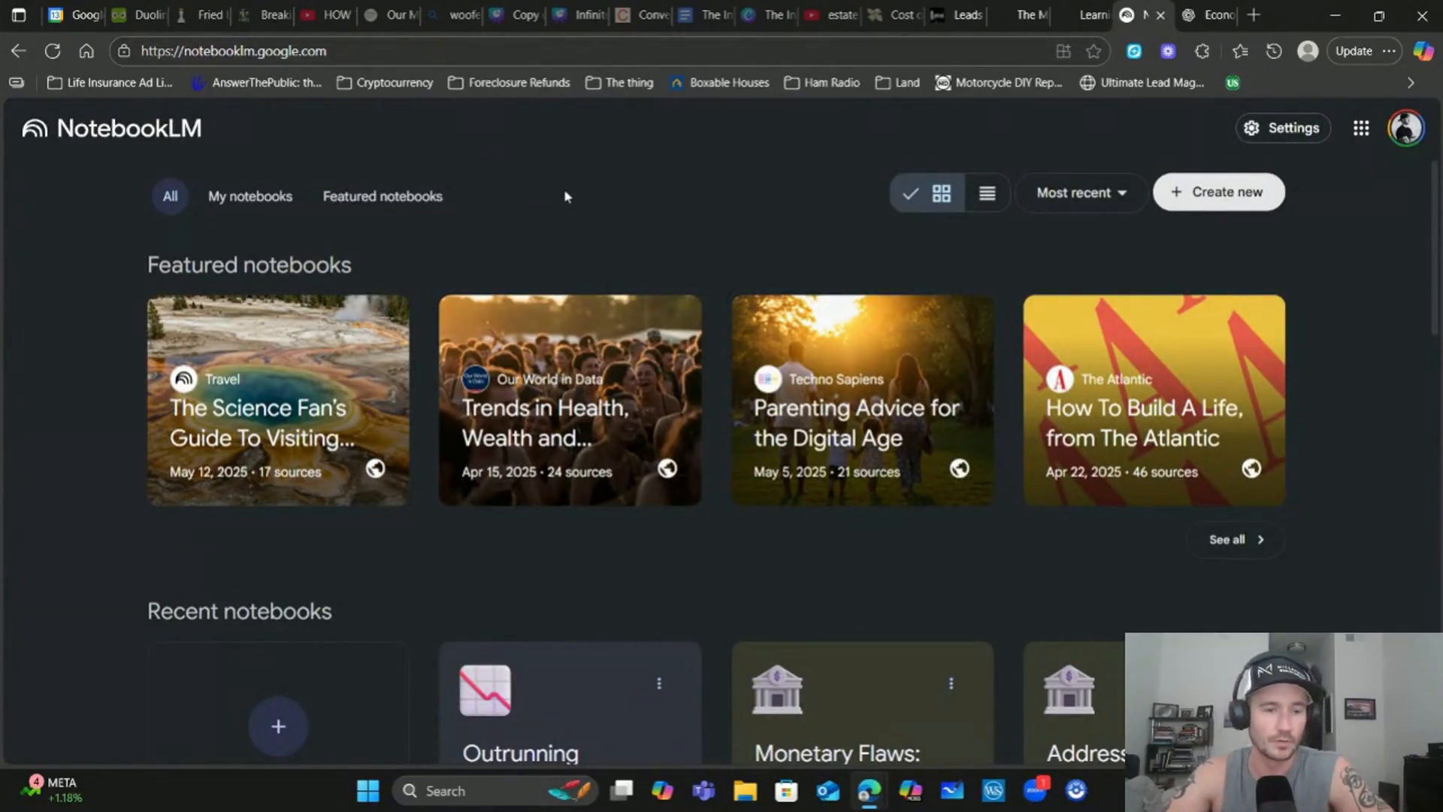
Open the 'Outrunning Monetary Debasement' notebook from Recent notebooks and begin adding a source
{"action": "scroll", "coordinate": [124, 270], "scroll_direction": "down", "scroll_amount": 3}
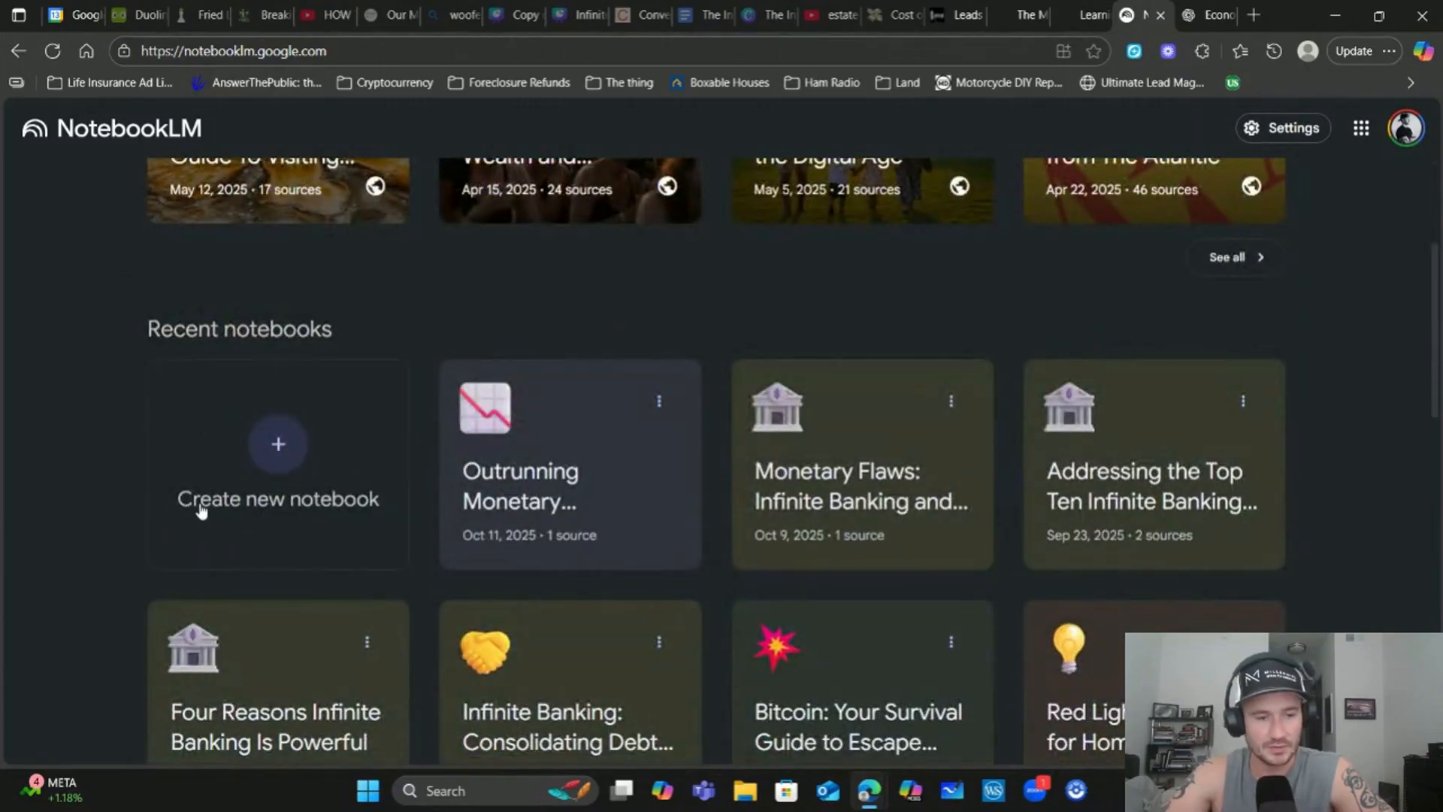
{"action": "left_click", "coordinate": [541, 479]}
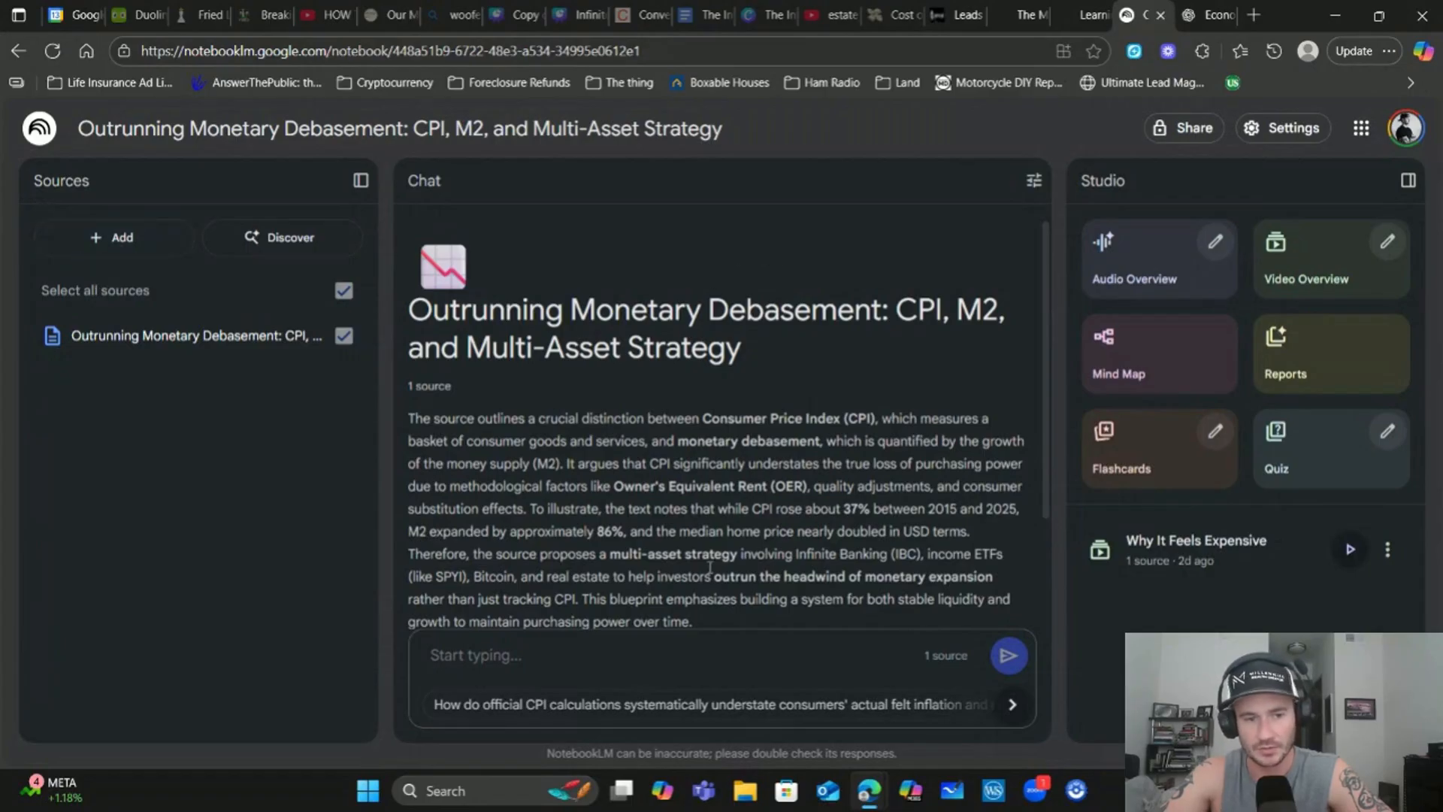
{"action": "left_click", "coordinate": [117, 237]}
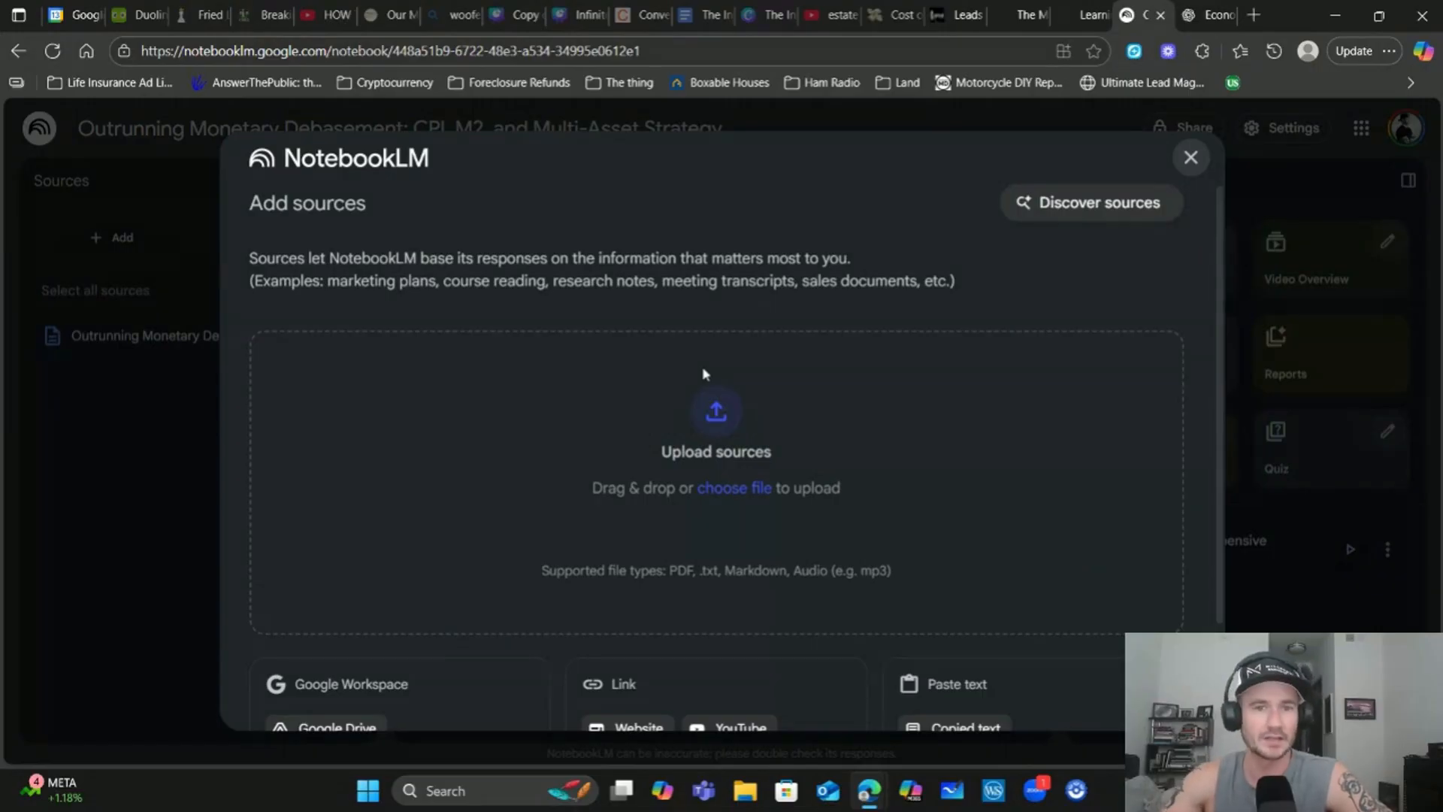
Paste the ChatGPT answer as a Copied text source, then close the window without adding it
{"action": "scroll", "coordinate": [704, 374], "scroll_direction": "down", "scroll_amount": 2}
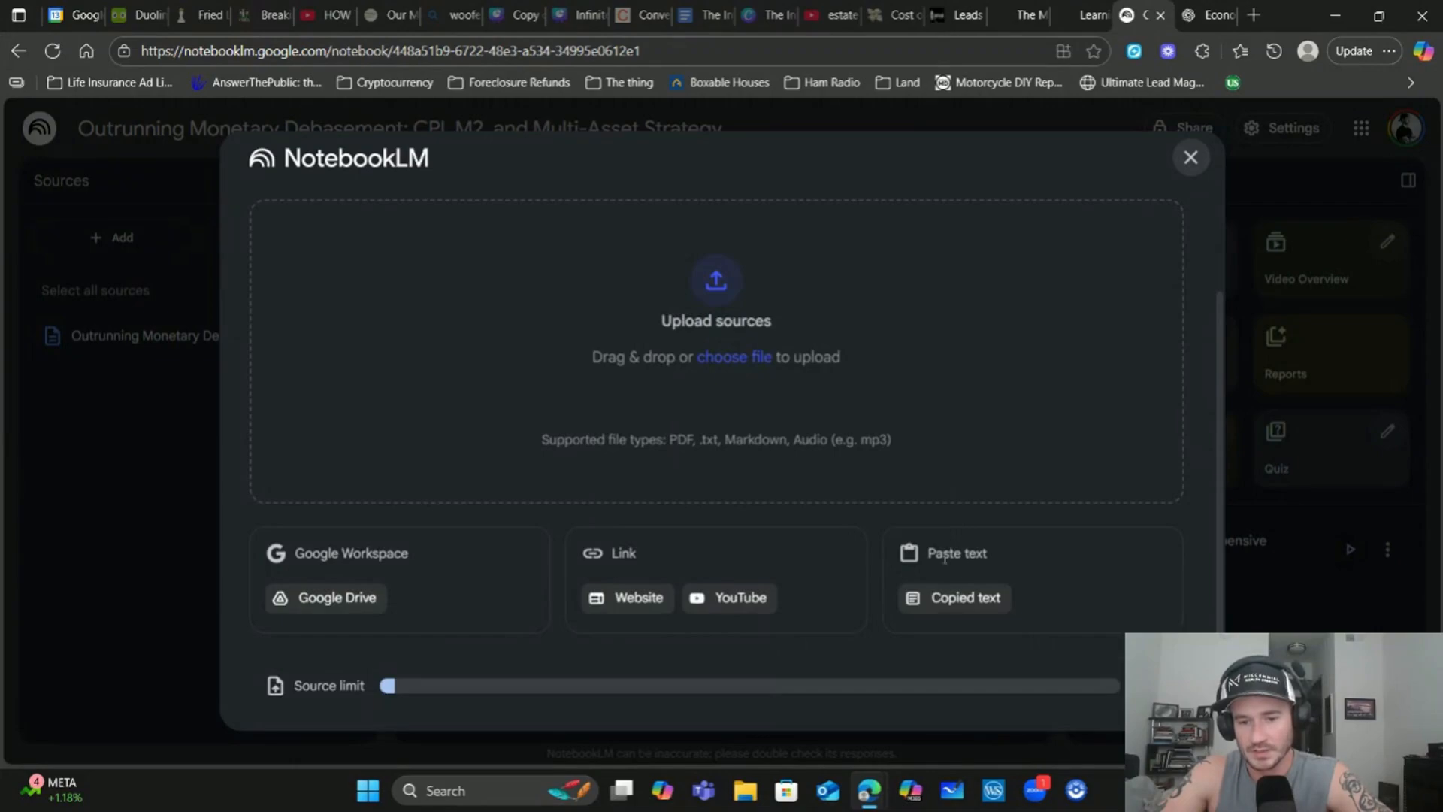
{"action": "left_click", "coordinate": [960, 605]}
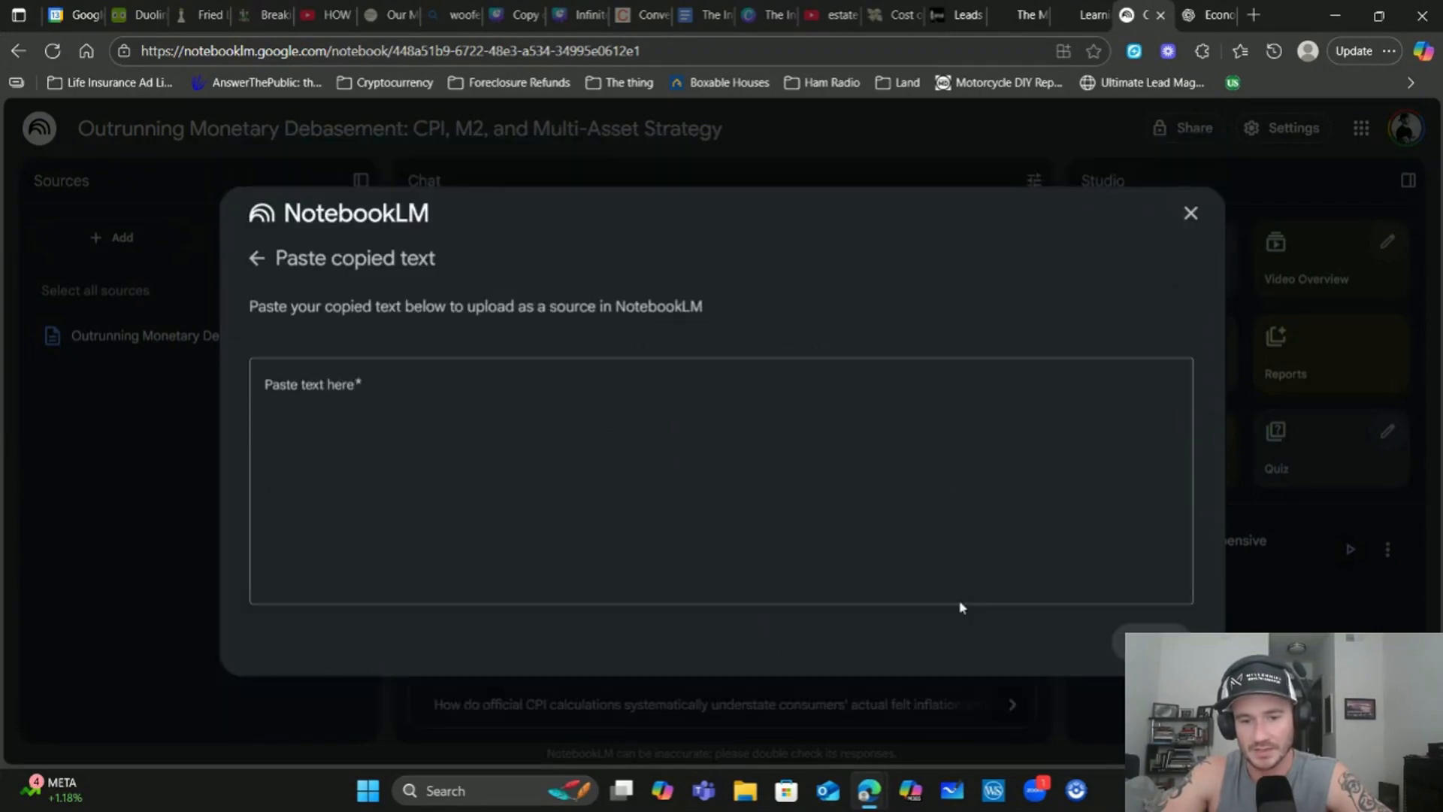
{"action": "left_click", "coordinate": [390, 413]}
{"action": "right_click", "coordinate": [390, 412]}
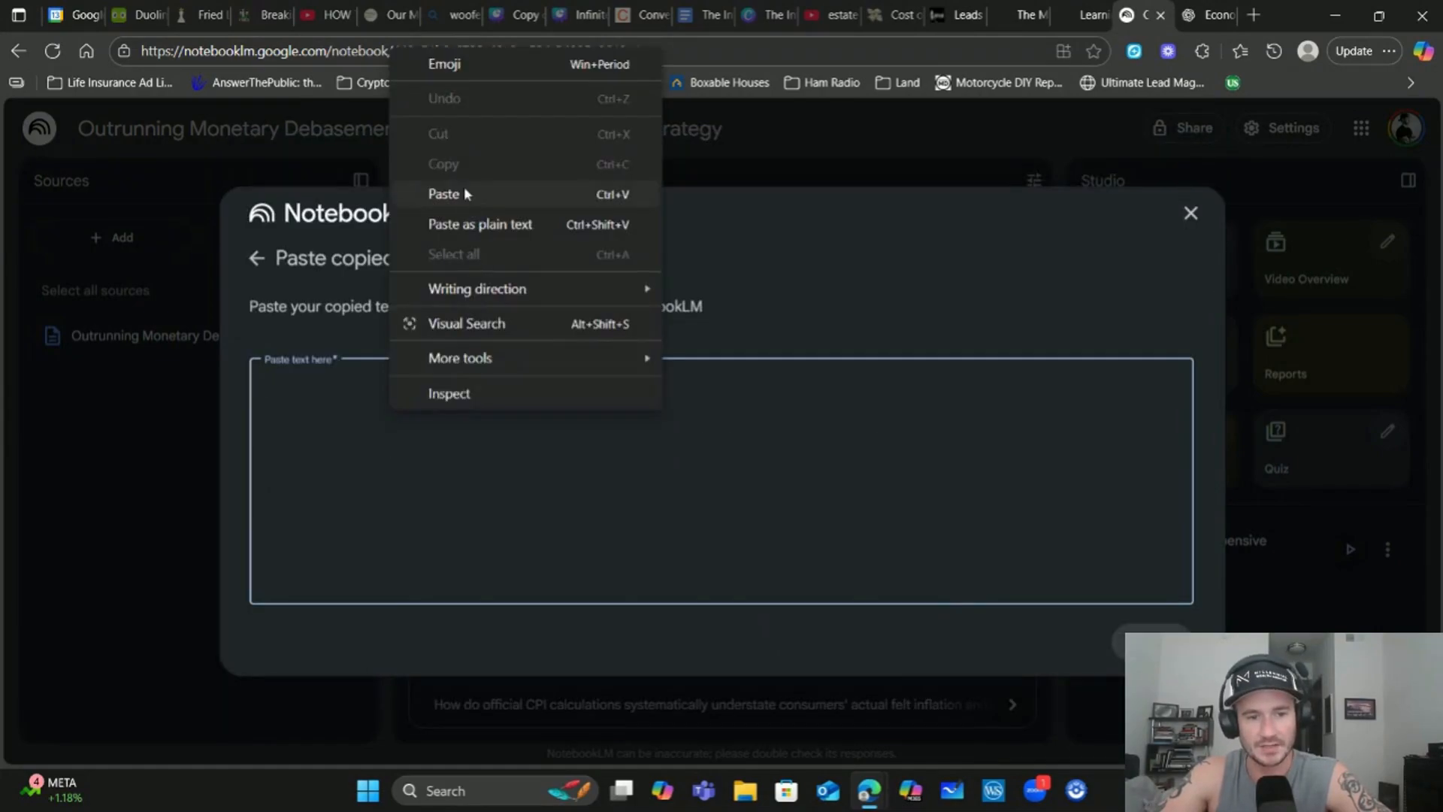
{"action": "left_click", "coordinate": [444, 193]}
{"action": "scroll", "coordinate": [722, 488], "scroll_direction": "up", "scroll_amount": 10}
{"action": "scroll", "coordinate": [722, 489], "scroll_direction": "down", "scroll_amount": 10}
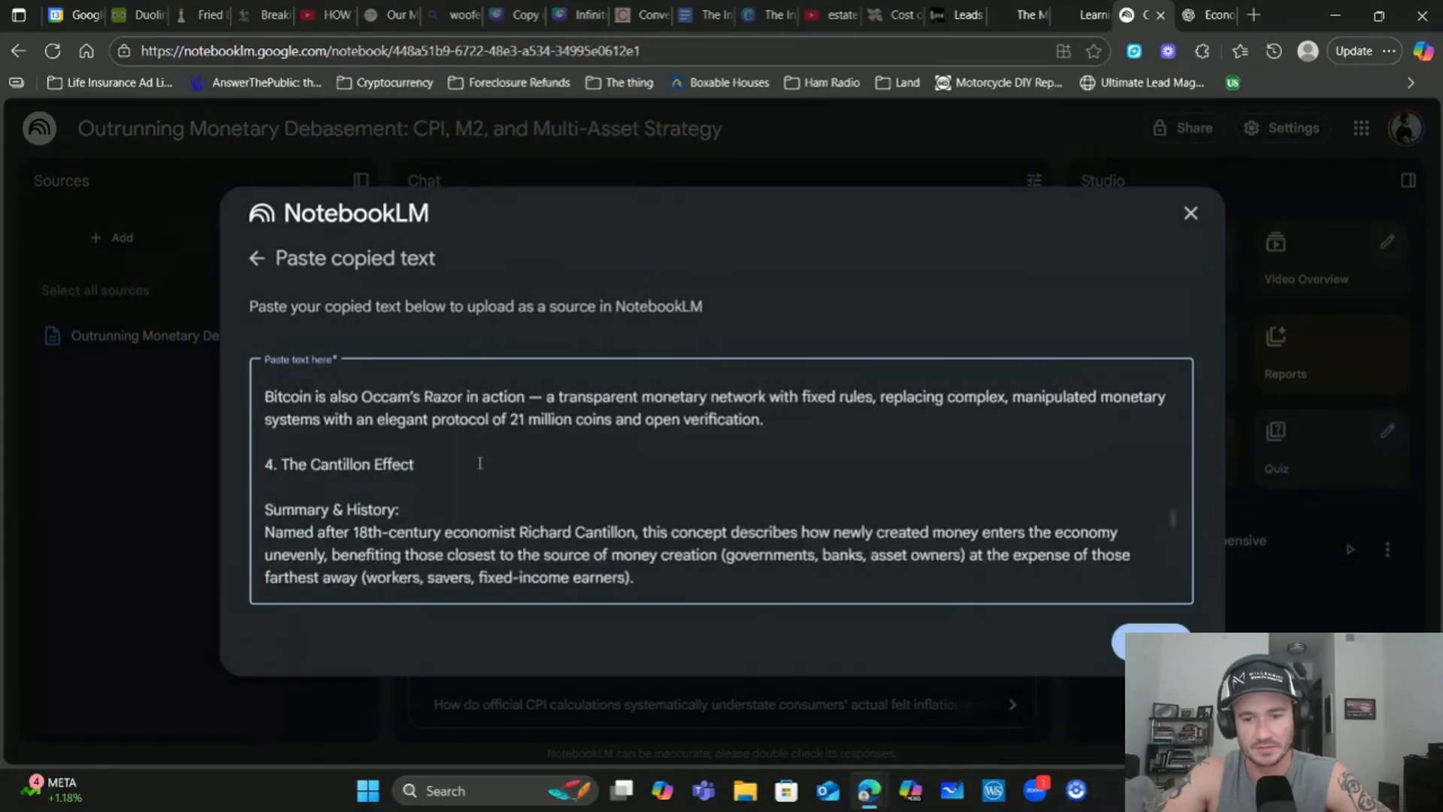
{"action": "left_click", "coordinate": [1190, 214]}
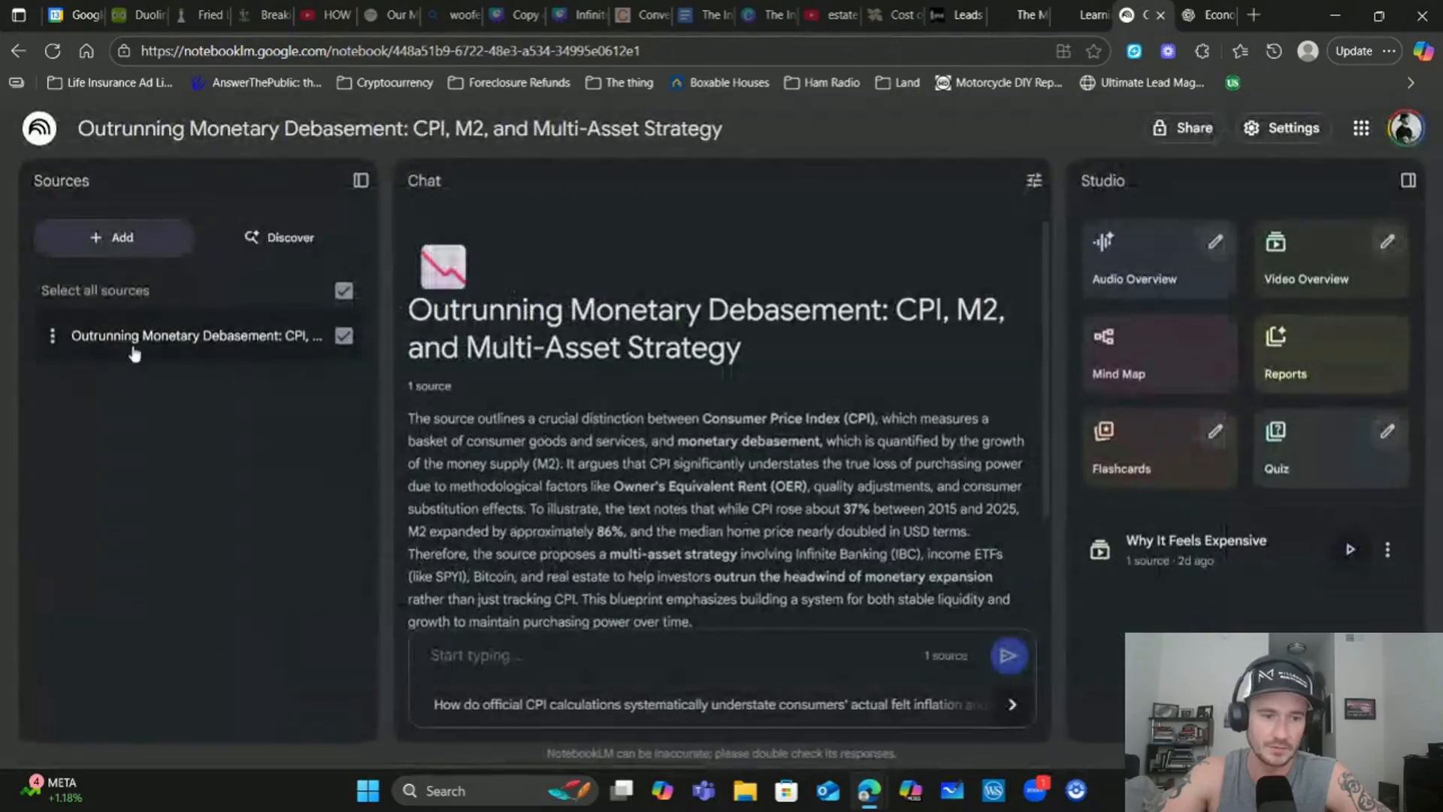
{"action": "left_click", "coordinate": [147, 350]}
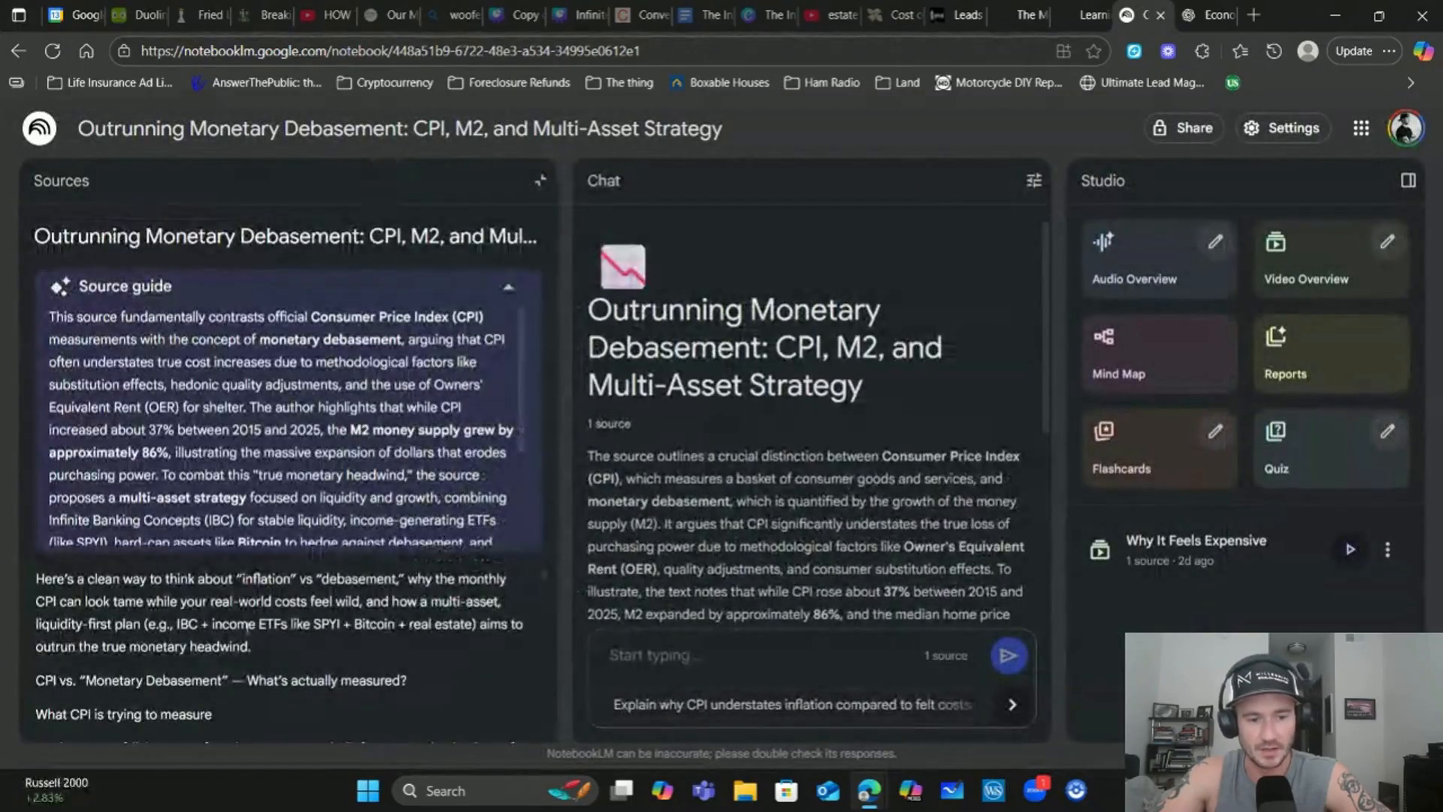
{"action": "scroll", "coordinate": [190, 616], "scroll_direction": "down", "scroll_amount": 5}
{"action": "scroll", "coordinate": [191, 615], "scroll_direction": "up", "scroll_amount": 15}
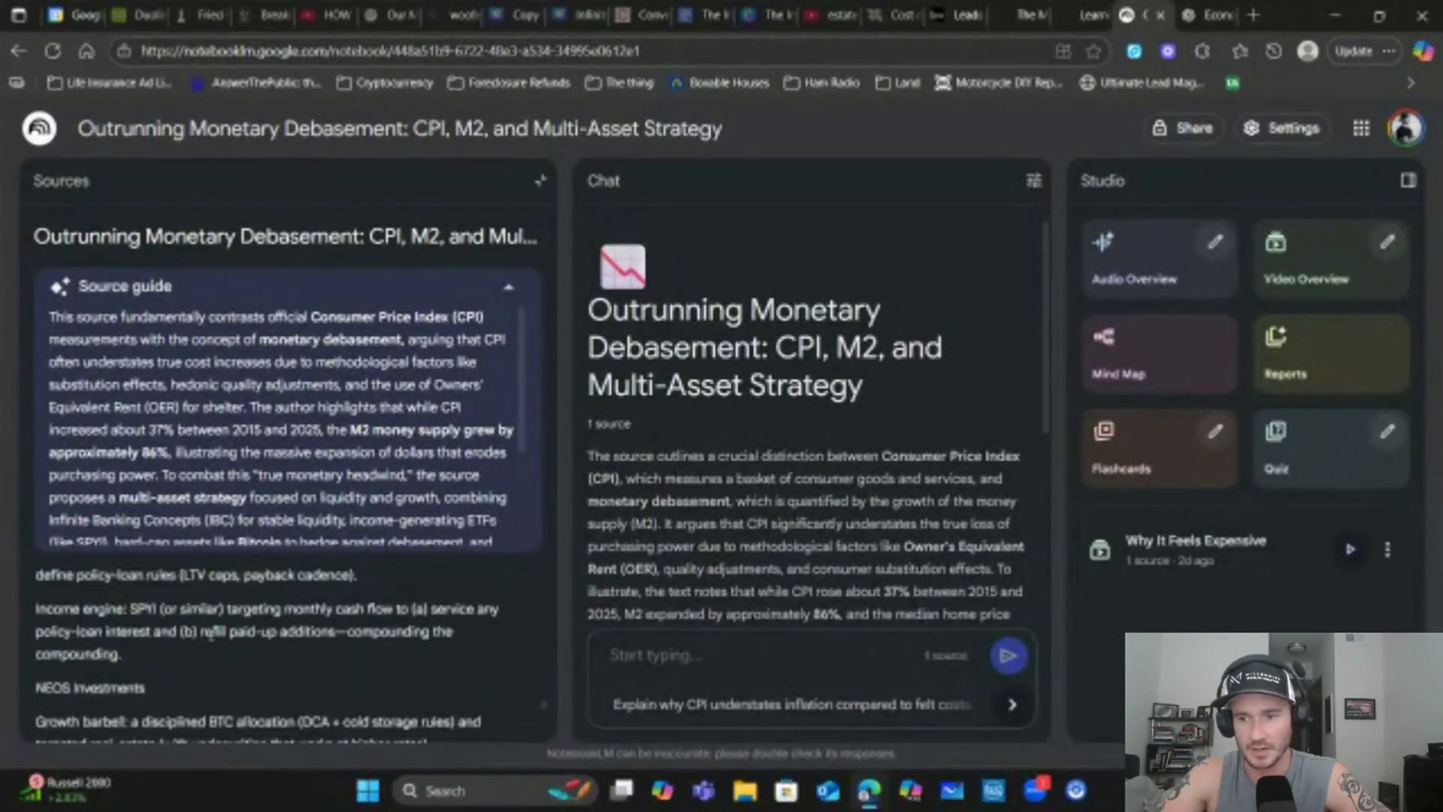
{"action": "scroll", "coordinate": [211, 636], "scroll_direction": "up", "scroll_amount": 10}
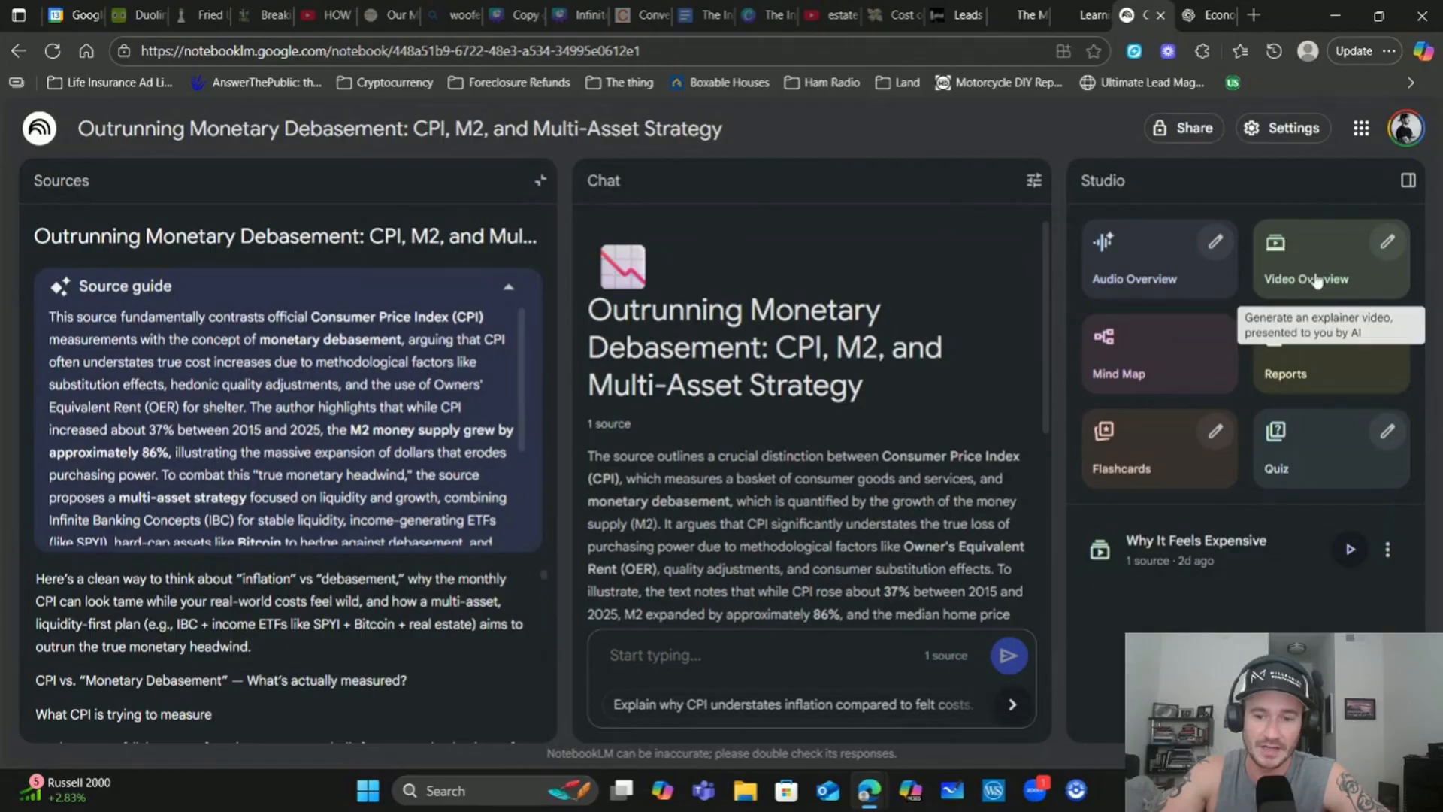
Play the 'Why It Feels Expensive' video overview at 1.5x, then show the sources list
{"action": "left_click", "coordinate": [1224, 550]}
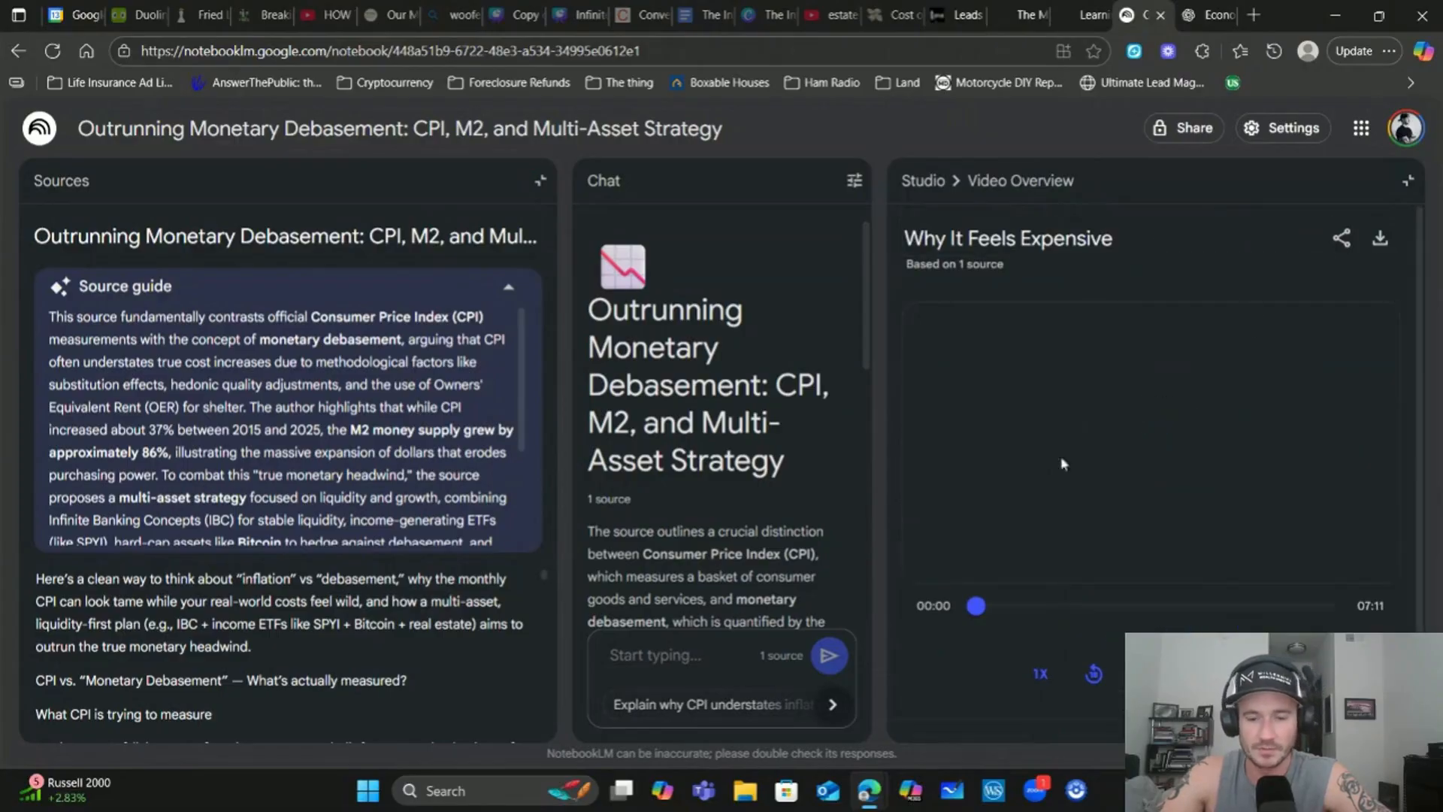
{"action": "left_click", "coordinate": [1040, 671]}
{"action": "left_click", "coordinate": [1045, 534]}
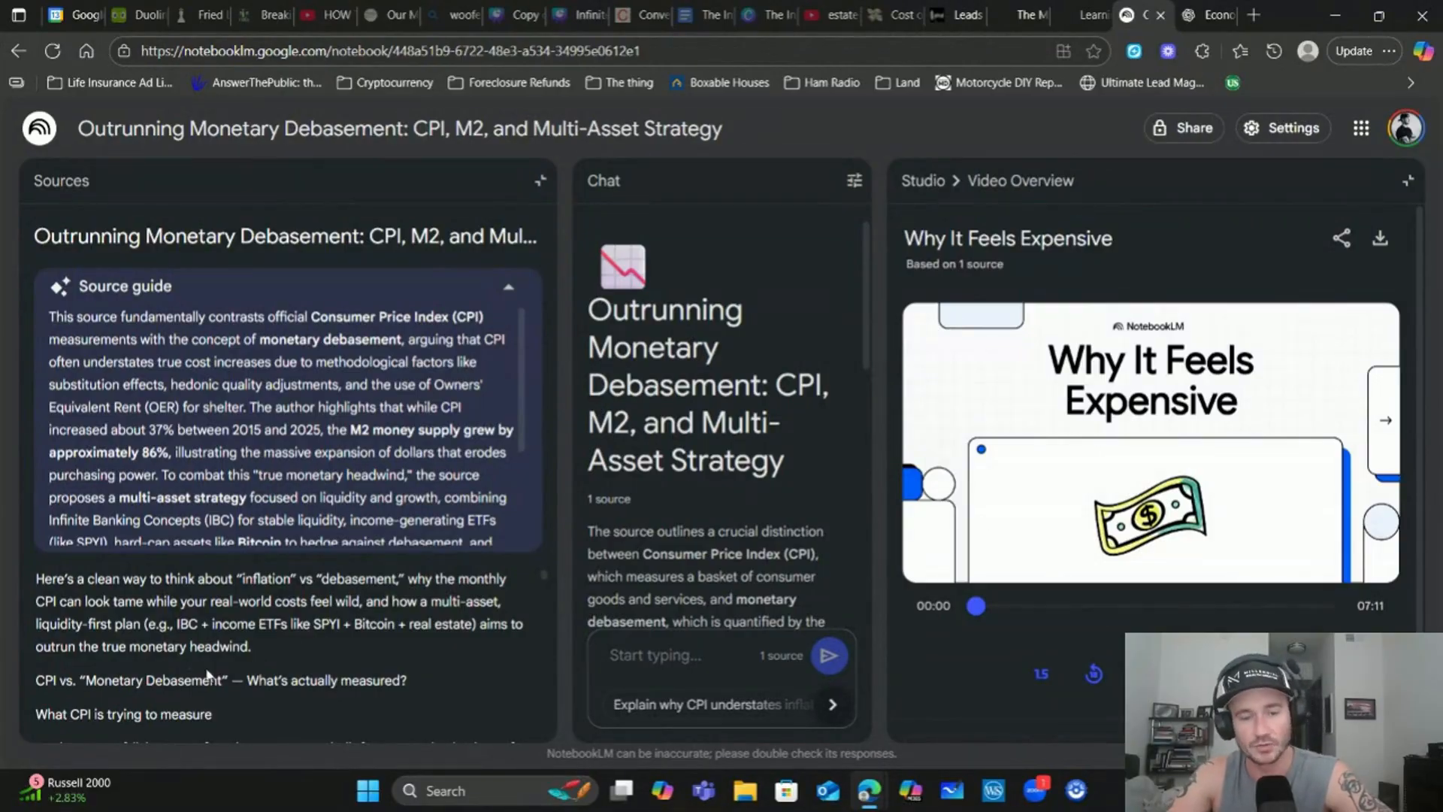
{"action": "left_click", "coordinate": [524, 183]}
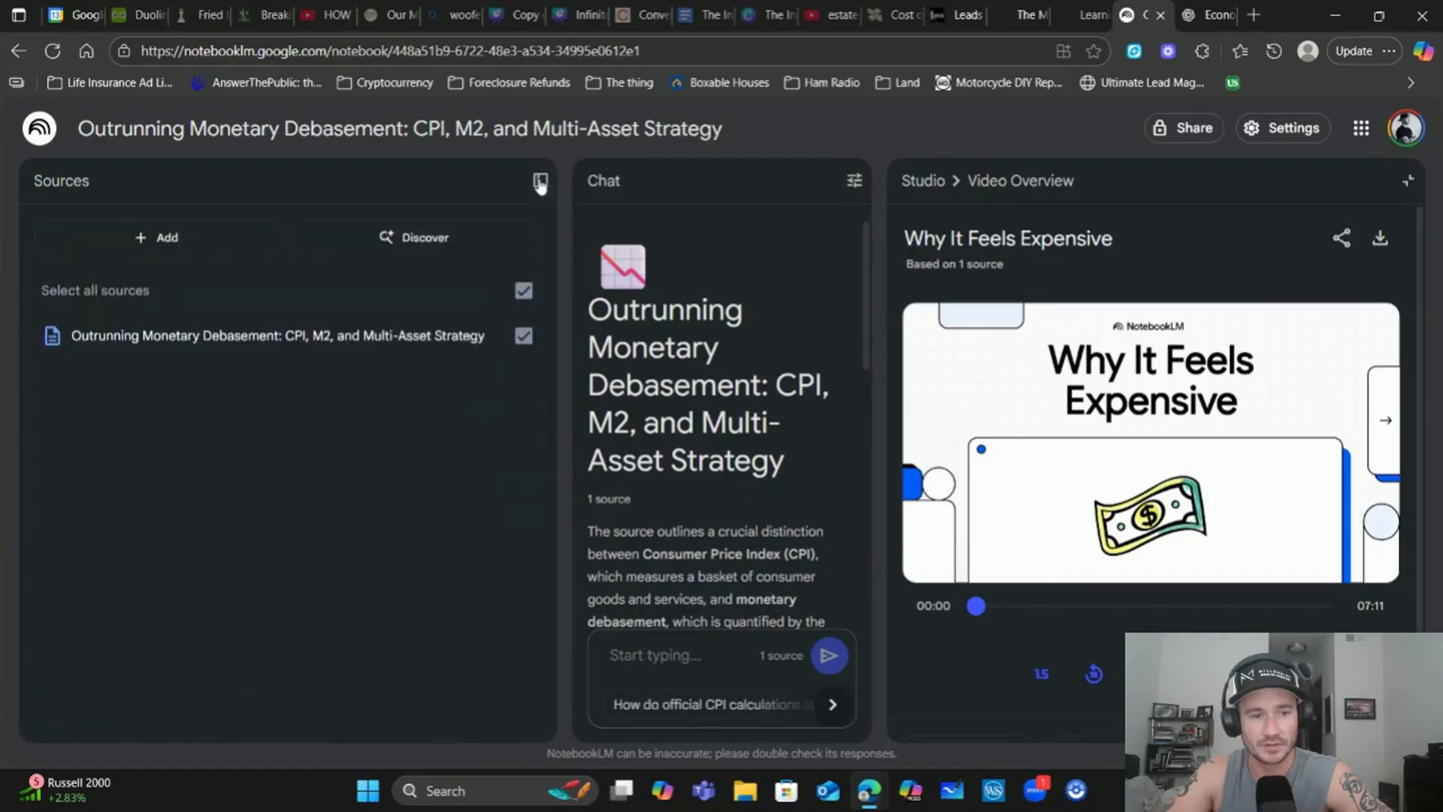
{"action": "left_click", "coordinate": [117, 239]}
{"action": "scroll", "coordinate": [446, 577], "scroll_direction": "down", "scroll_amount": 2}
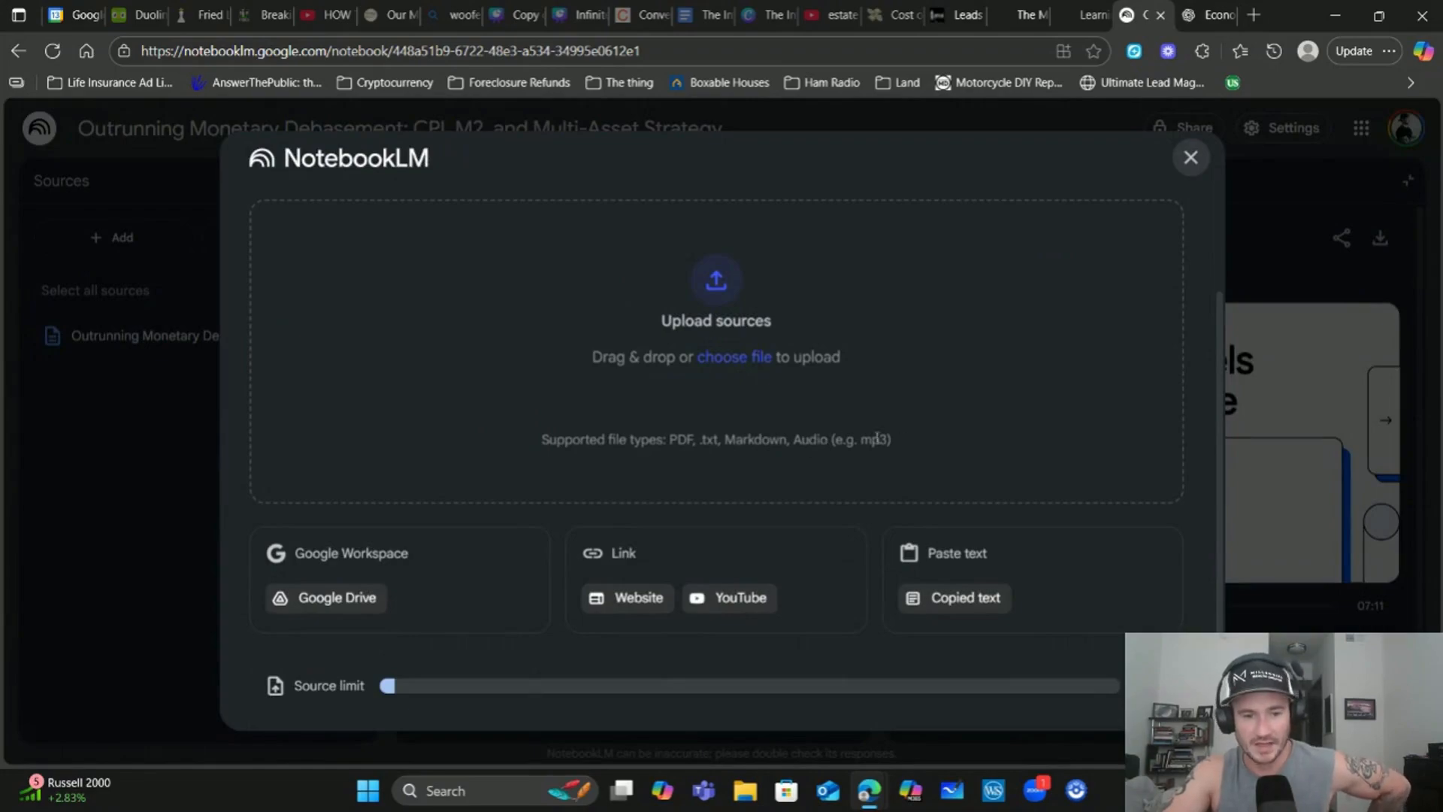
{"action": "left_click", "coordinate": [1191, 157]}
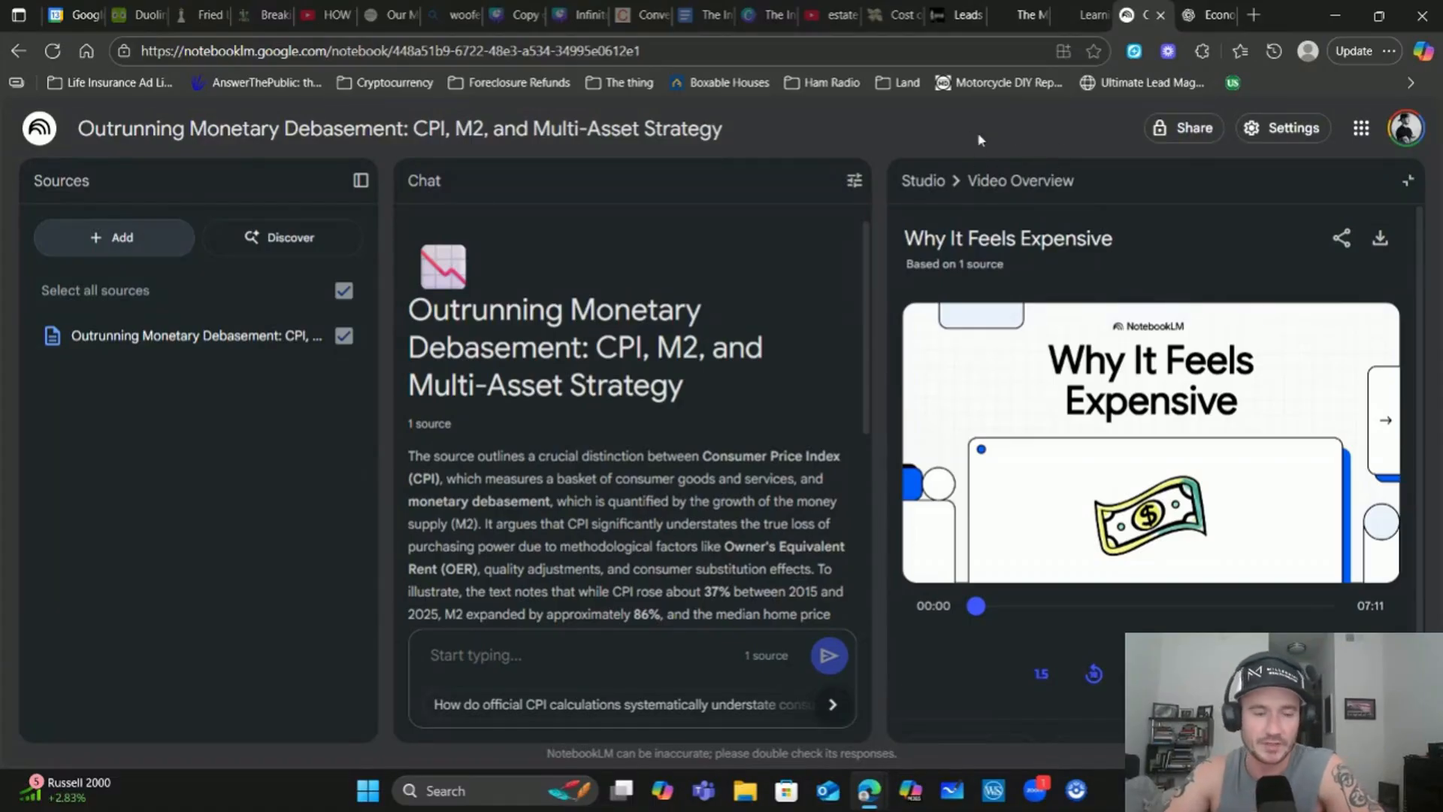
Create Mind Map, Report and Quiz outputs in Studio, then open the 'Outrunning Monetary Debasement Strategy' mind map
{"action": "left_click", "coordinate": [923, 181]}
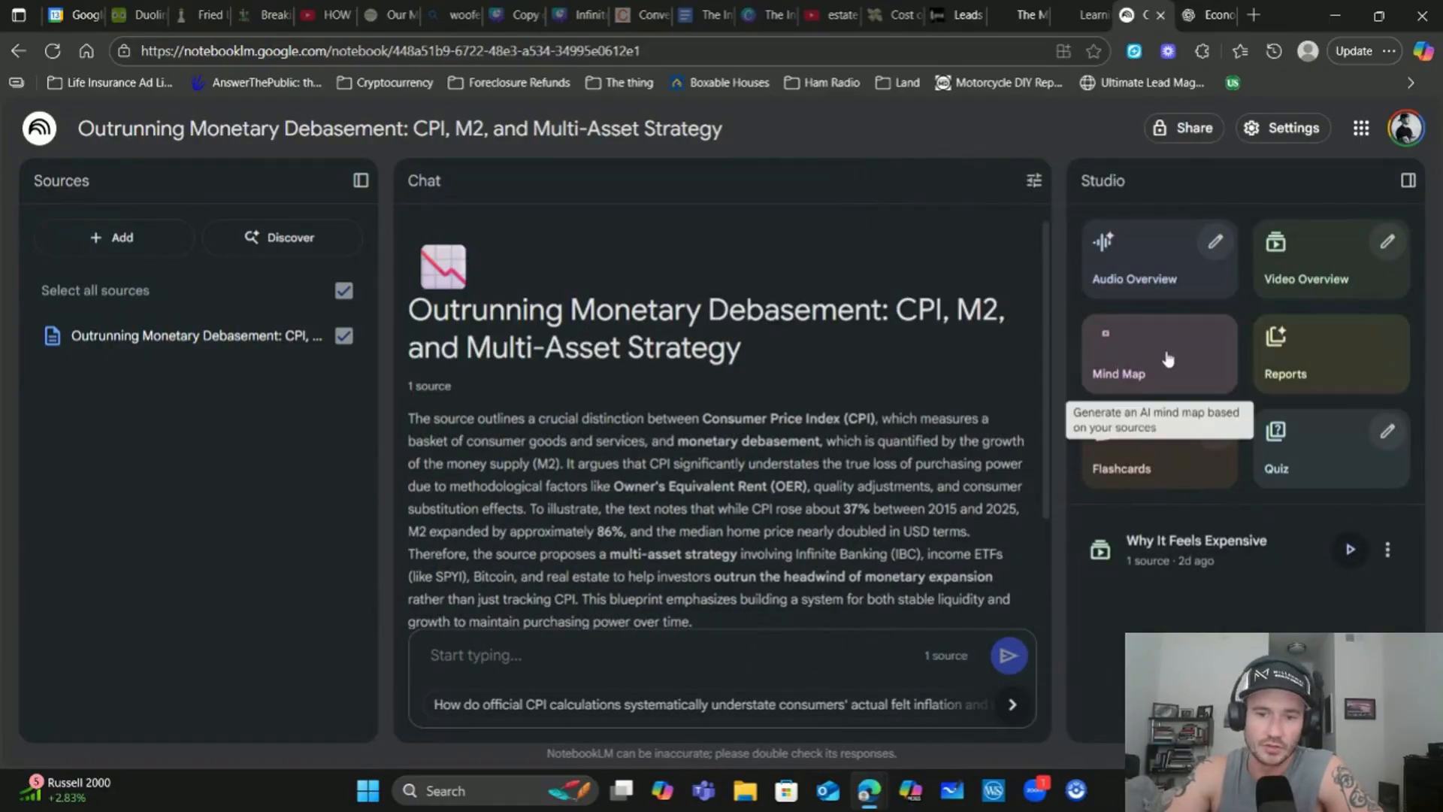
{"action": "left_click", "coordinate": [1168, 359]}
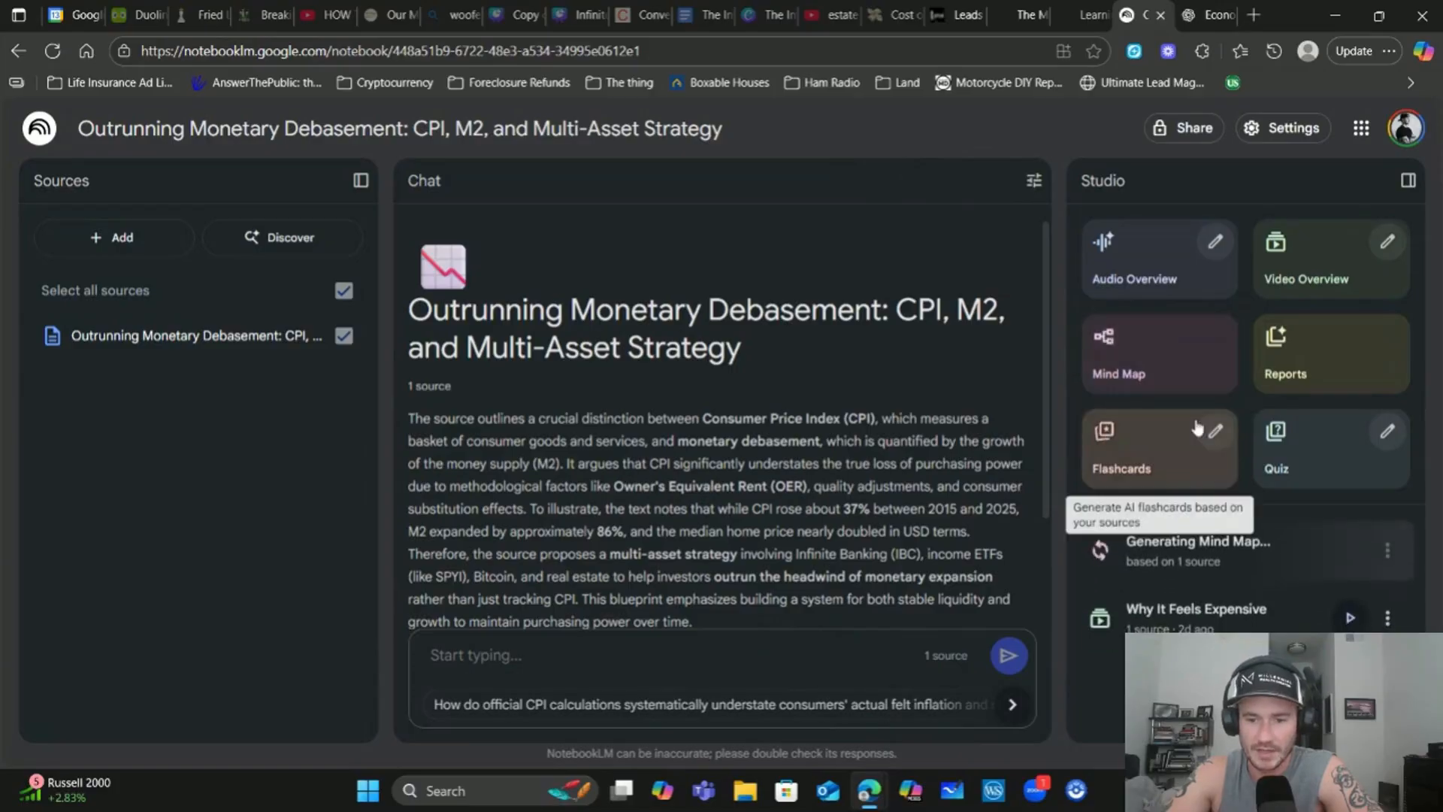
{"action": "left_click", "coordinate": [1271, 361]}
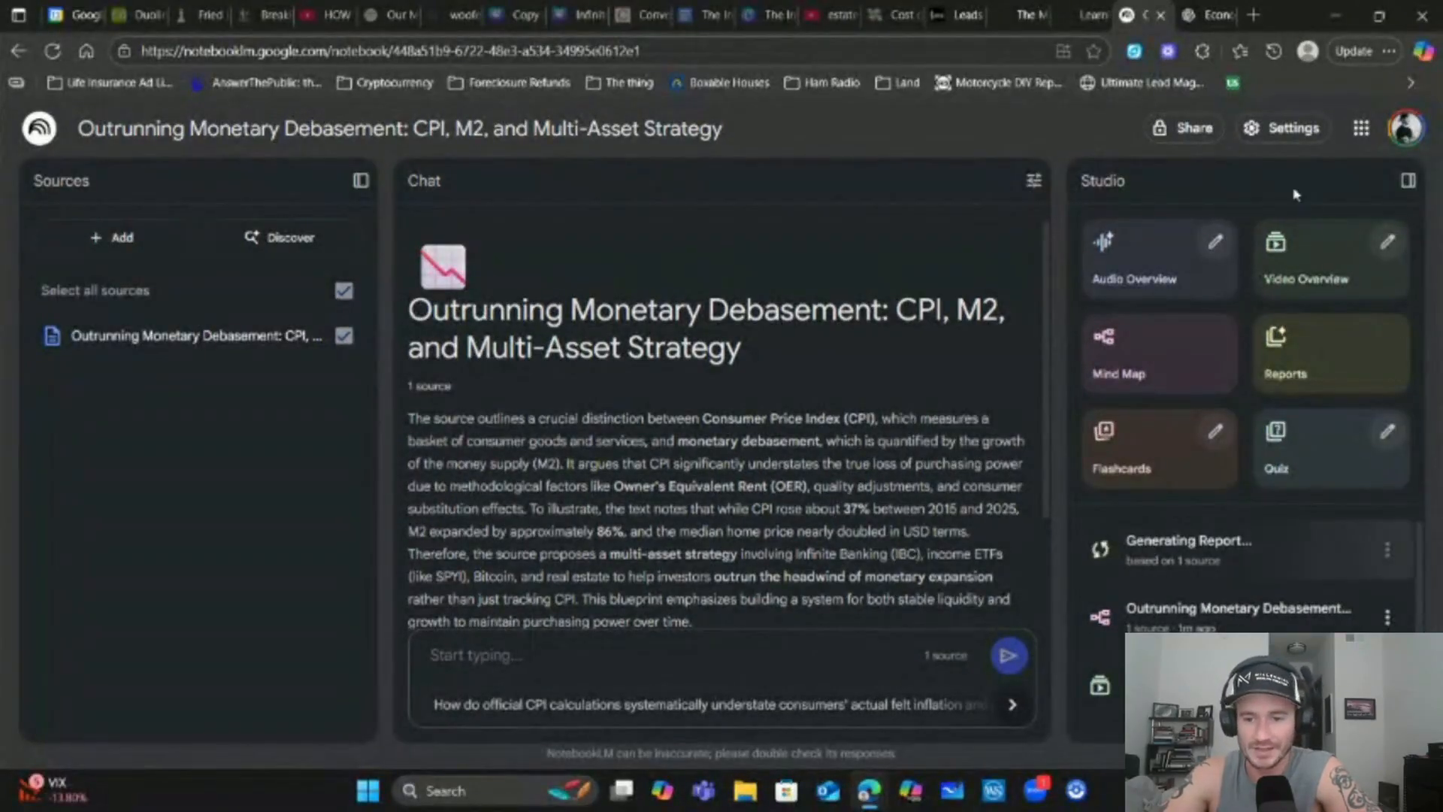
{"action": "left_click", "coordinate": [1306, 467]}
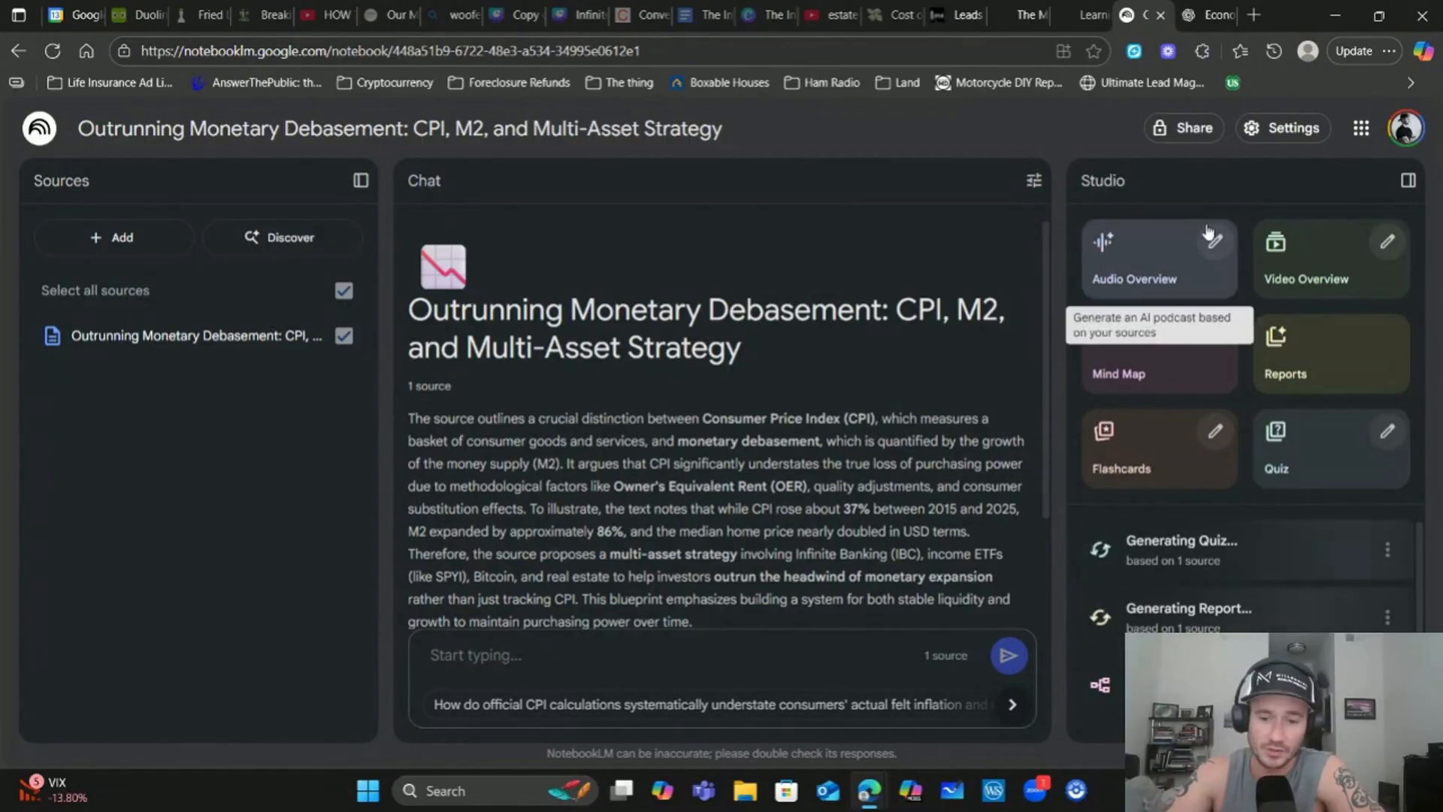
{"action": "scroll", "coordinate": [1299, 581], "scroll_direction": "down", "scroll_amount": 2}
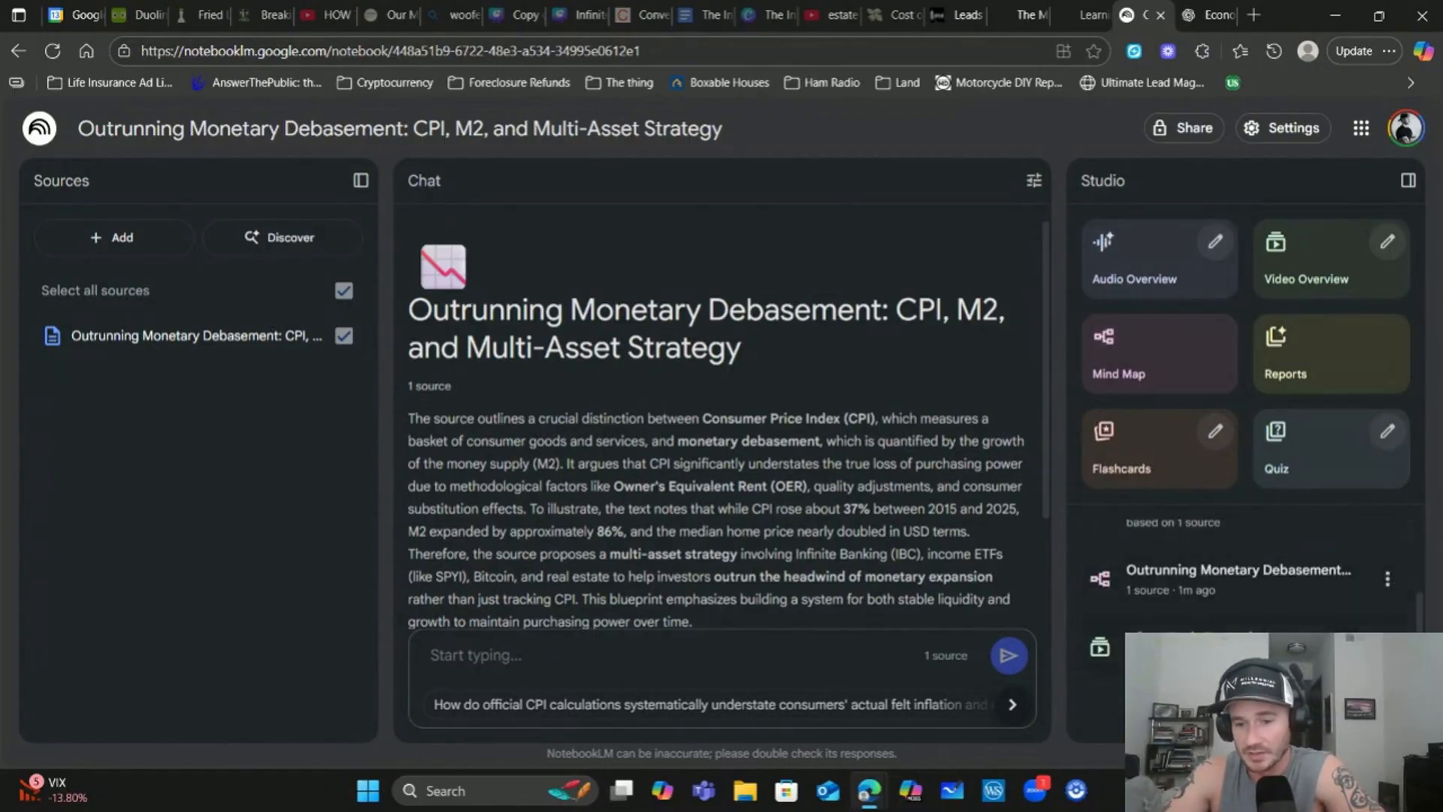
{"action": "left_click", "coordinate": [1216, 581]}
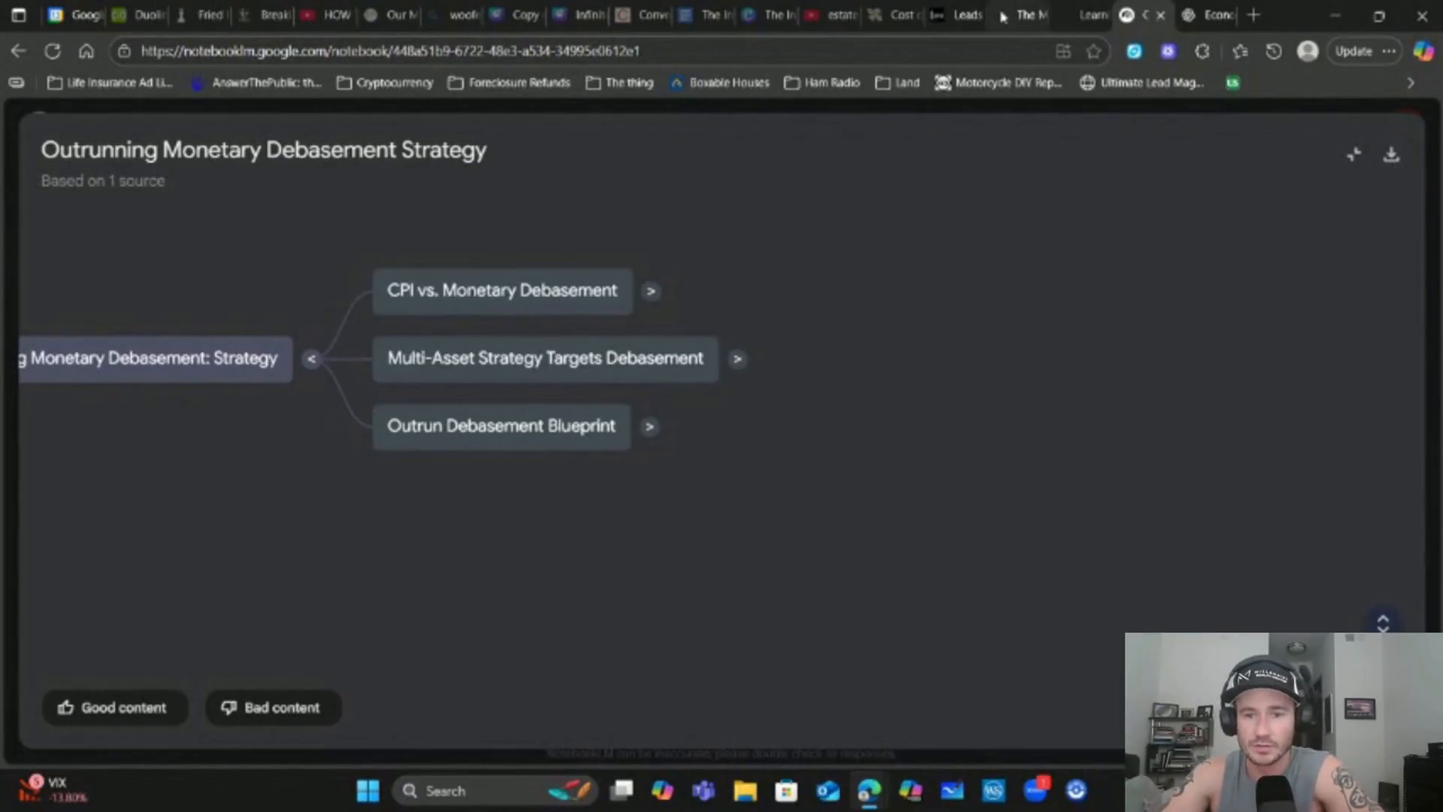
Expand 'CPI vs. Monetary Debasement' and 'CPI (Cost-of-Living Proxy)' in the mind map, then go to GoHighLevel
{"action": "scroll", "coordinate": [382, 507], "scroll_direction": "down", "scroll_amount": 3}
{"action": "scroll", "coordinate": [586, 519], "scroll_direction": "up", "scroll_amount": 3}
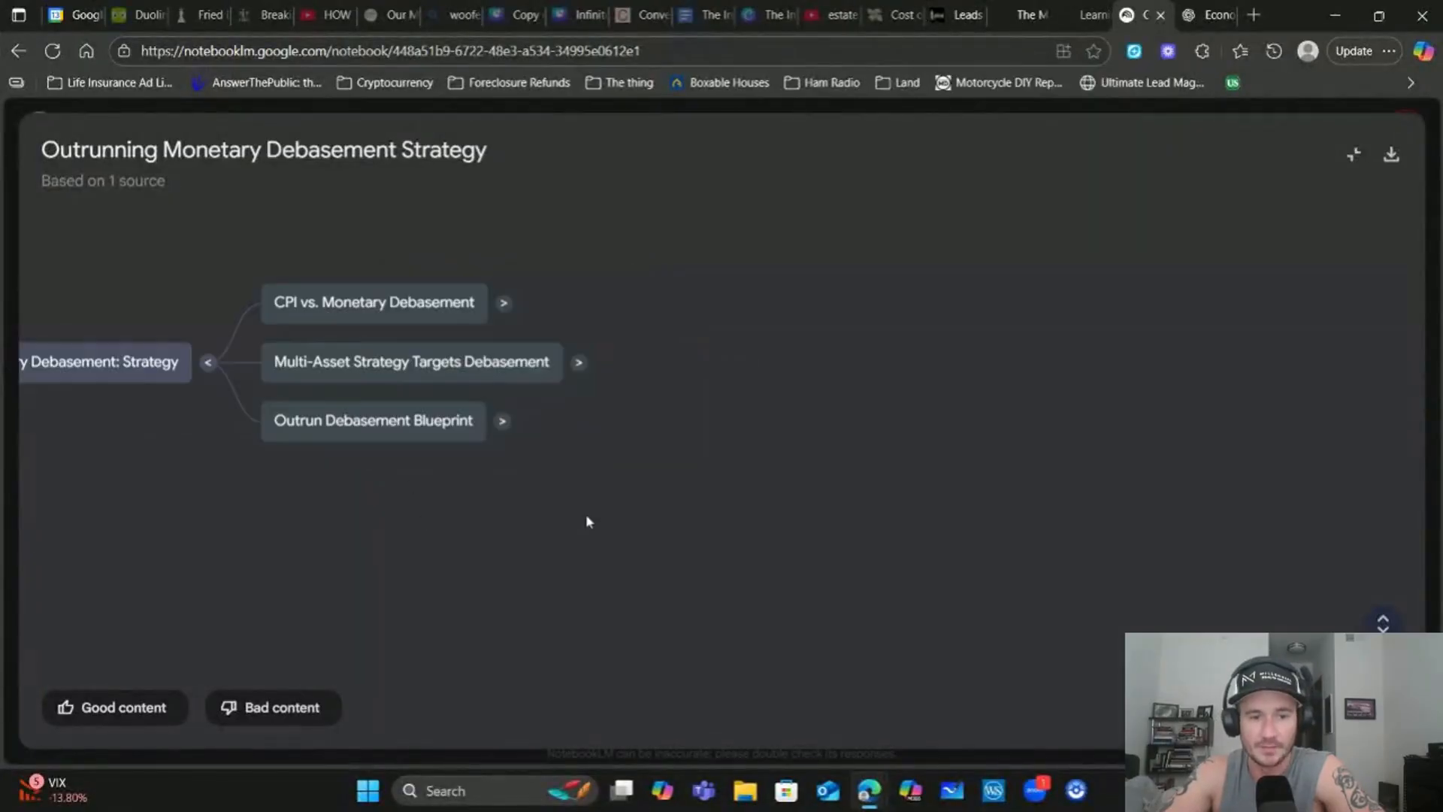
{"action": "left_click_drag", "start_coordinate": [400, 480], "coordinate": [893, 473]}
{"action": "left_click", "coordinate": [1001, 296]}
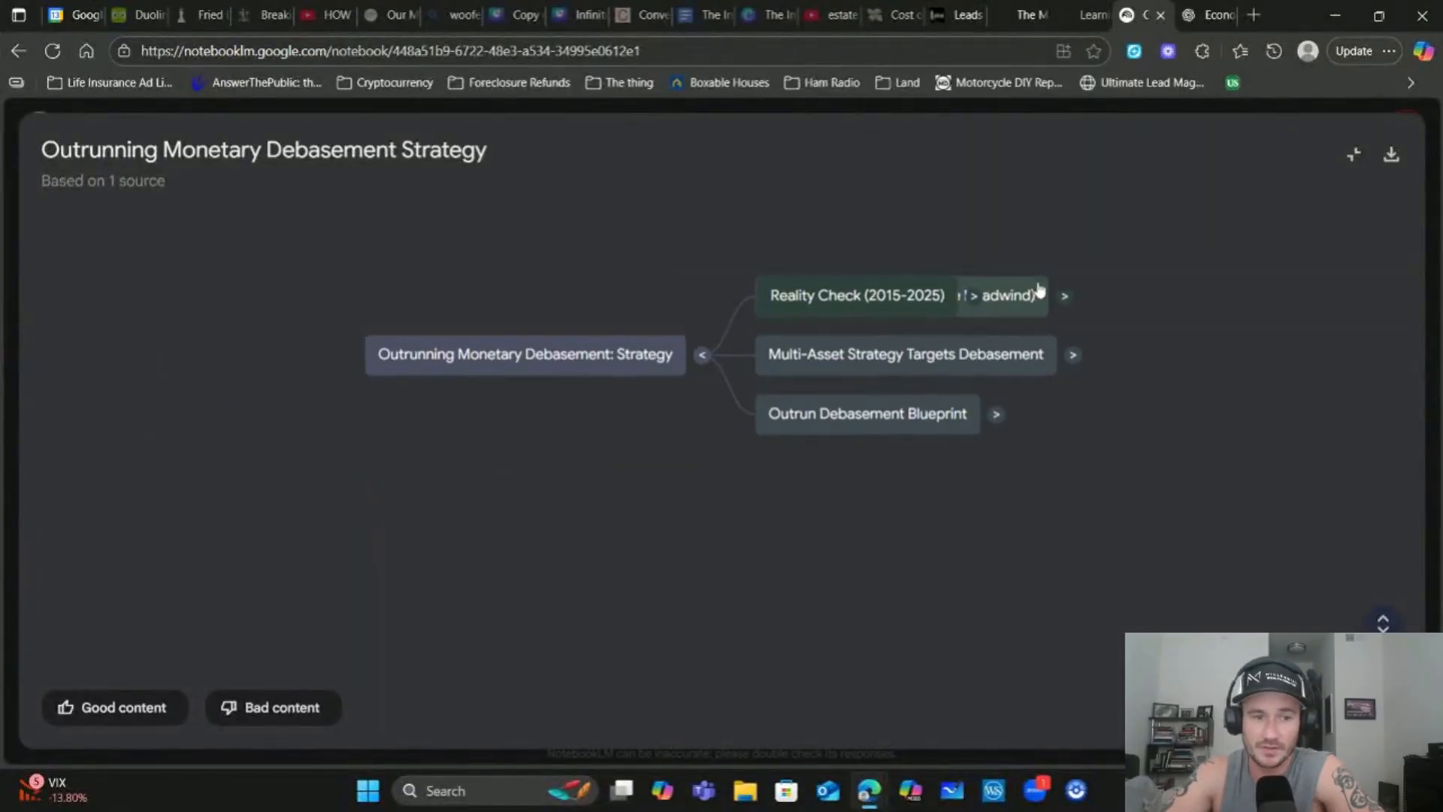
{"action": "left_click", "coordinate": [1145, 370]}
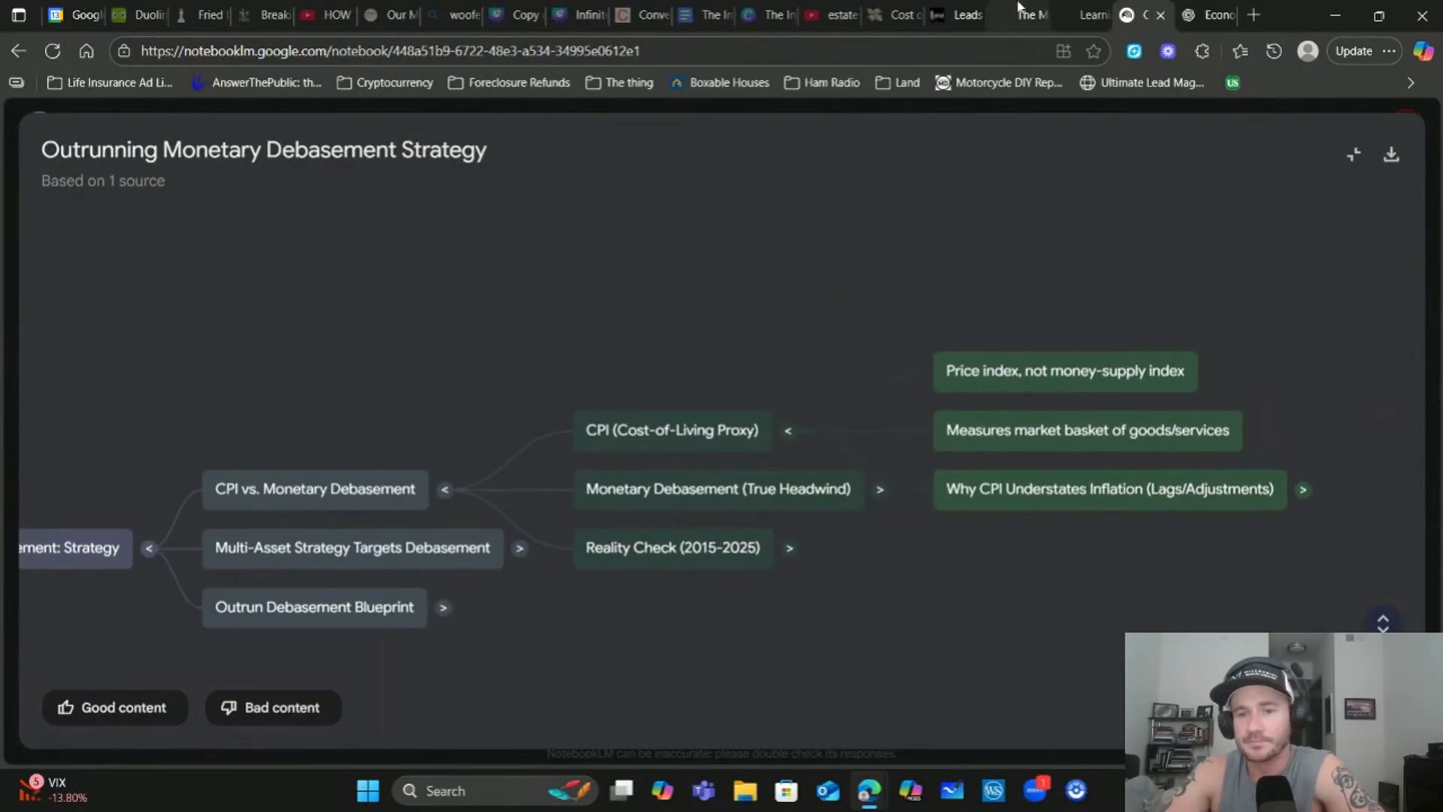
{"action": "left_click", "coordinate": [950, 10]}
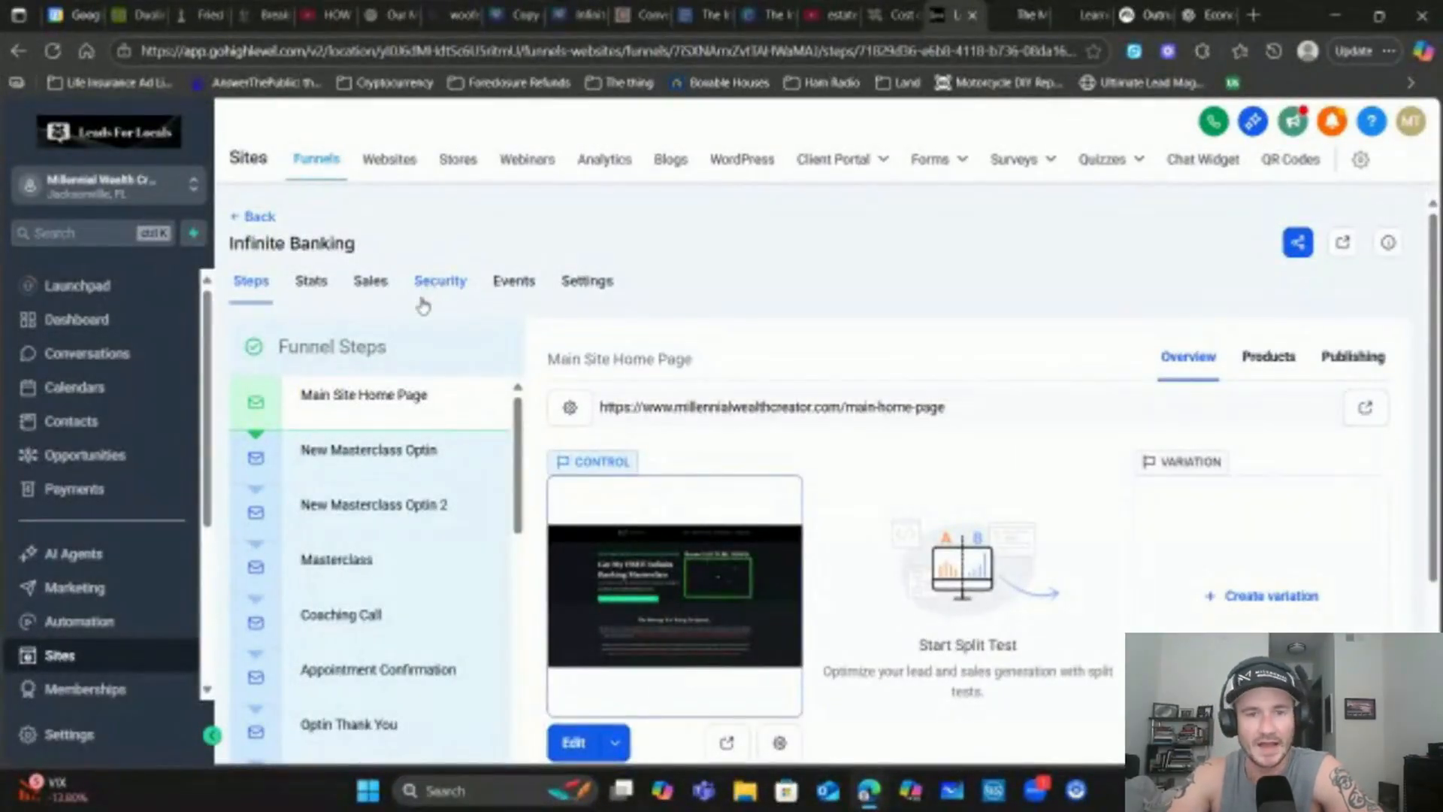
Scroll the Infinite Banking funnel steps and open the 'Channel List' step
{"action": "scroll", "coordinate": [419, 312], "scroll_direction": "down", "scroll_amount": 3}
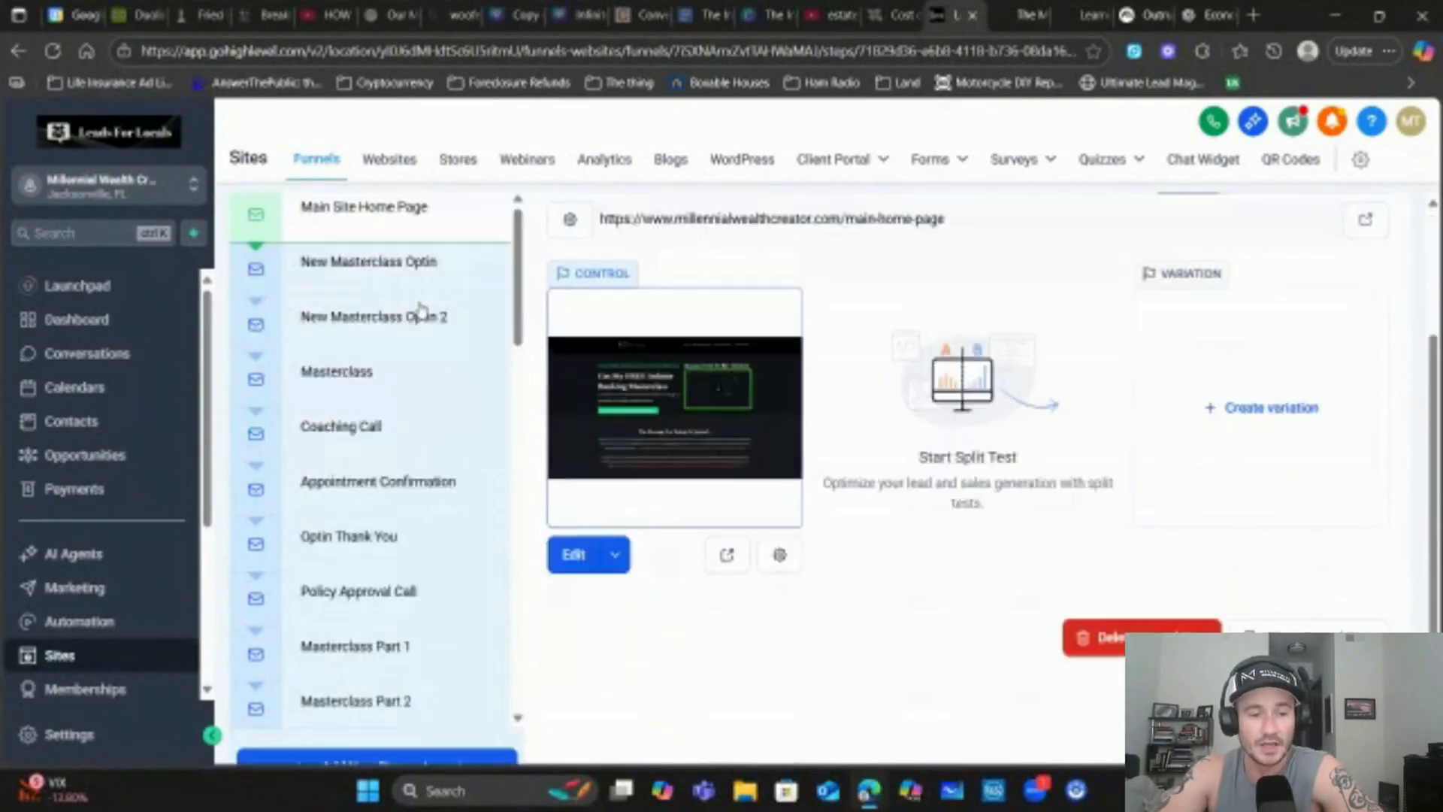
{"action": "scroll", "coordinate": [410, 450], "scroll_direction": "up", "scroll_amount": 1}
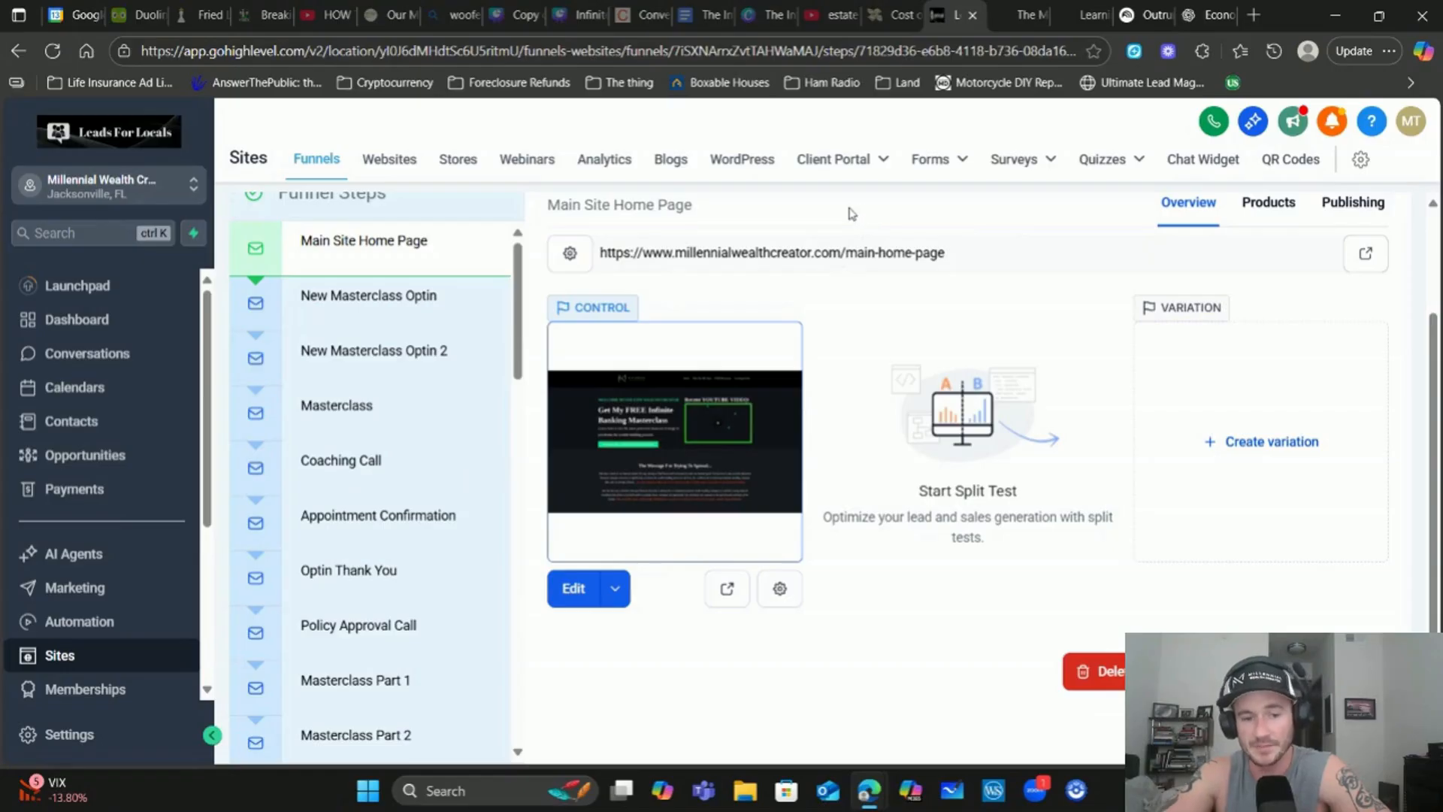
{"action": "scroll", "coordinate": [360, 399], "scroll_direction": "down", "scroll_amount": 3}
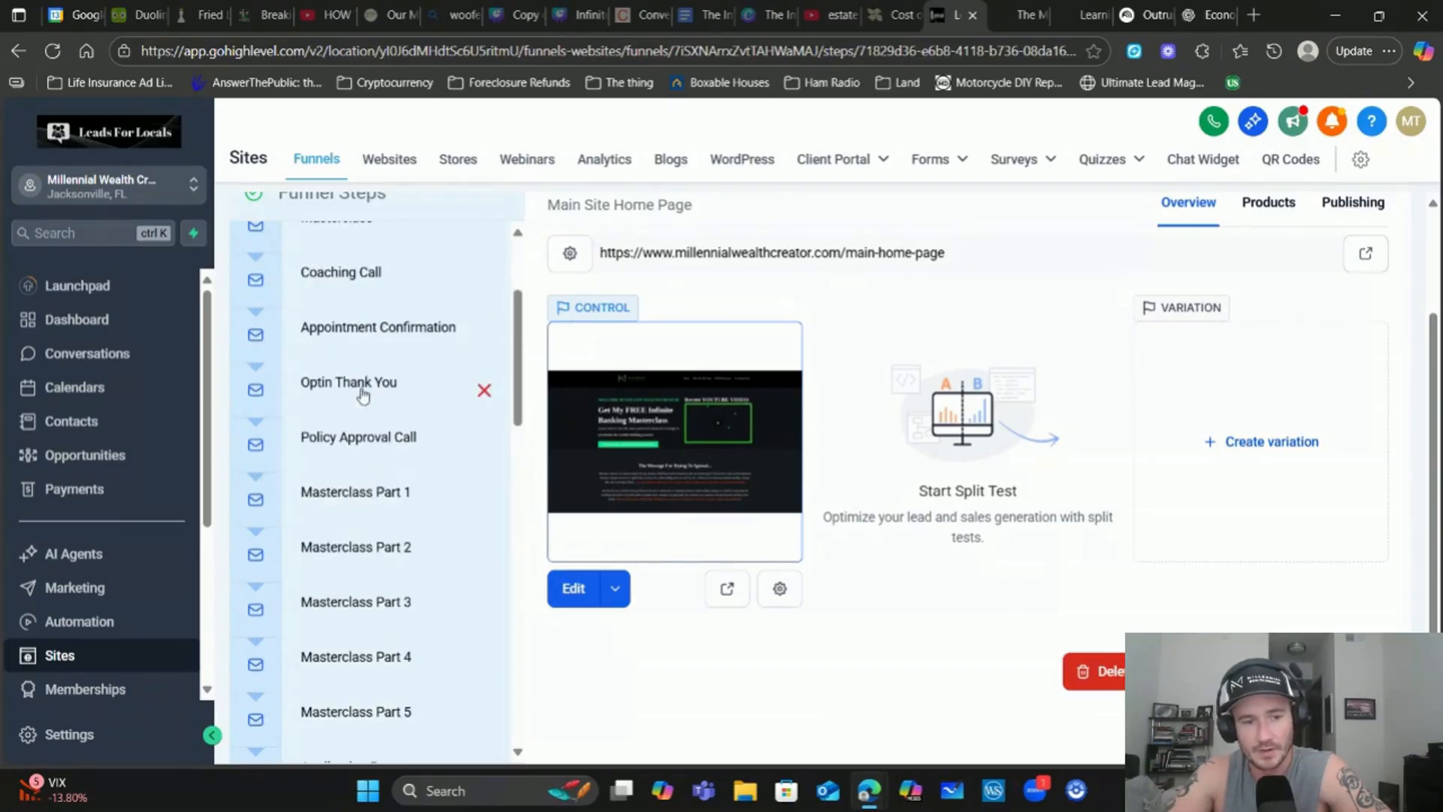
{"action": "scroll", "coordinate": [389, 390], "scroll_direction": "down", "scroll_amount": 6}
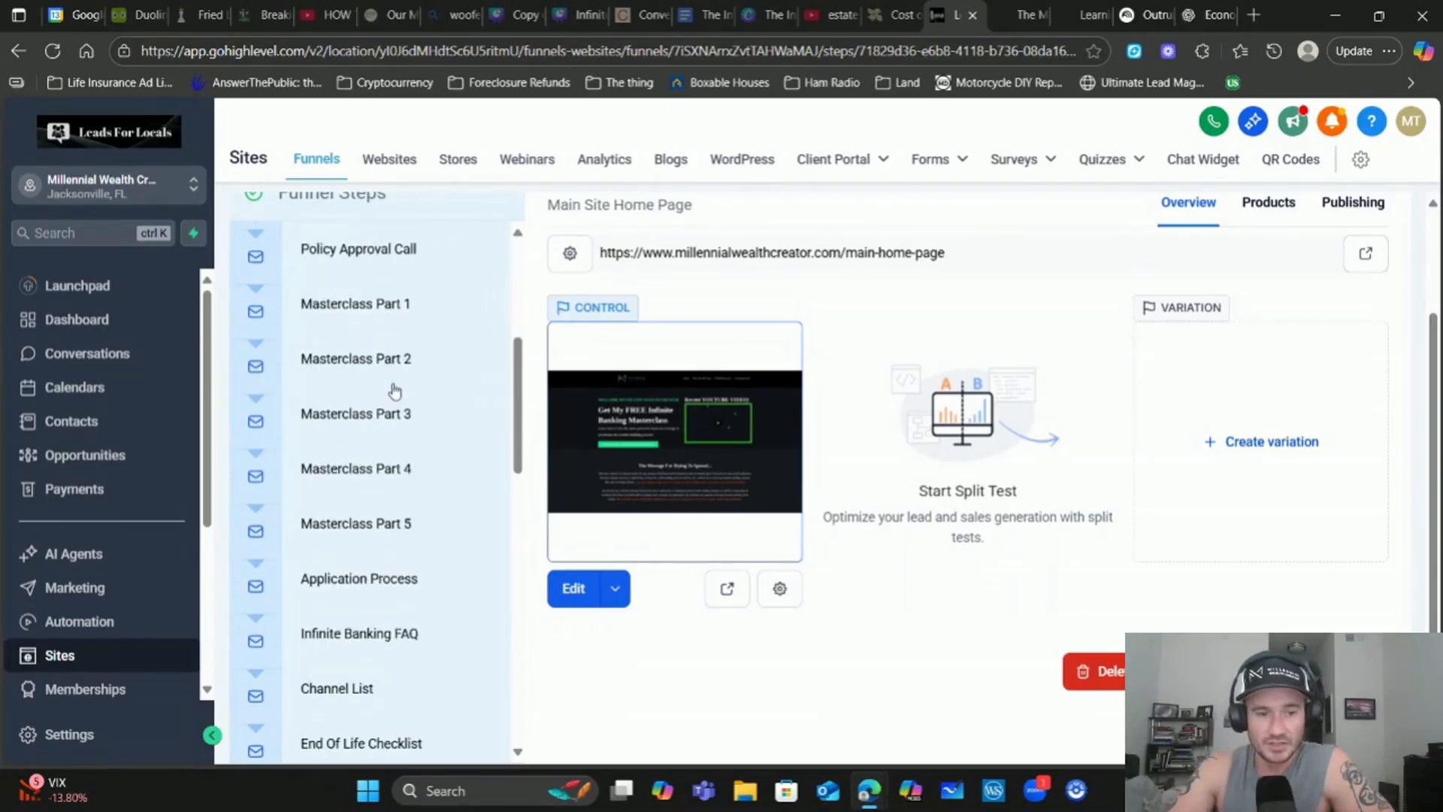
{"action": "left_click", "coordinate": [353, 416]}
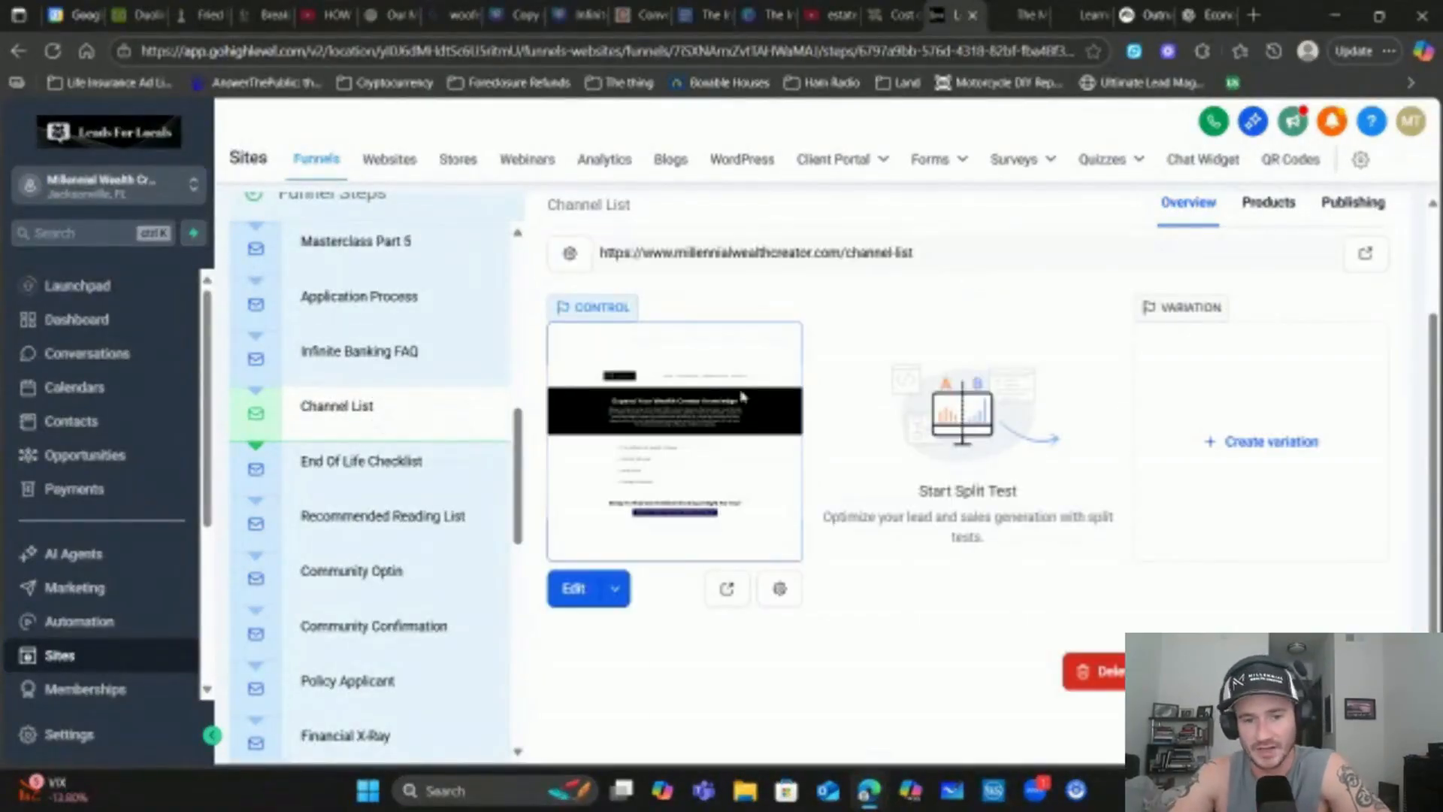
{"action": "mouse_move", "coordinate": [464, 445]}
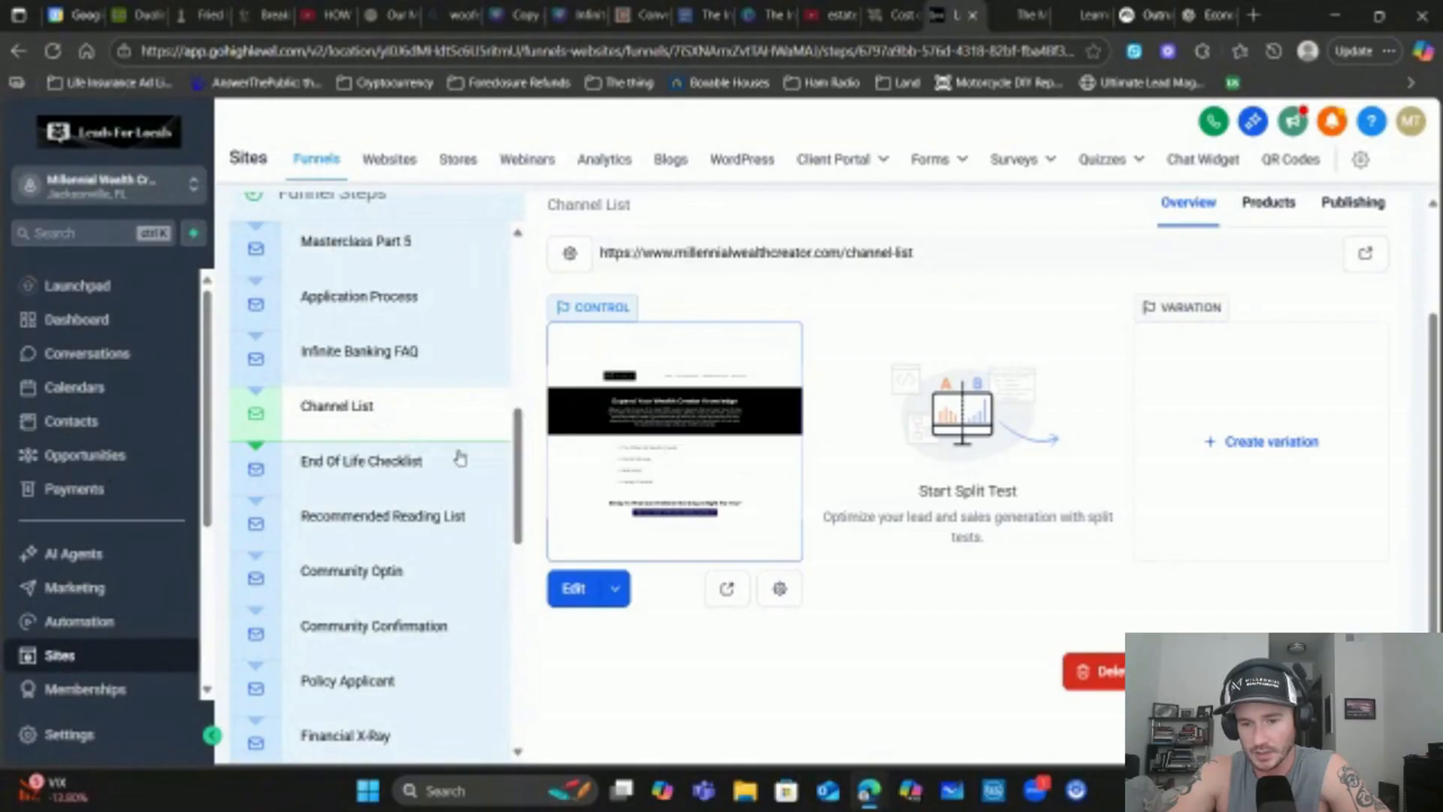
Start cloning the Channel List step, view the location list, then cancel
{"action": "left_click", "coordinate": [1312, 672]}
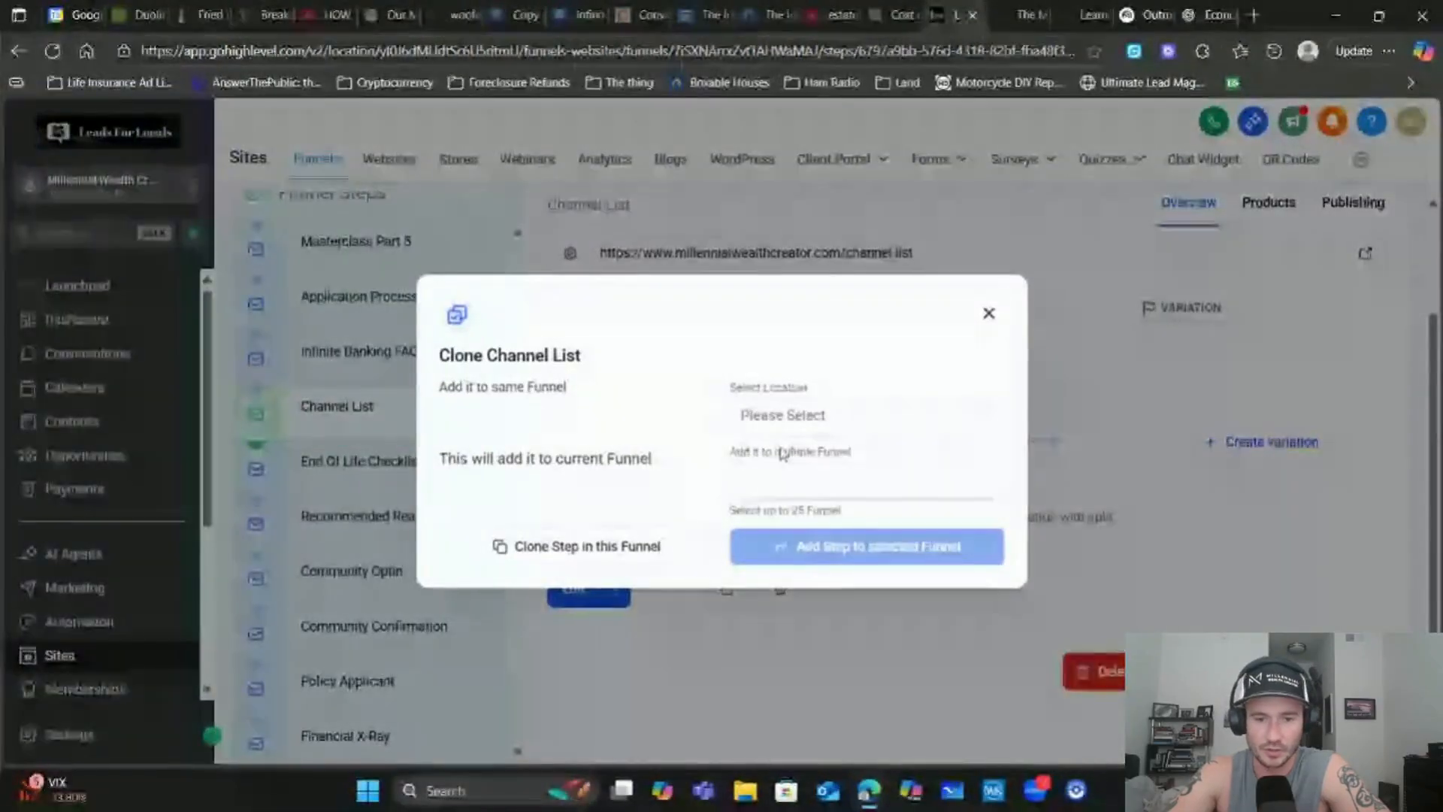
{"action": "left_click", "coordinate": [844, 428]}
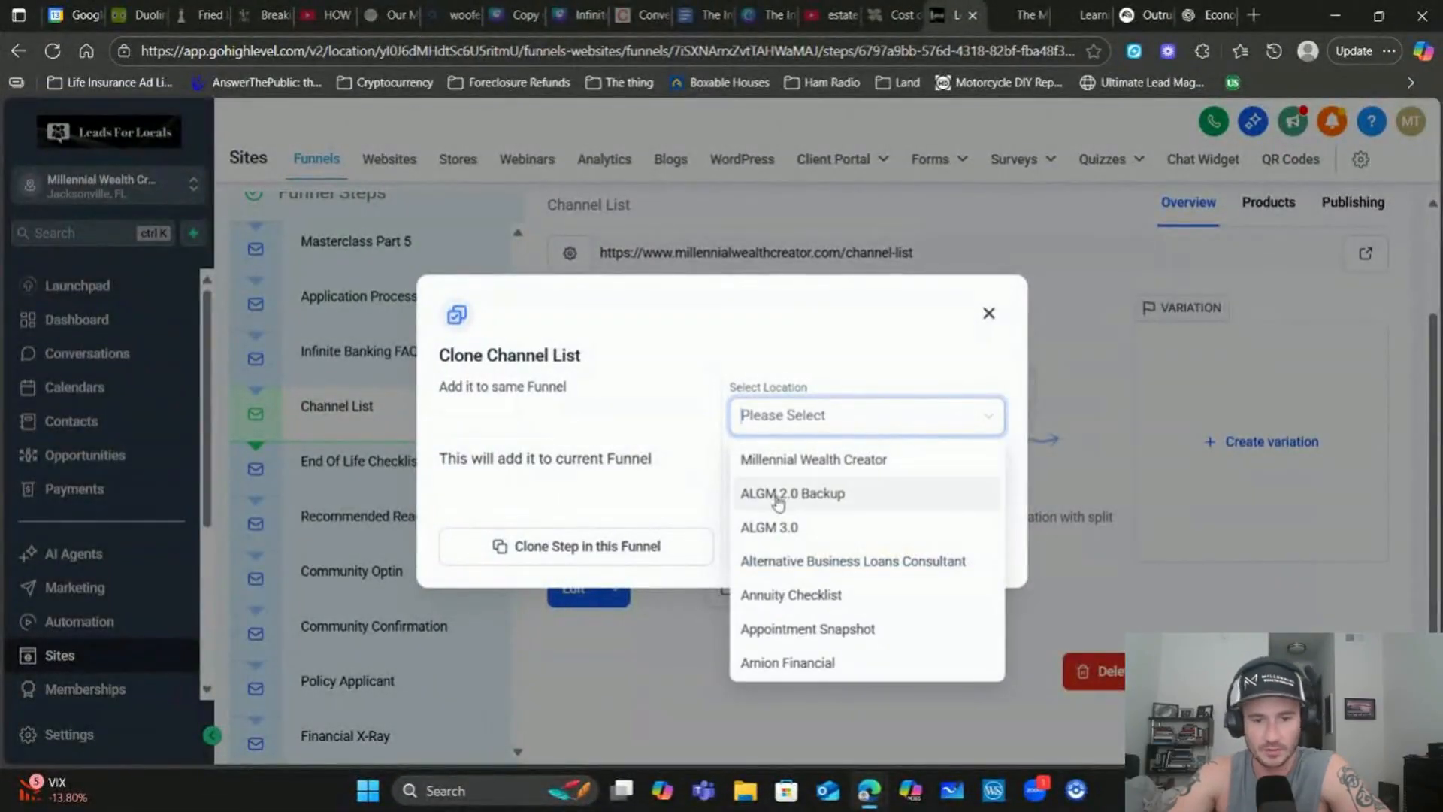
{"action": "left_click", "coordinate": [700, 511]}
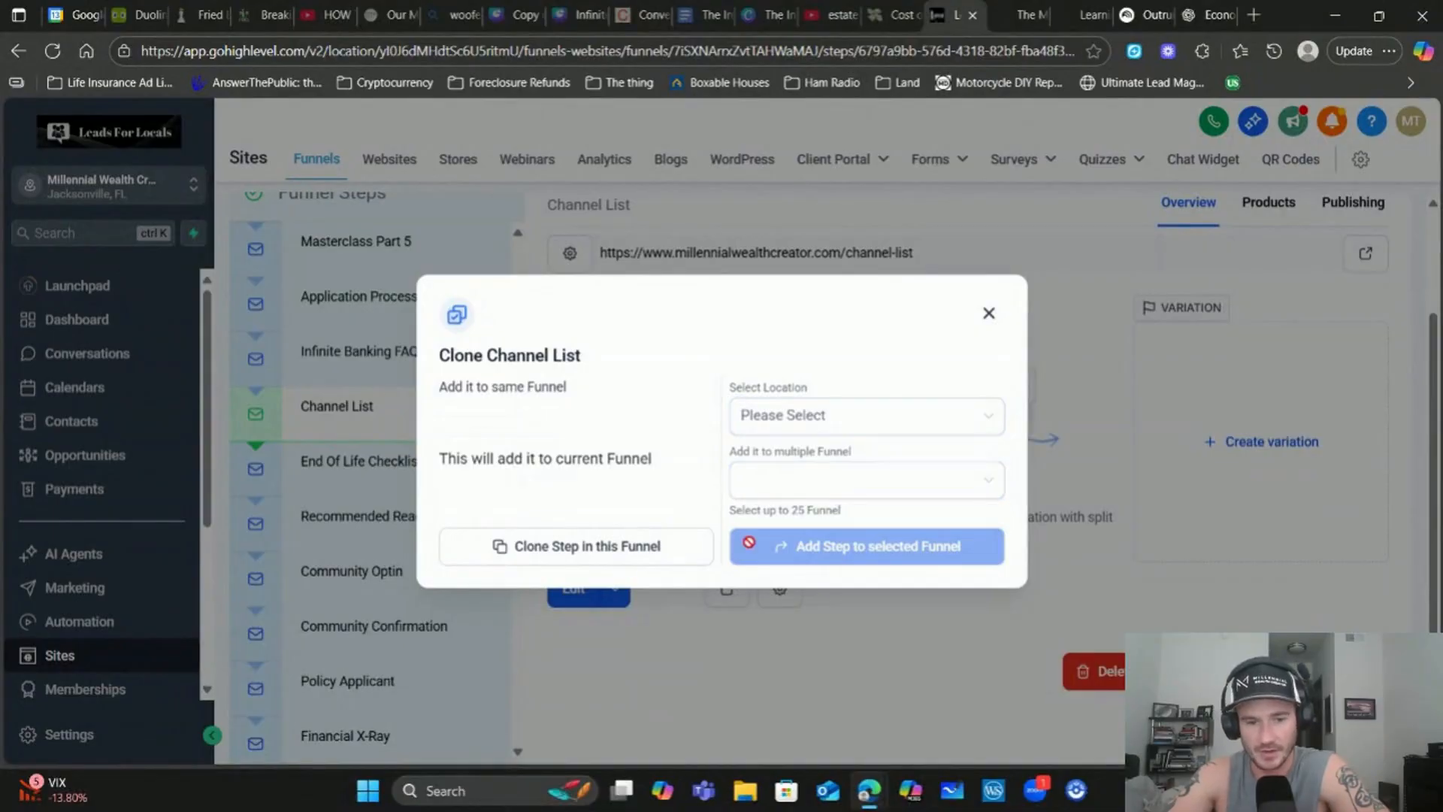
{"action": "left_click", "coordinate": [989, 313]}
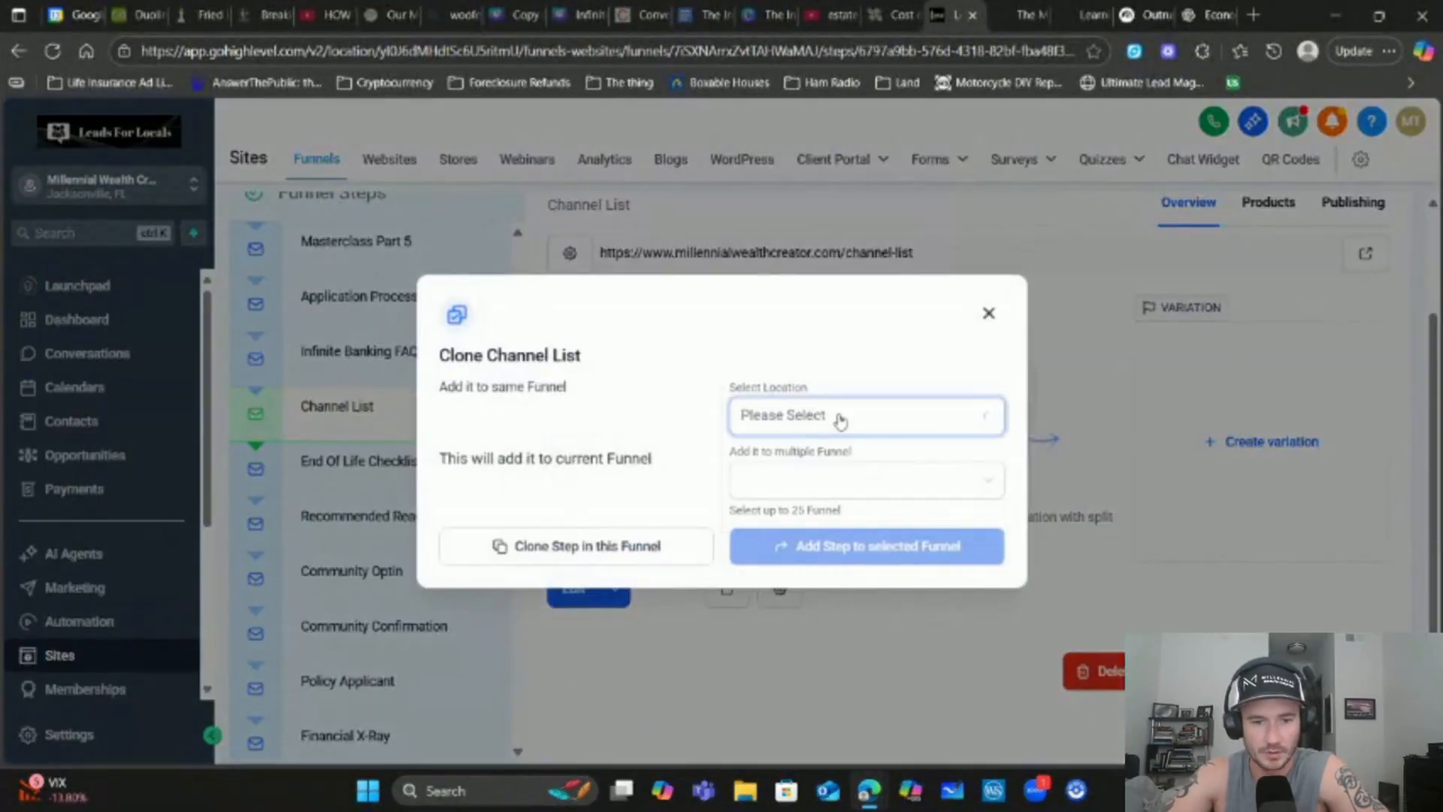
Clone Channel List into the Infinite Banking funnel under the Millennial Wealth Creator location
{"action": "left_click", "coordinate": [837, 418]}
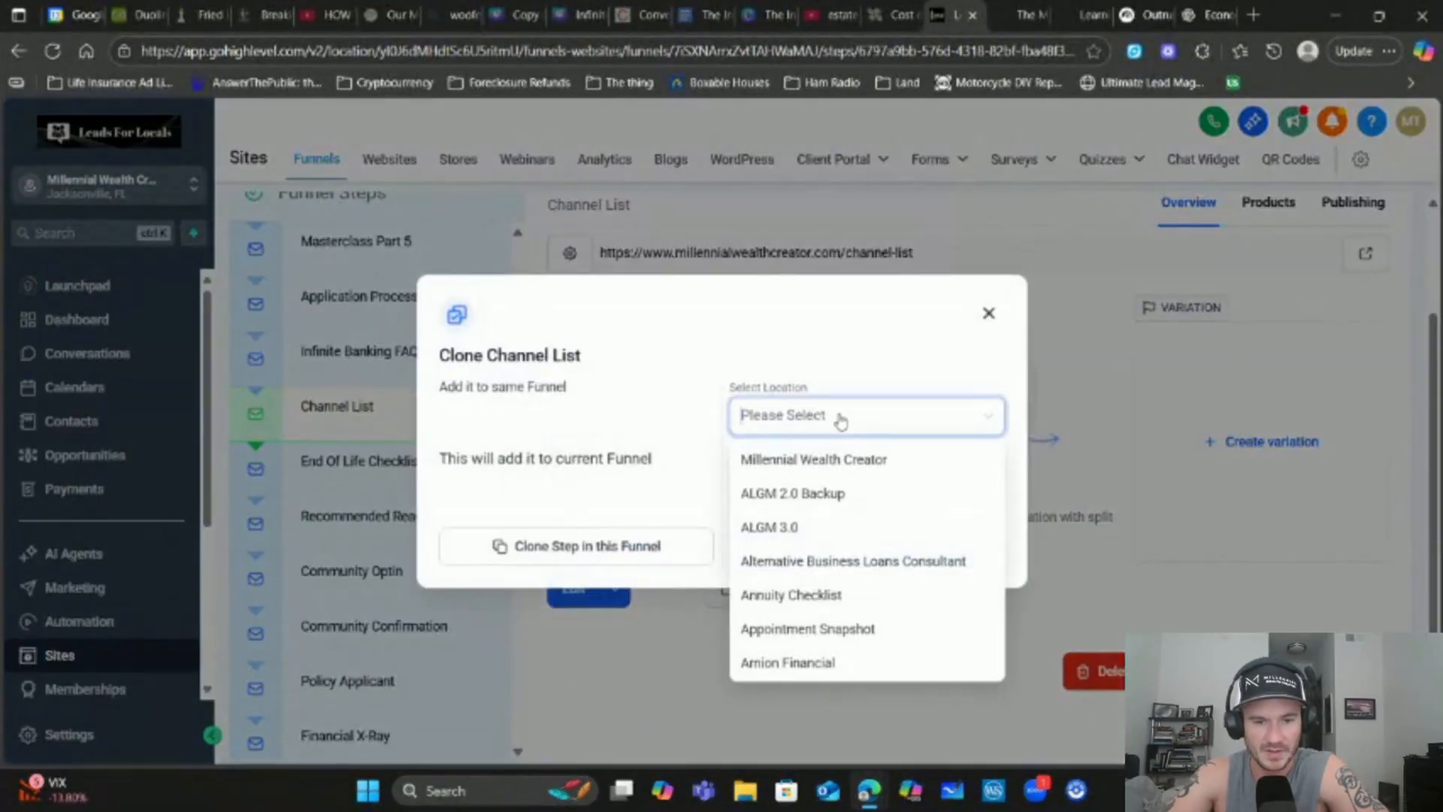
{"action": "left_click", "coordinate": [827, 457]}
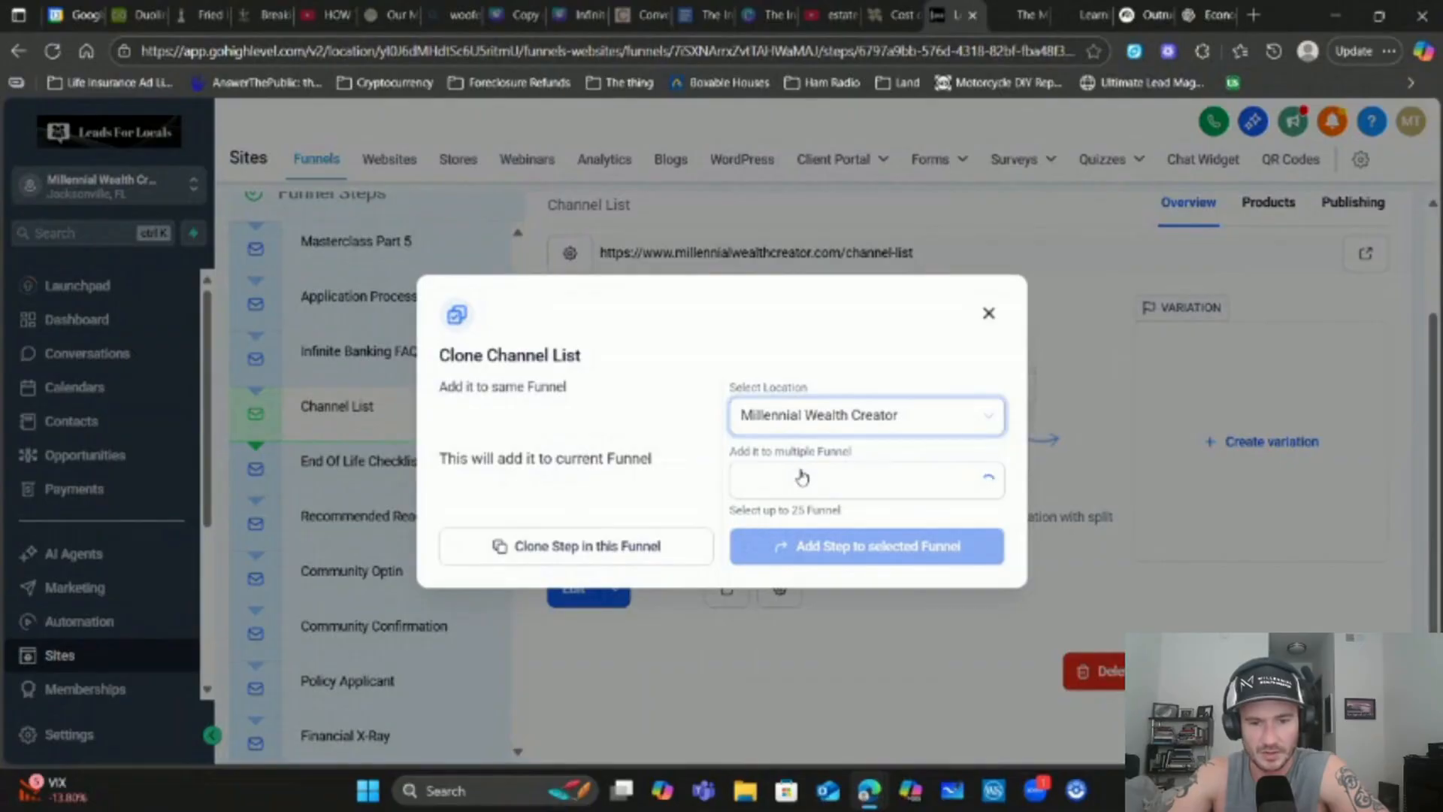
{"action": "left_click", "coordinate": [802, 477]}
{"action": "left_click", "coordinate": [814, 522]}
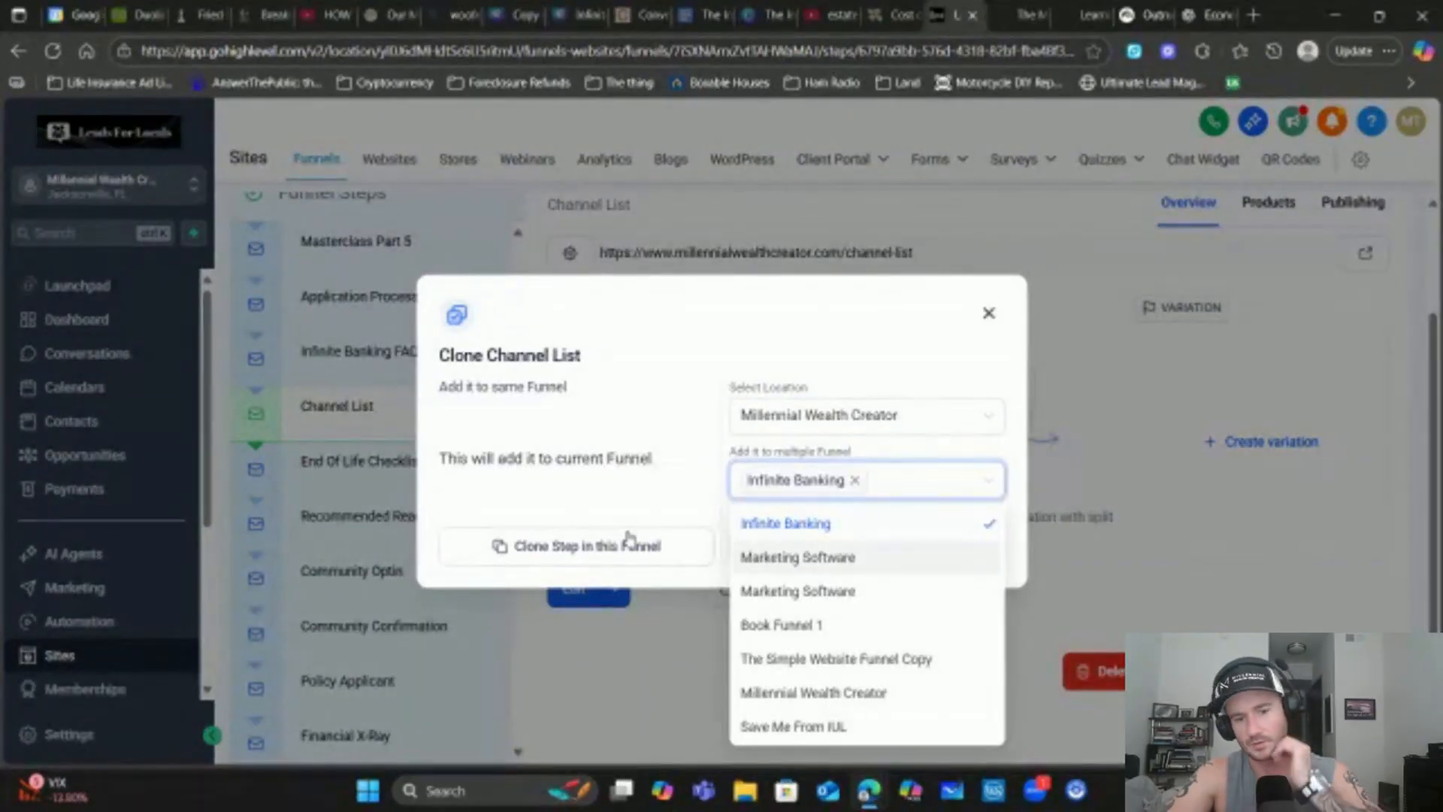
{"action": "left_click", "coordinate": [805, 357]}
{"action": "left_click", "coordinate": [909, 555]}
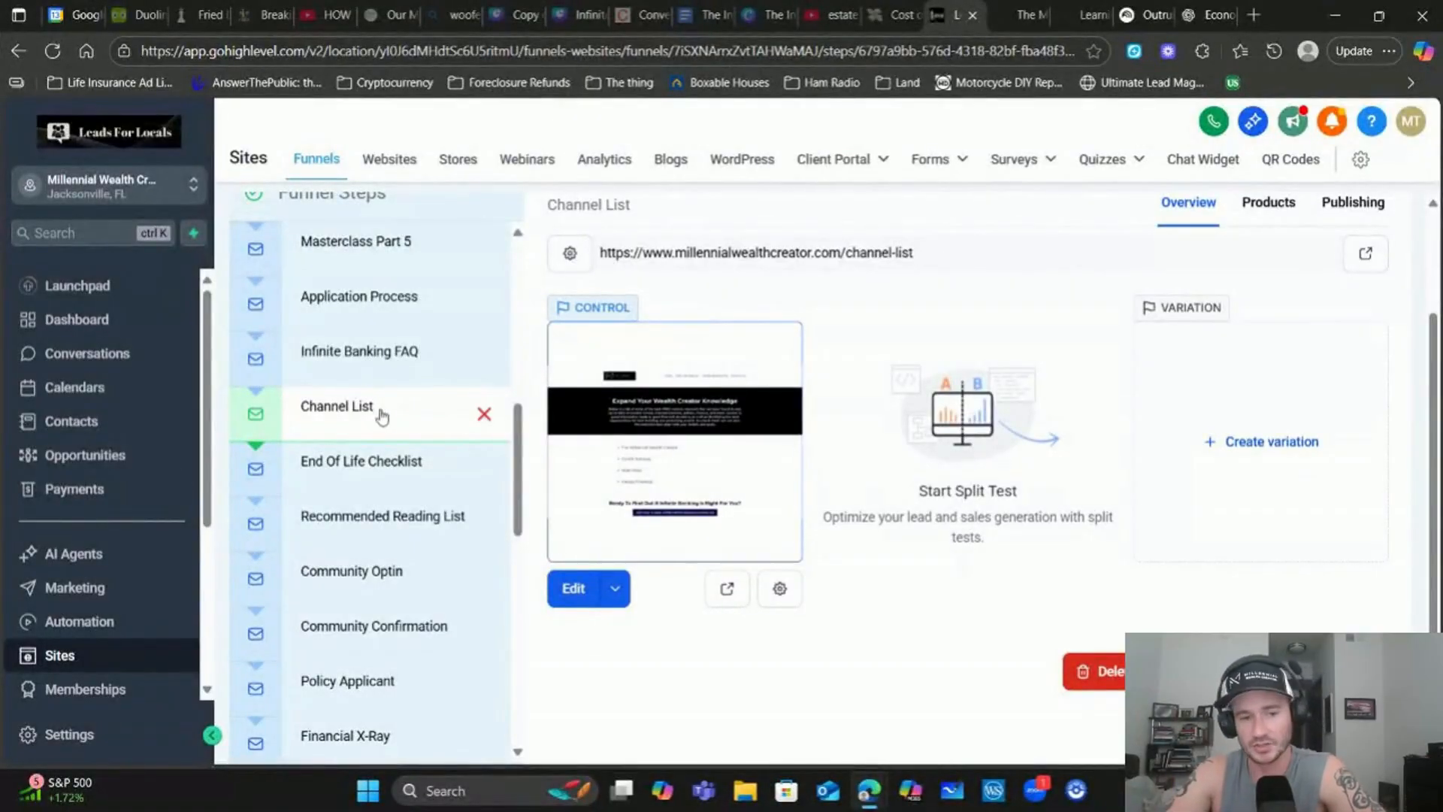
Open the new 'Channel List (Clone)' step at the end of the funnel
{"action": "scroll", "coordinate": [380, 413], "scroll_direction": "down", "scroll_amount": 12}
{"action": "scroll", "coordinate": [765, 669], "scroll_direction": "down", "scroll_amount": 2}
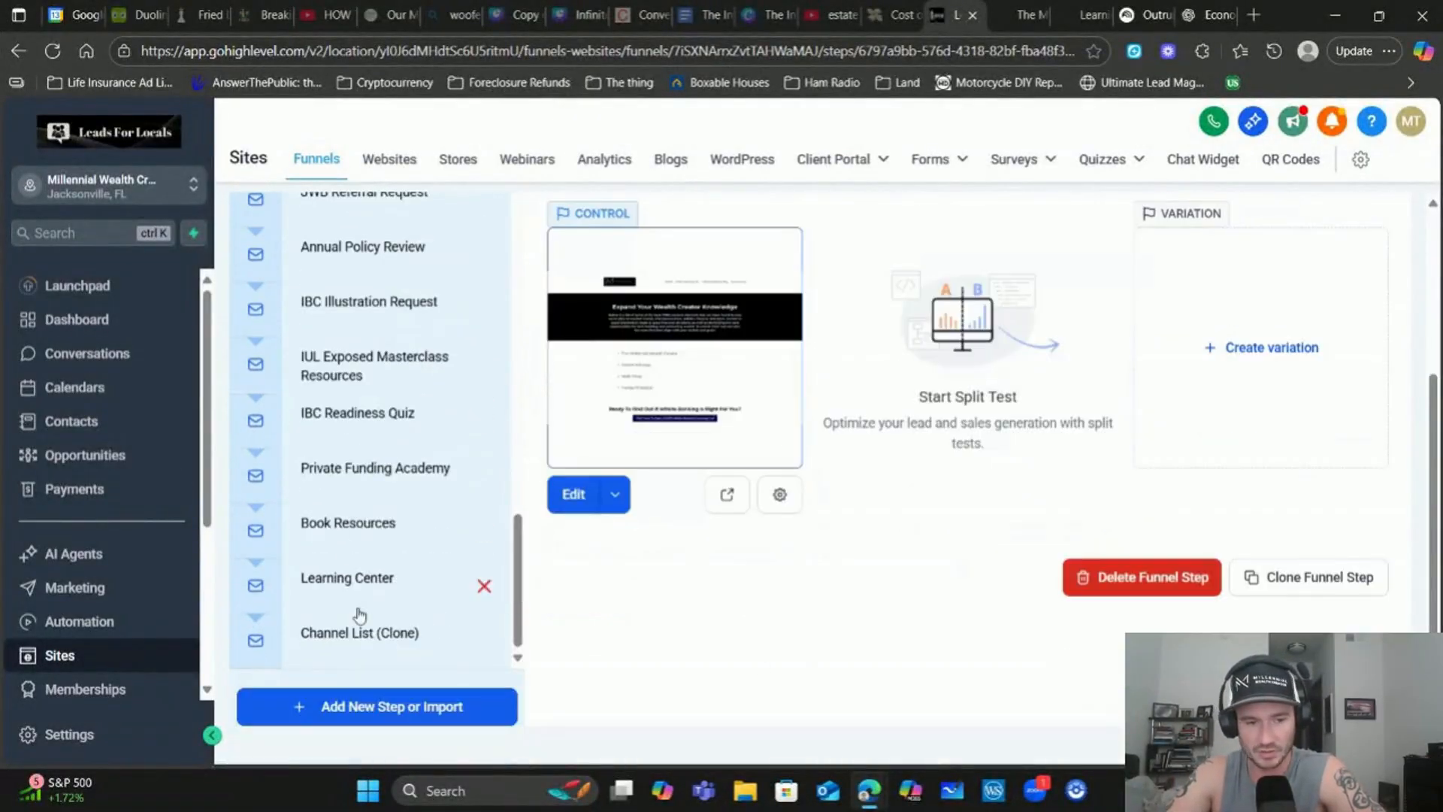
{"action": "left_click", "coordinate": [365, 637]}
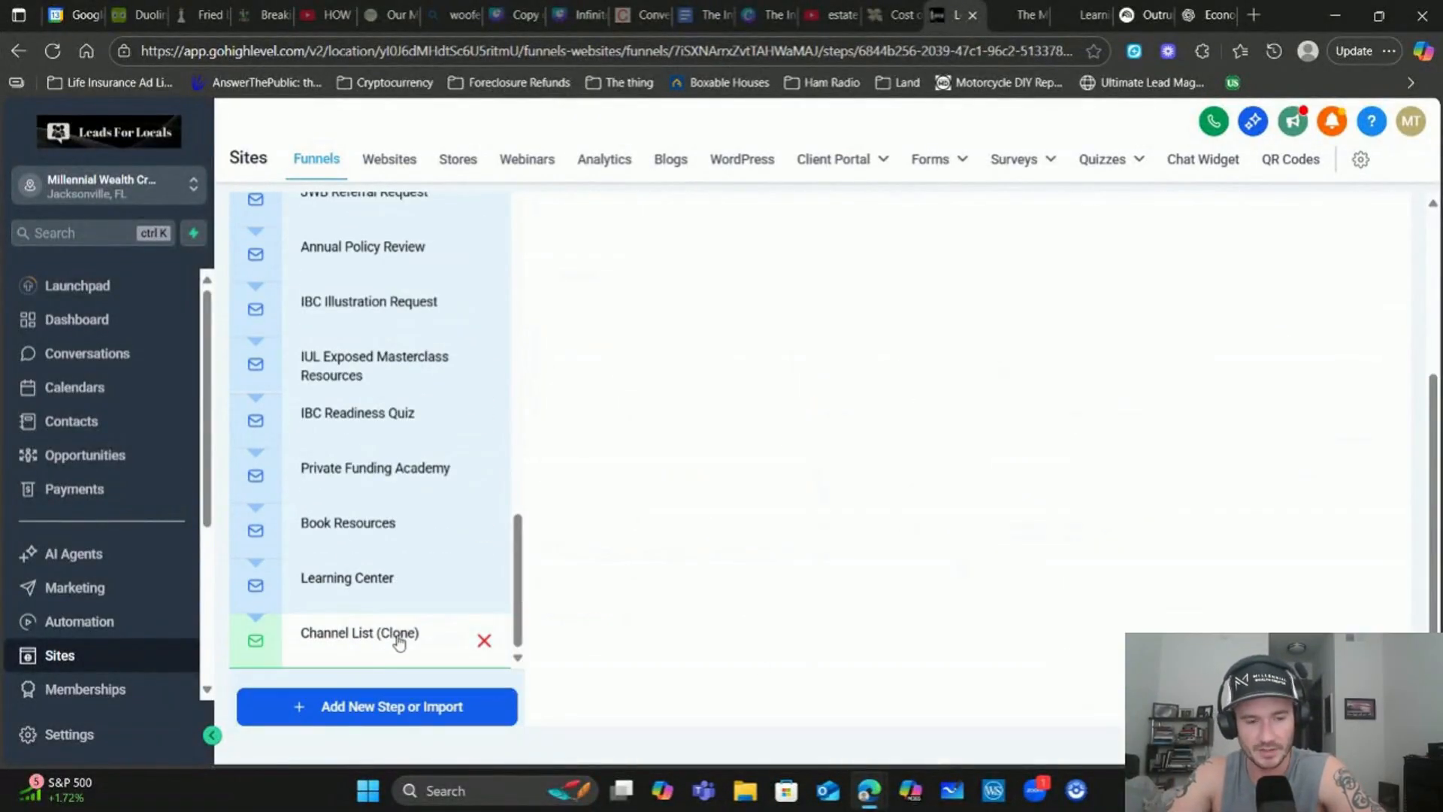
Check the Channel List (Clone) step's Publishing settings, then open its page in the builder
{"action": "scroll", "coordinate": [924, 499], "scroll_direction": "up", "scroll_amount": 3}
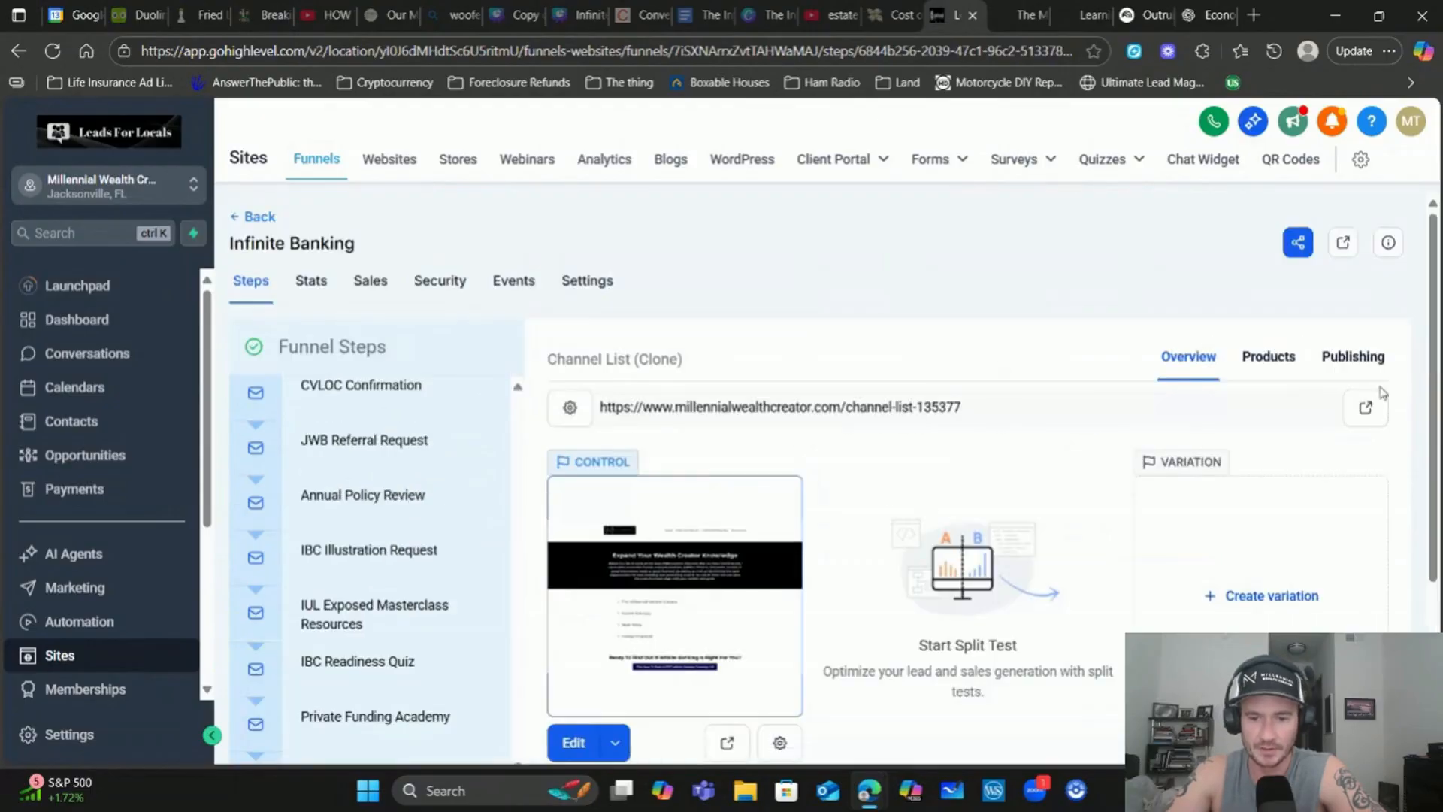
{"action": "left_click", "coordinate": [1356, 359]}
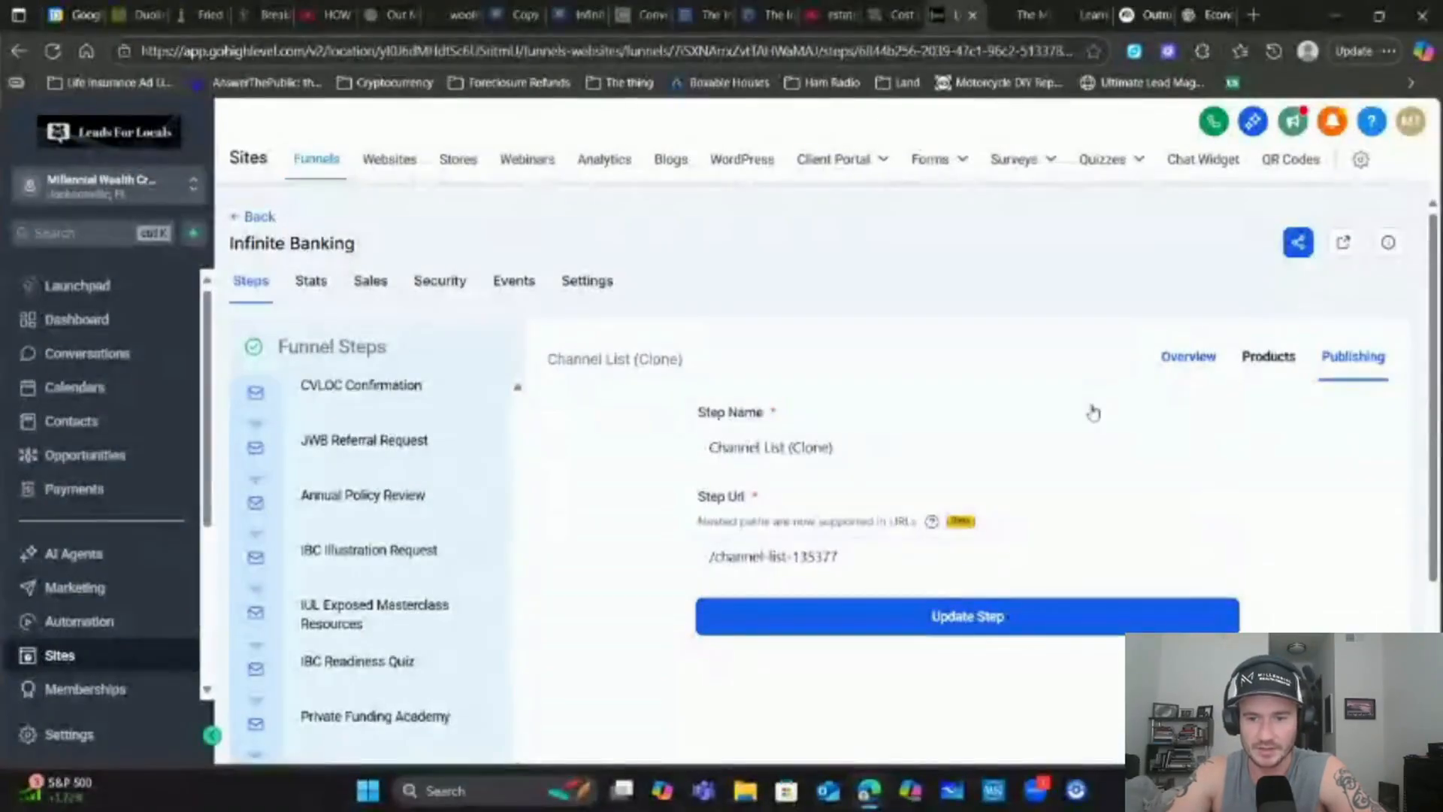
{"action": "left_click", "coordinate": [1189, 357]}
{"action": "scroll", "coordinate": [753, 650], "scroll_direction": "down", "scroll_amount": 3}
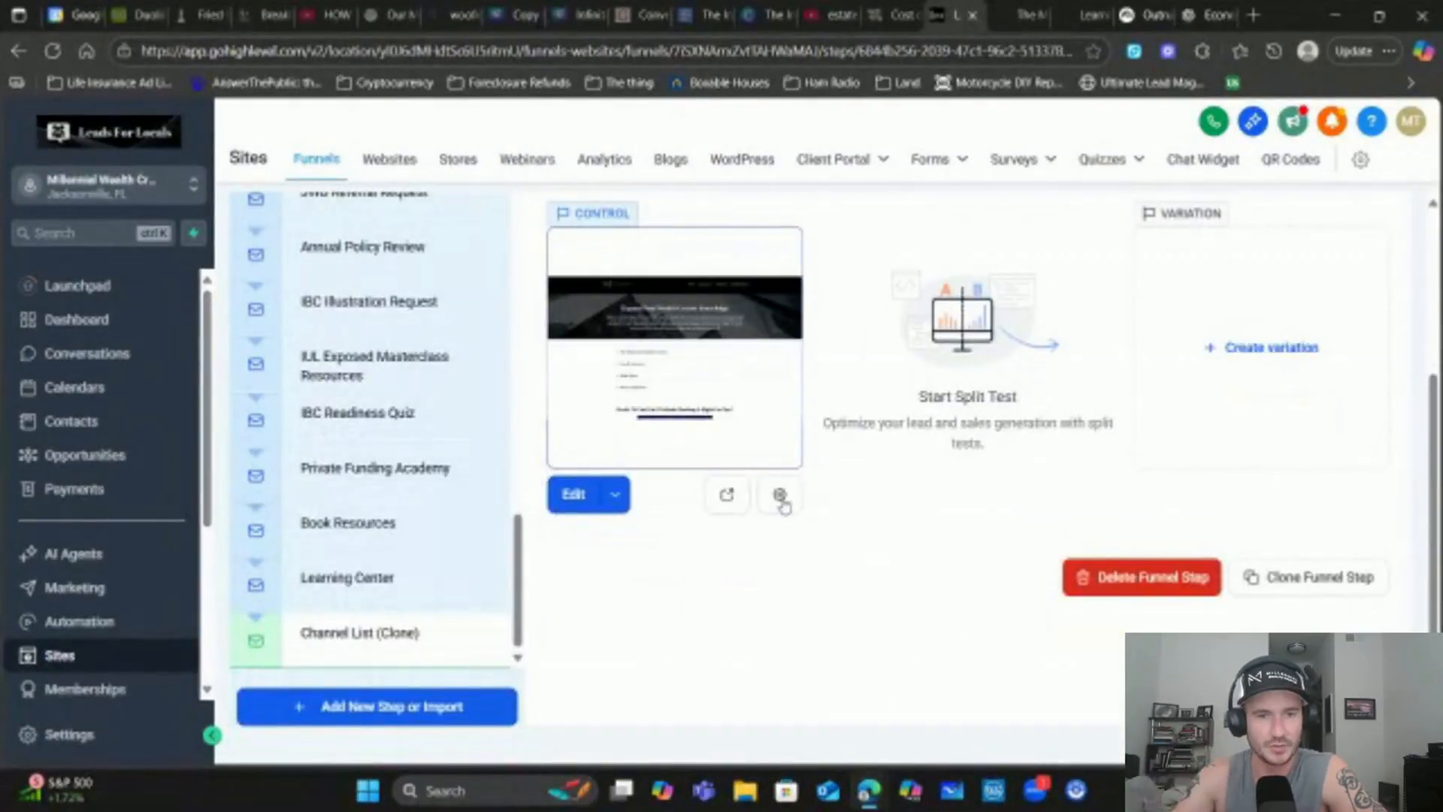
{"action": "left_click", "coordinate": [605, 511]}
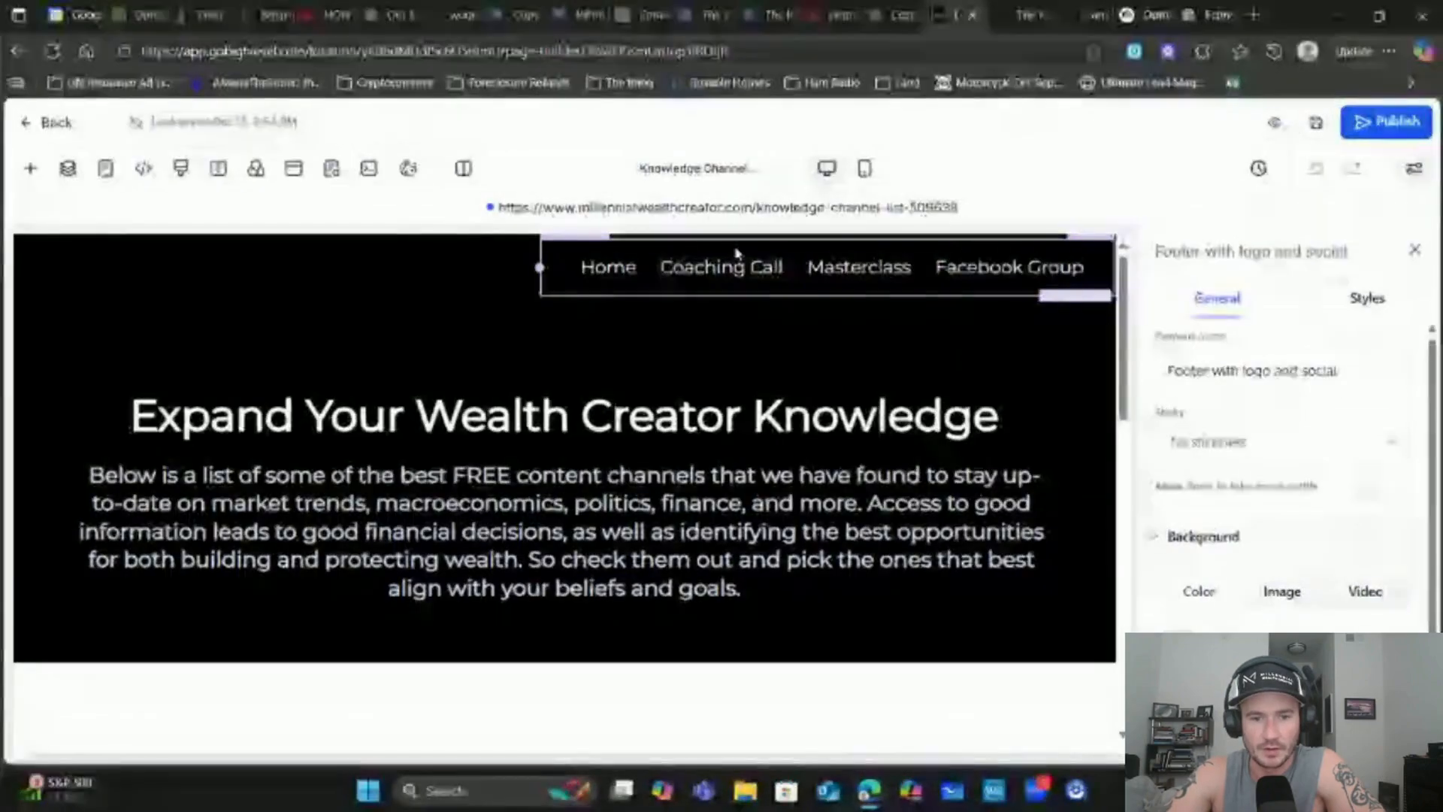
Select the header navigation menu to edit its items
{"action": "left_click", "coordinate": [733, 252]}
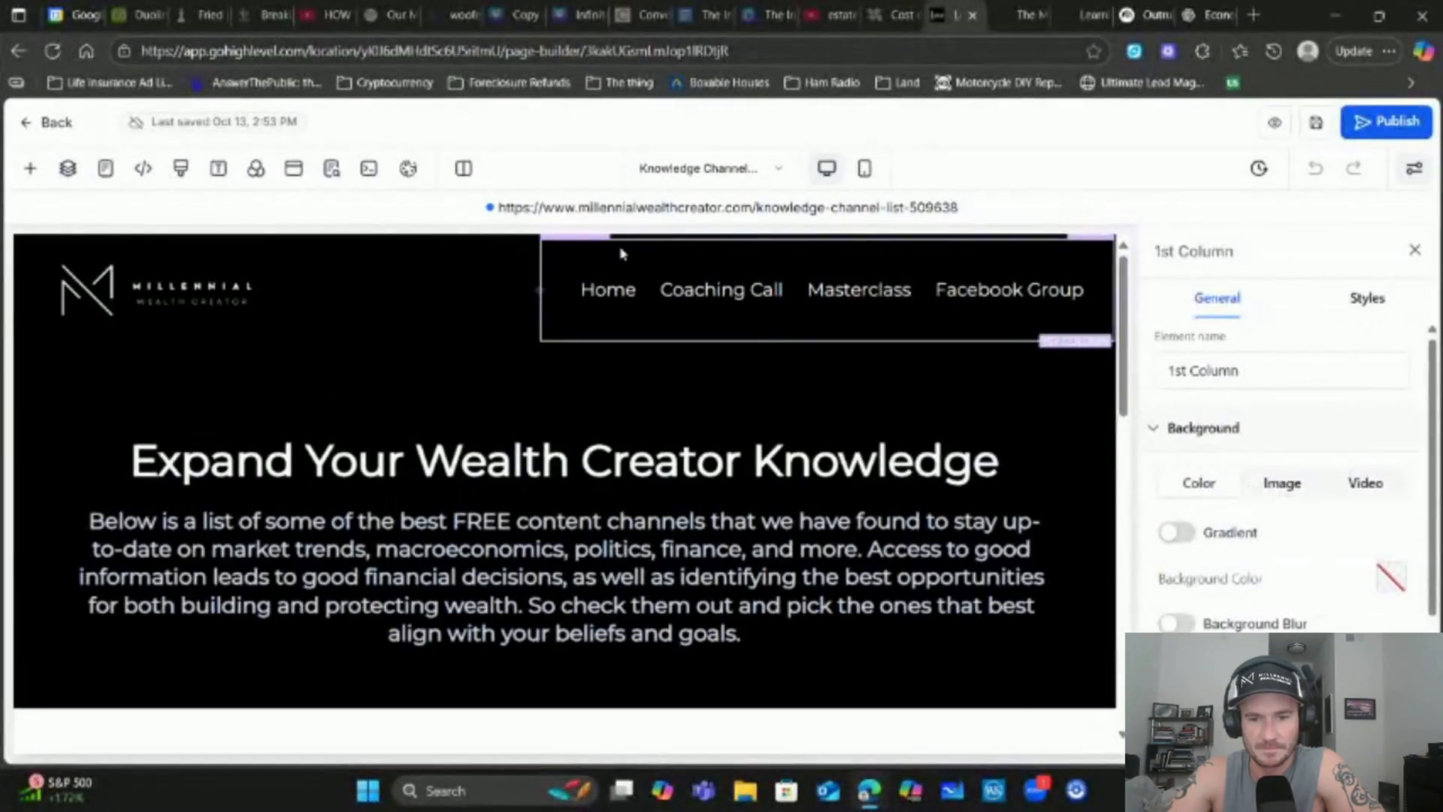
{"action": "scroll", "coordinate": [1251, 447], "scroll_direction": "down", "scroll_amount": 3}
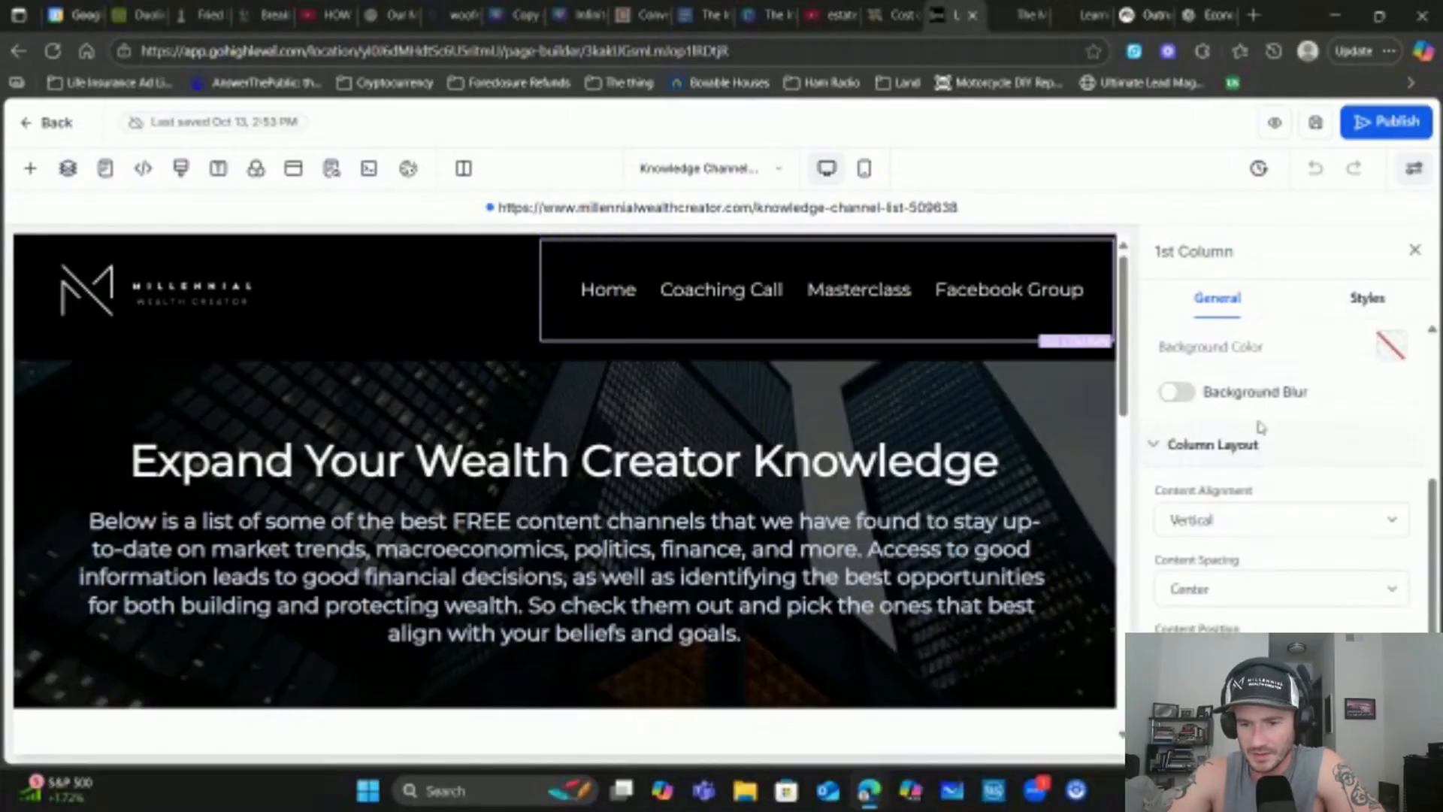
{"action": "scroll", "coordinate": [1271, 425], "scroll_direction": "up", "scroll_amount": 2}
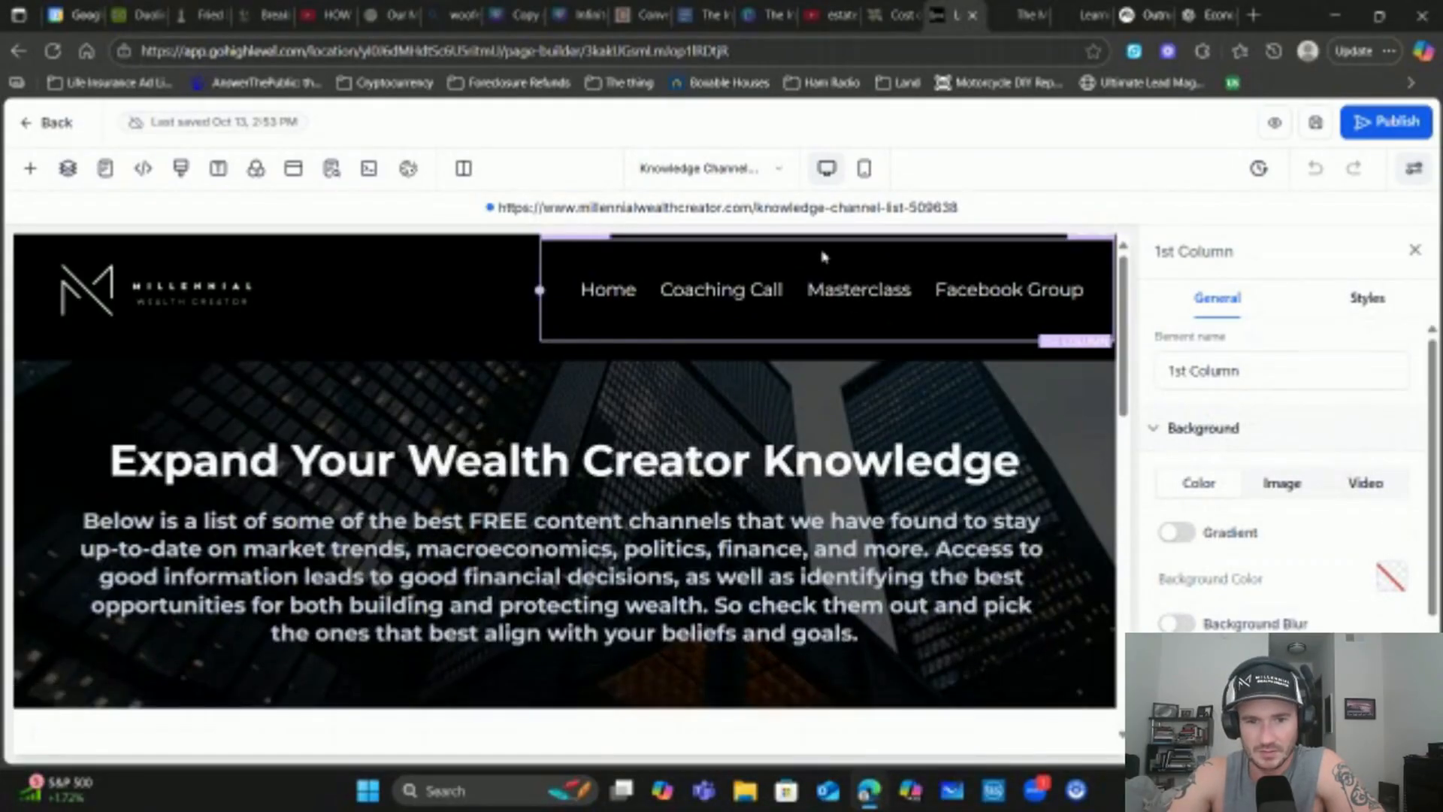
{"action": "left_click", "coordinate": [818, 292]}
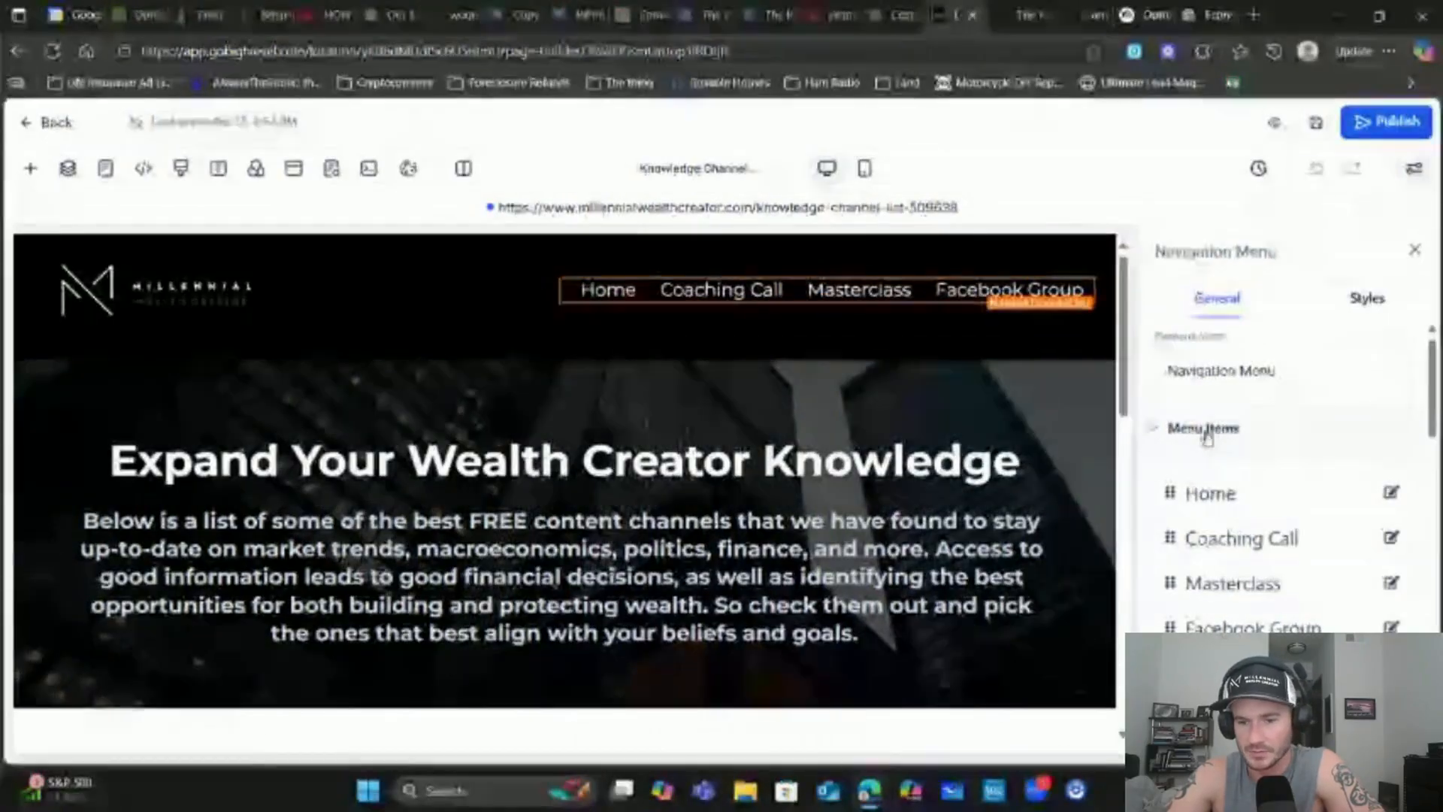
{"action": "scroll", "coordinate": [1218, 434], "scroll_direction": "down", "scroll_amount": 3}
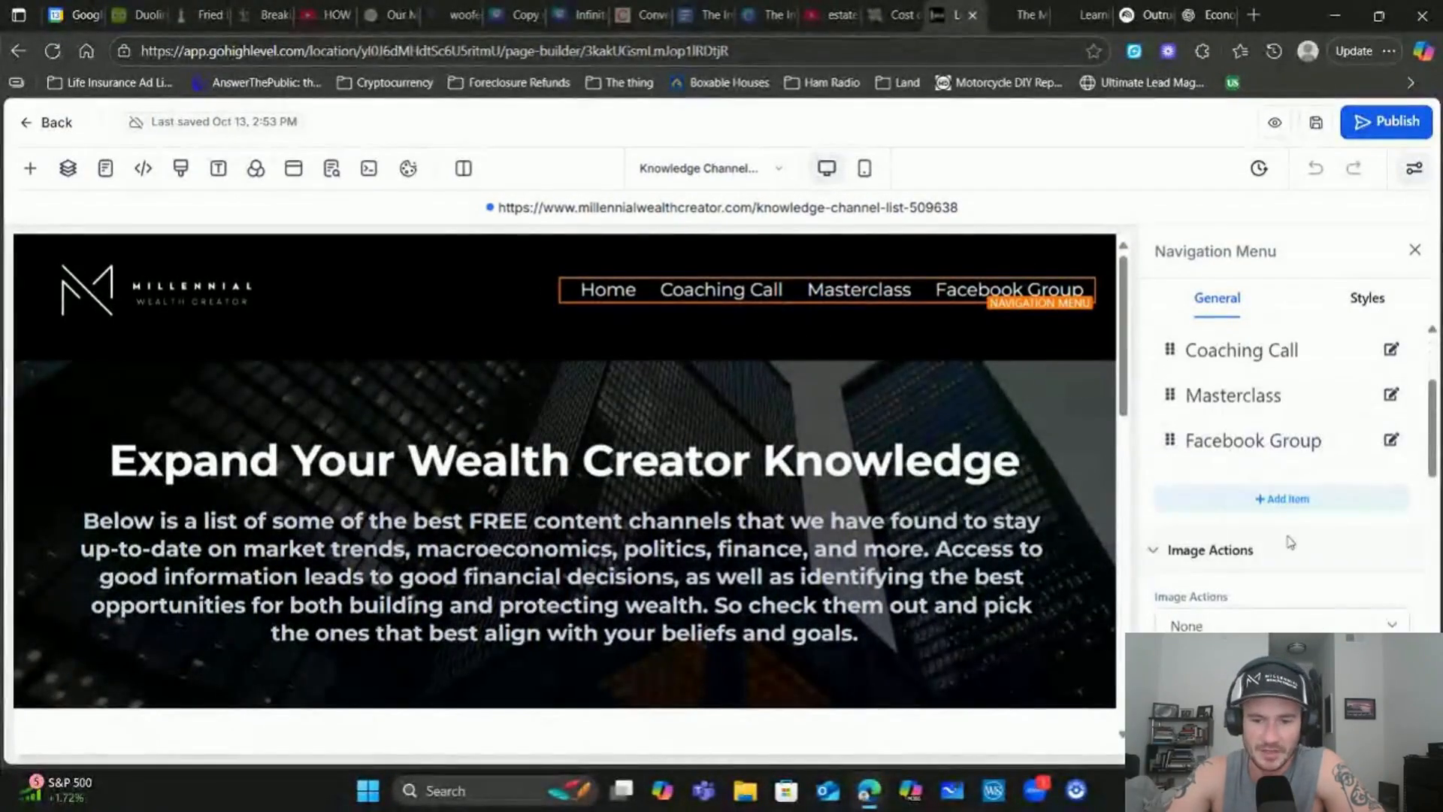
Add a 'Learning Center' website-link menu item that opens in a new tab
{"action": "left_click", "coordinate": [1284, 497]}
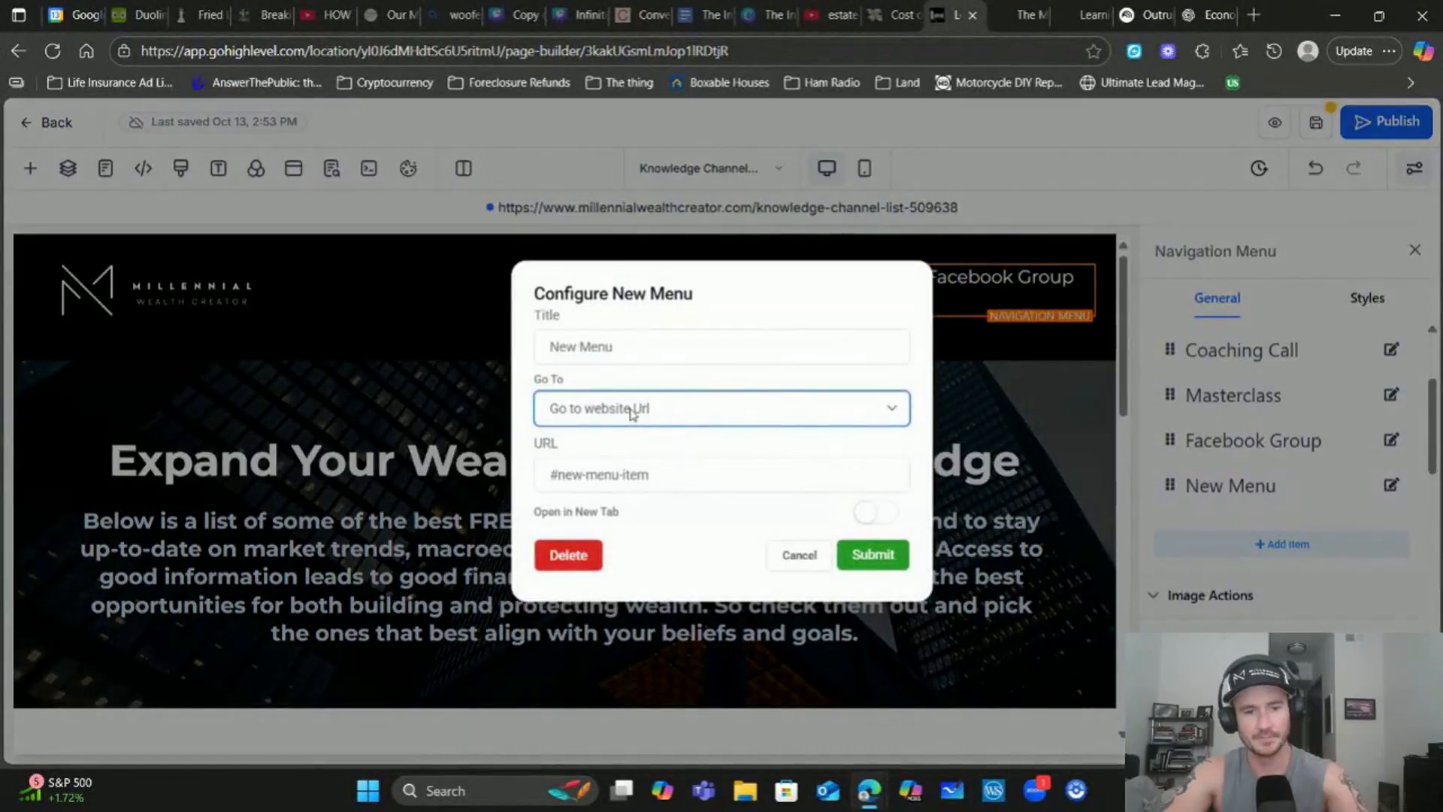
{"action": "left_click", "coordinate": [641, 409]}
{"action": "left_click", "coordinate": [632, 414]}
{"action": "triple_click", "coordinate": [641, 342]}
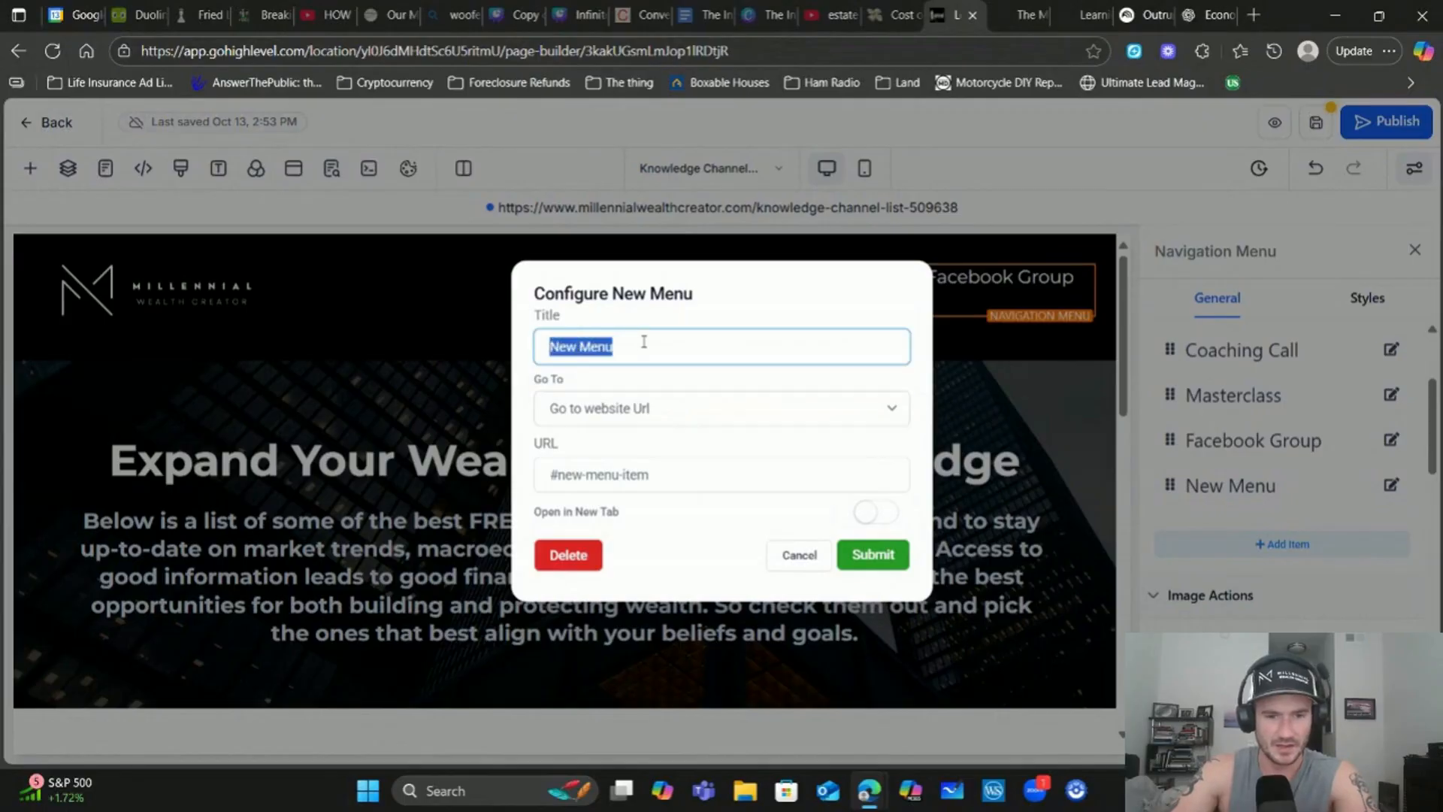
{"action": "type", "text": "Learning Center"}
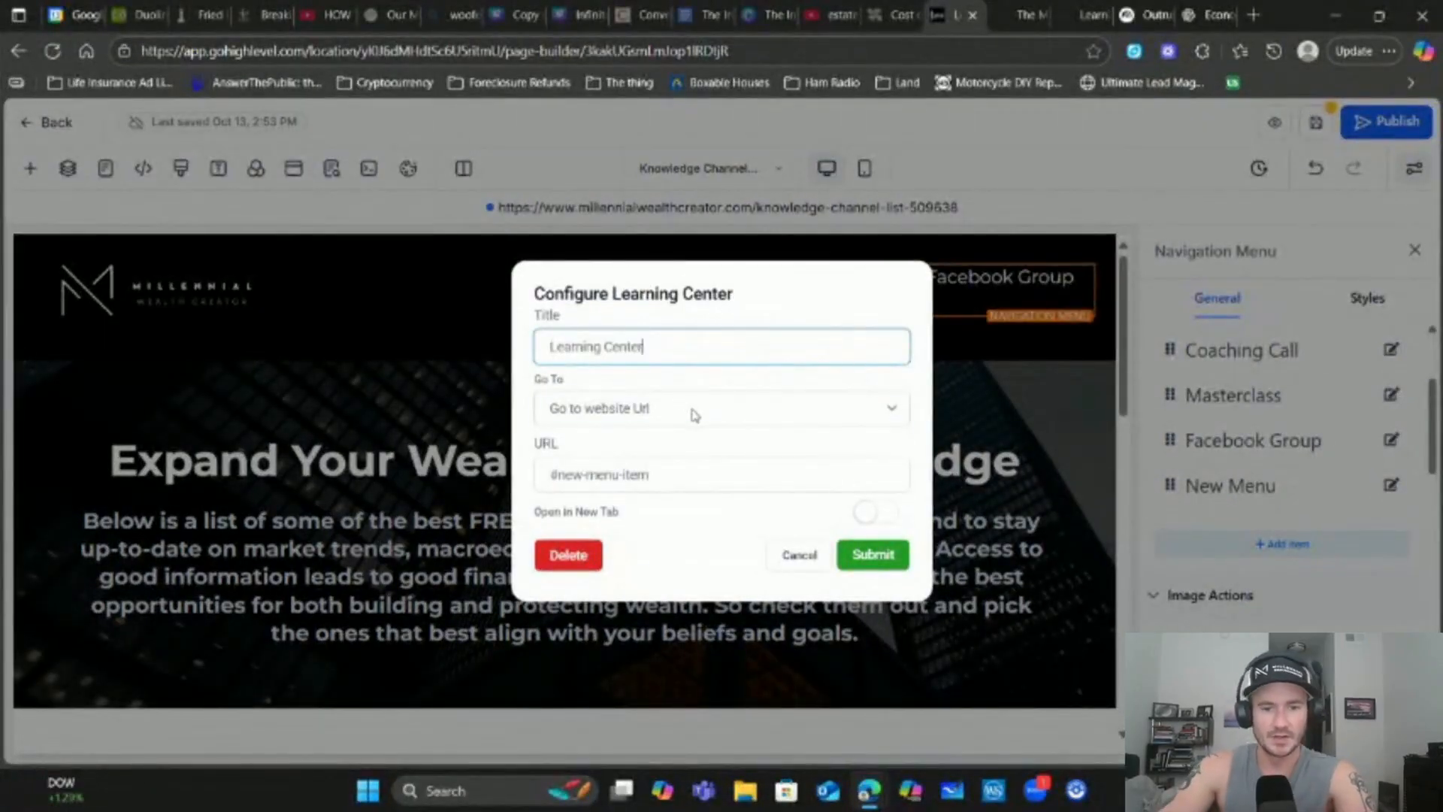
{"action": "left_click", "coordinate": [691, 410]}
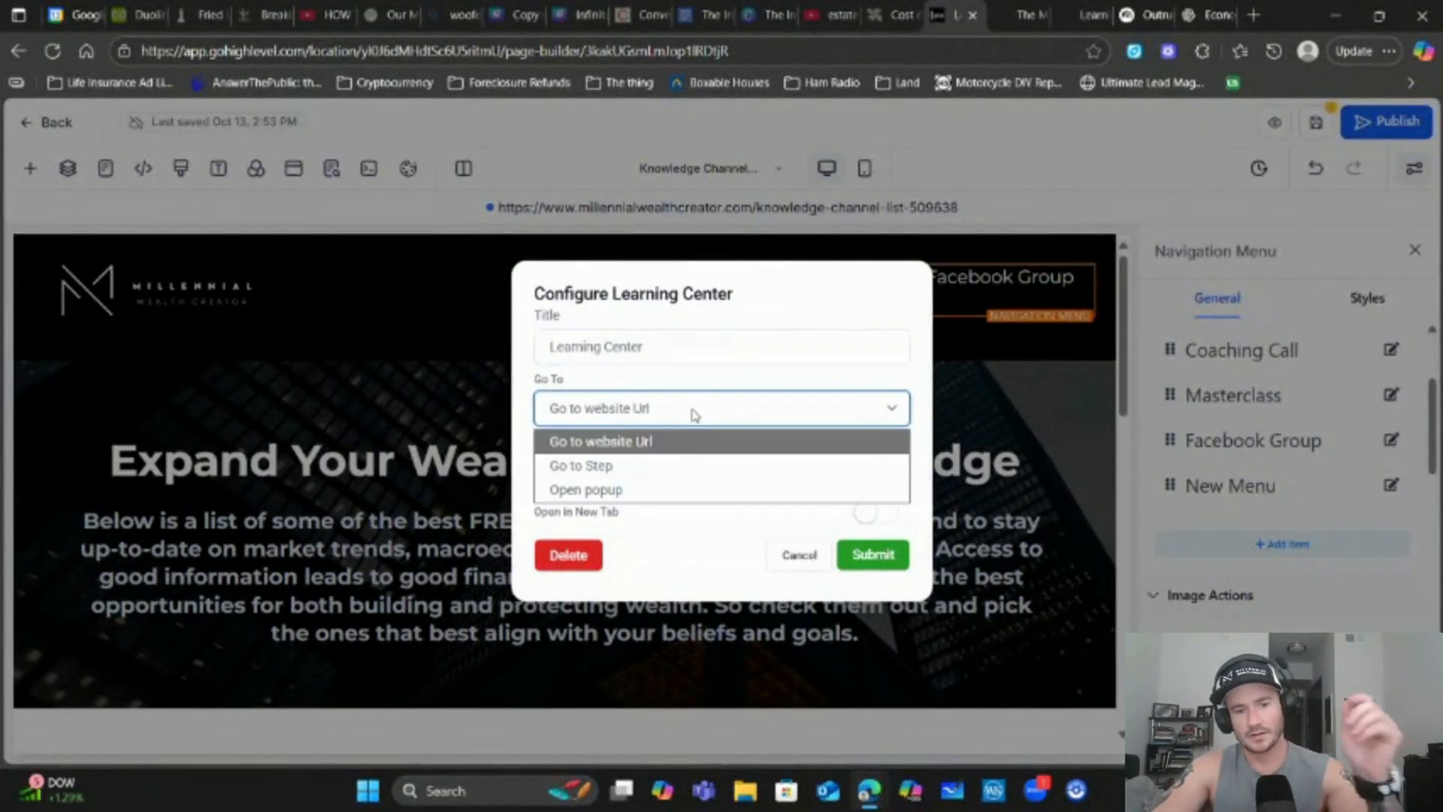
{"action": "left_click", "coordinate": [690, 411]}
{"action": "triple_click", "coordinate": [663, 475]}
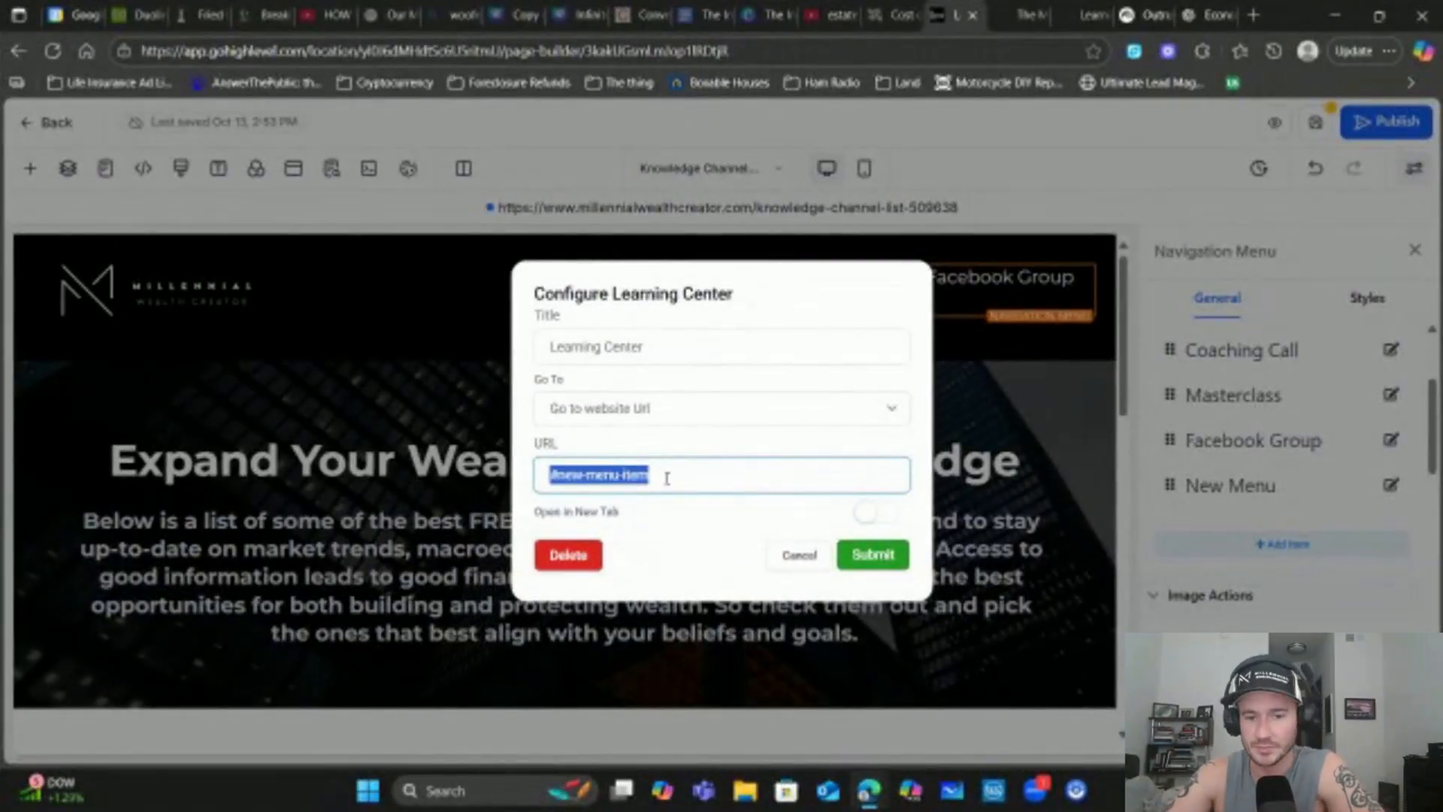
{"action": "left_click", "coordinate": [873, 520]}
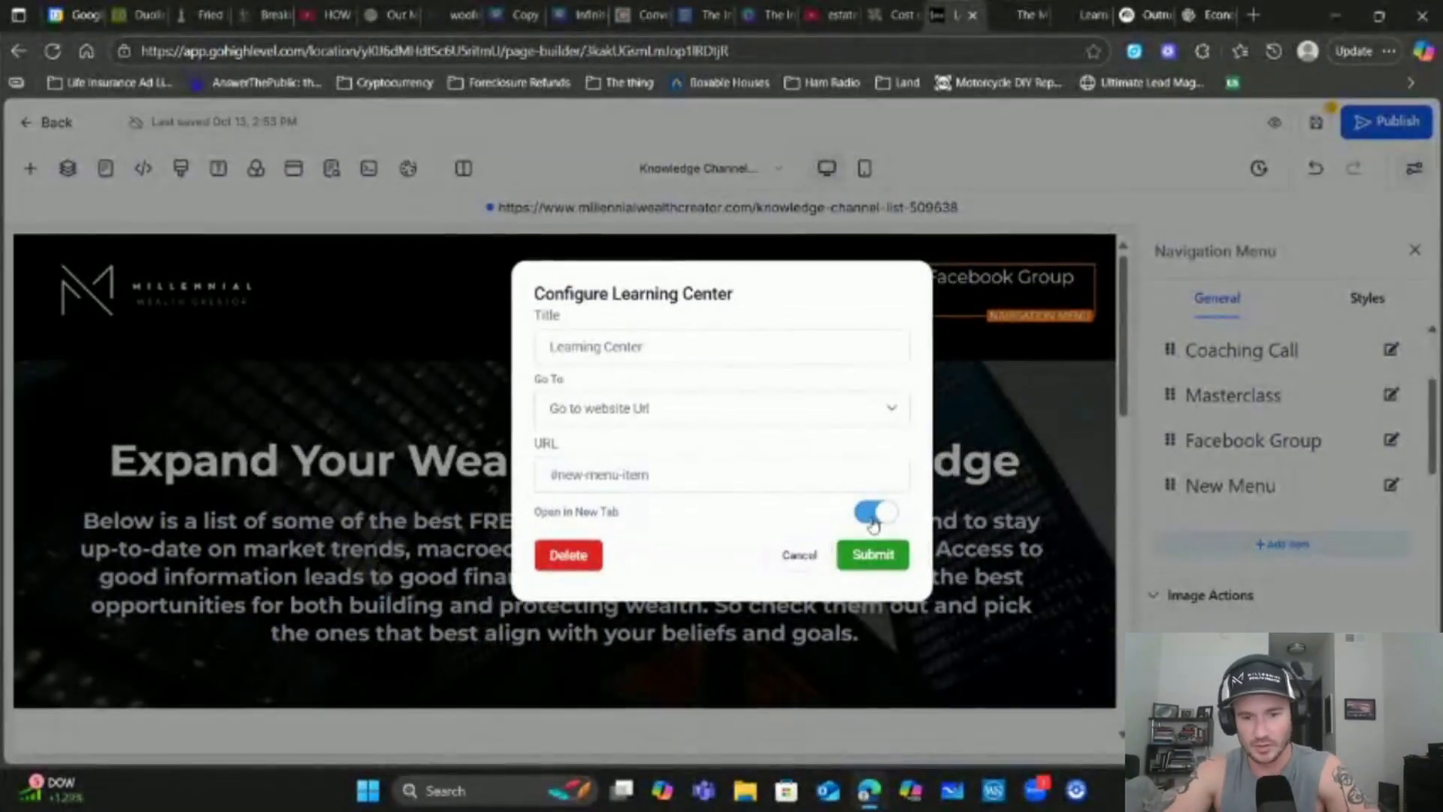
{"action": "left_click", "coordinate": [889, 564]}
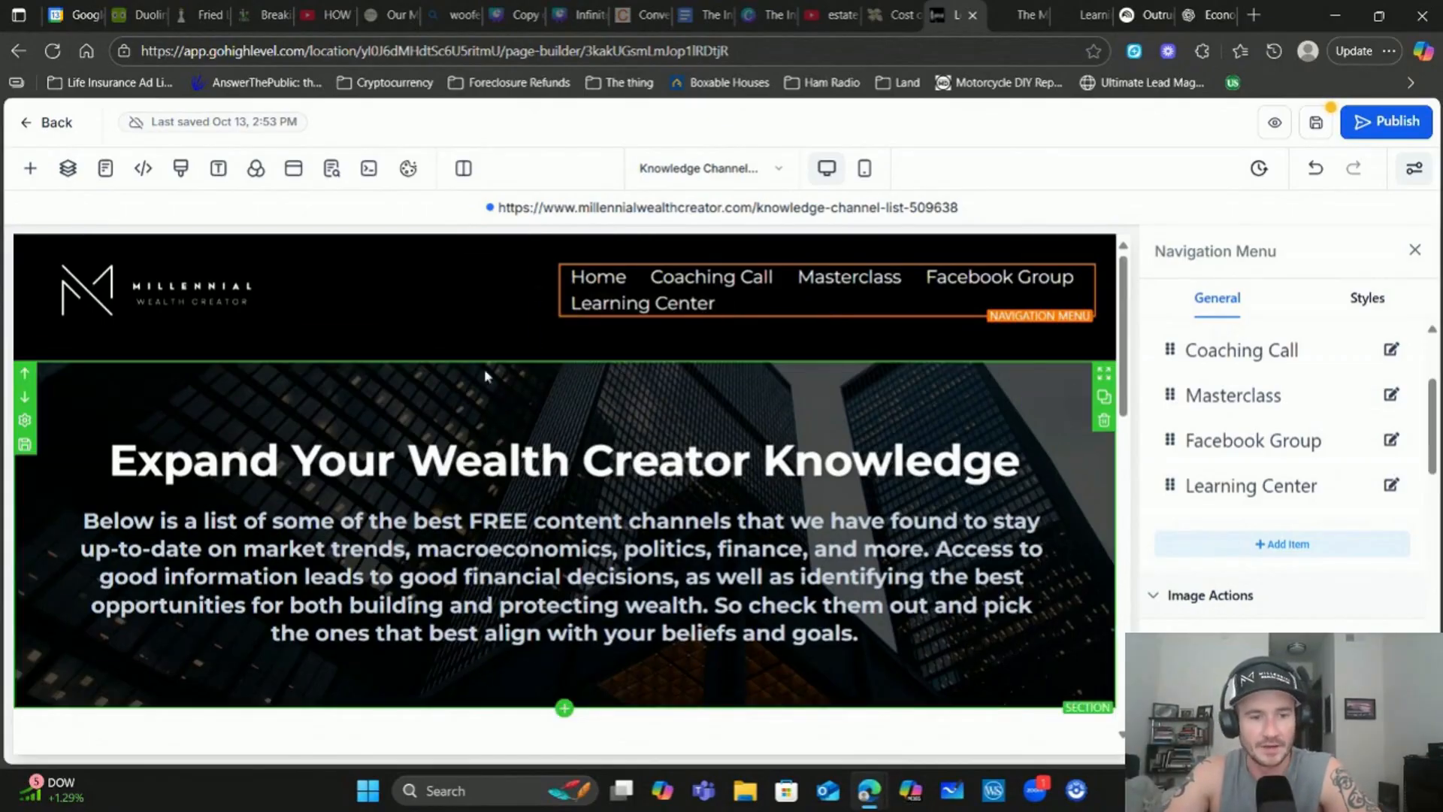
{"action": "scroll", "coordinate": [525, 363], "scroll_direction": "down", "scroll_amount": 1}
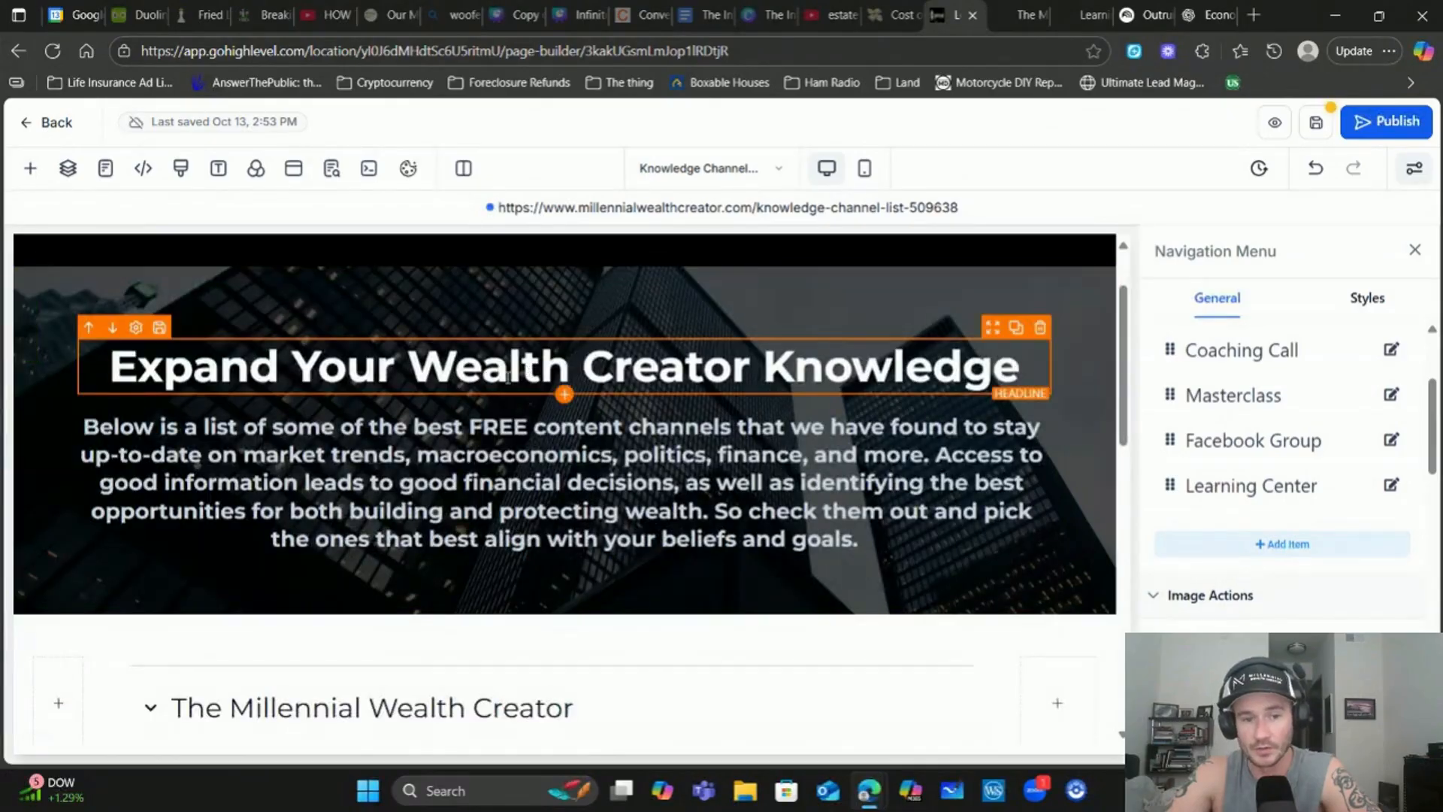
{"action": "double_click", "coordinate": [511, 376]}
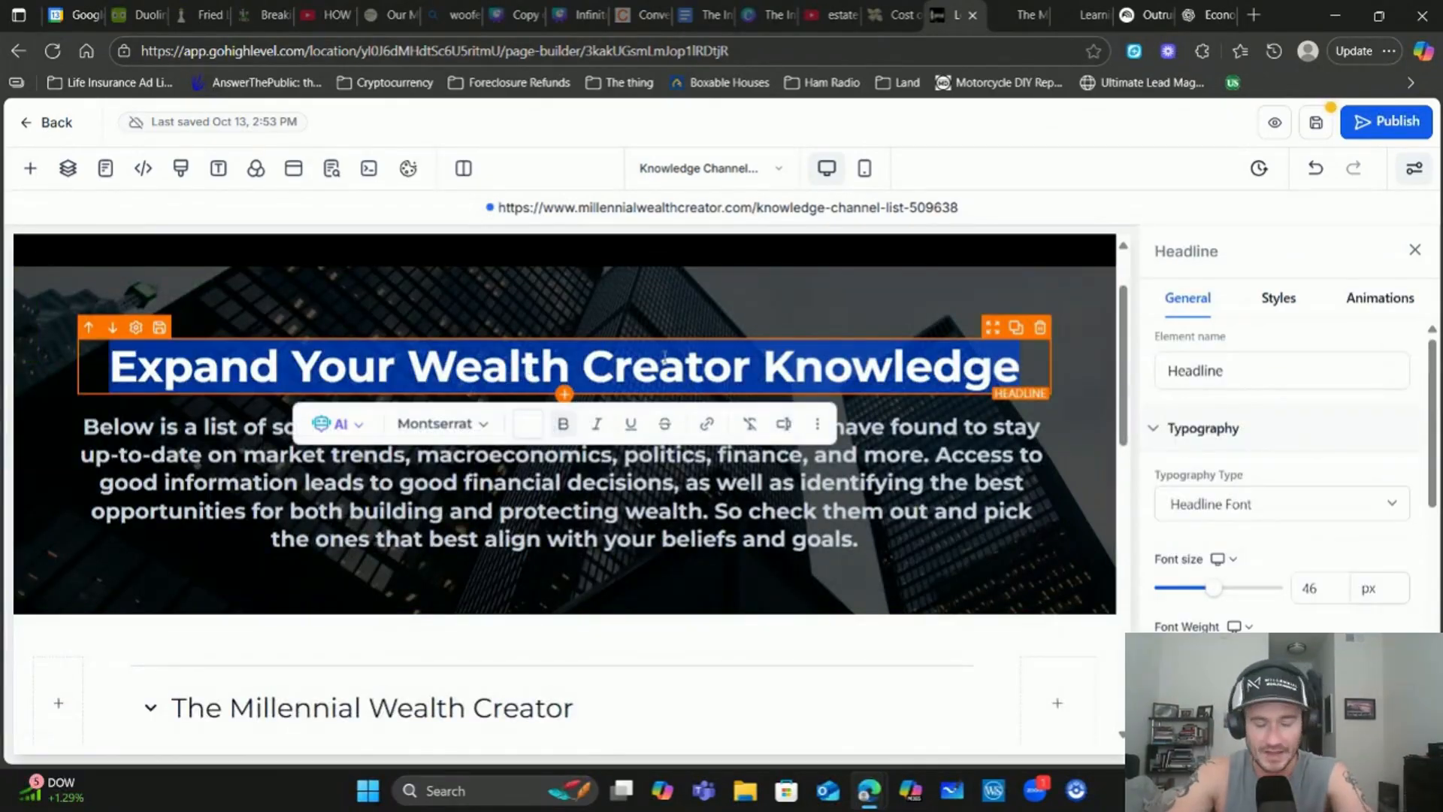
{"action": "left_click", "coordinate": [32, 170]}
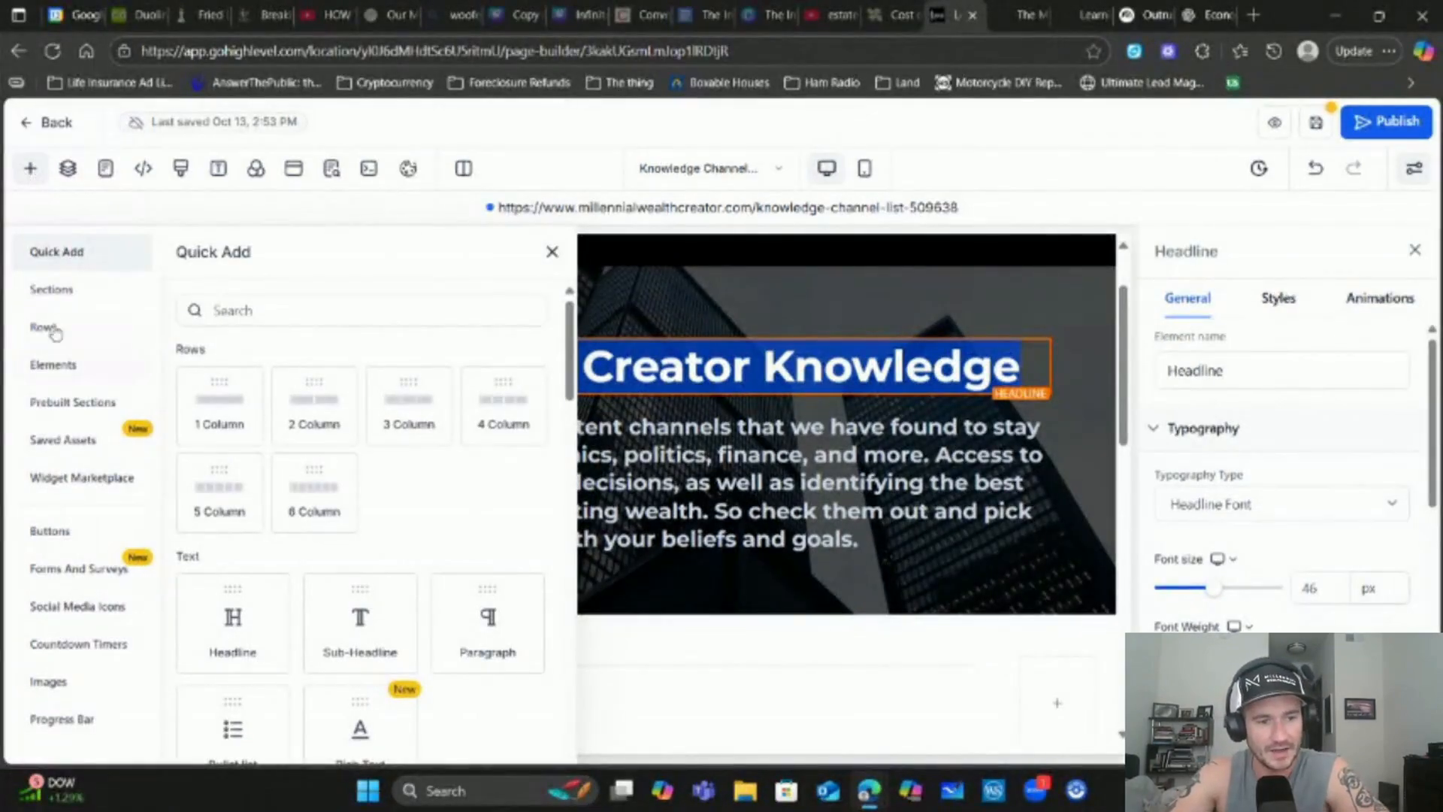
{"action": "left_click", "coordinate": [53, 365]}
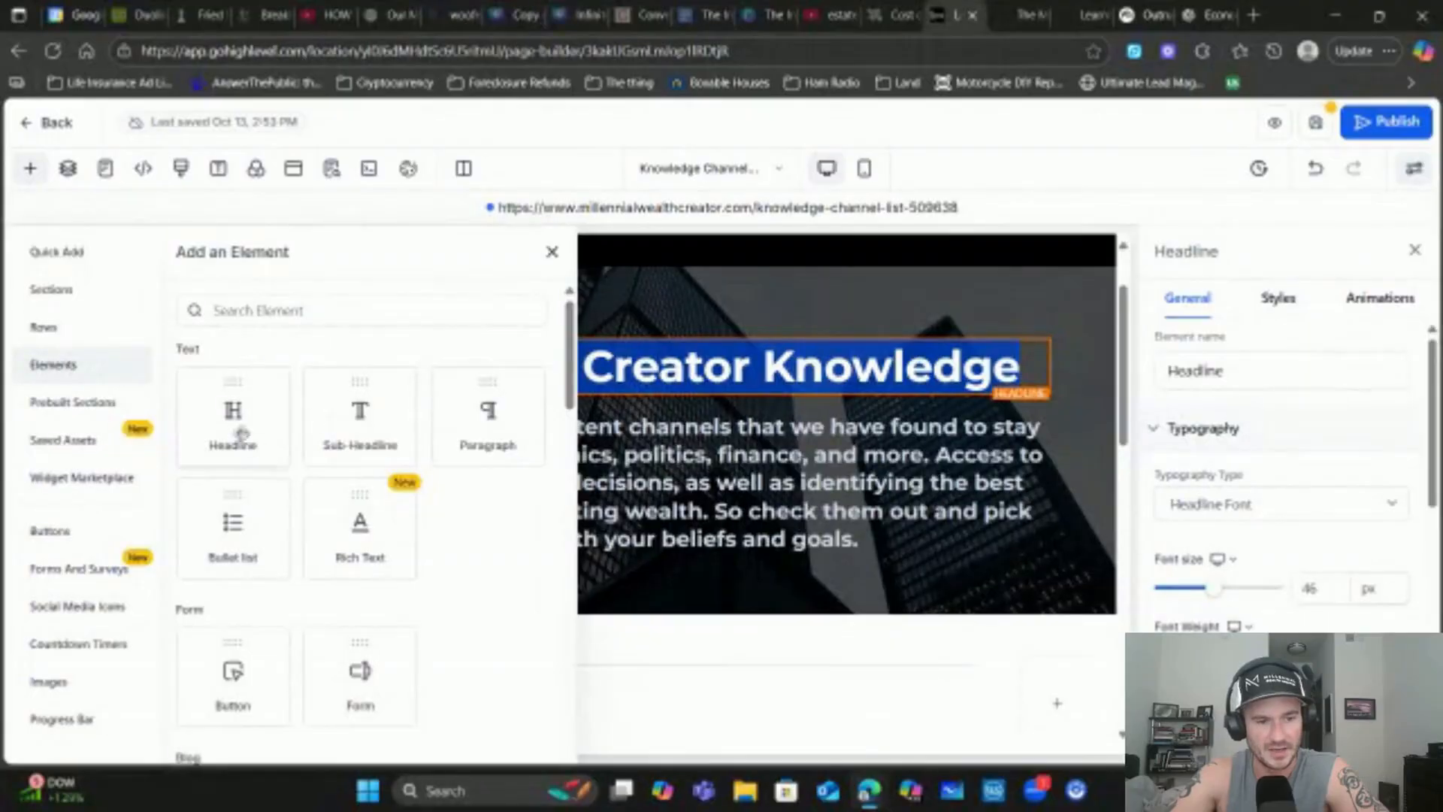
{"action": "left_click_drag", "start_coordinate": [242, 433], "coordinate": [635, 357]}
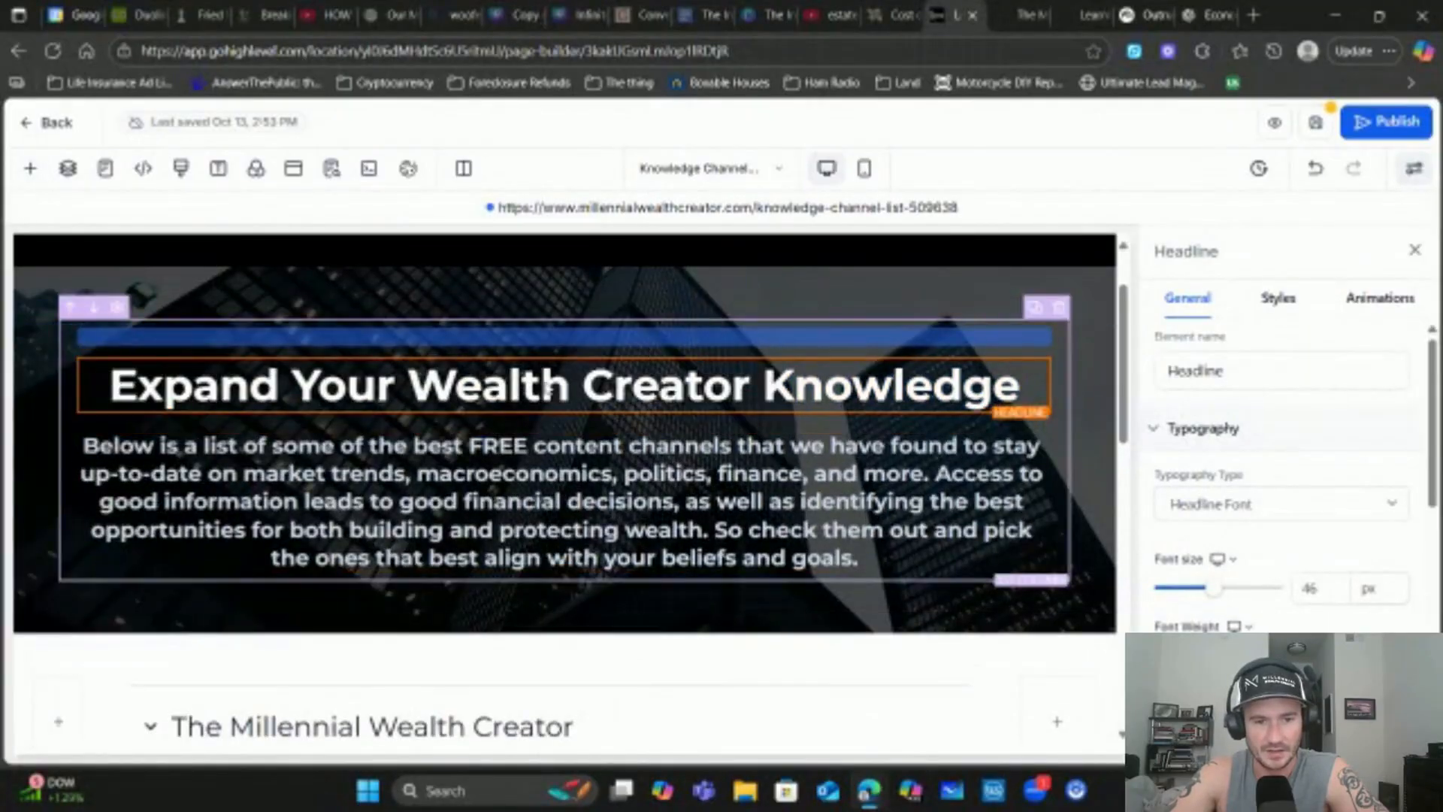
{"action": "left_click_drag", "start_coordinate": [548, 386], "coordinate": [548, 376]}
{"action": "left_click", "coordinate": [30, 168]}
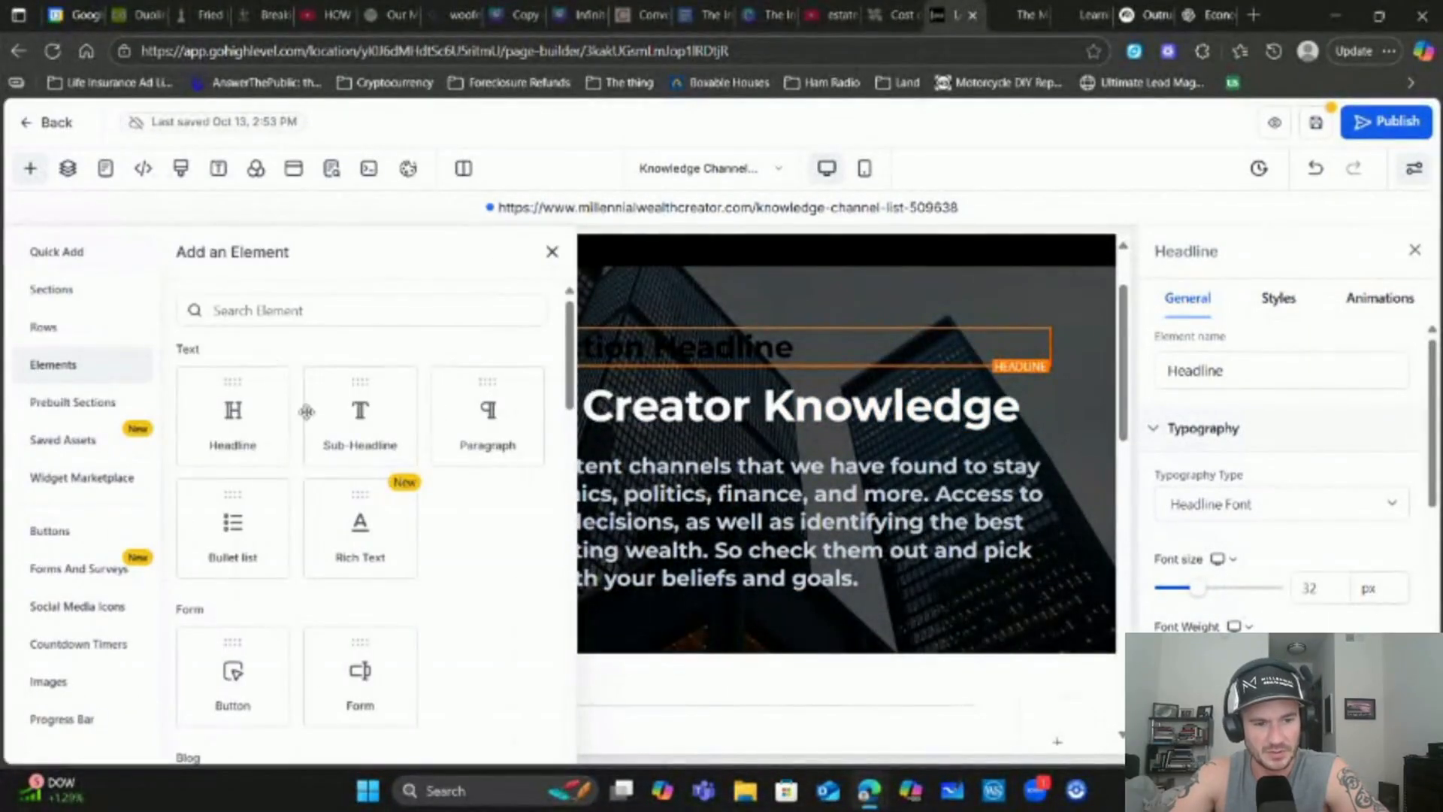
{"action": "left_click_drag", "start_coordinate": [306, 411], "coordinate": [722, 408]}
{"action": "left_click", "coordinate": [668, 526]}
{"action": "left_click_drag", "start_coordinate": [767, 551], "coordinate": [498, 503]}
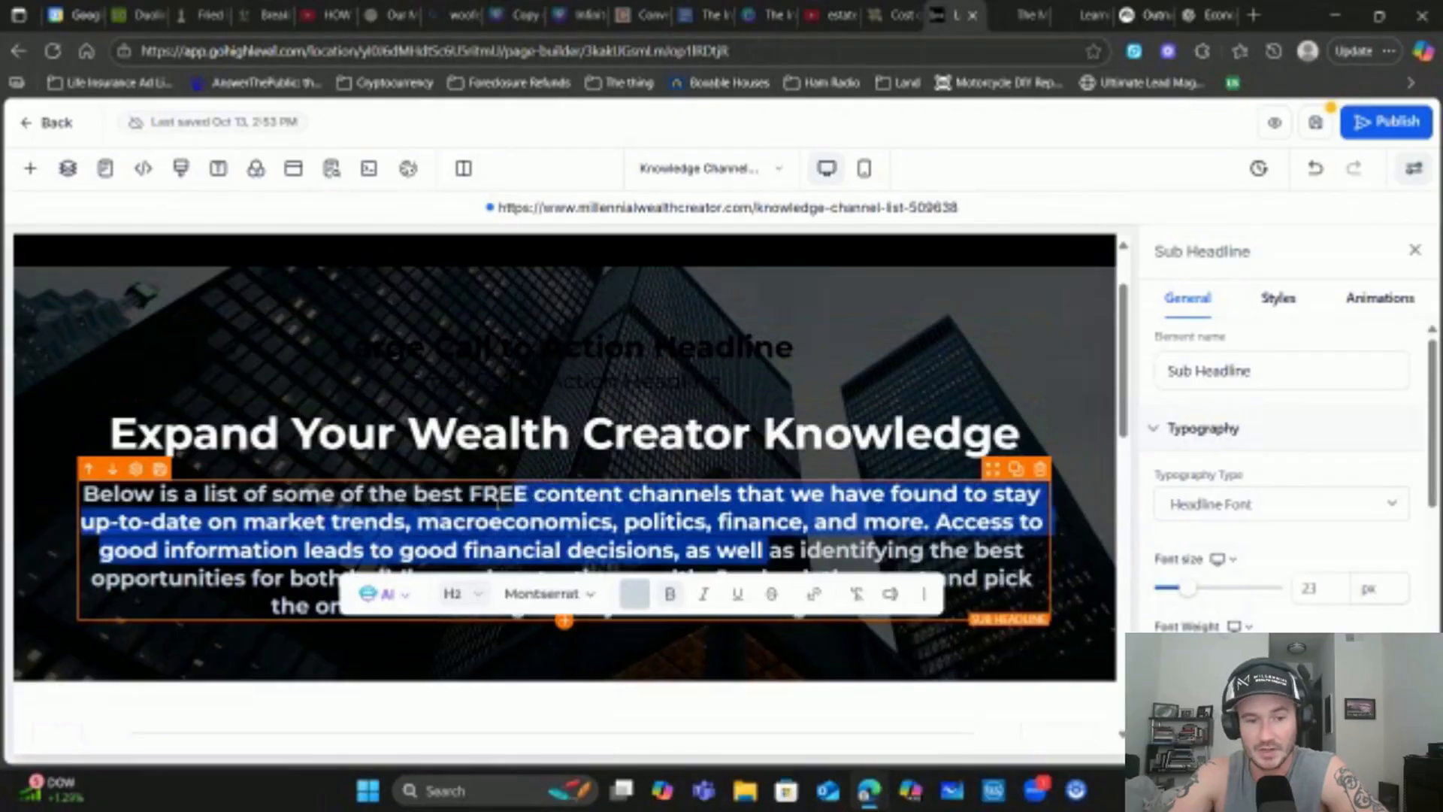
{"action": "left_click", "coordinate": [615, 434]}
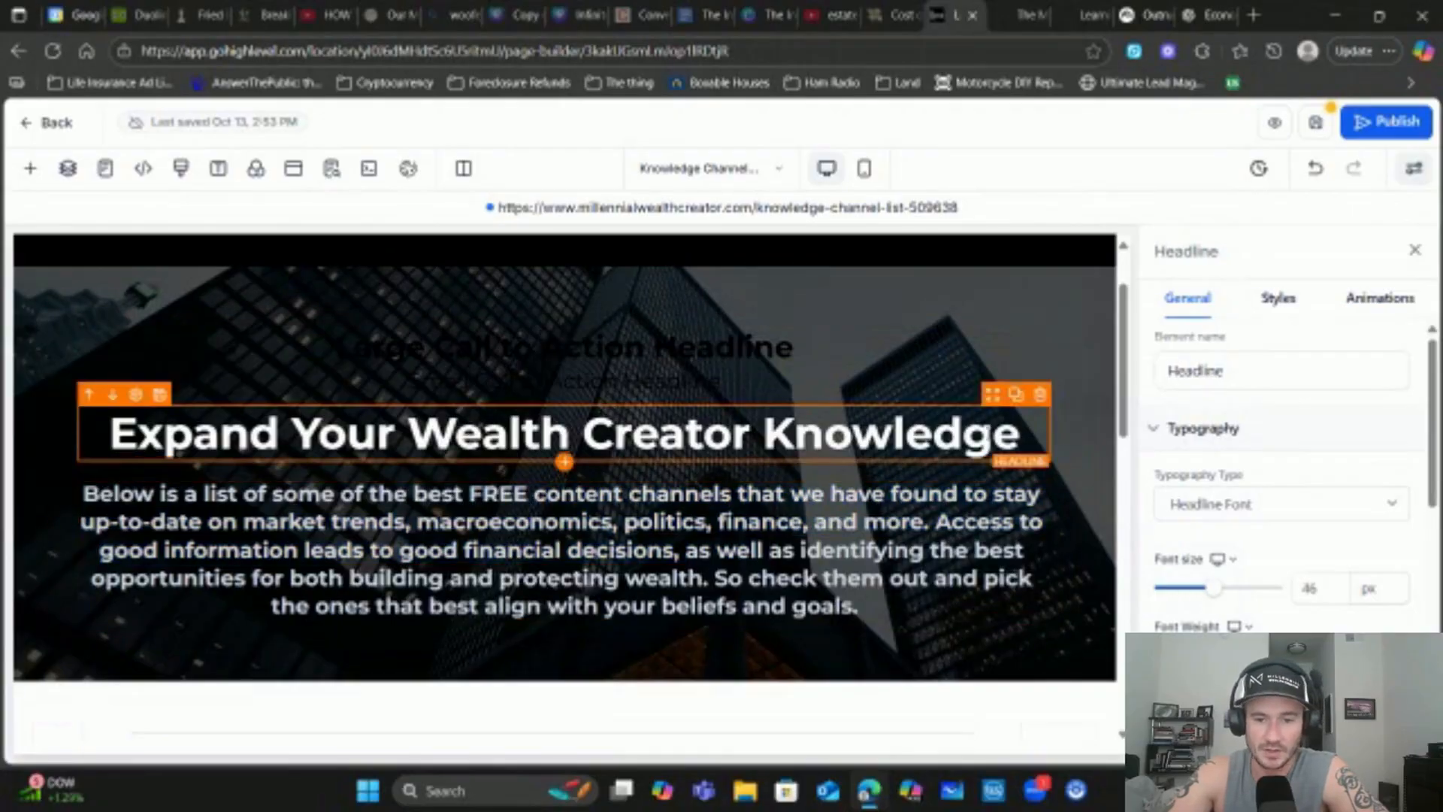
{"action": "left_click_drag", "start_coordinate": [1022, 430], "coordinate": [110, 436]}
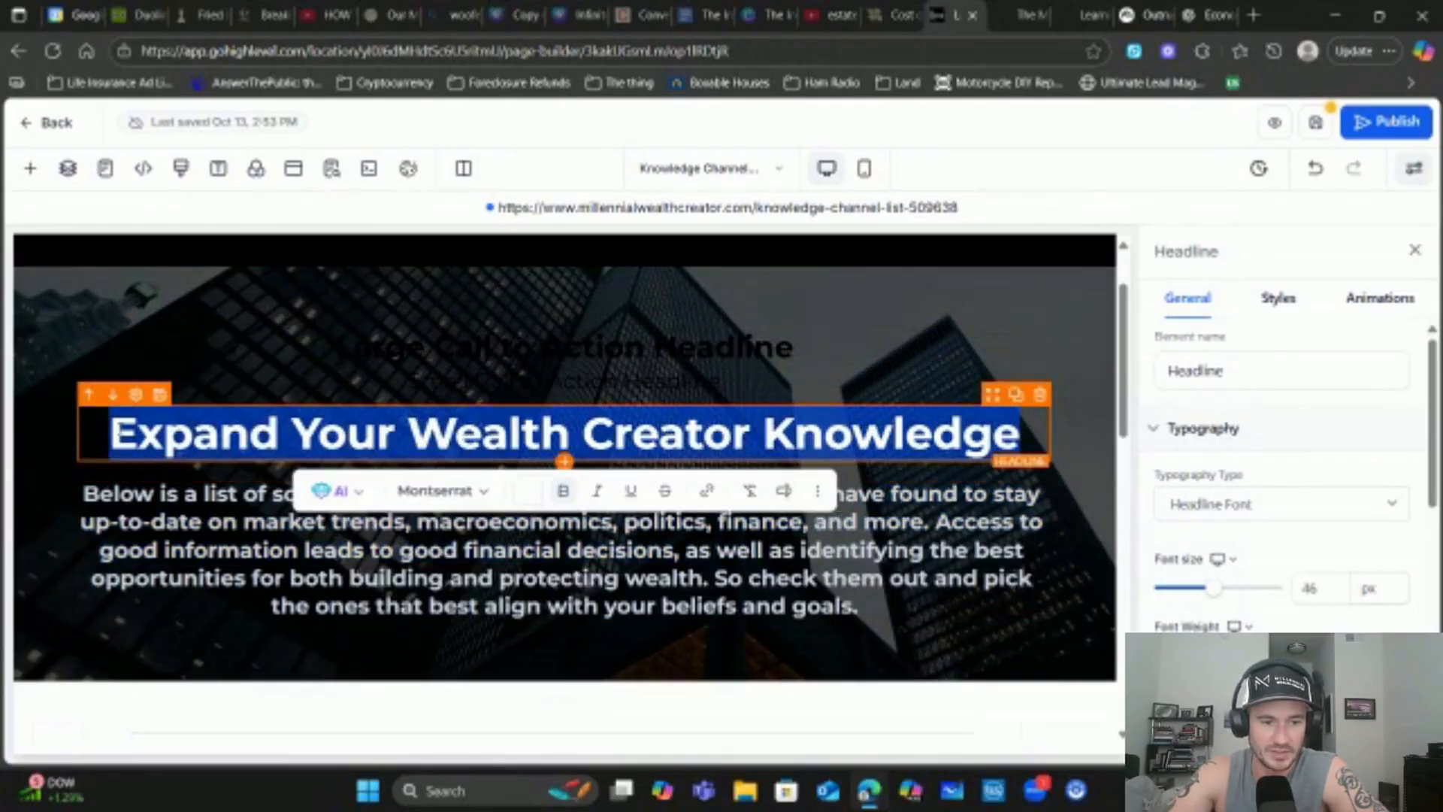
{"action": "left_click", "coordinate": [686, 590]}
{"action": "left_click_drag", "start_coordinate": [884, 579], "coordinate": [246, 521]}
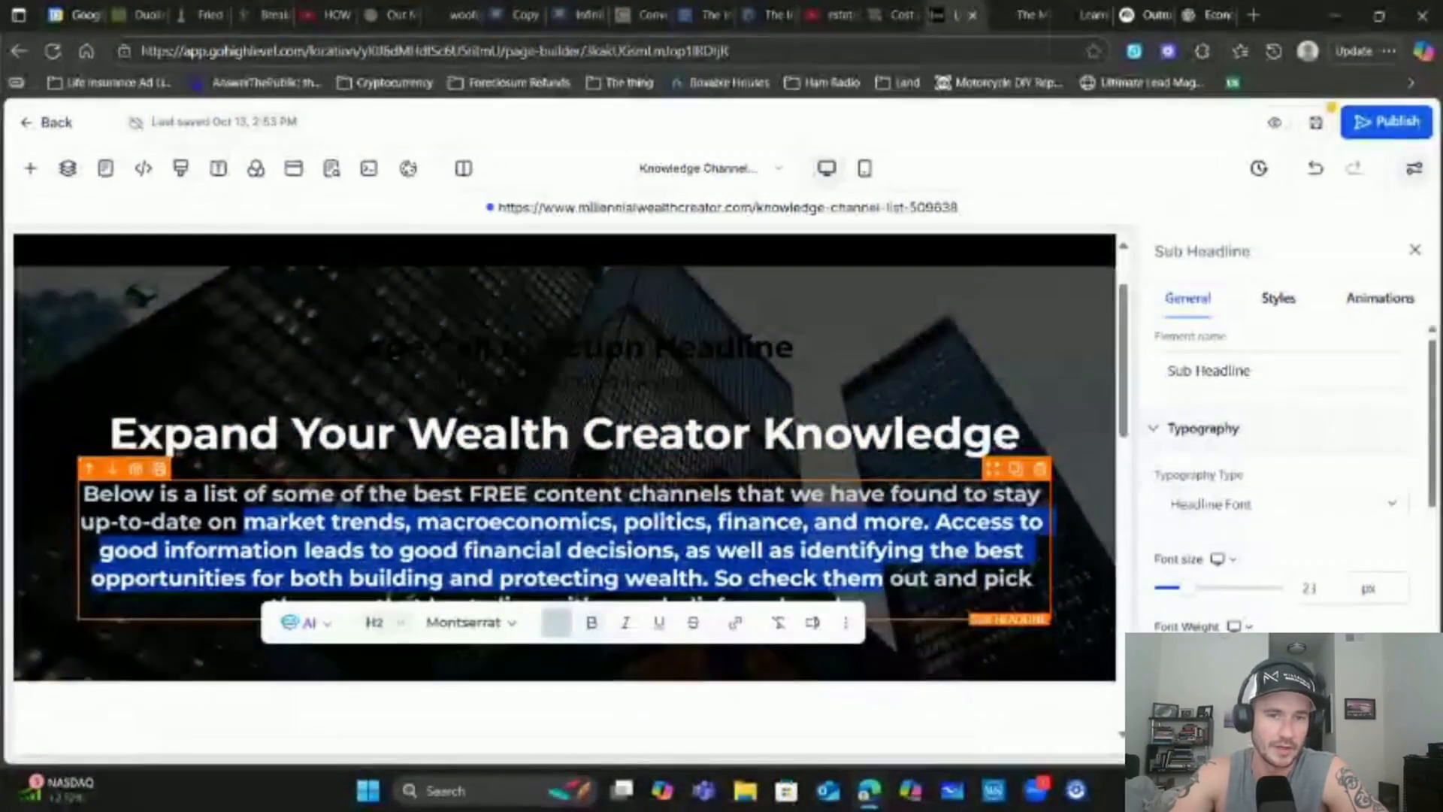
{"action": "scroll", "coordinate": [247, 521], "scroll_direction": "up", "scroll_amount": 2}
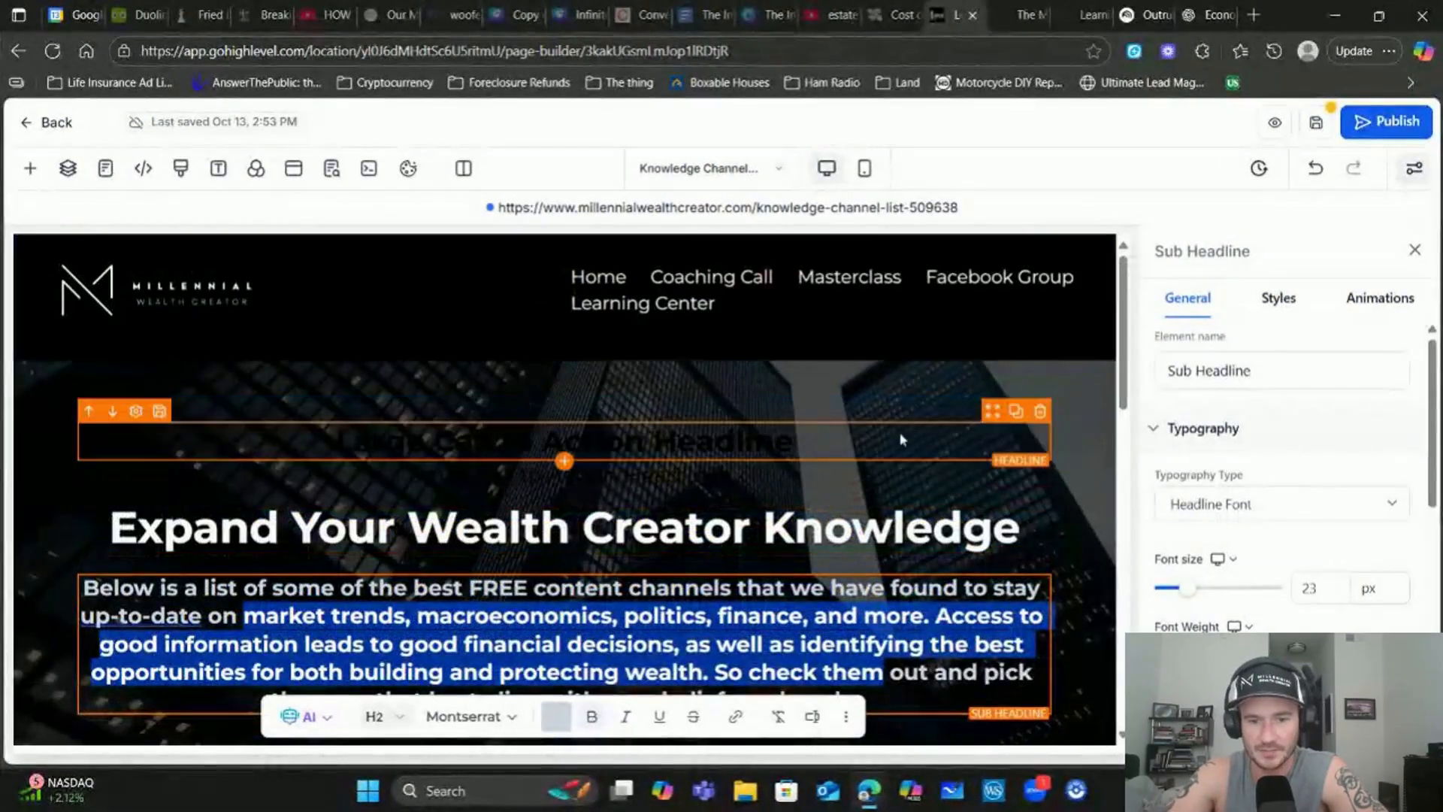
{"action": "left_click", "coordinate": [1041, 412]}
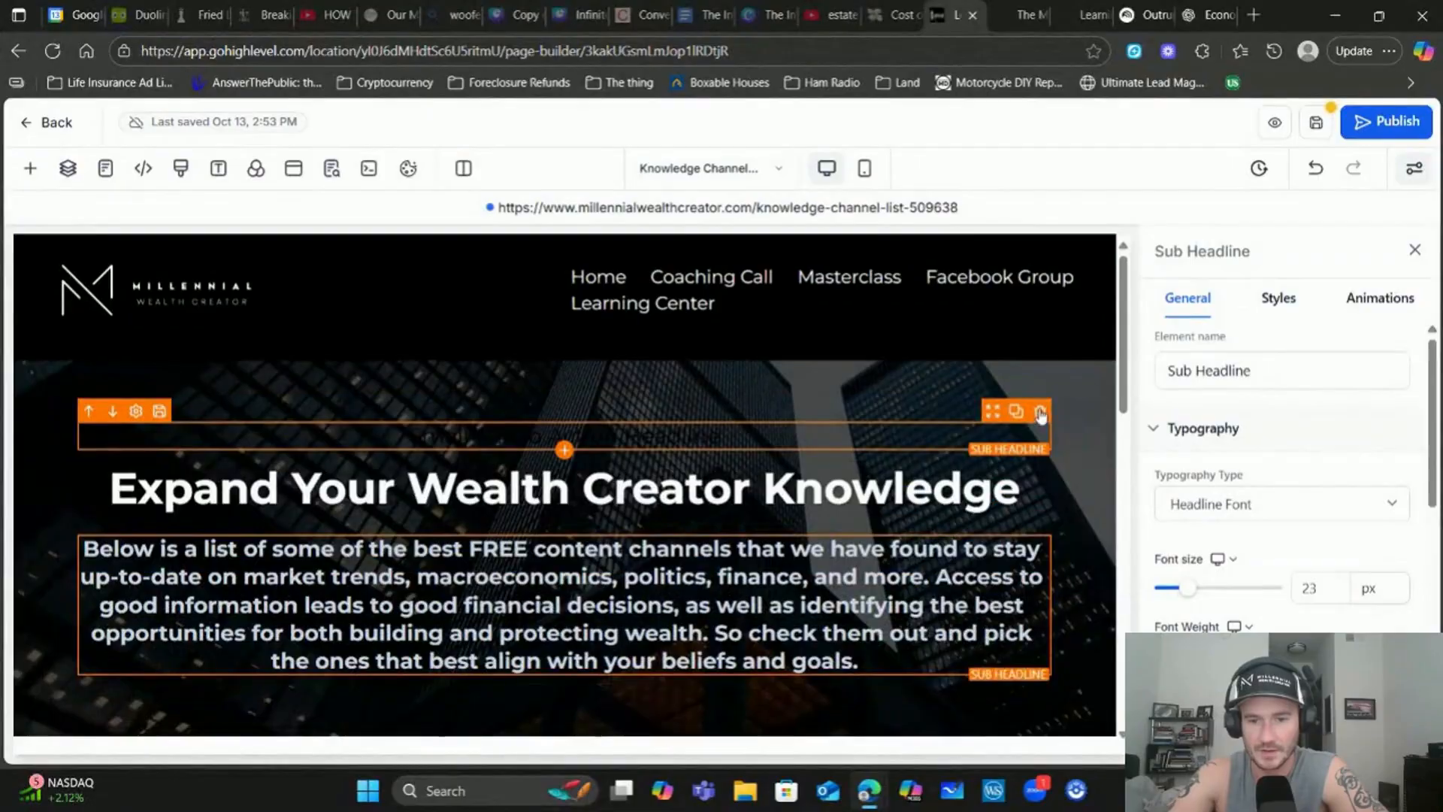
{"action": "left_click", "coordinate": [1042, 414]}
{"action": "scroll", "coordinate": [673, 413], "scroll_direction": "down", "scroll_amount": 5}
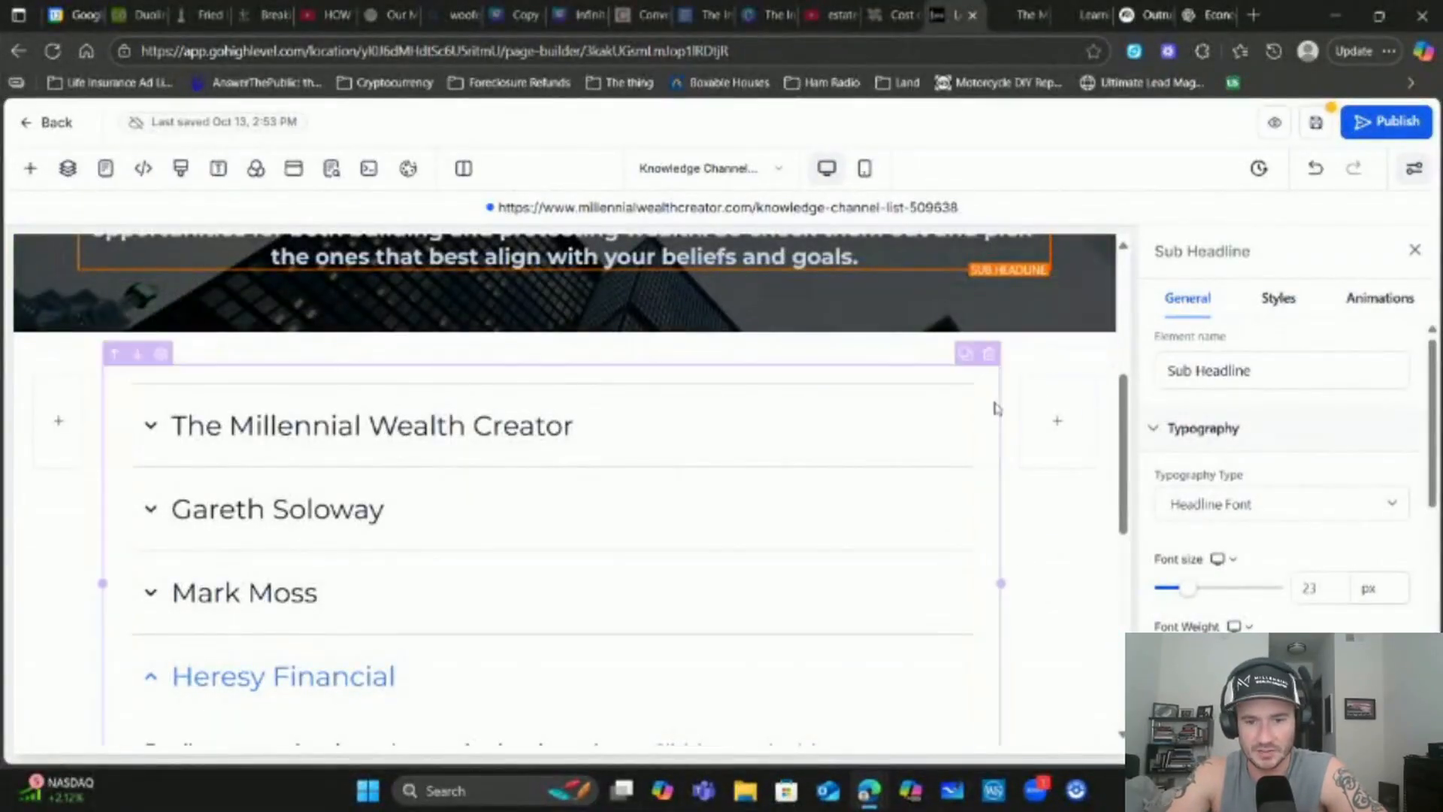
Replace the channel accordion list with a two-column row below the header
{"action": "left_click", "coordinate": [970, 365]}
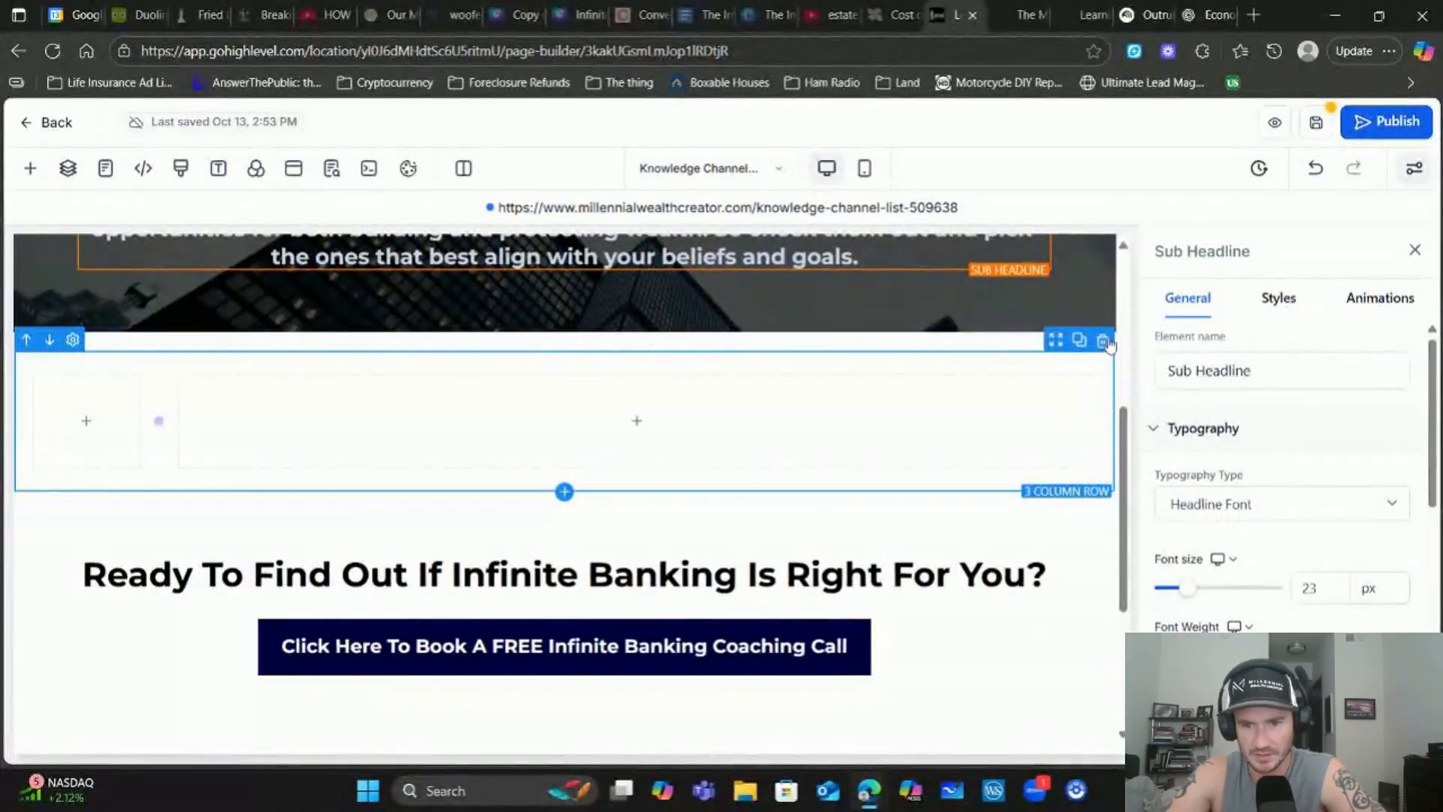
{"action": "left_click", "coordinate": [1103, 341]}
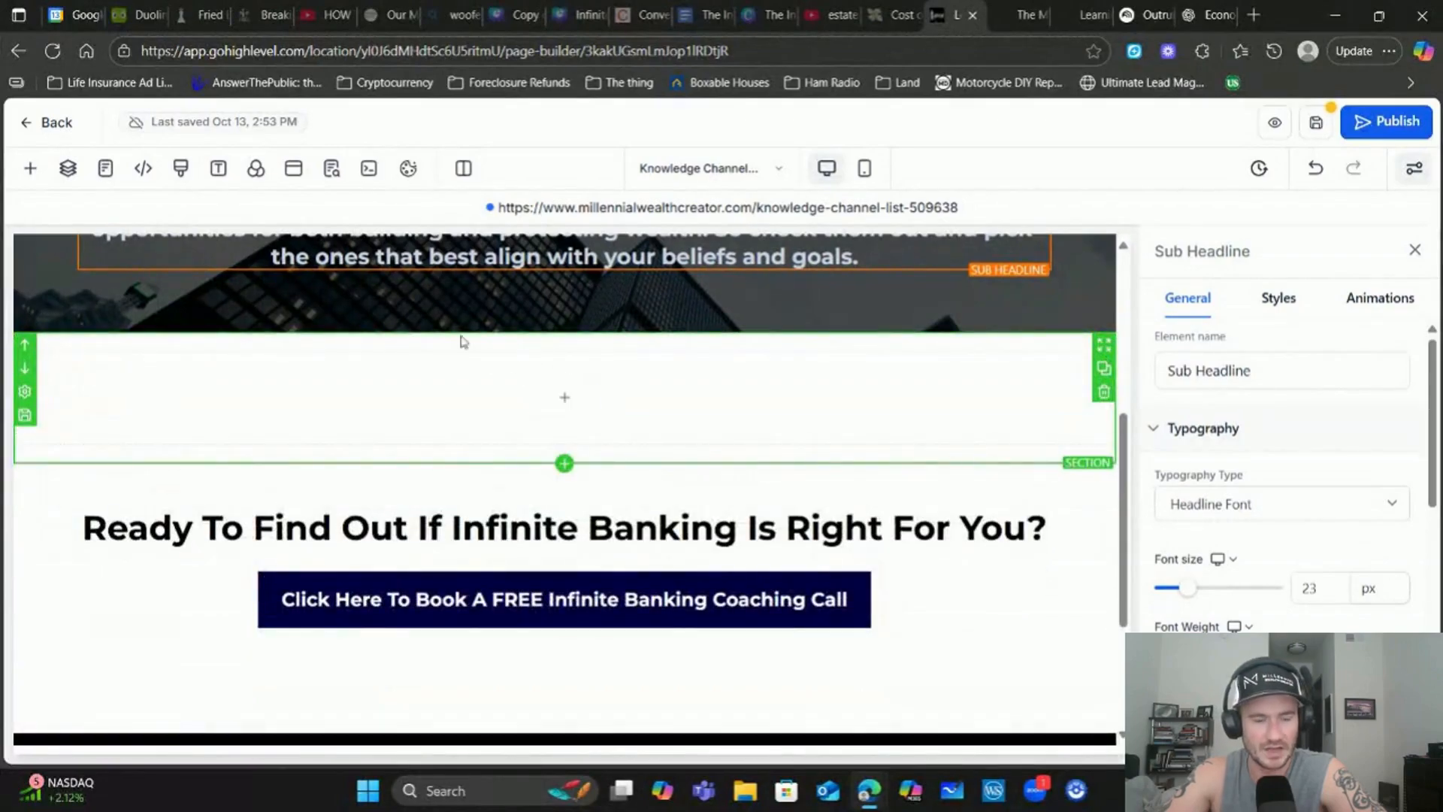
{"action": "left_click", "coordinate": [30, 168]}
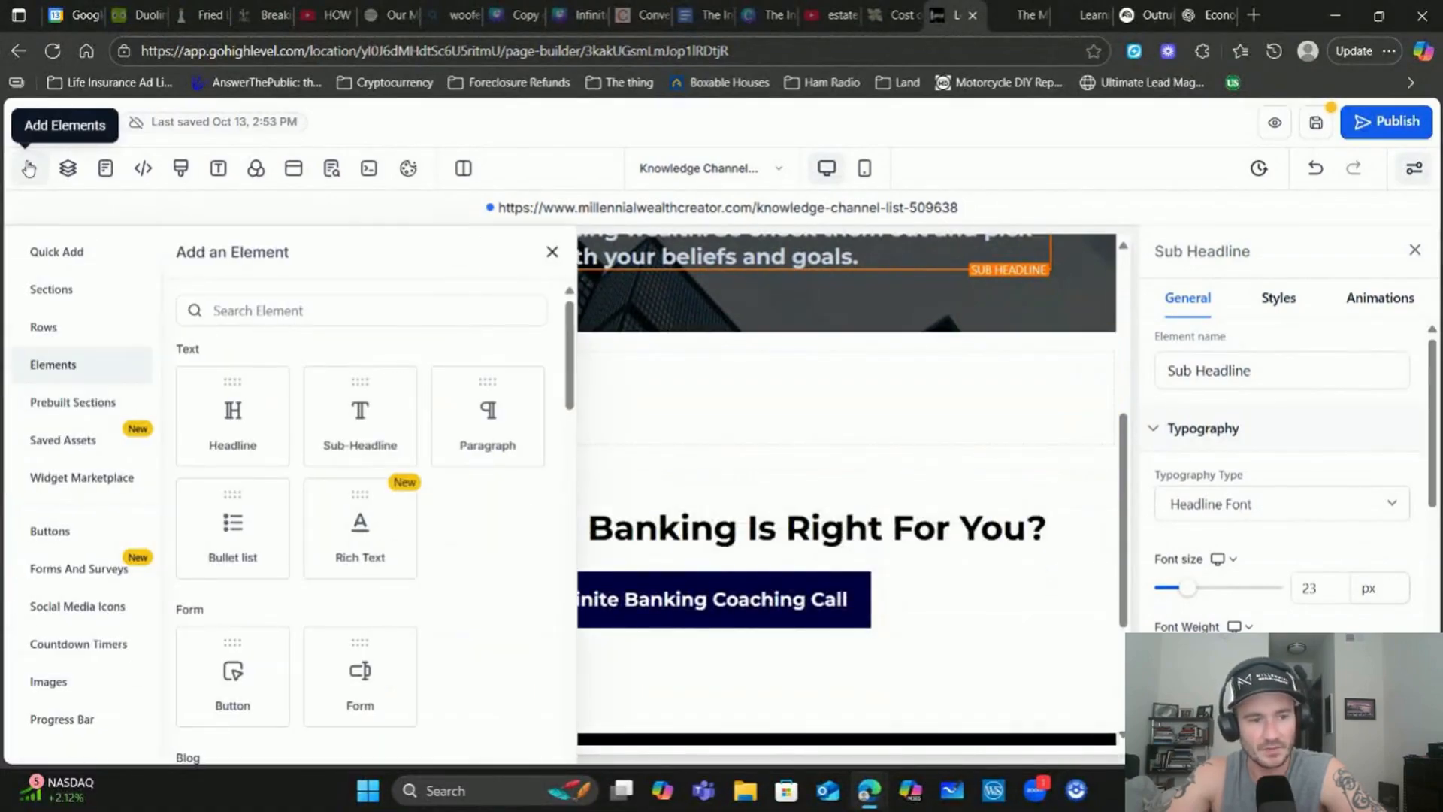
{"action": "left_click", "coordinate": [44, 328]}
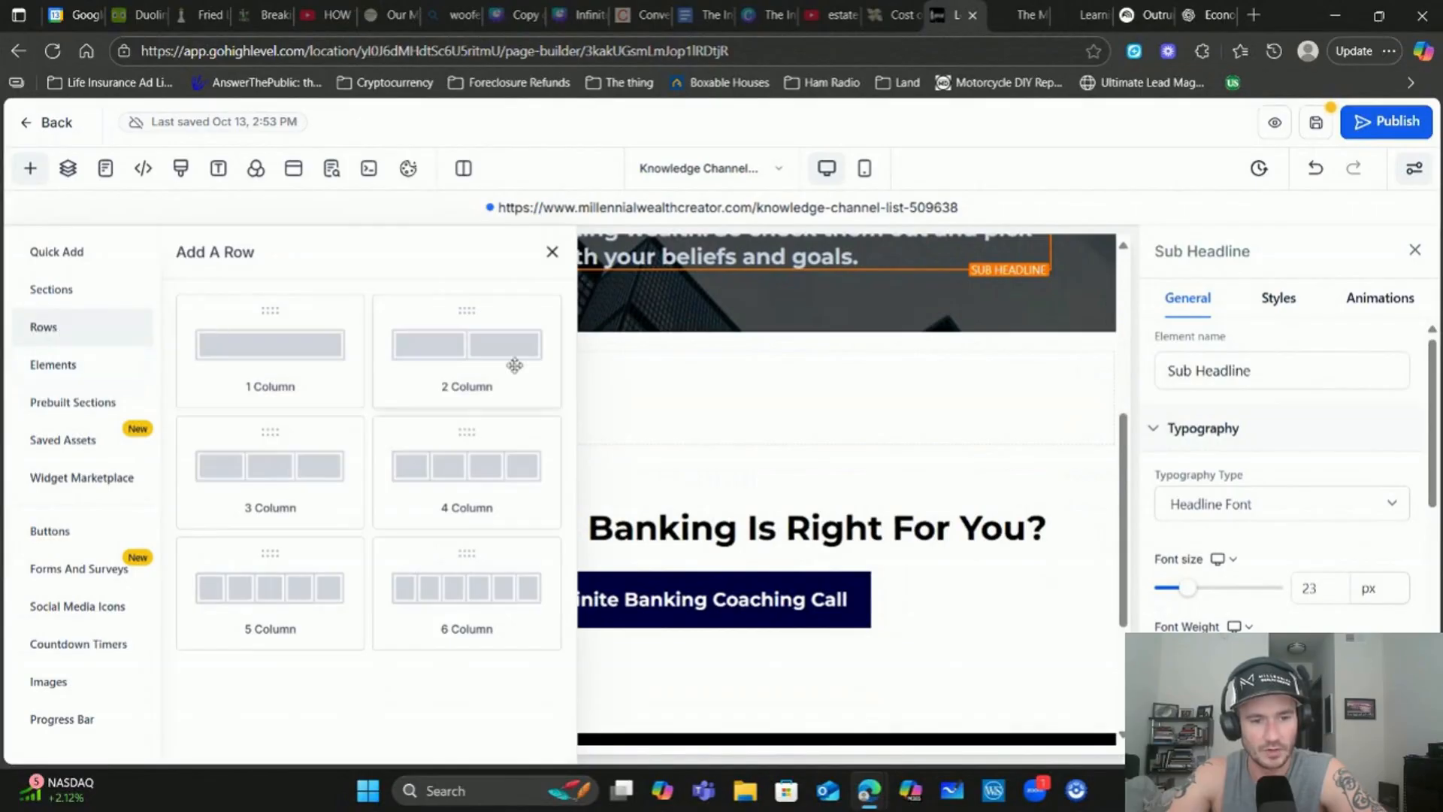
{"action": "left_click_drag", "start_coordinate": [481, 358], "coordinate": [647, 386]}
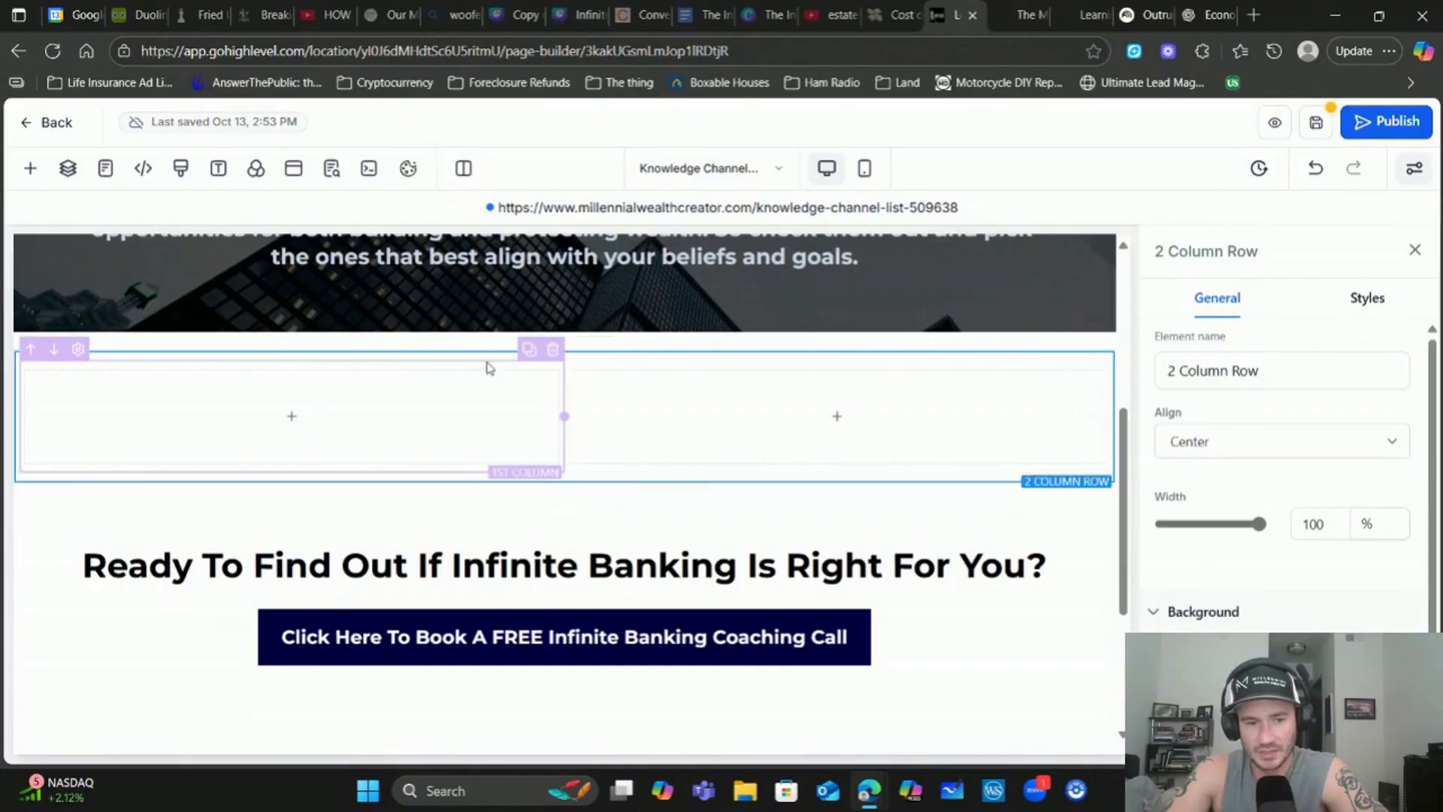
Put a video element in the first column, then switch to the NotebookLM notebook
{"action": "left_click", "coordinate": [293, 417]}
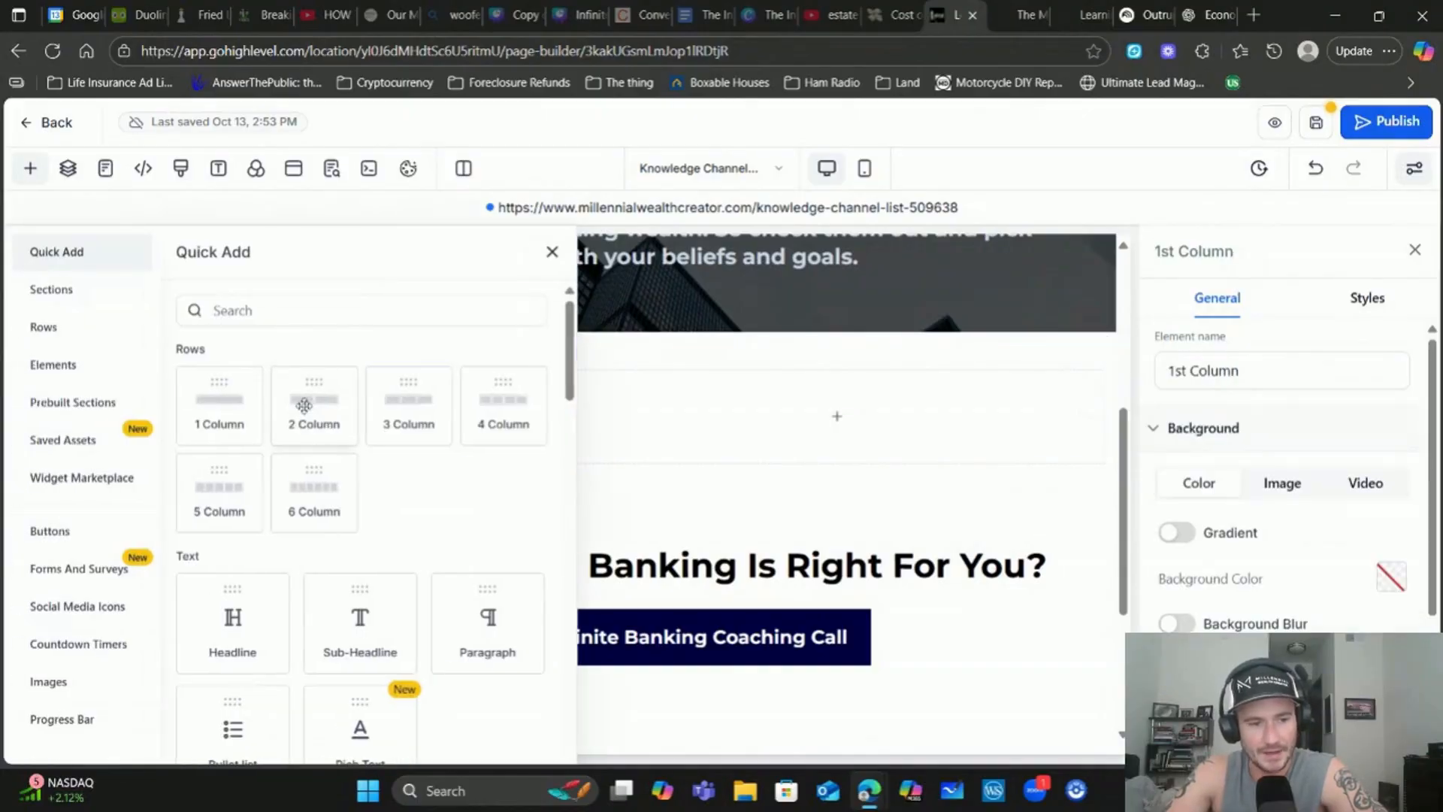
{"action": "left_click", "coordinate": [52, 365]}
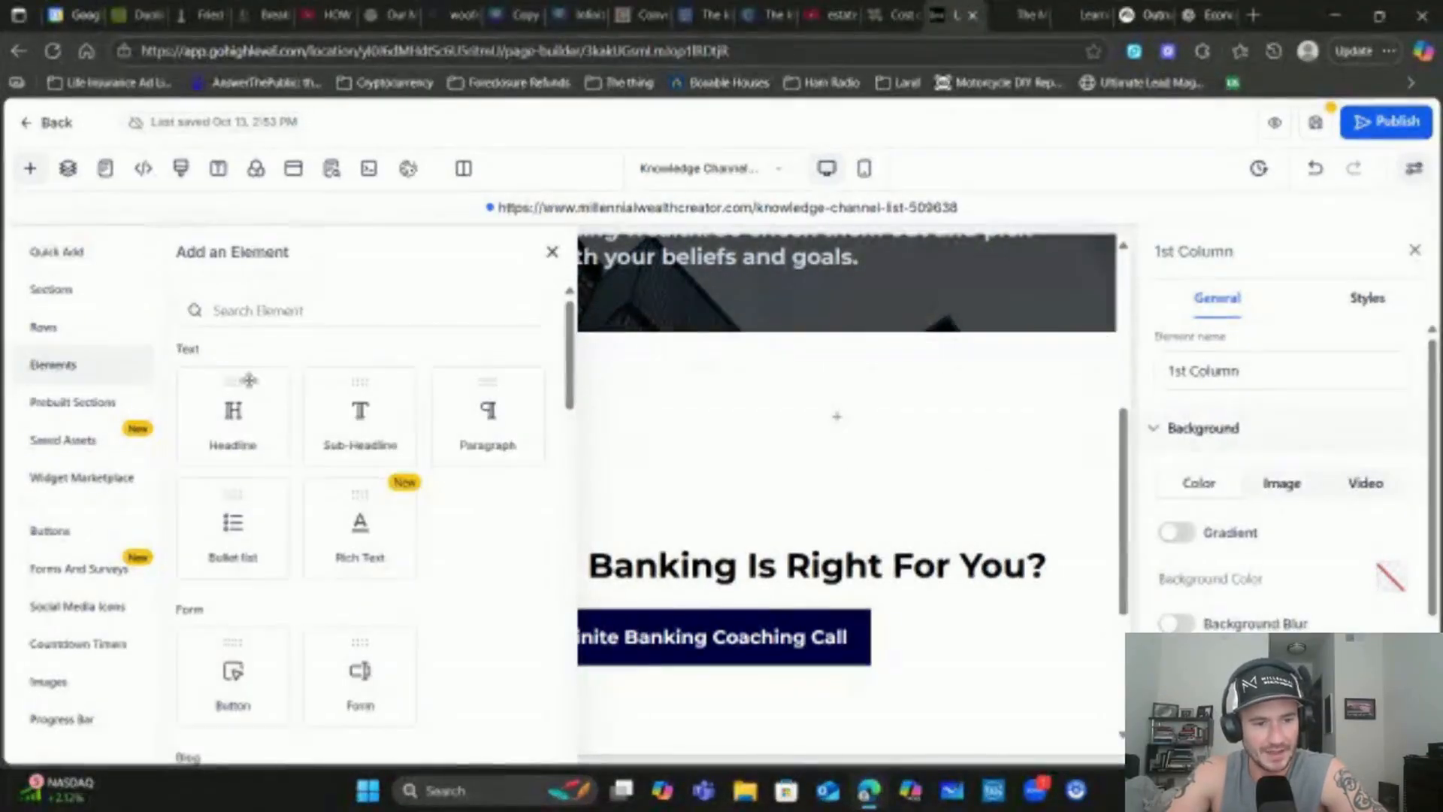
{"action": "scroll", "coordinate": [374, 419], "scroll_direction": "down", "scroll_amount": 5}
{"action": "scroll", "coordinate": [374, 419], "scroll_direction": "down", "scroll_amount": 5}
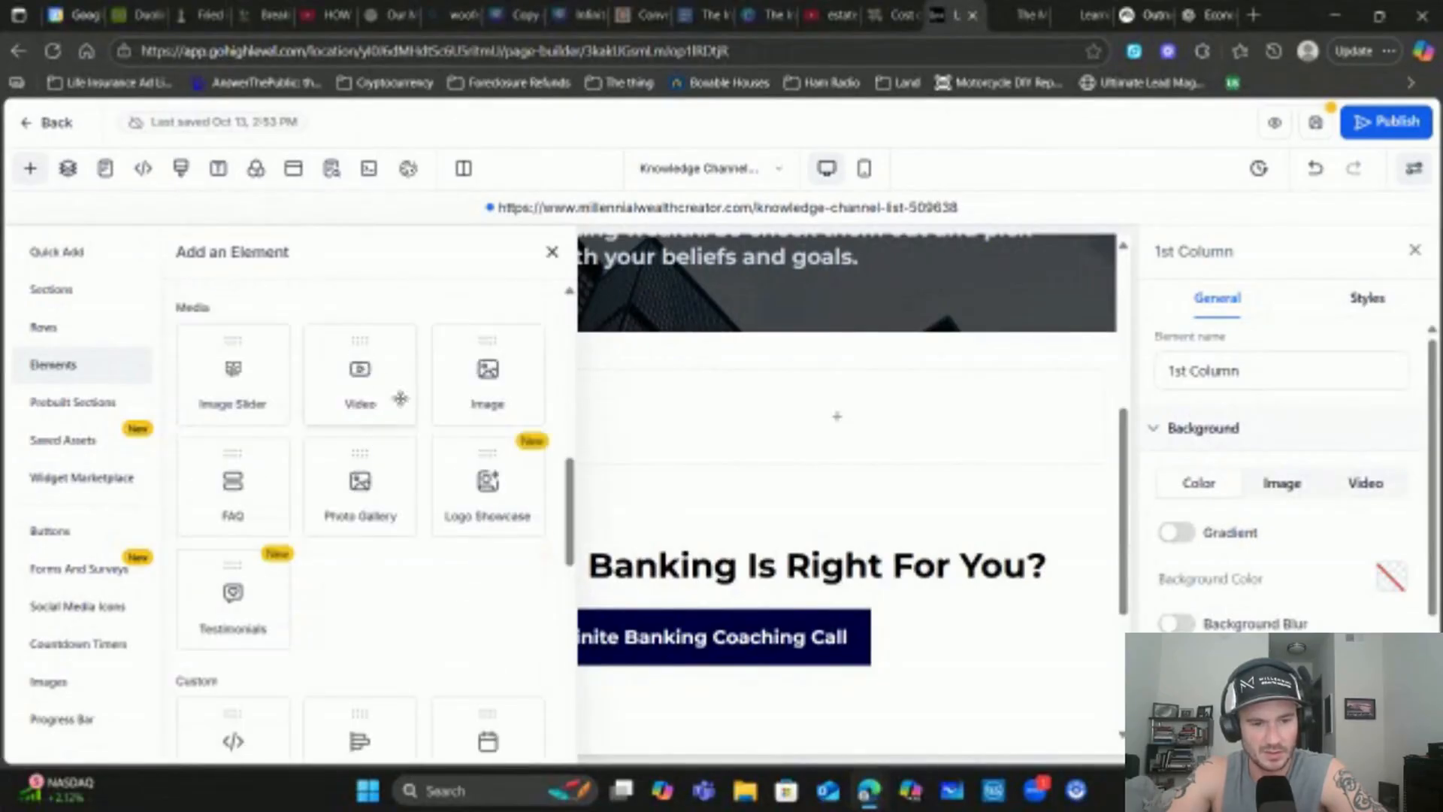
{"action": "left_click", "coordinate": [360, 370]}
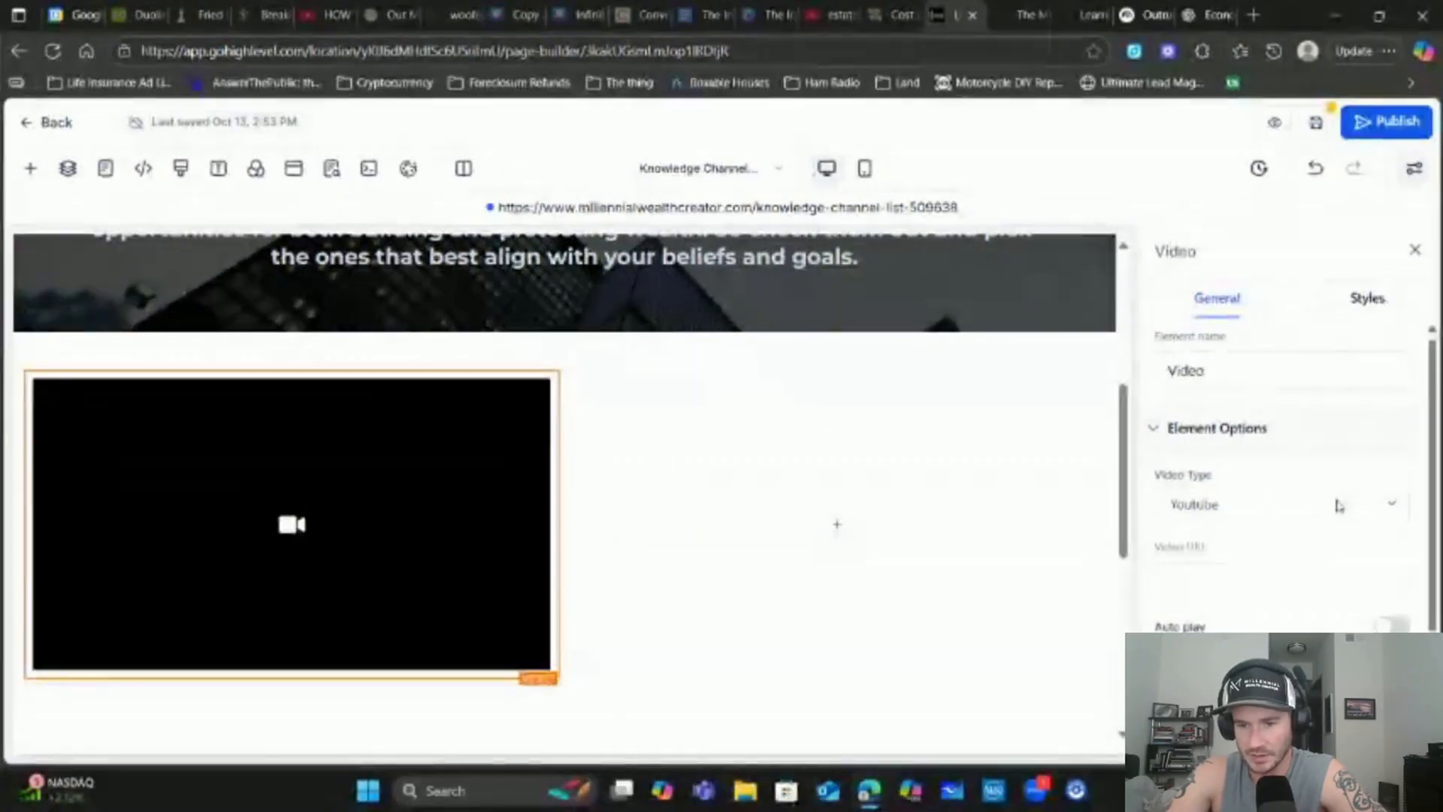
{"action": "left_click", "coordinate": [1309, 507]}
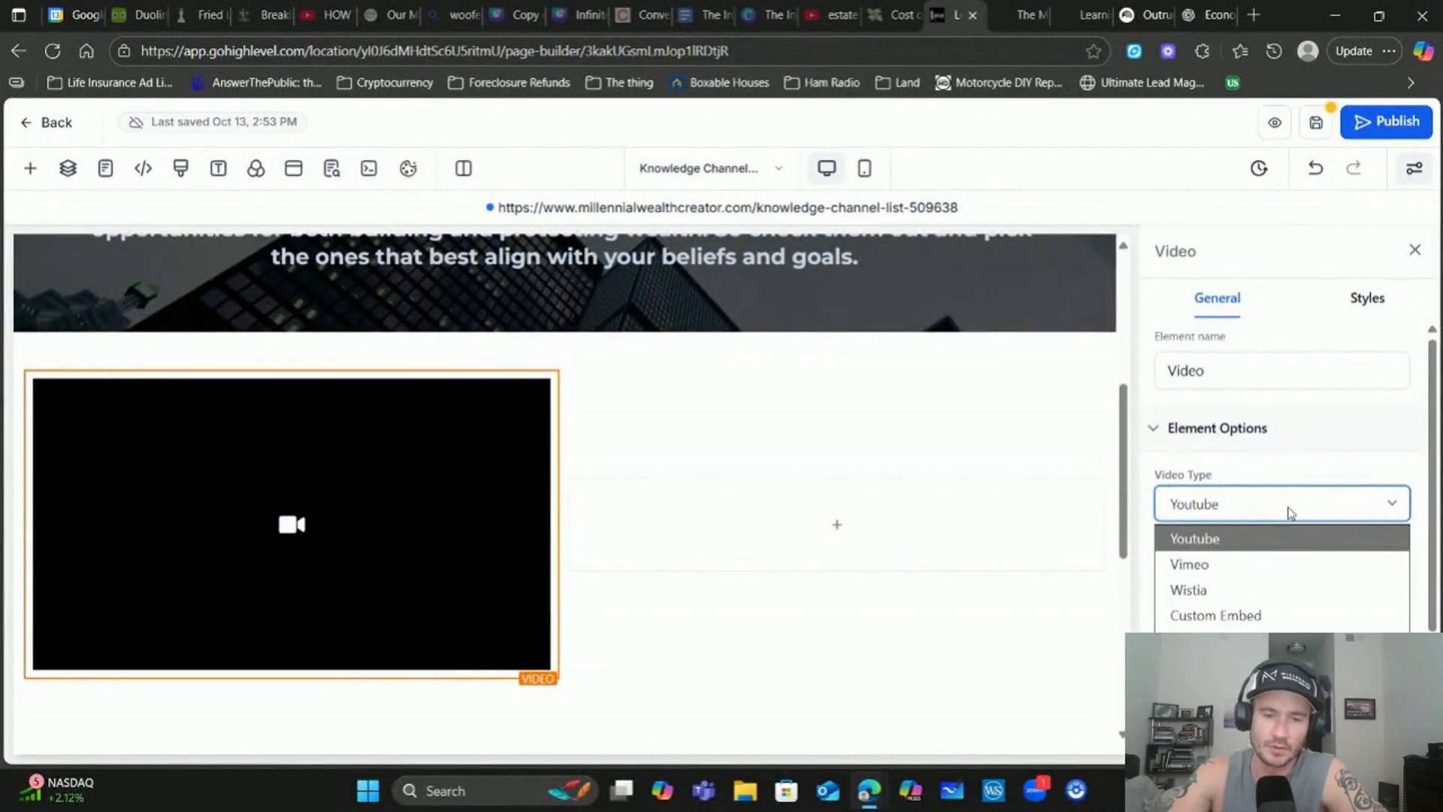
{"action": "left_click", "coordinate": [1144, 15]}
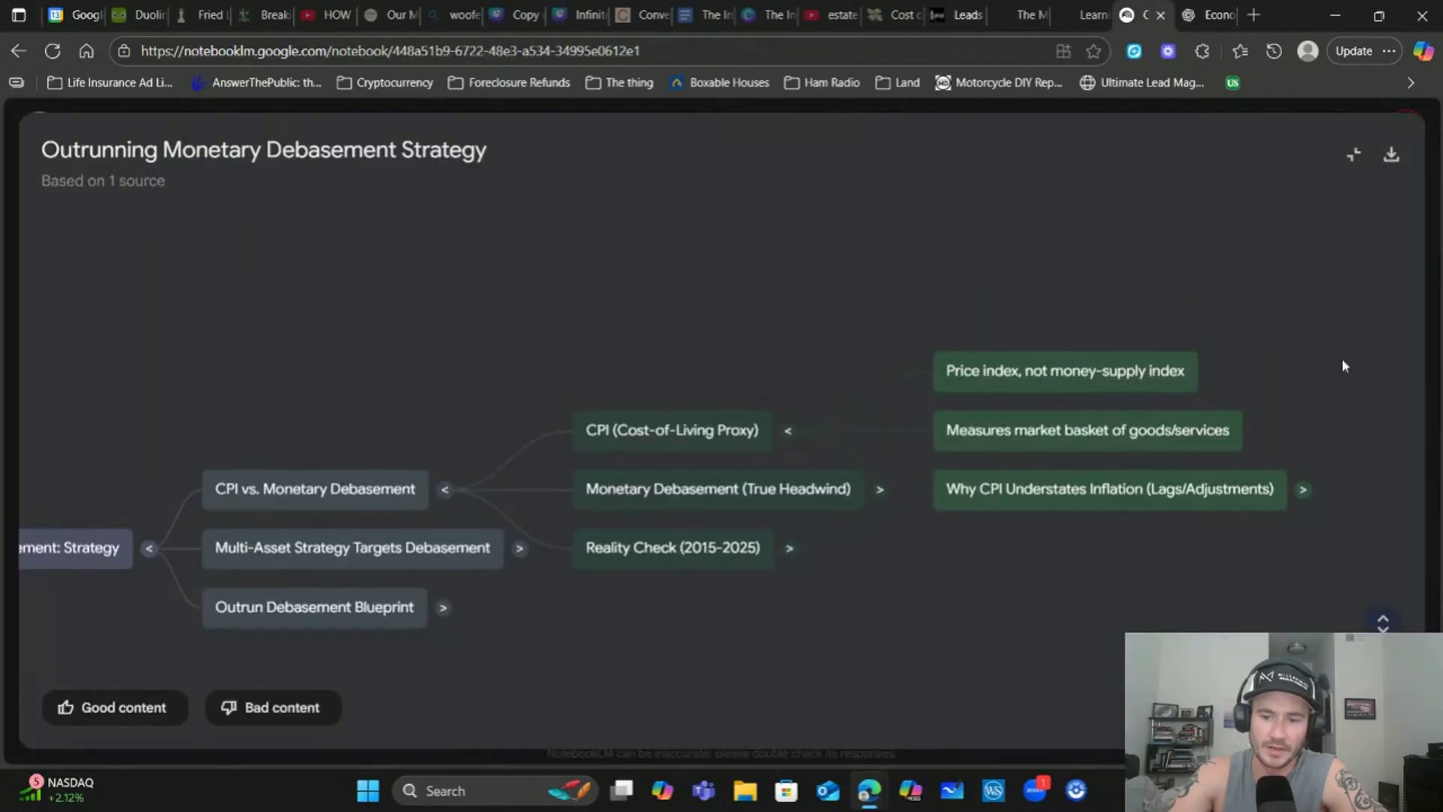
Leave the mind map, open the 'Why It Feels Expensive' video overview, then return to GoHighLevel
{"action": "left_click", "coordinate": [1354, 154]}
{"action": "left_click", "coordinate": [924, 181]}
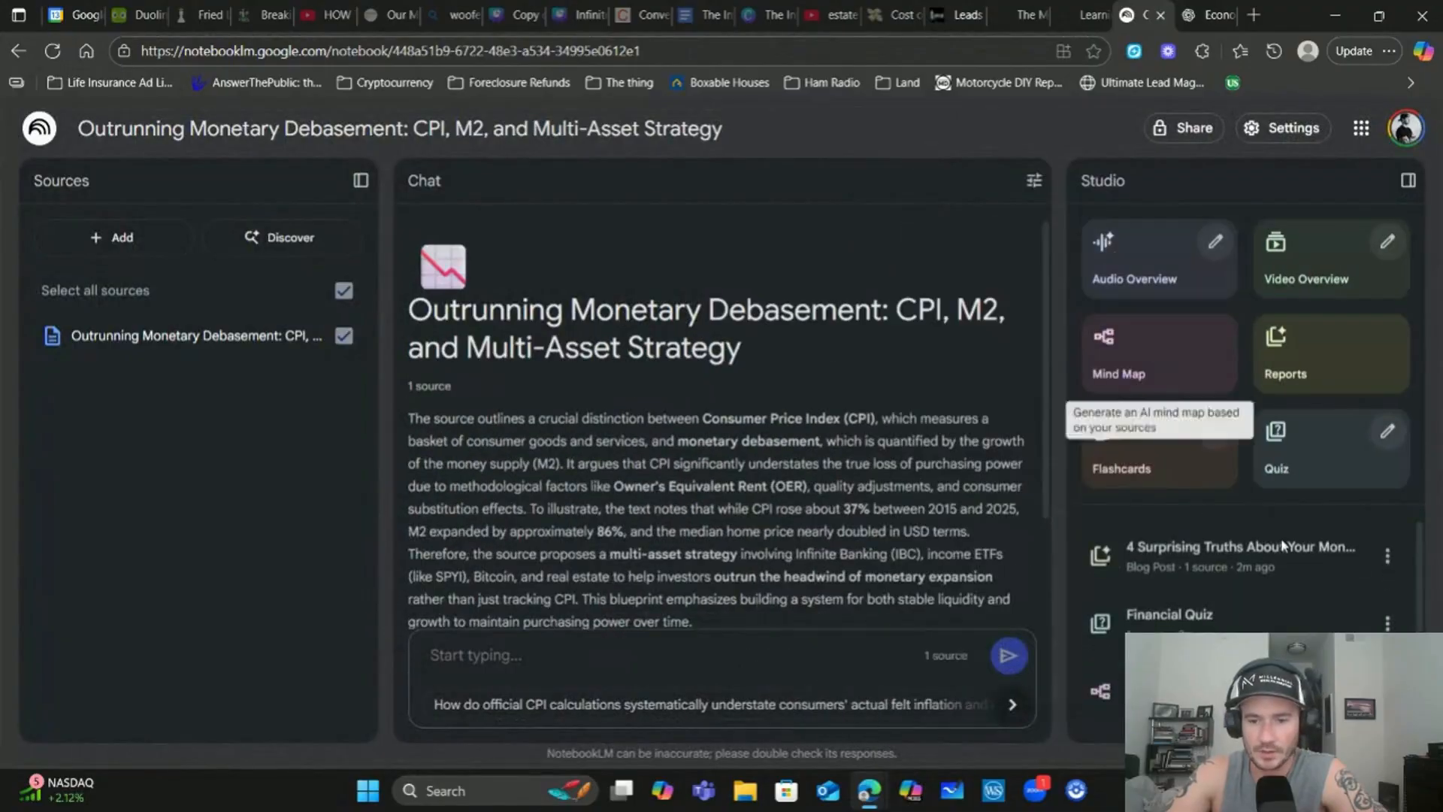
{"action": "left_click", "coordinate": [1233, 648]}
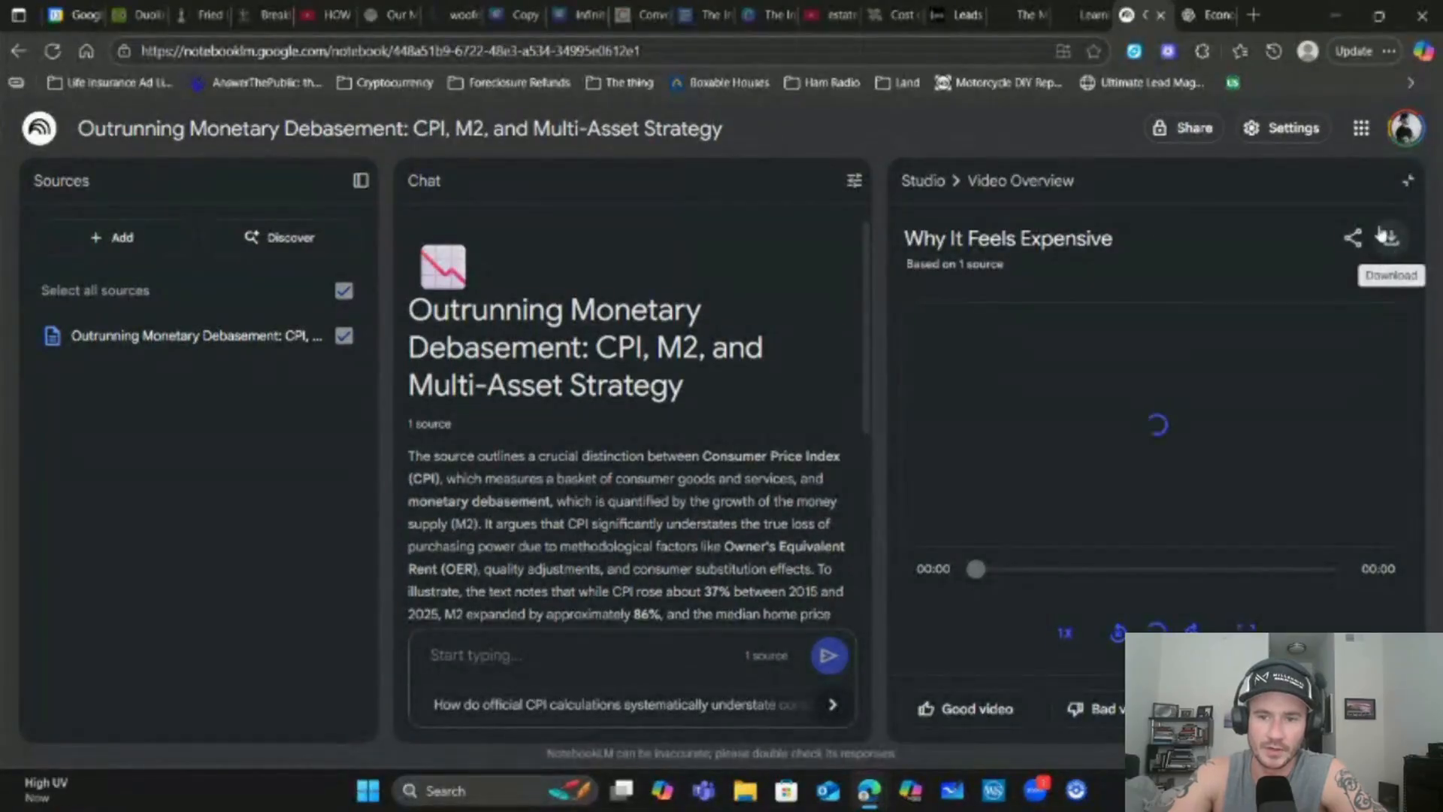
{"action": "left_click", "coordinate": [954, 16]}
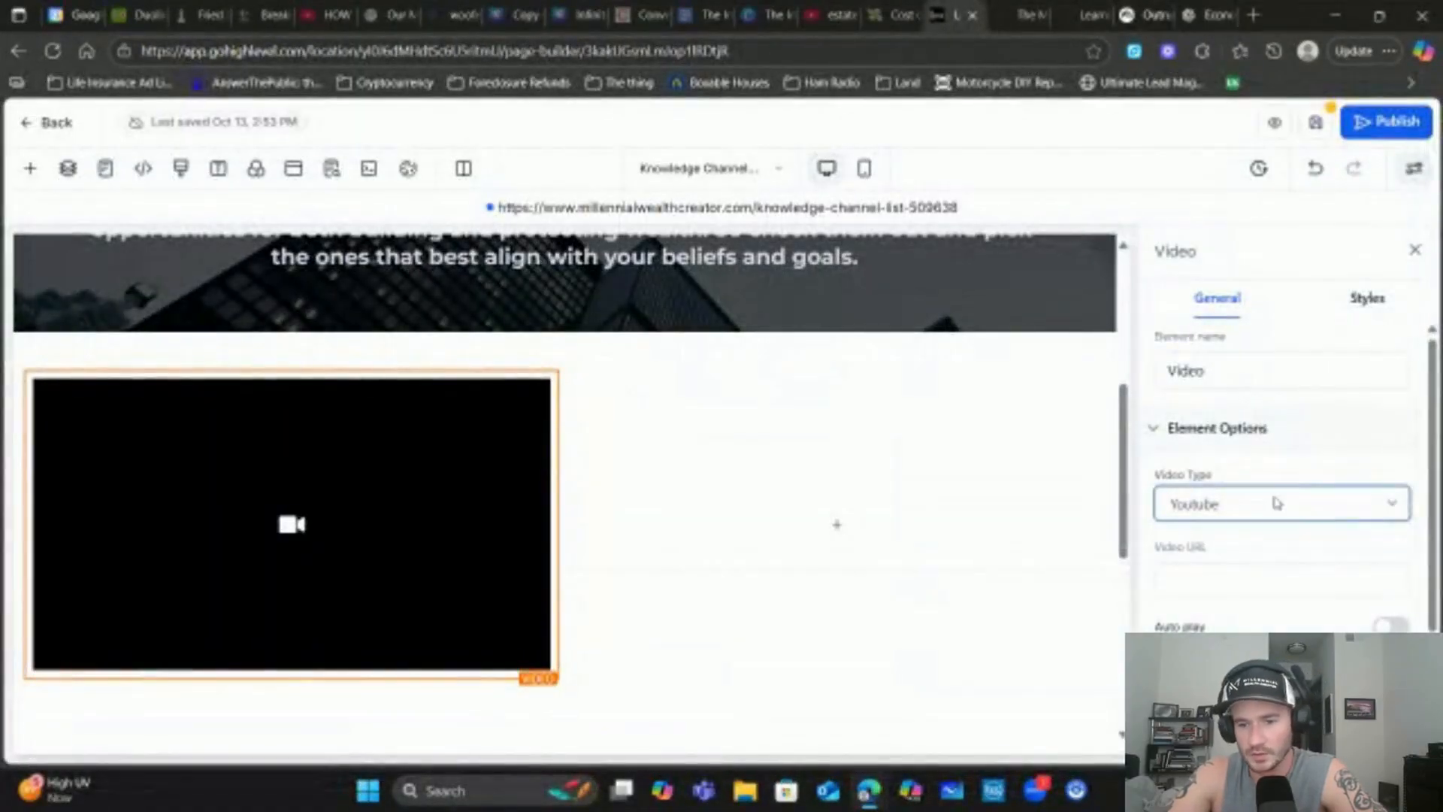
Change the video block's Video Type from YouTube to Hosted Video, leaving the URL empty
{"action": "left_click", "coordinate": [1218, 511]}
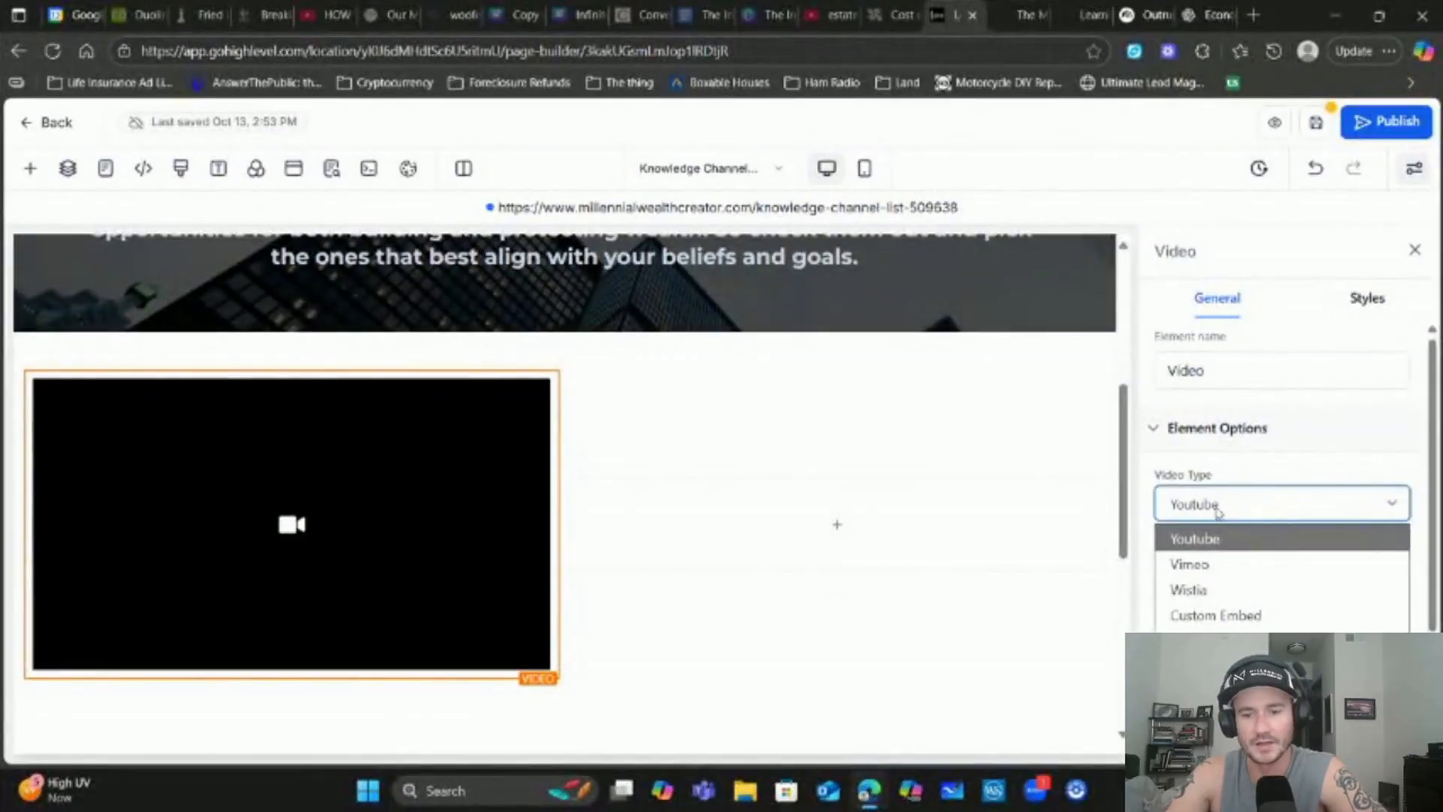
{"action": "left_click", "coordinate": [1240, 538]}
{"action": "left_click", "coordinate": [1210, 586]}
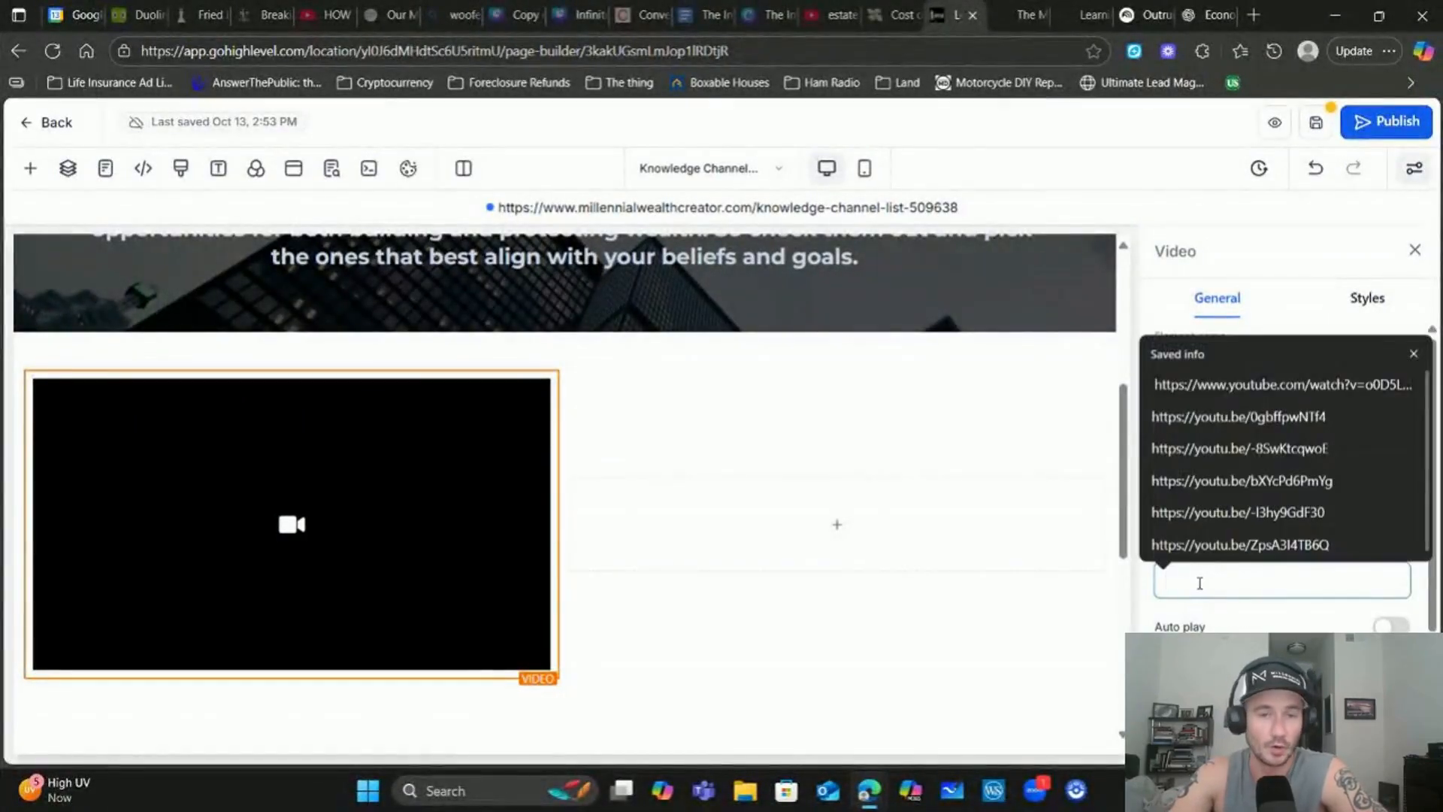
{"action": "left_click", "coordinate": [1292, 255]}
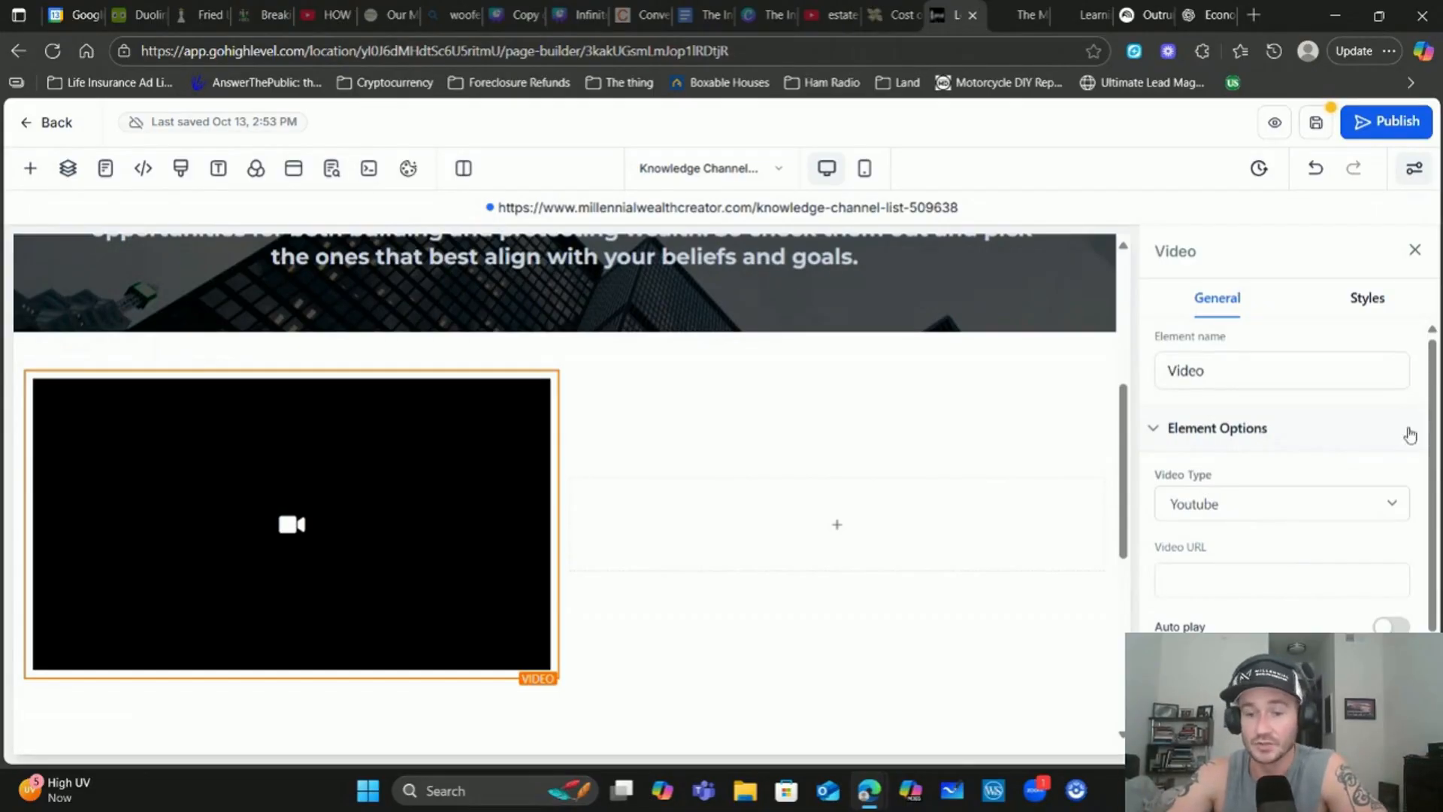
{"action": "left_click", "coordinate": [1272, 503]}
{"action": "left_click", "coordinate": [1233, 641]}
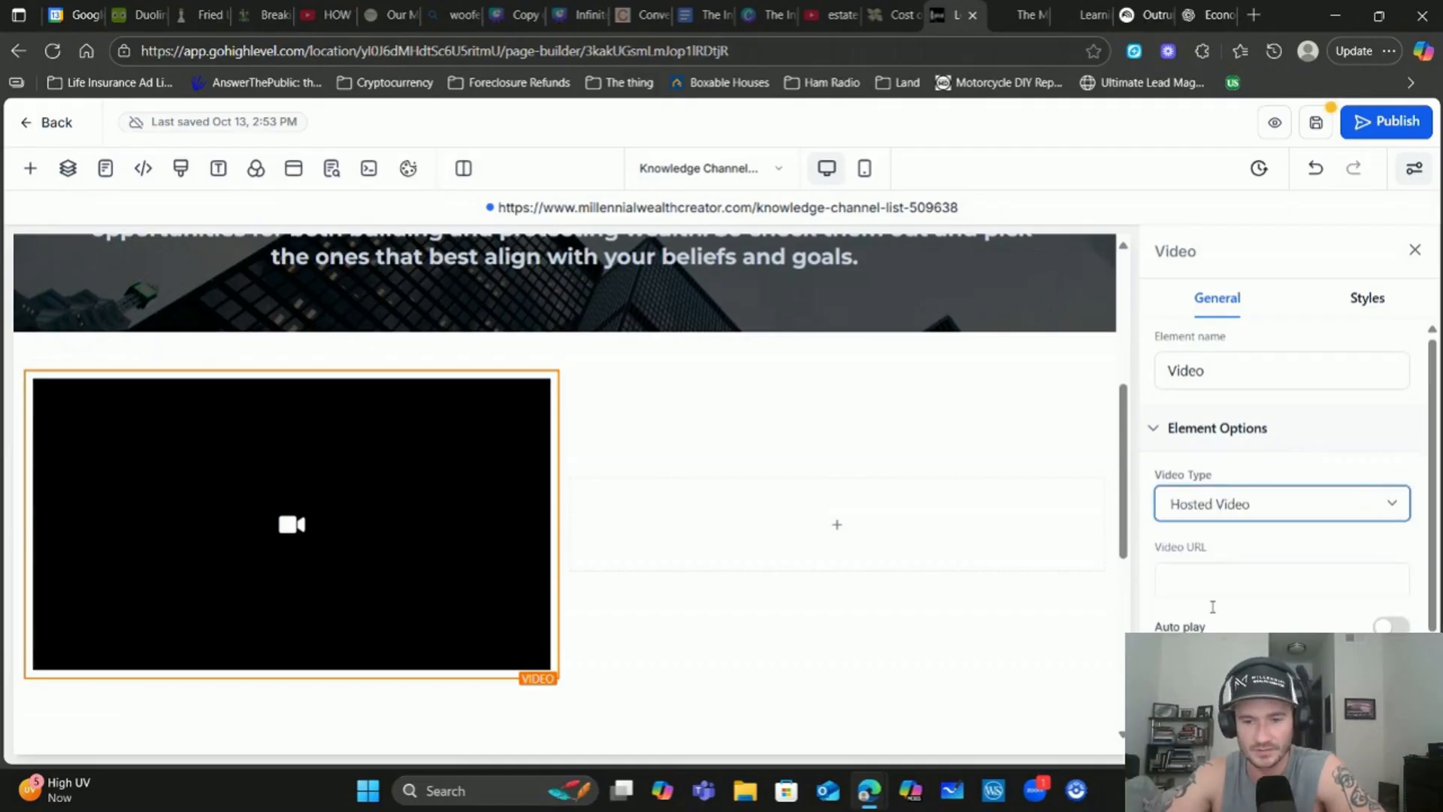
Set the video file to the second item in Learning Center Videos, a Four Flaws file
{"action": "left_click", "coordinate": [1276, 588]}
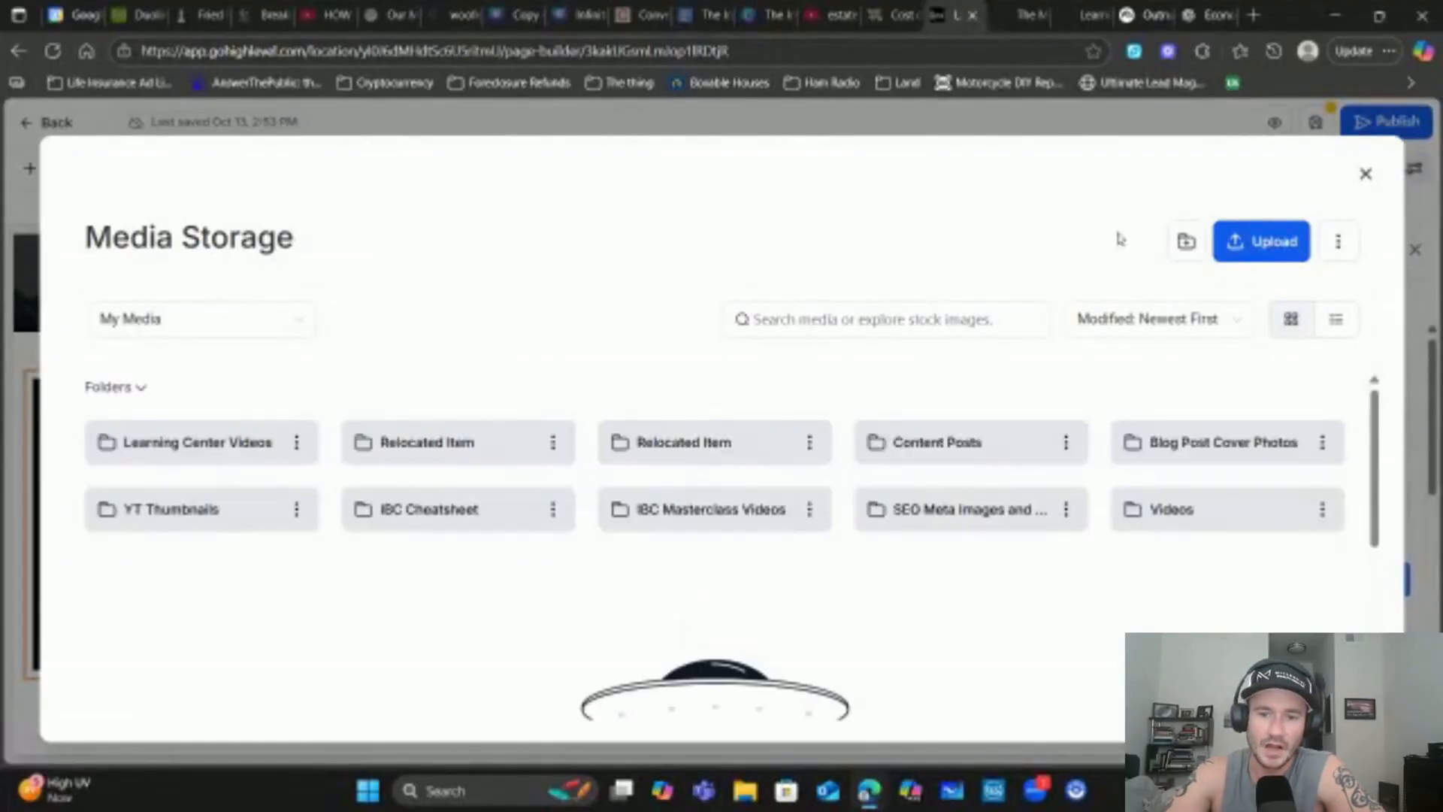
{"action": "left_click", "coordinate": [1186, 242]}
{"action": "left_click", "coordinate": [519, 430]}
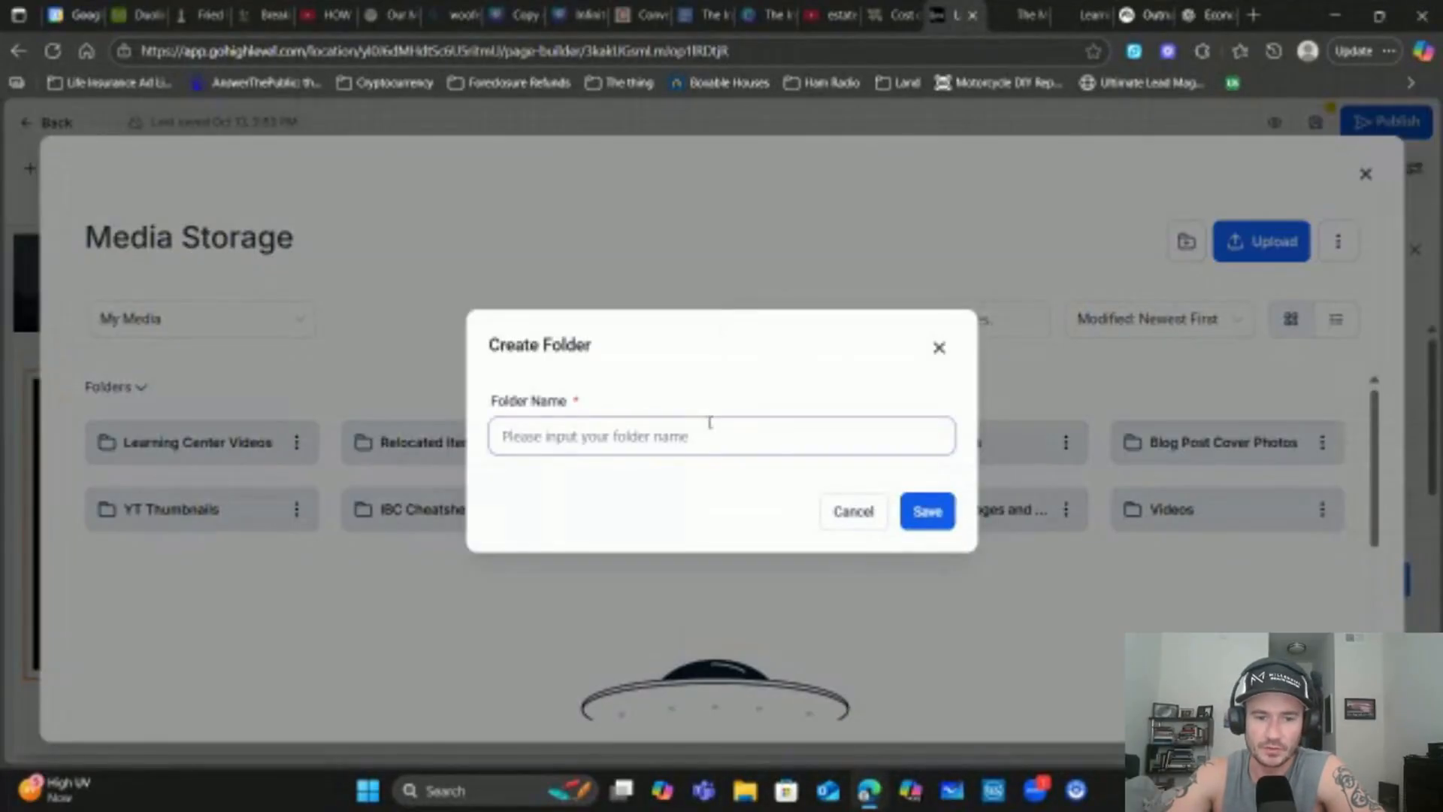
{"action": "left_click", "coordinate": [940, 348]}
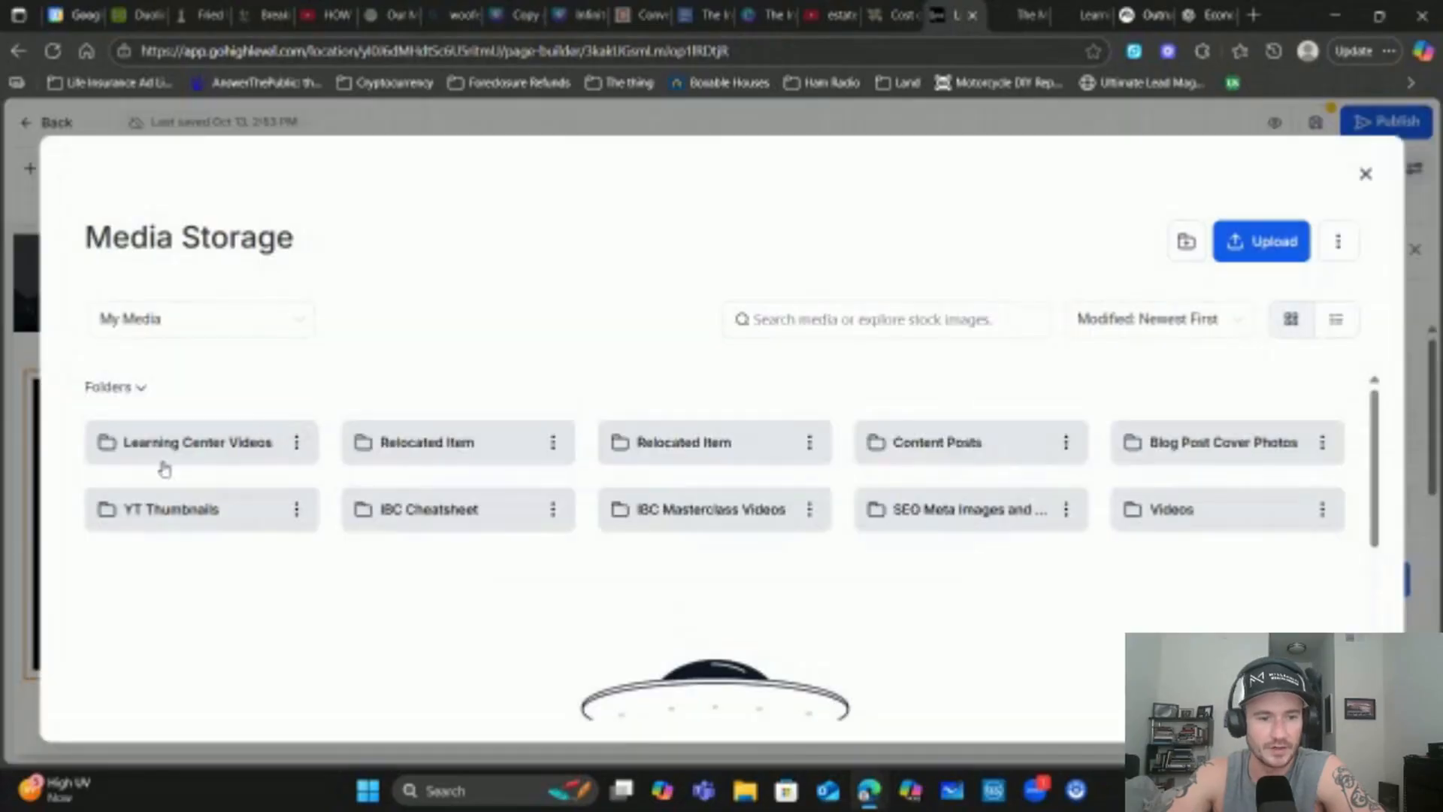
{"action": "left_click", "coordinate": [192, 445]}
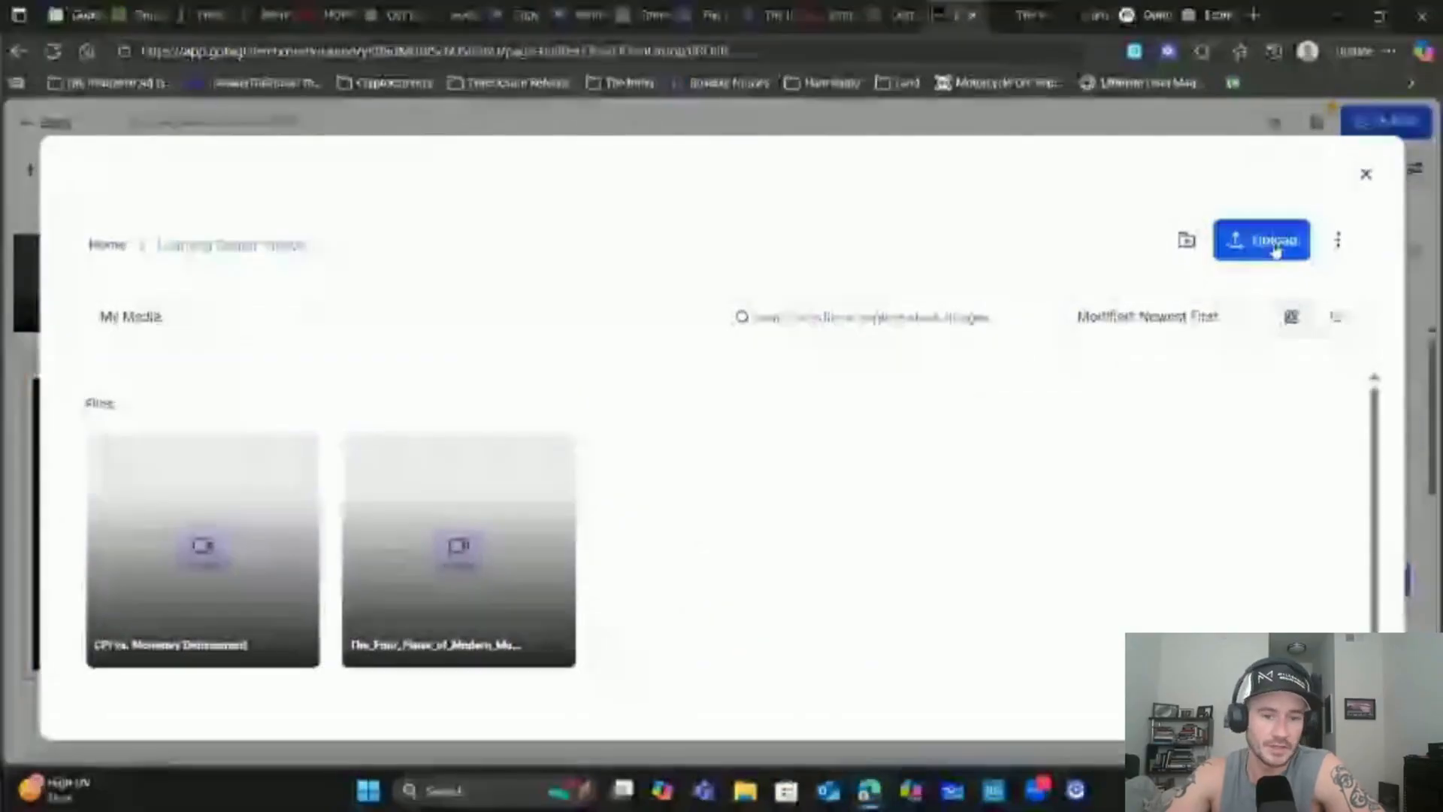
{"action": "mouse_move", "coordinate": [486, 506]}
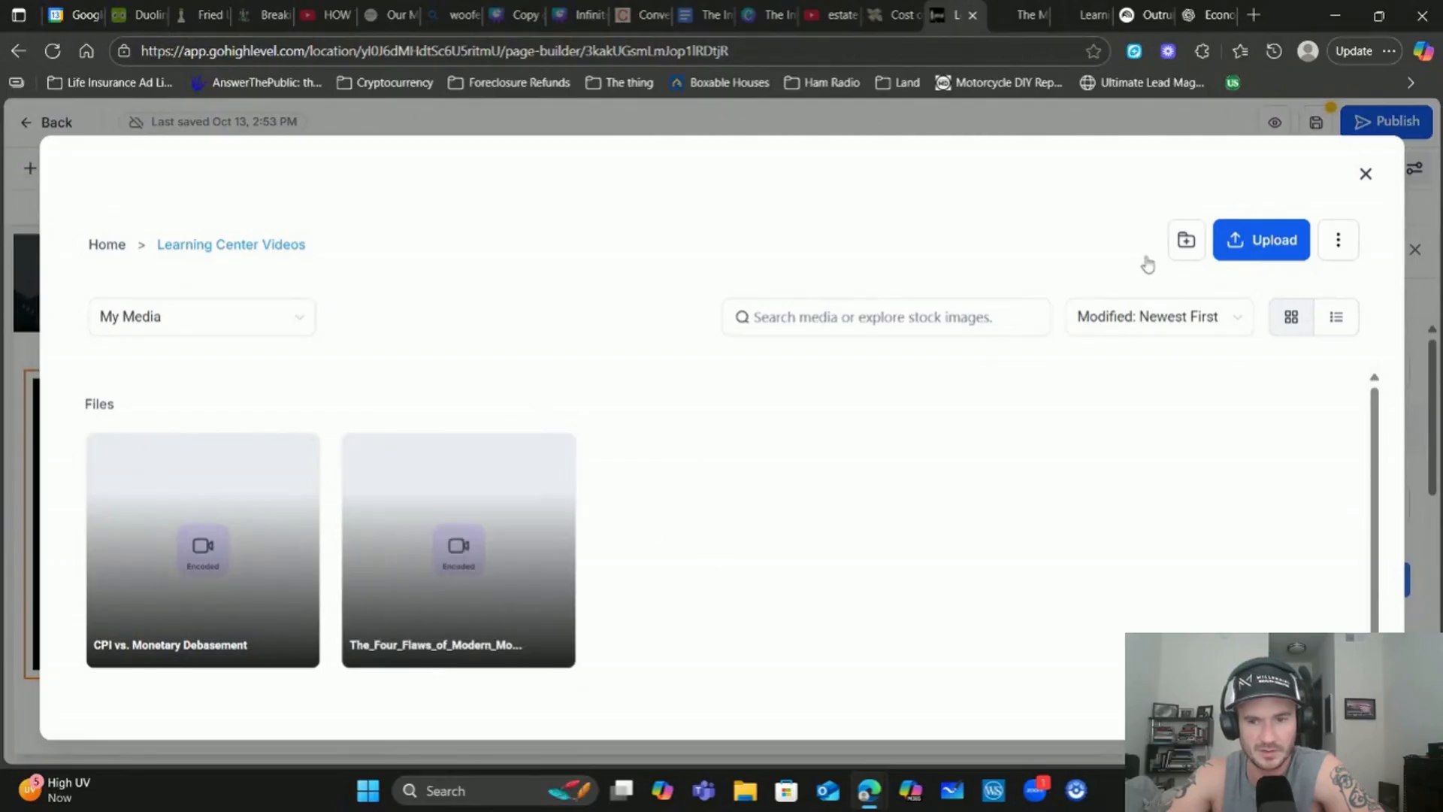
{"action": "left_click", "coordinate": [451, 521]}
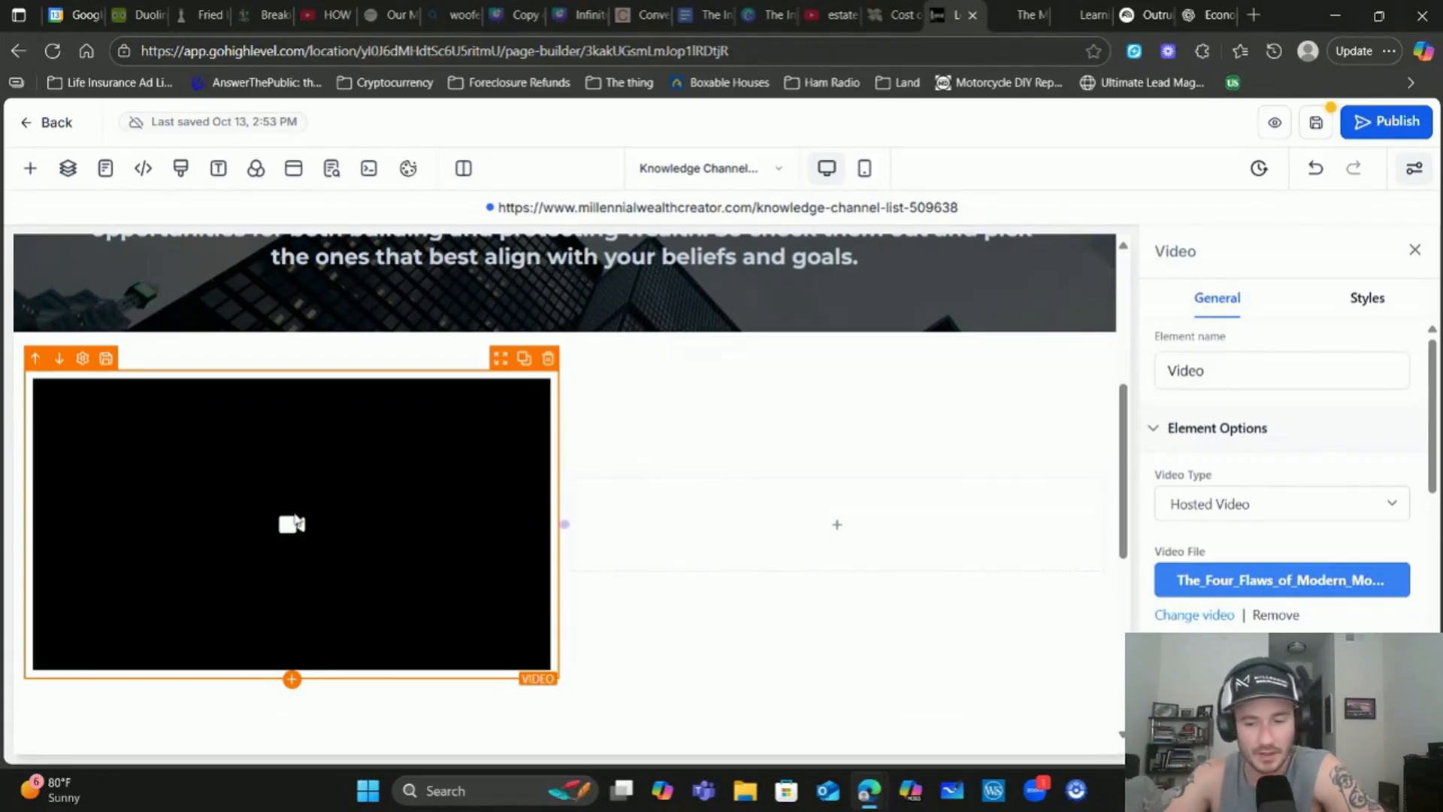
{"action": "scroll", "coordinate": [1233, 443], "scroll_direction": "down", "scroll_amount": 3}
Open the thumbnail media picker, then scrub NotebookLM's video to the Unpacking The CPI slide
{"action": "left_click", "coordinate": [1264, 496]}
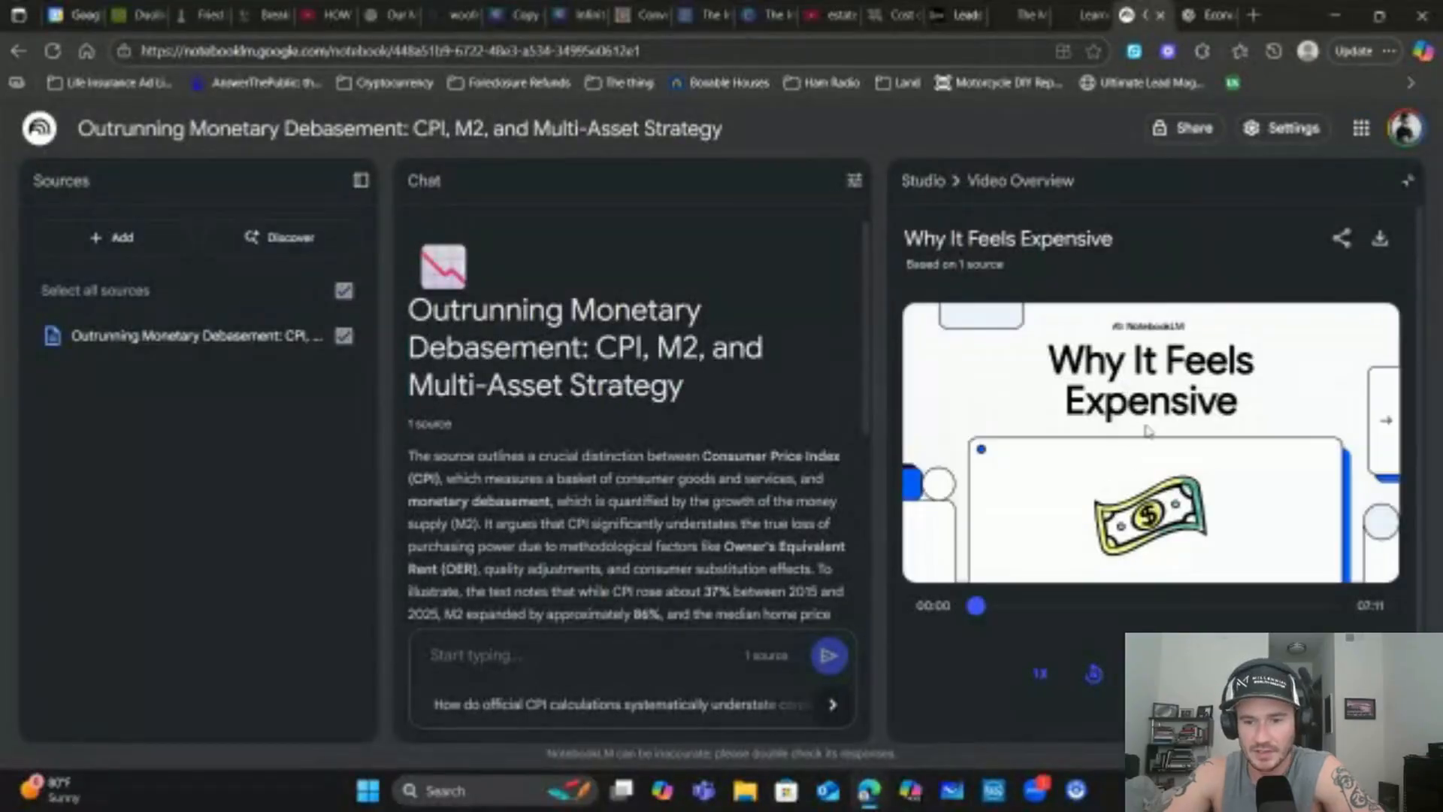
{"action": "right_click", "coordinate": [1135, 444]}
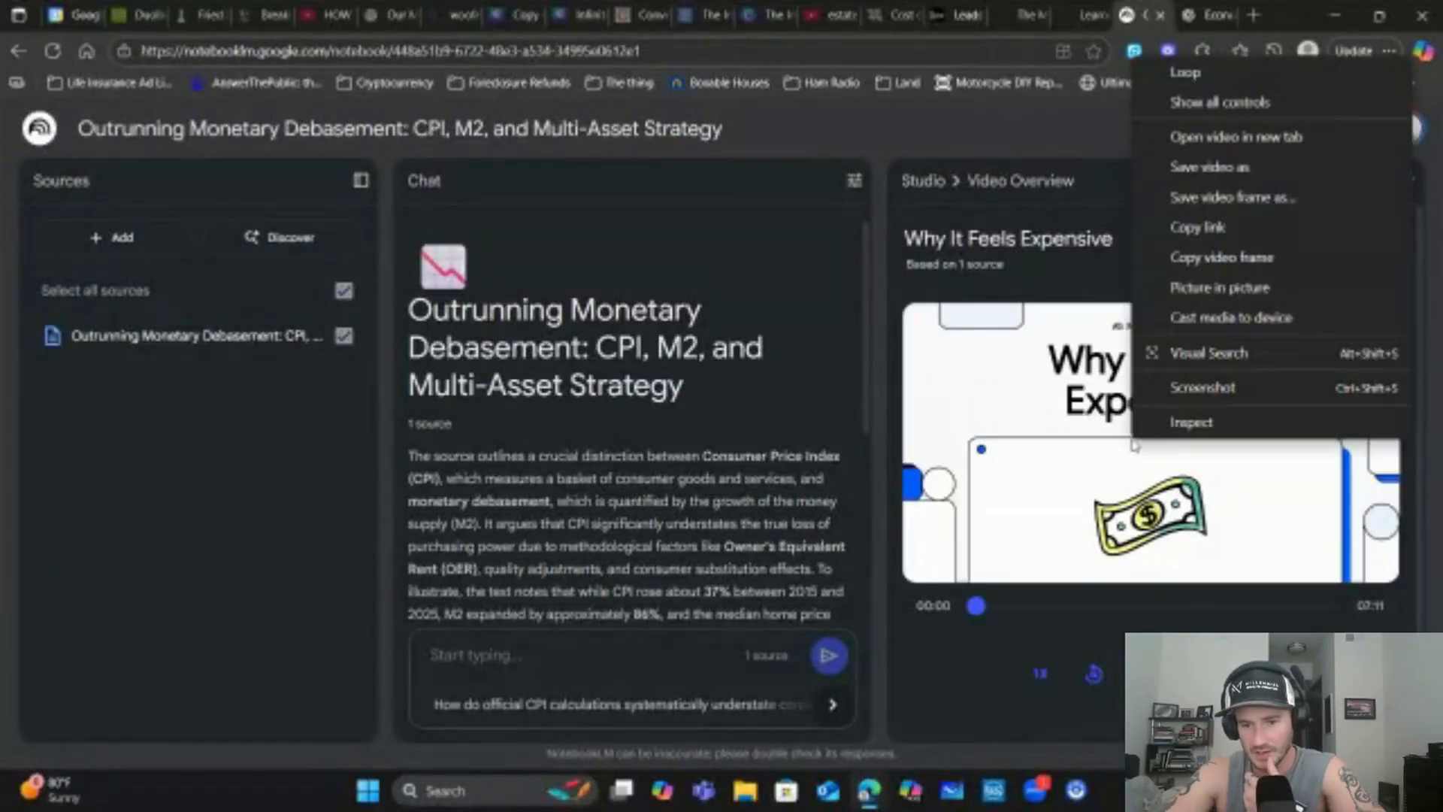
{"action": "left_click", "coordinate": [1072, 289]}
{"action": "left_click_drag", "start_coordinate": [977, 613], "coordinate": [1248, 617]}
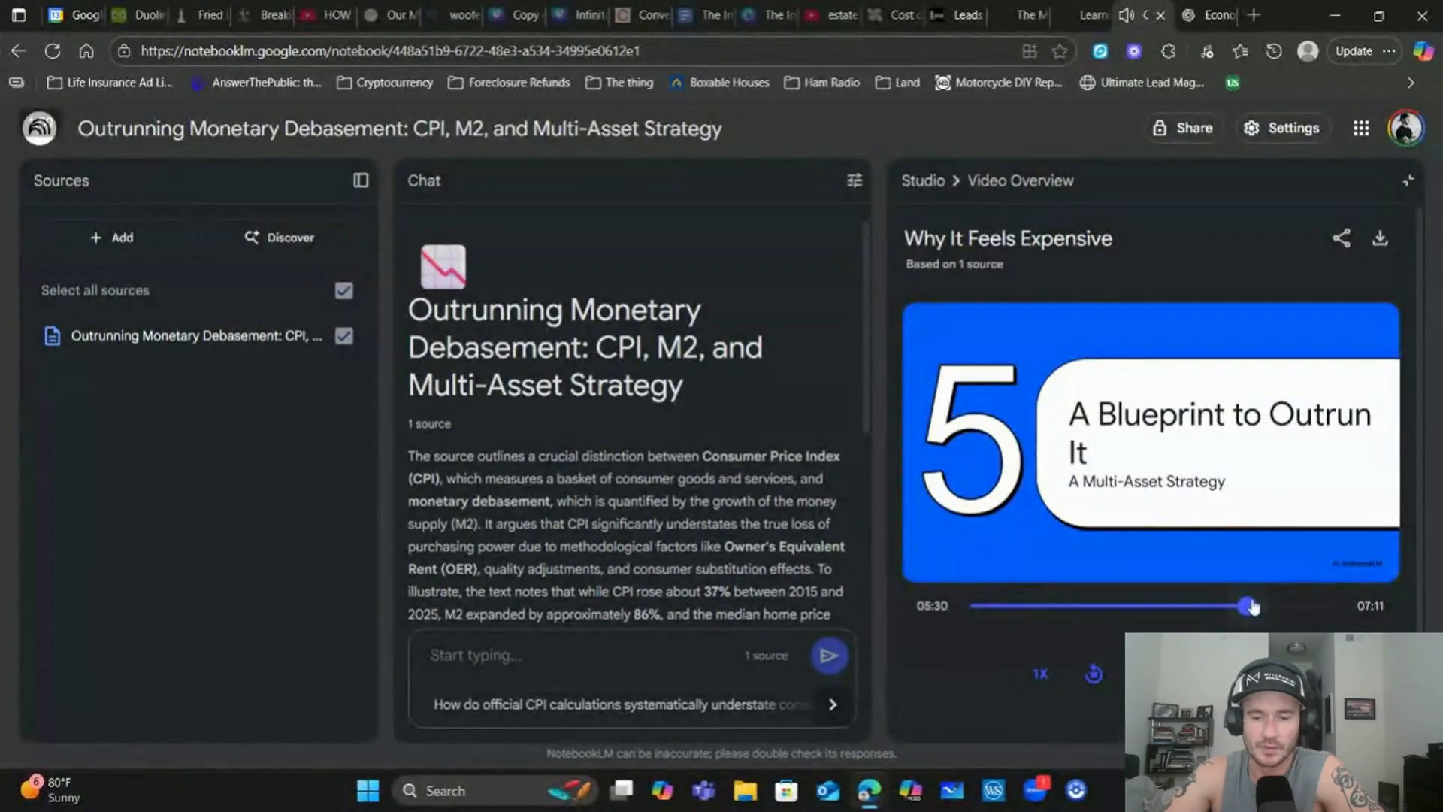
{"action": "left_click_drag", "start_coordinate": [1249, 606], "coordinate": [1030, 606]}
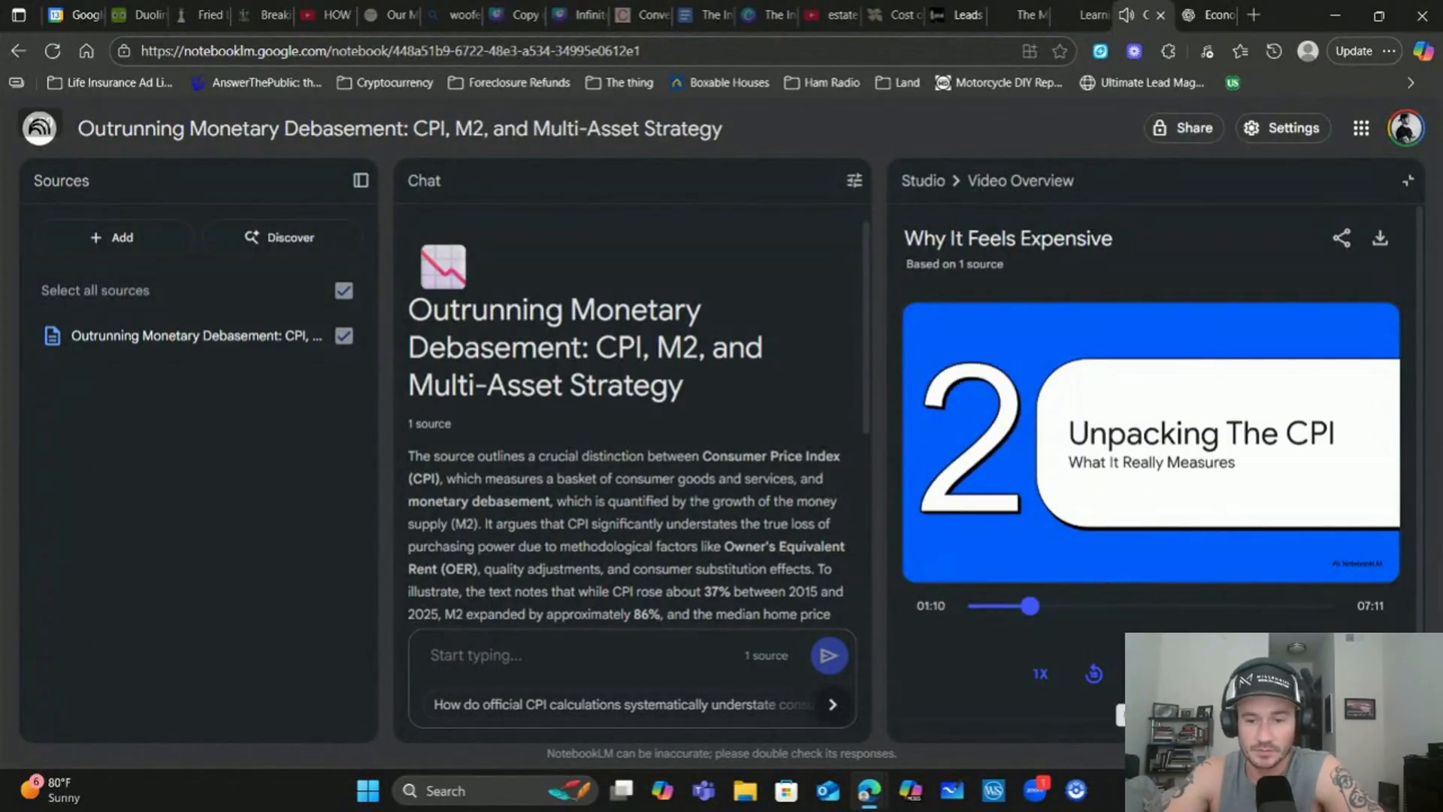
{"action": "right_click", "coordinate": [1106, 426]}
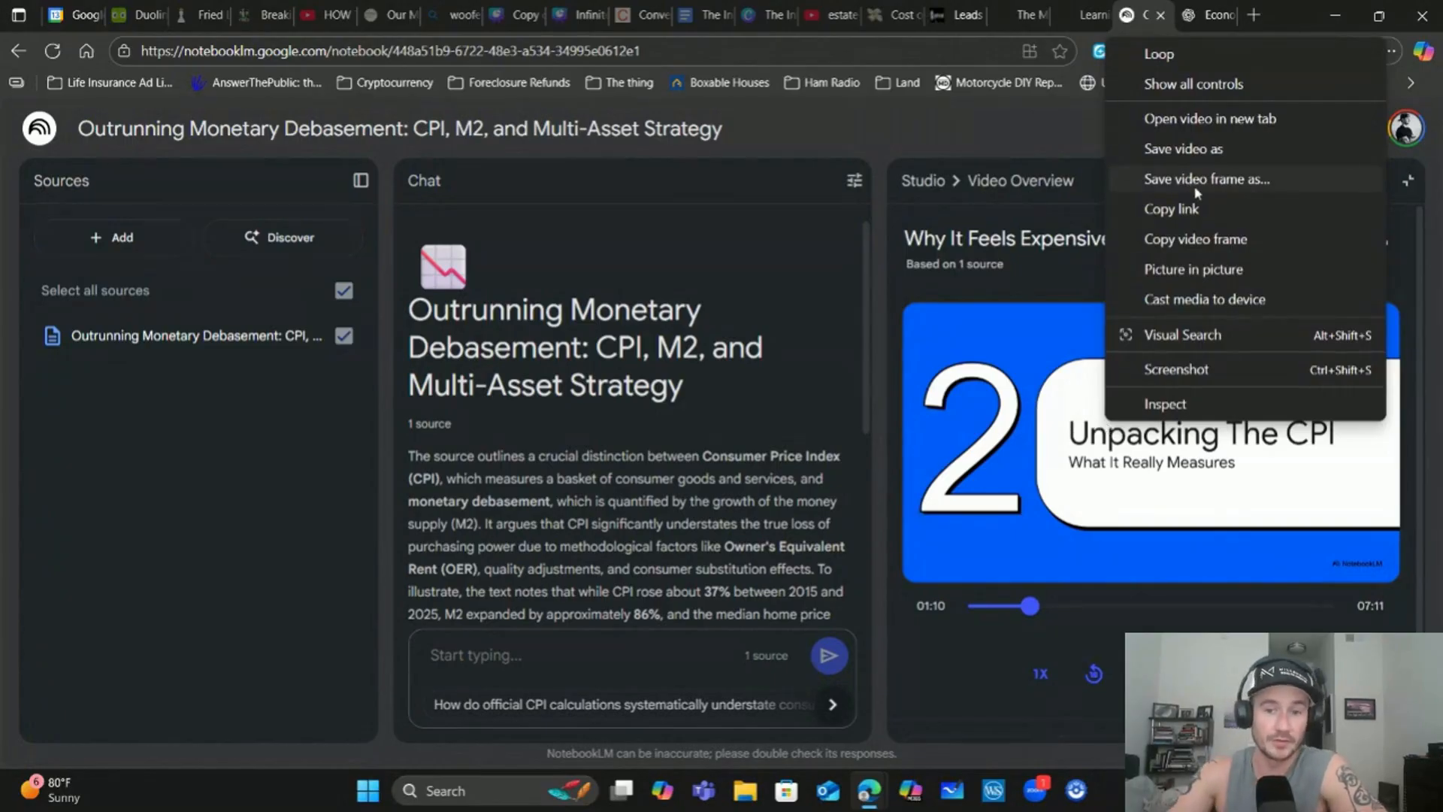
{"action": "left_click", "coordinate": [961, 7]}
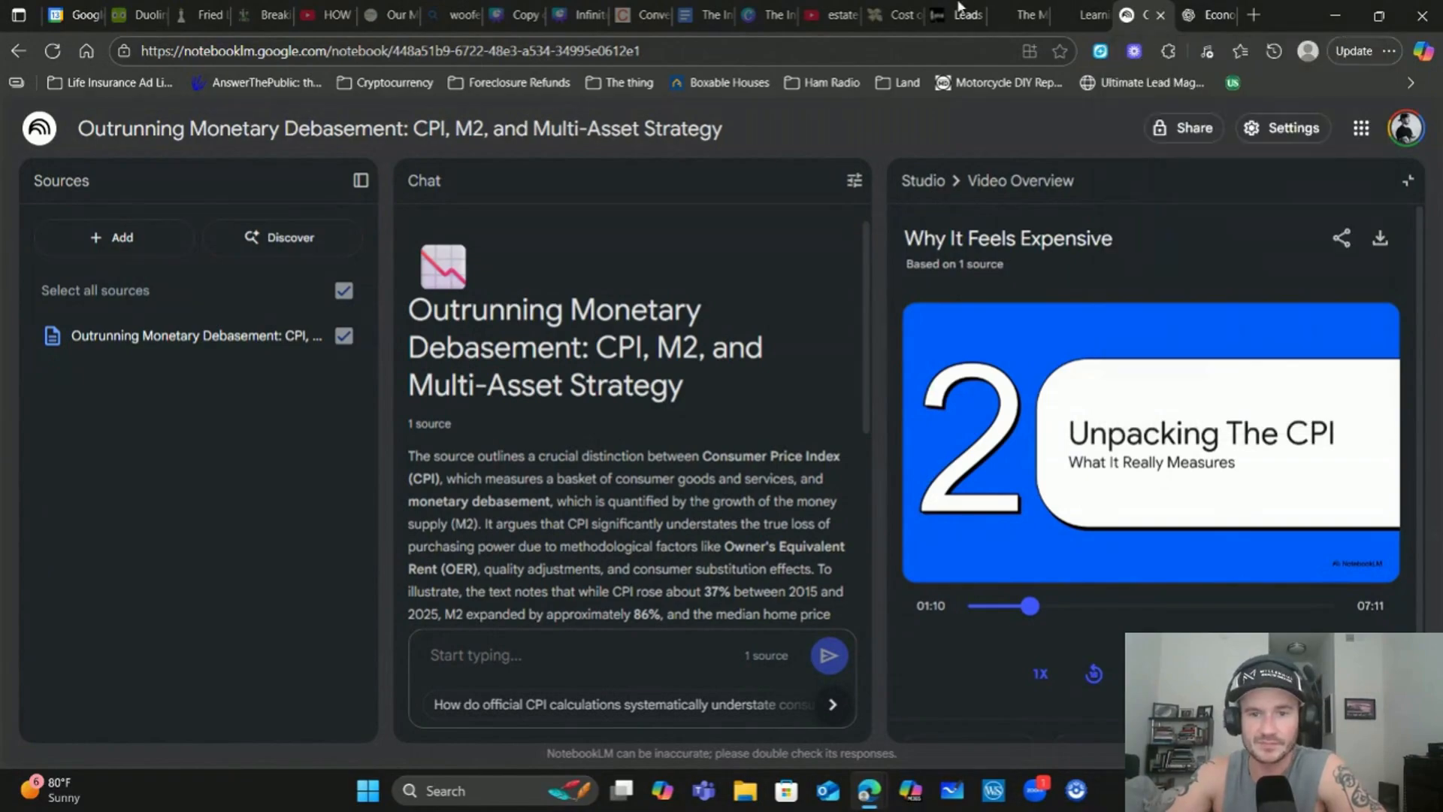
{"action": "left_click", "coordinate": [963, 9]}
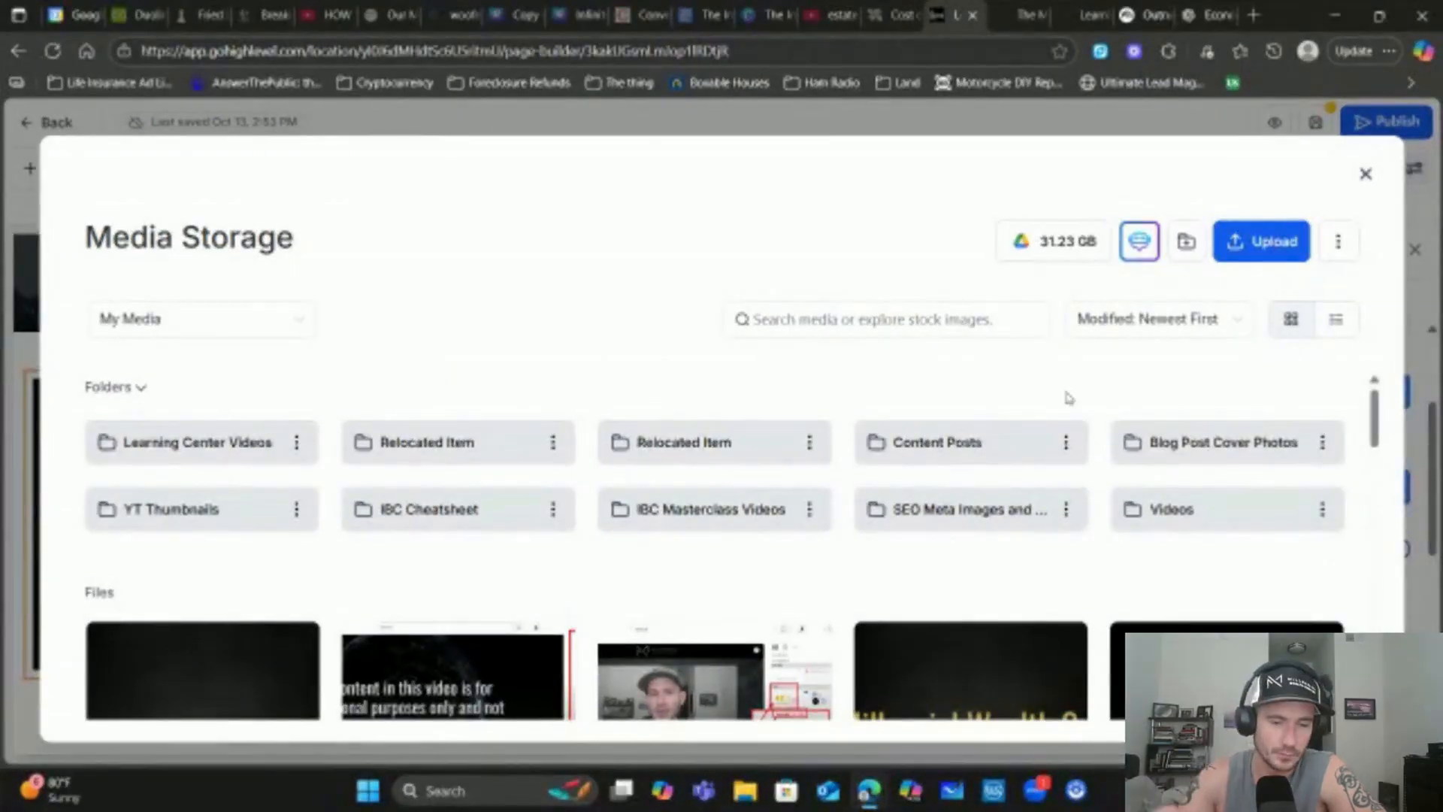
Use the 'Copy of Why Dividend Paying' Private Money Lending image as the video thumbnail
{"action": "scroll", "coordinate": [451, 465], "scroll_direction": "down", "scroll_amount": 5}
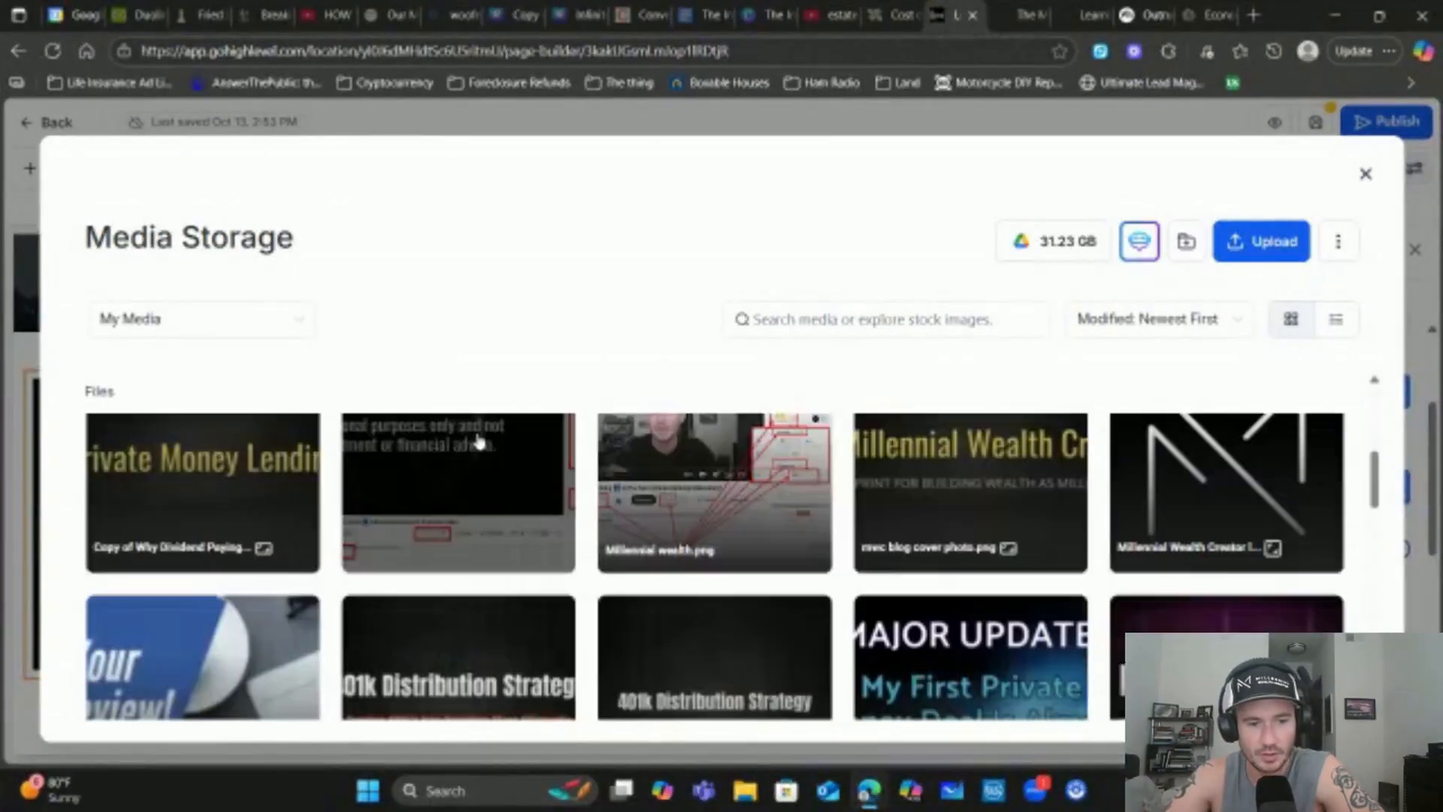
{"action": "scroll", "coordinate": [496, 476], "scroll_direction": "up", "scroll_amount": 2}
{"action": "left_click", "coordinate": [323, 493]}
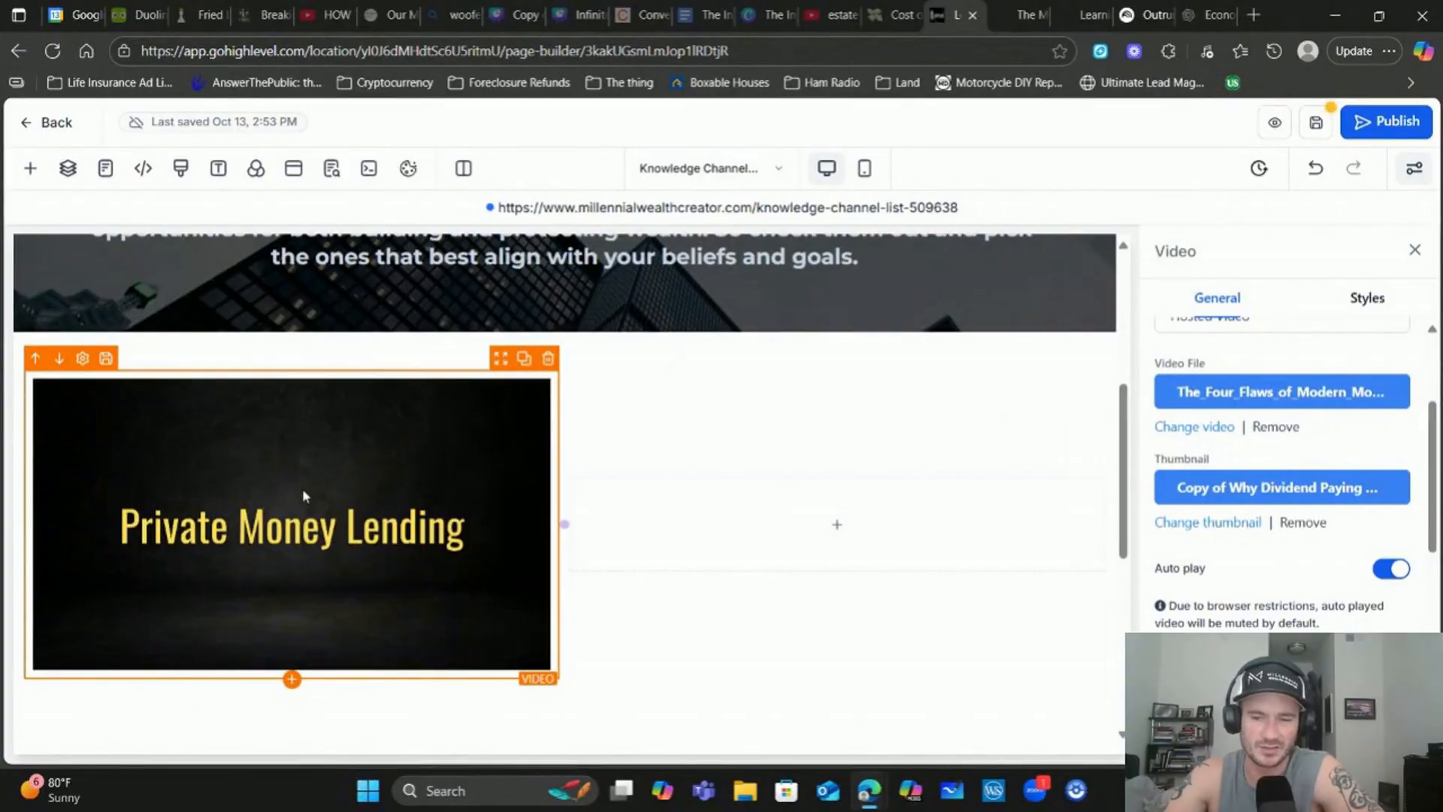
Disable autoplay, enable playback speed and pending-time controls, and turn on lead generation
{"action": "scroll", "coordinate": [1314, 400], "scroll_direction": "down", "scroll_amount": 4}
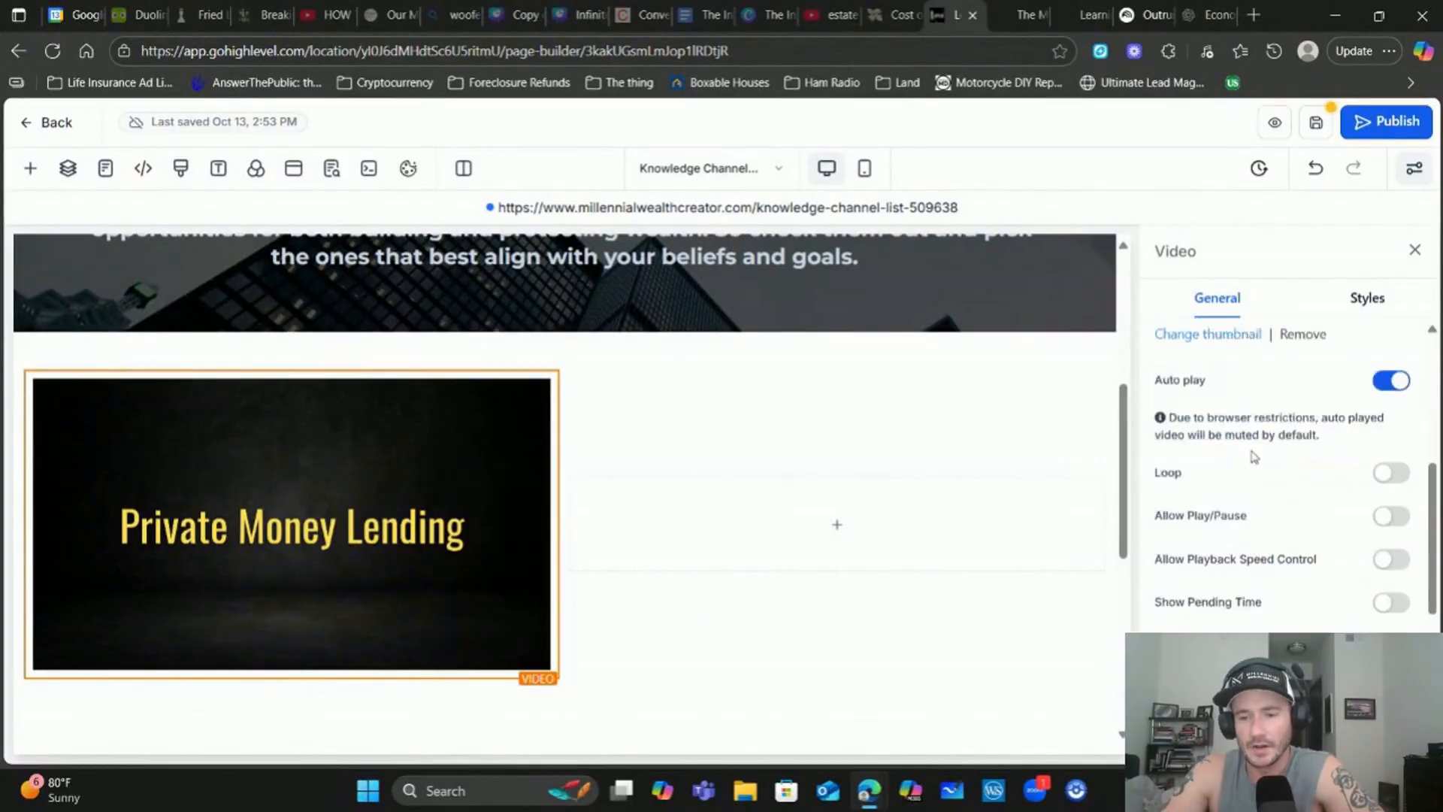
{"action": "scroll", "coordinate": [1380, 408], "scroll_direction": "up", "scroll_amount": 1}
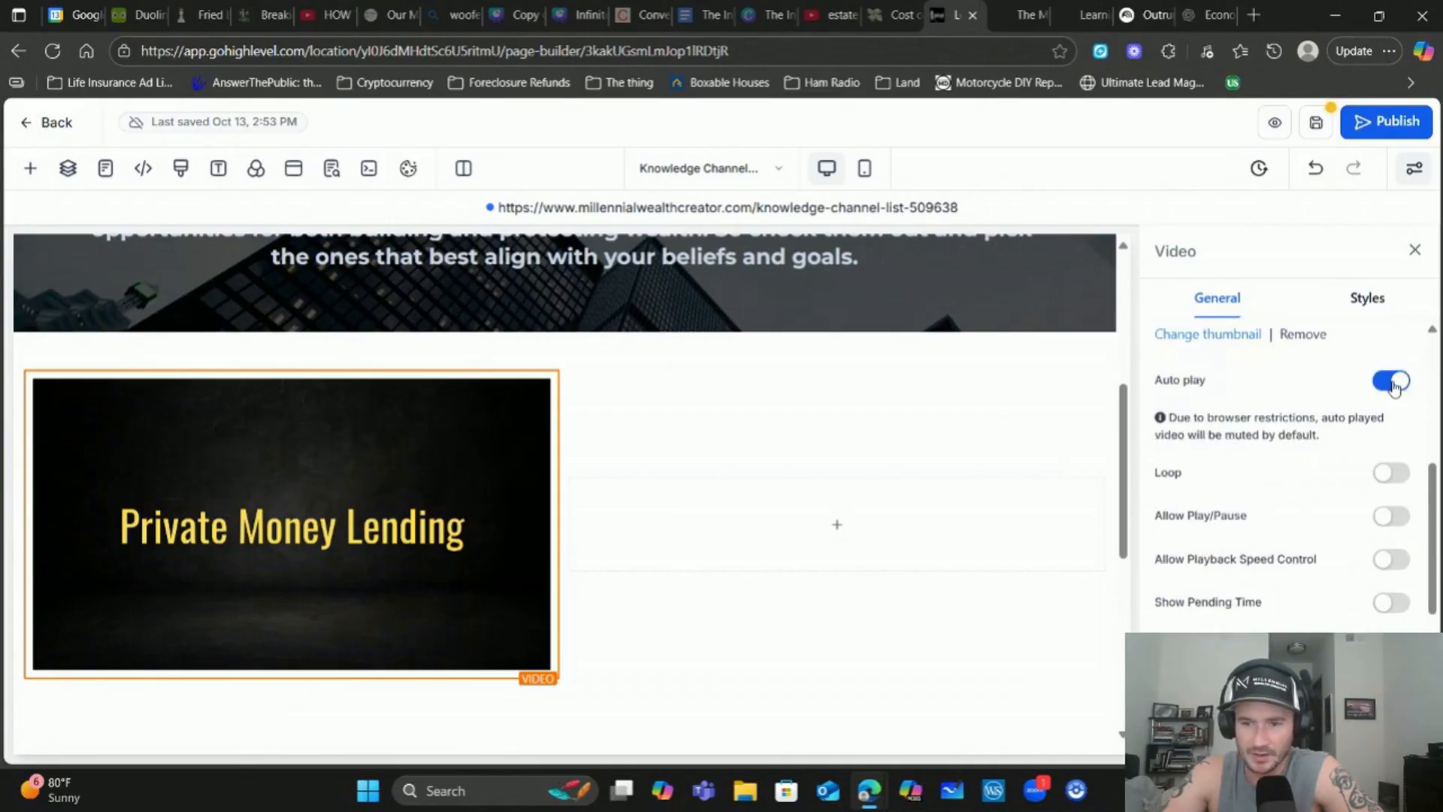
{"action": "left_click", "coordinate": [1393, 384]}
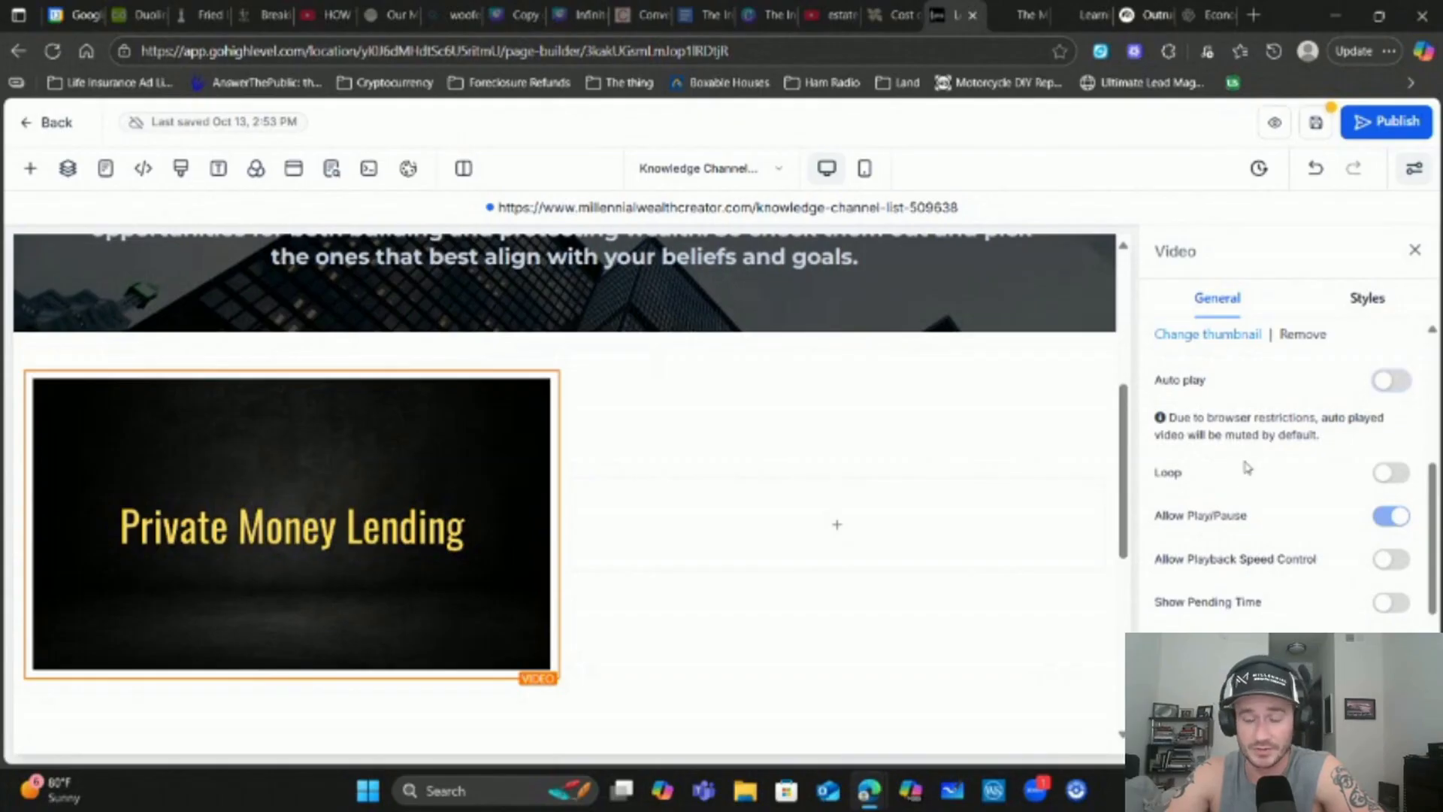
{"action": "left_click", "coordinate": [1393, 560]}
{"action": "left_click", "coordinate": [1391, 604]}
{"action": "scroll", "coordinate": [1323, 560], "scroll_direction": "down", "scroll_amount": 3}
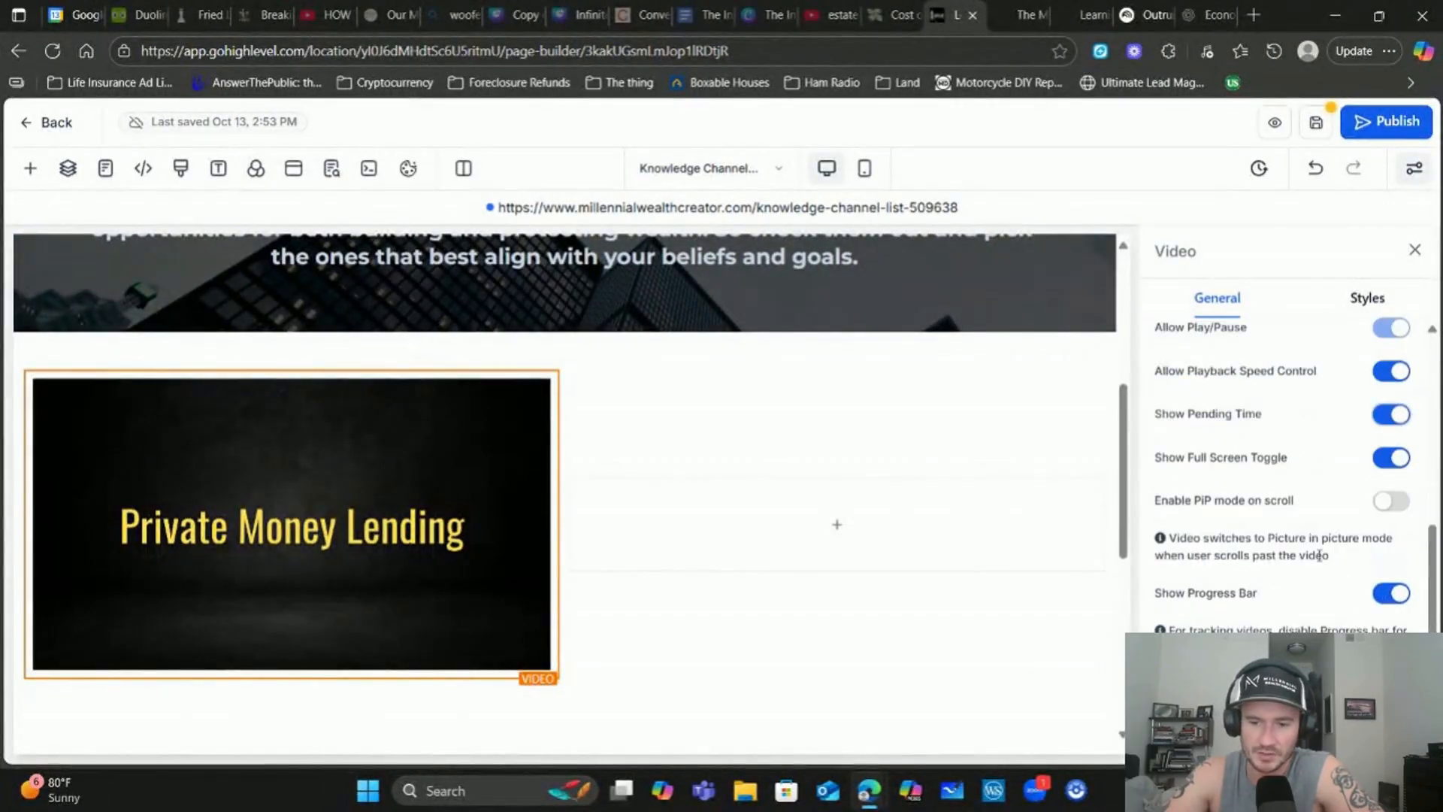
{"action": "scroll", "coordinate": [1321, 419], "scroll_direction": "down", "scroll_amount": 3}
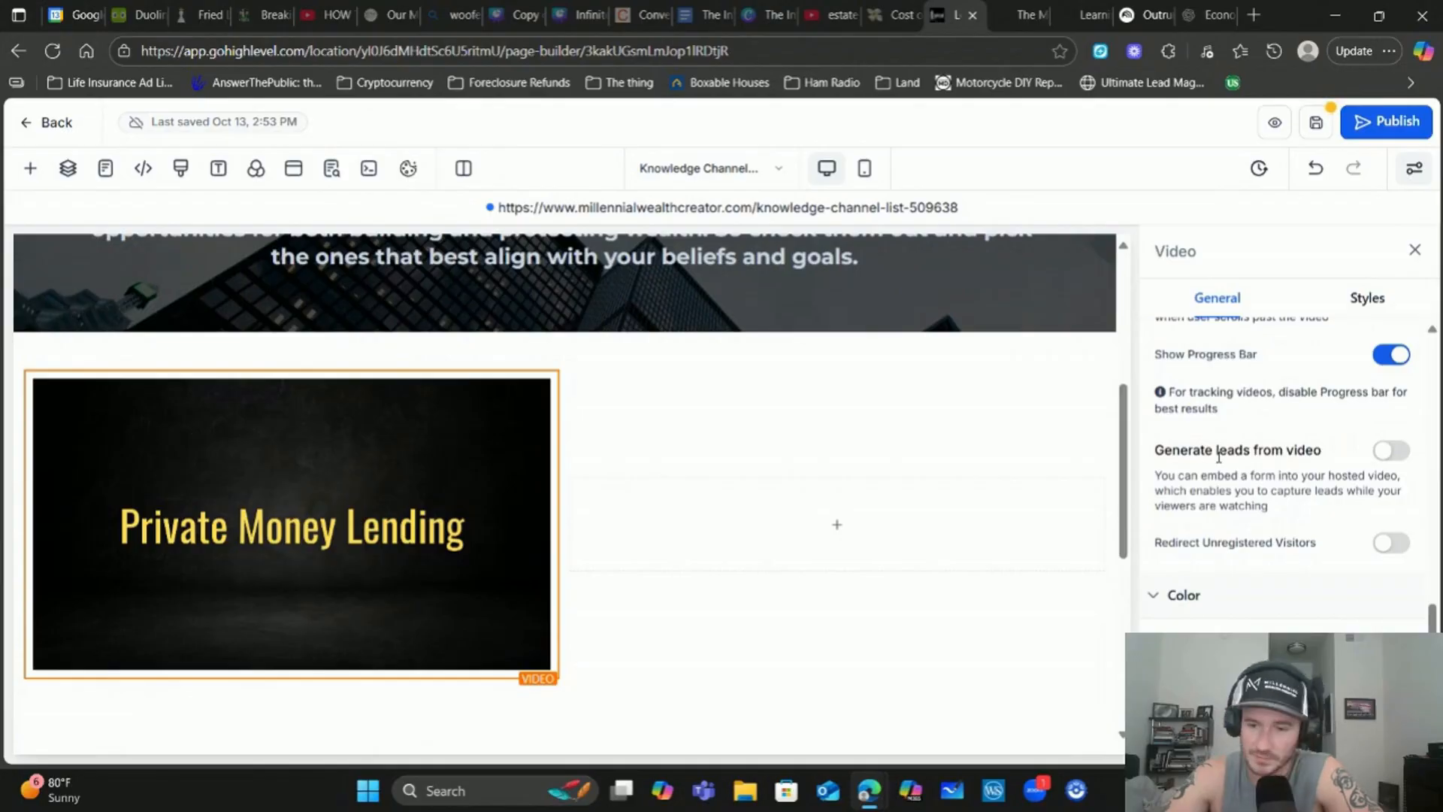
{"action": "left_click", "coordinate": [1387, 454]}
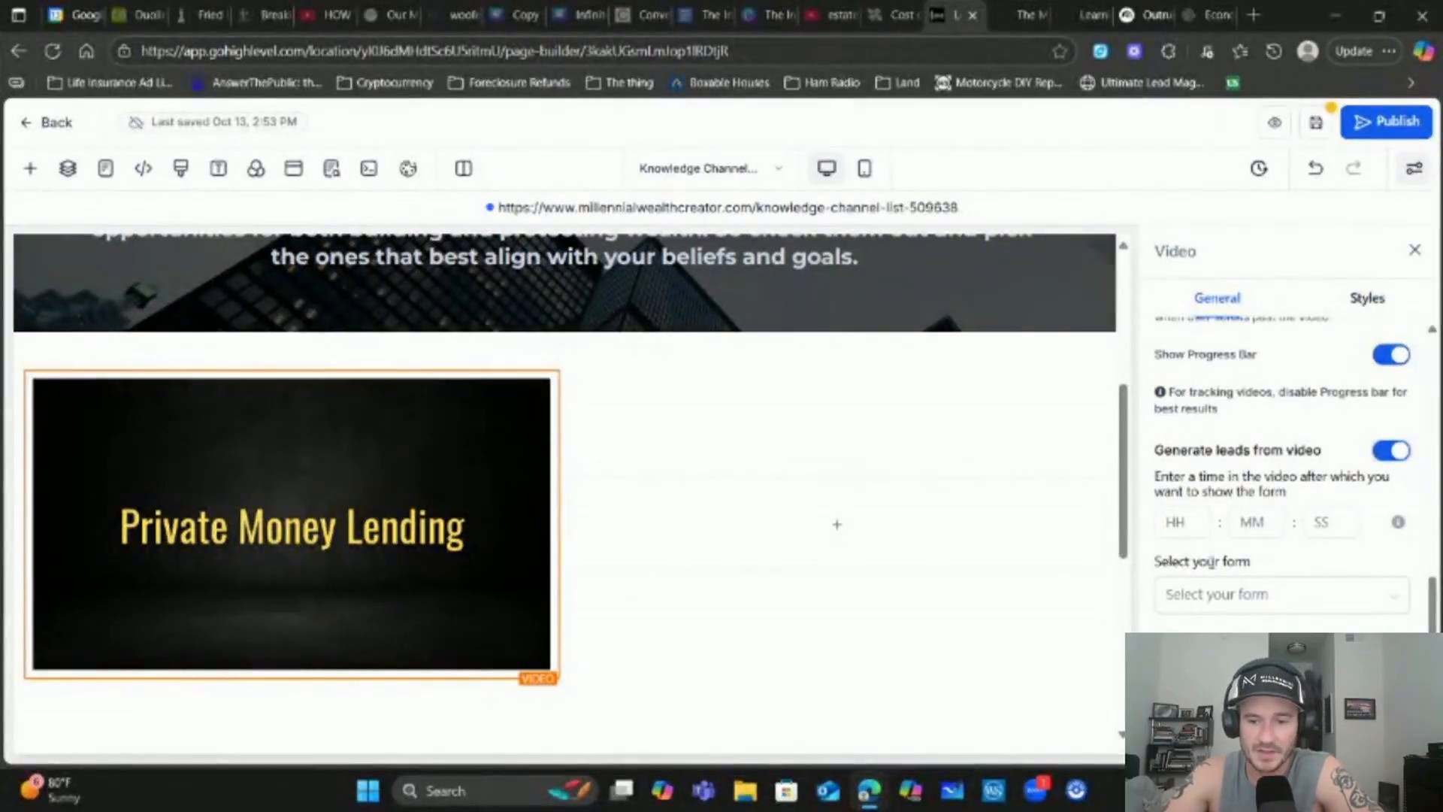
{"action": "left_click", "coordinate": [1188, 520]}
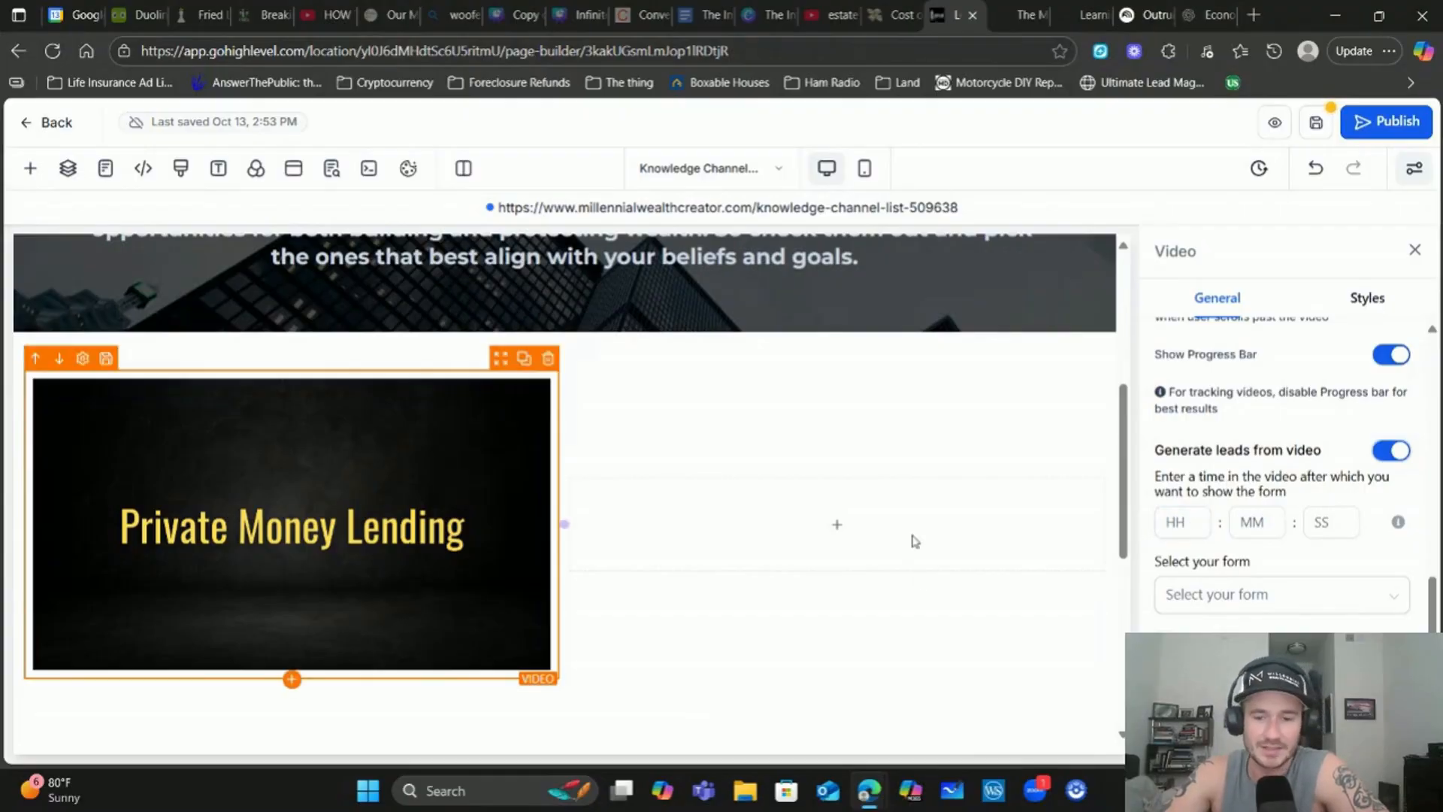
Show the lead form at minute 4, let viewers close it to continue, and close the Video panel
{"action": "left_click", "coordinate": [1268, 518]}
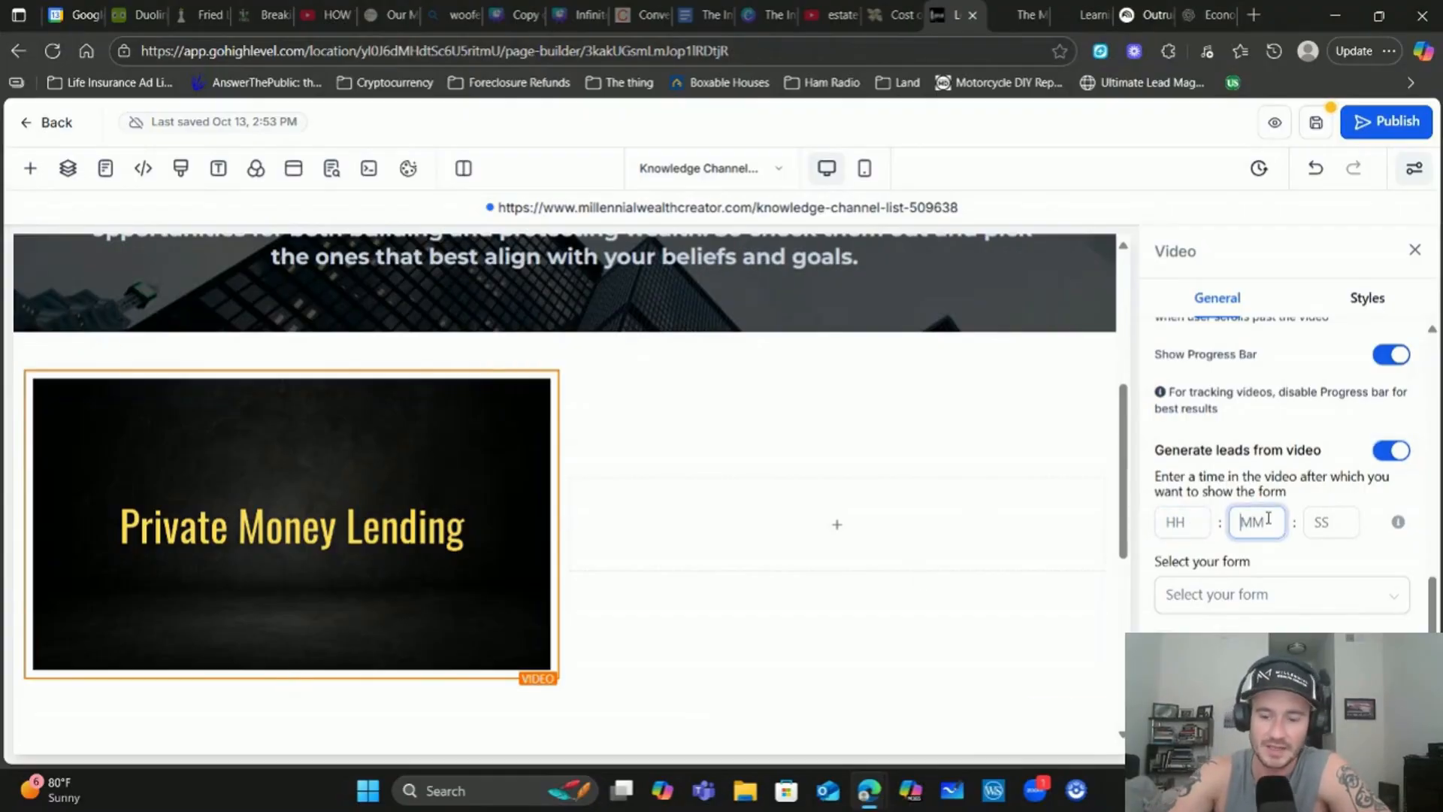
{"action": "type", "text": "4"}
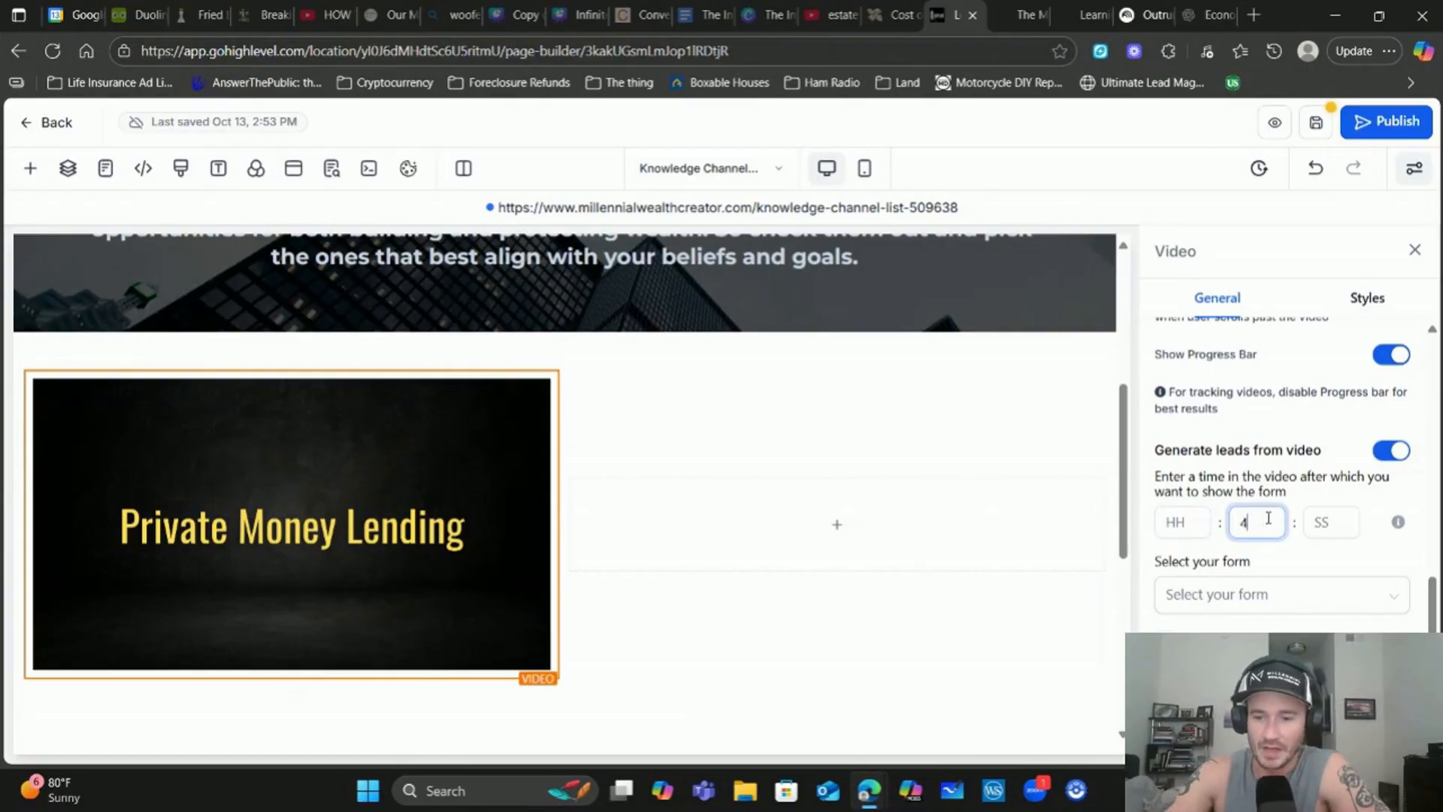
{"action": "scroll", "coordinate": [1290, 497], "scroll_direction": "down", "scroll_amount": 2}
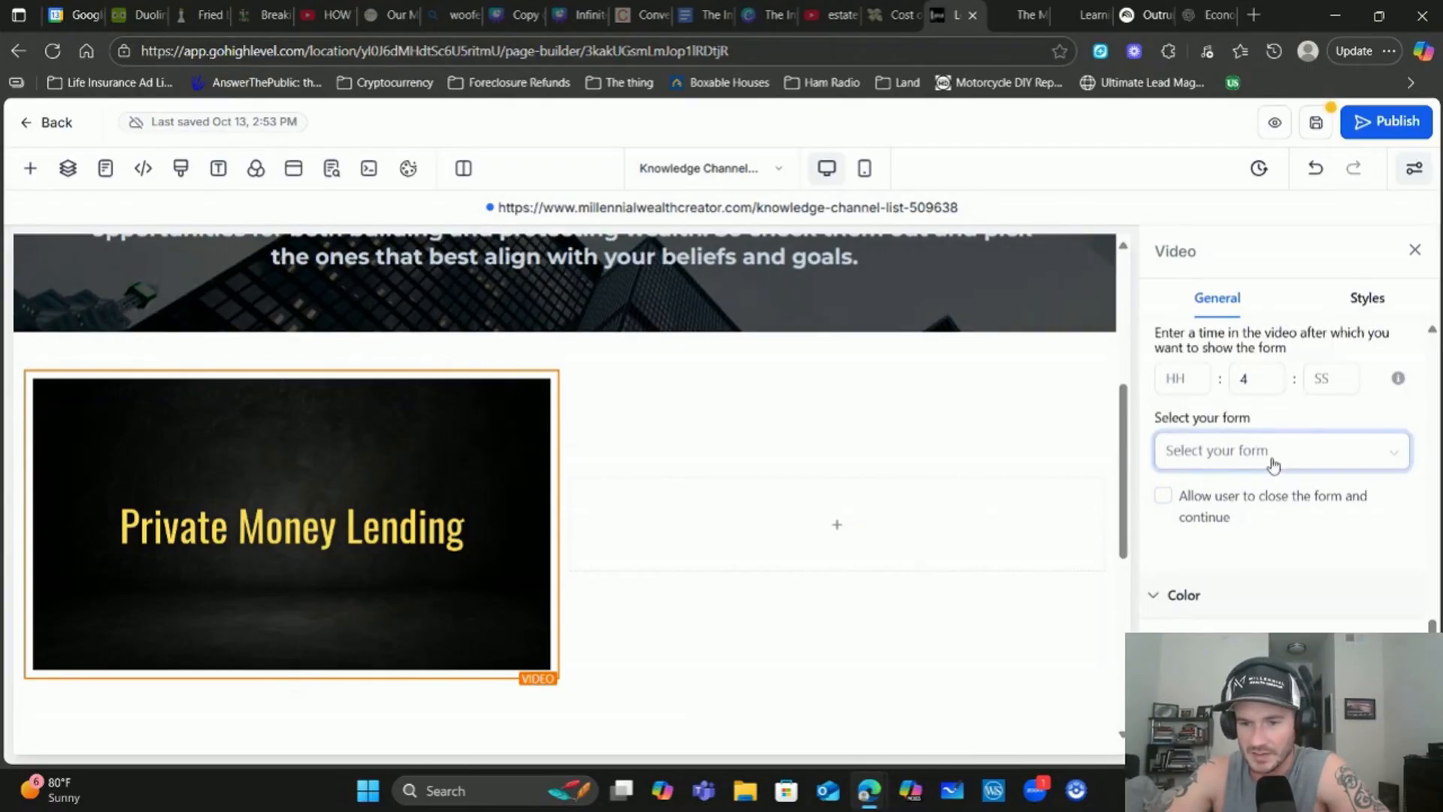
{"action": "left_click", "coordinate": [1246, 378]}
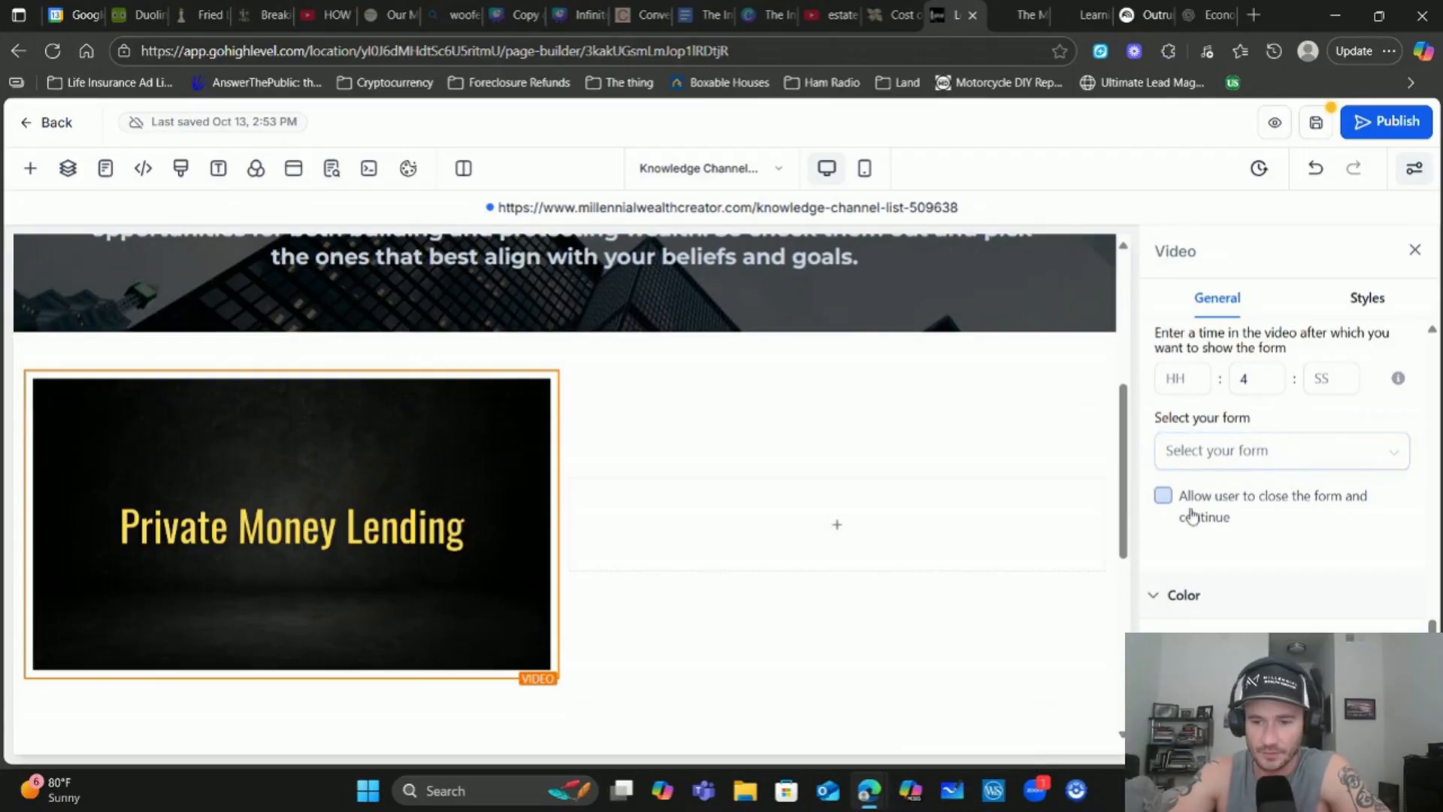
{"action": "left_click", "coordinate": [1164, 496]}
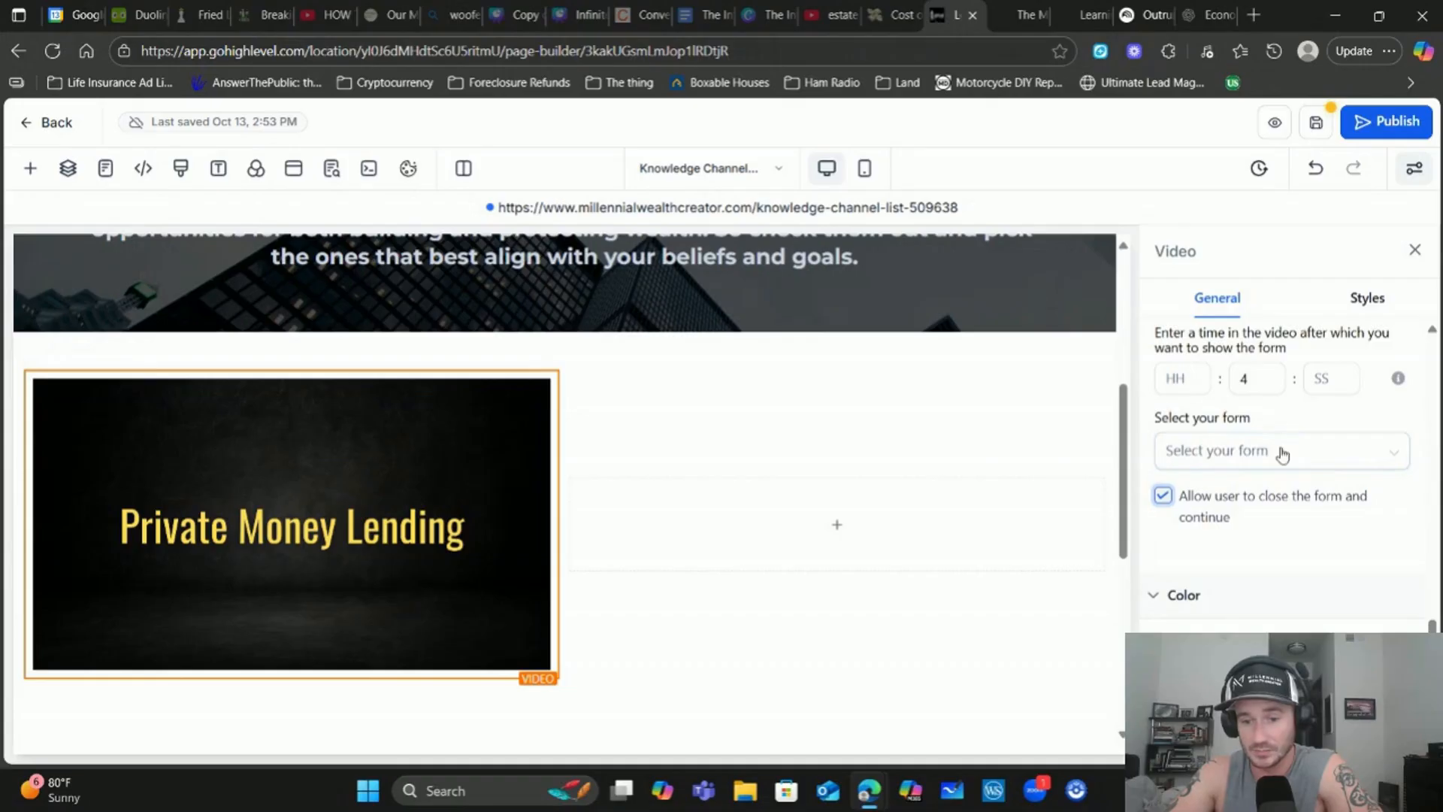
{"action": "scroll", "coordinate": [1282, 453], "scroll_direction": "up", "scroll_amount": 10}
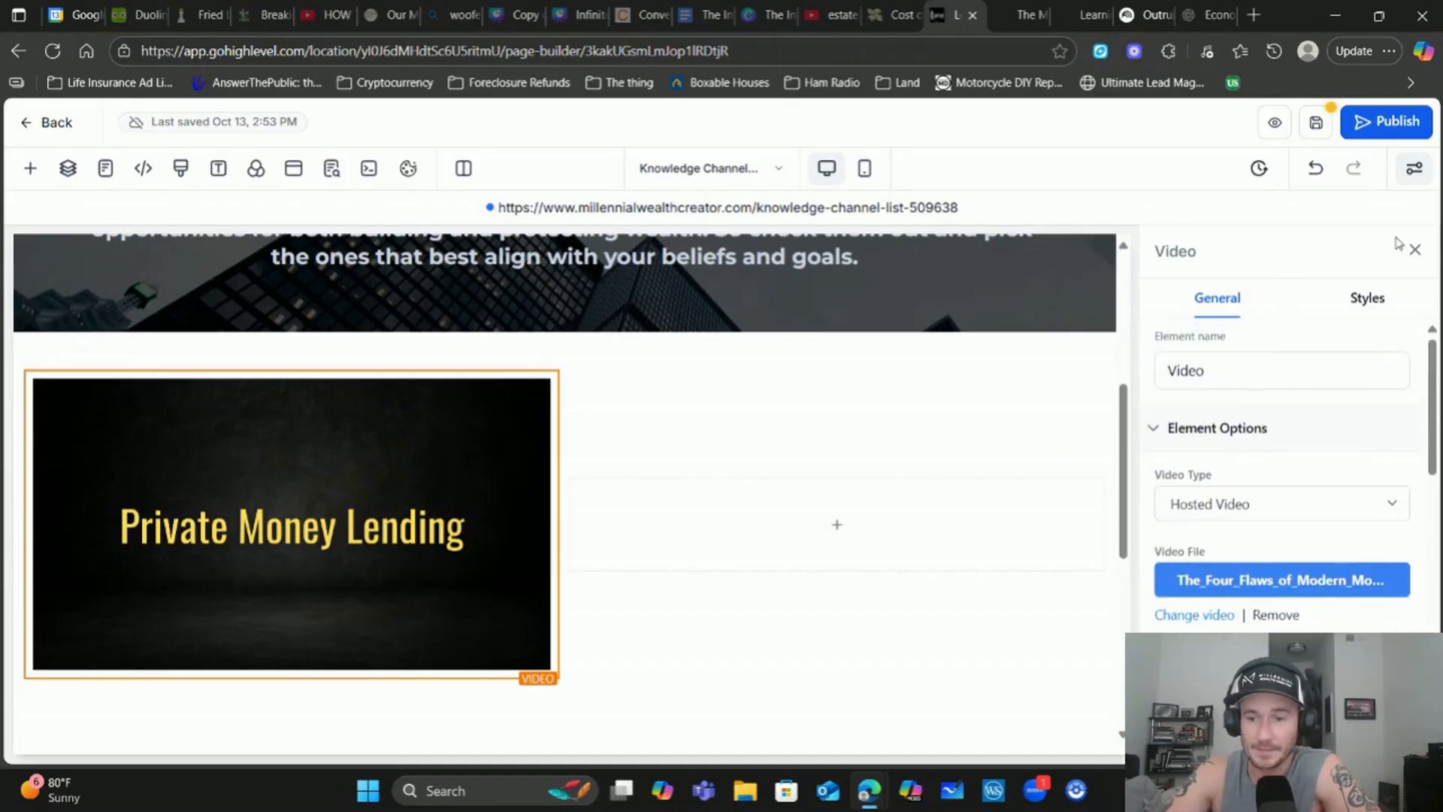
{"action": "left_click", "coordinate": [1415, 250]}
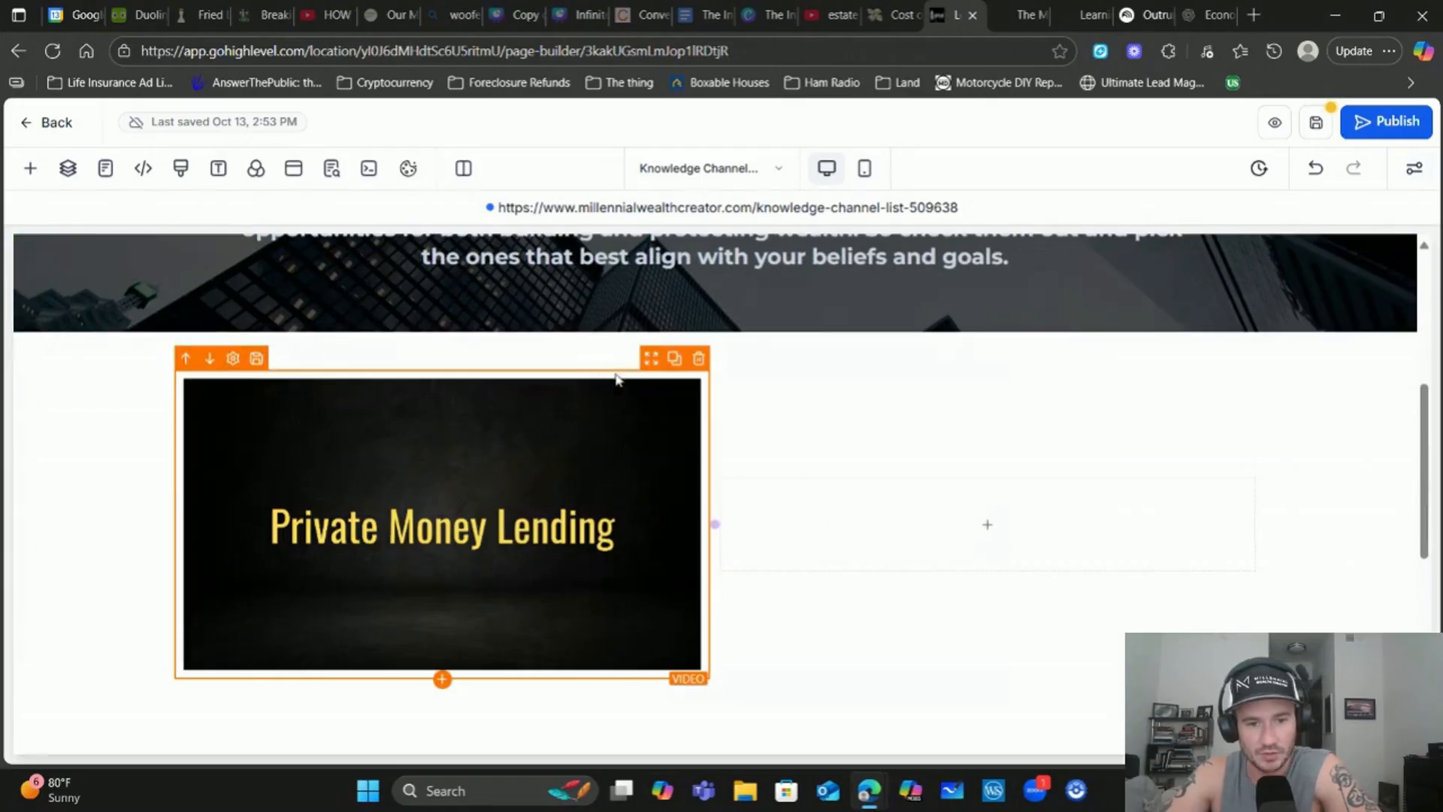
Duplicate the Private Money Lending video and drag the copy into the row's empty right column
{"action": "left_click", "coordinate": [679, 350]}
{"action": "scroll", "coordinate": [539, 524], "scroll_direction": "down", "scroll_amount": 1}
{"action": "scroll", "coordinate": [539, 524], "scroll_direction": "down", "scroll_amount": 1}
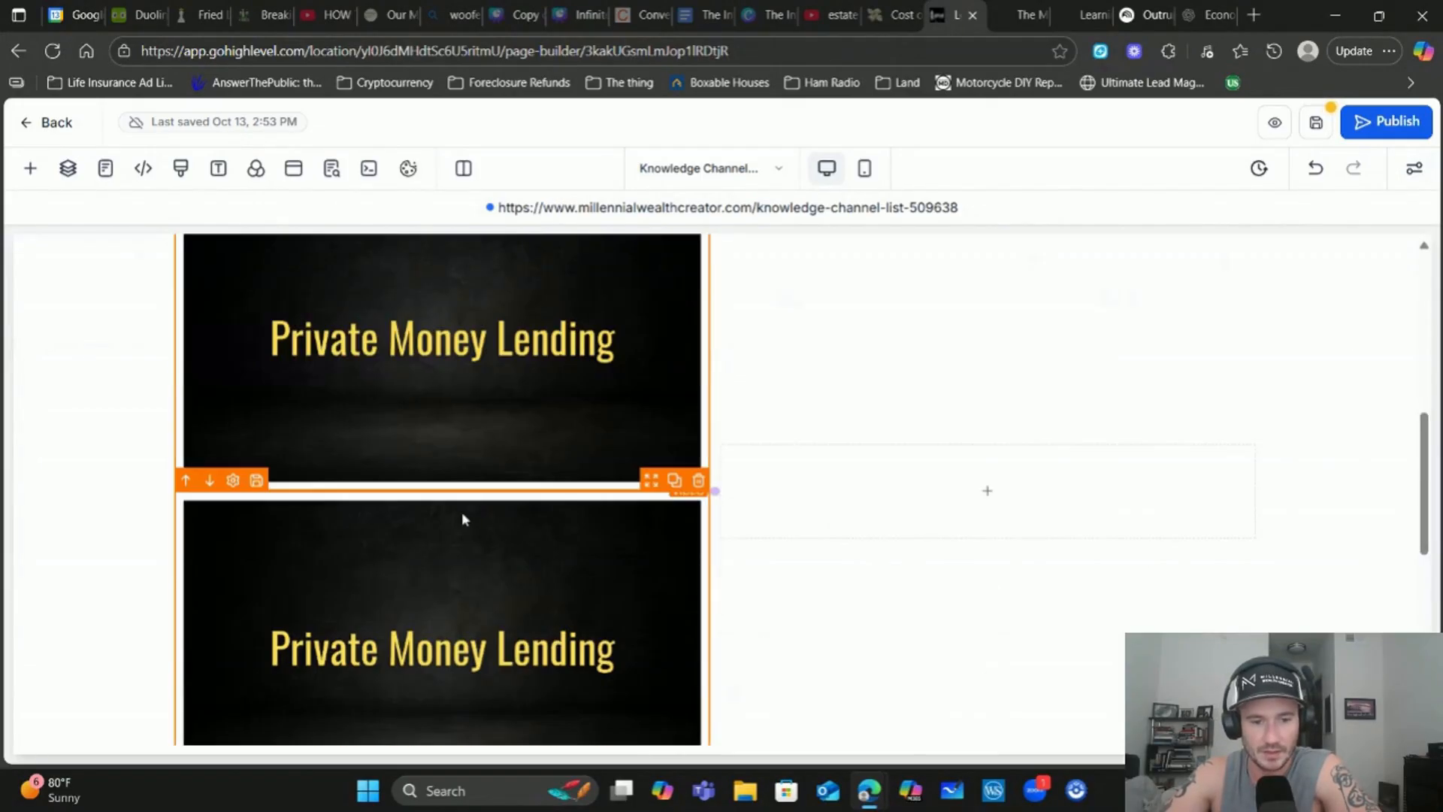
{"action": "left_click", "coordinate": [808, 422]}
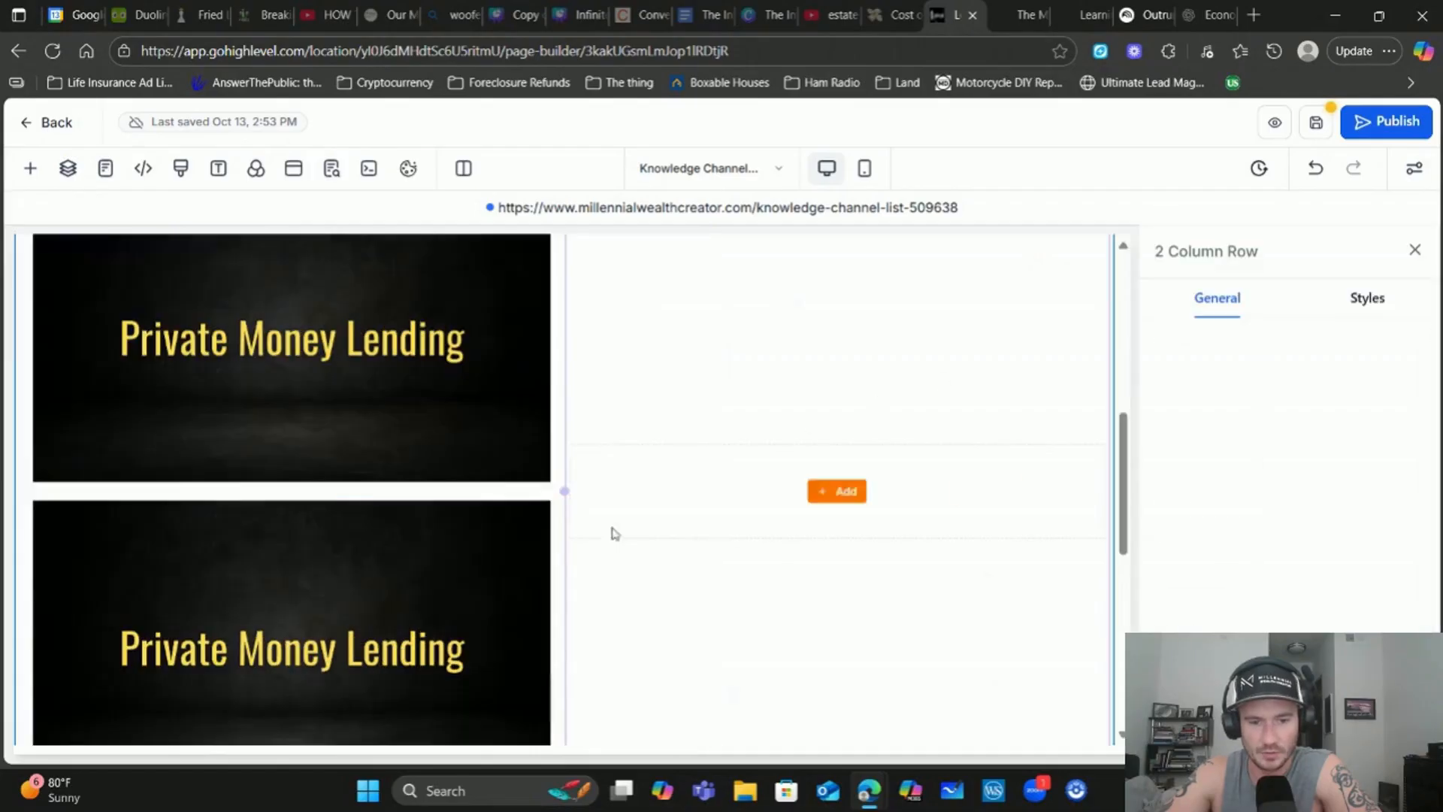
{"action": "left_click", "coordinate": [461, 553]}
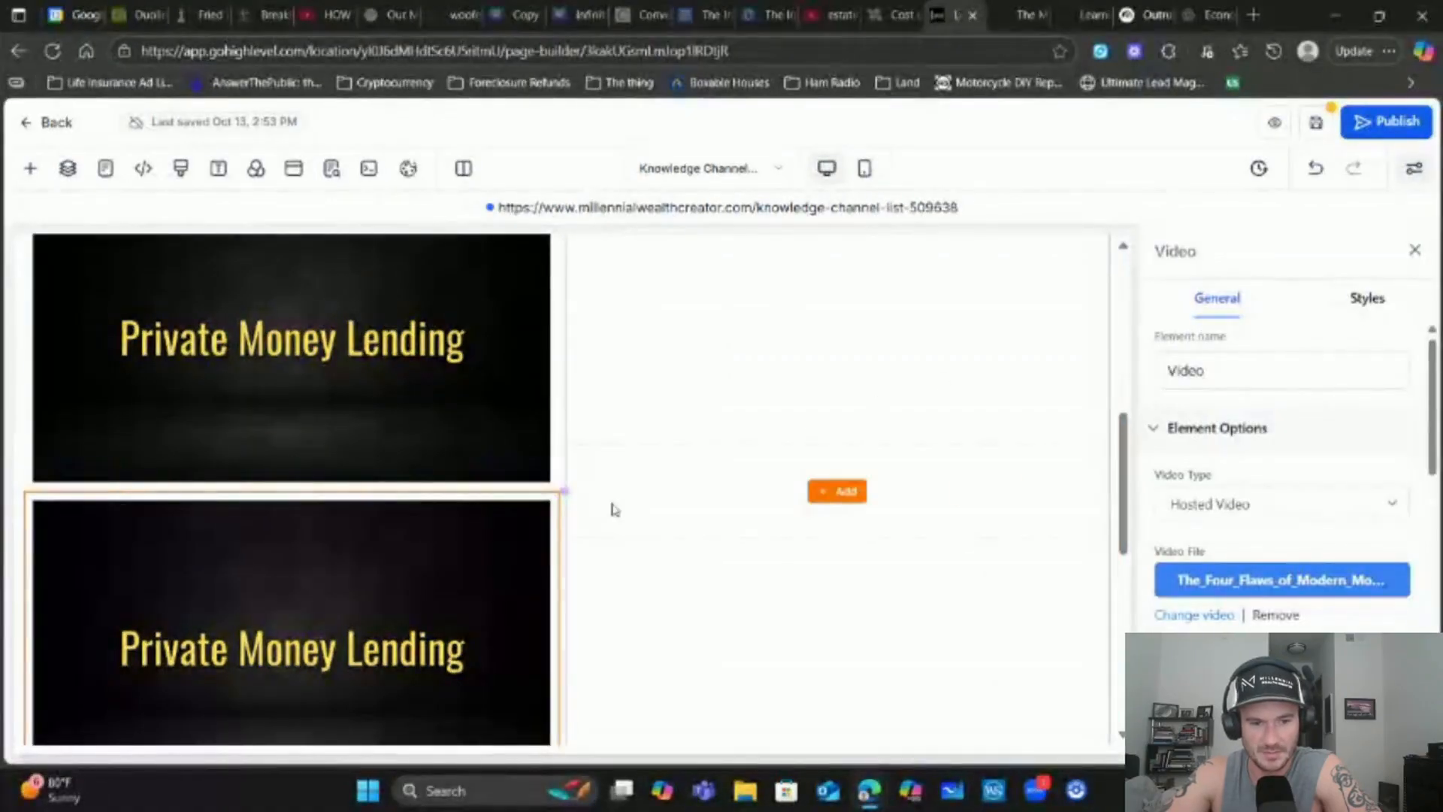
{"action": "left_click", "coordinate": [500, 490]}
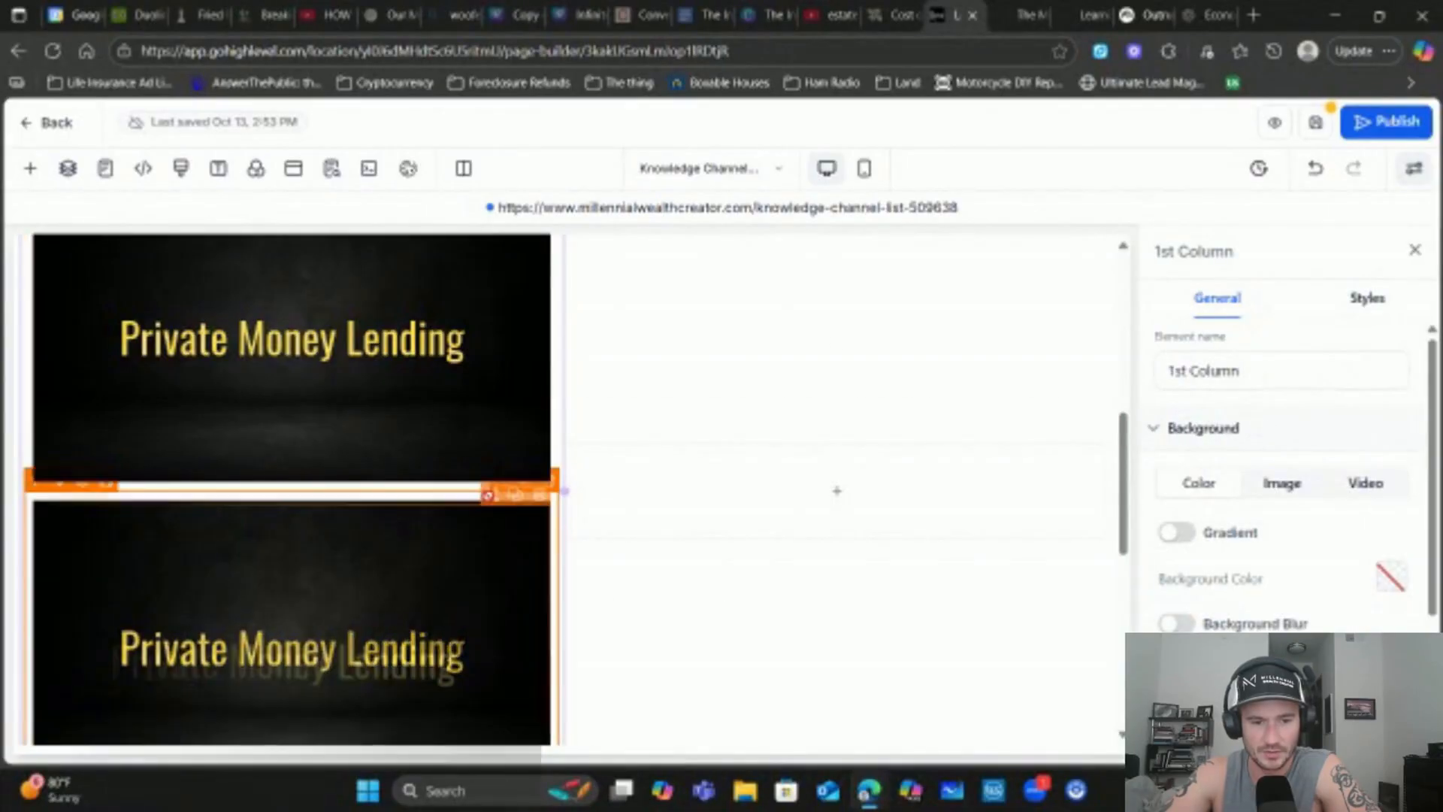
{"action": "left_click_drag", "start_coordinate": [500, 490], "coordinate": [1060, 443]}
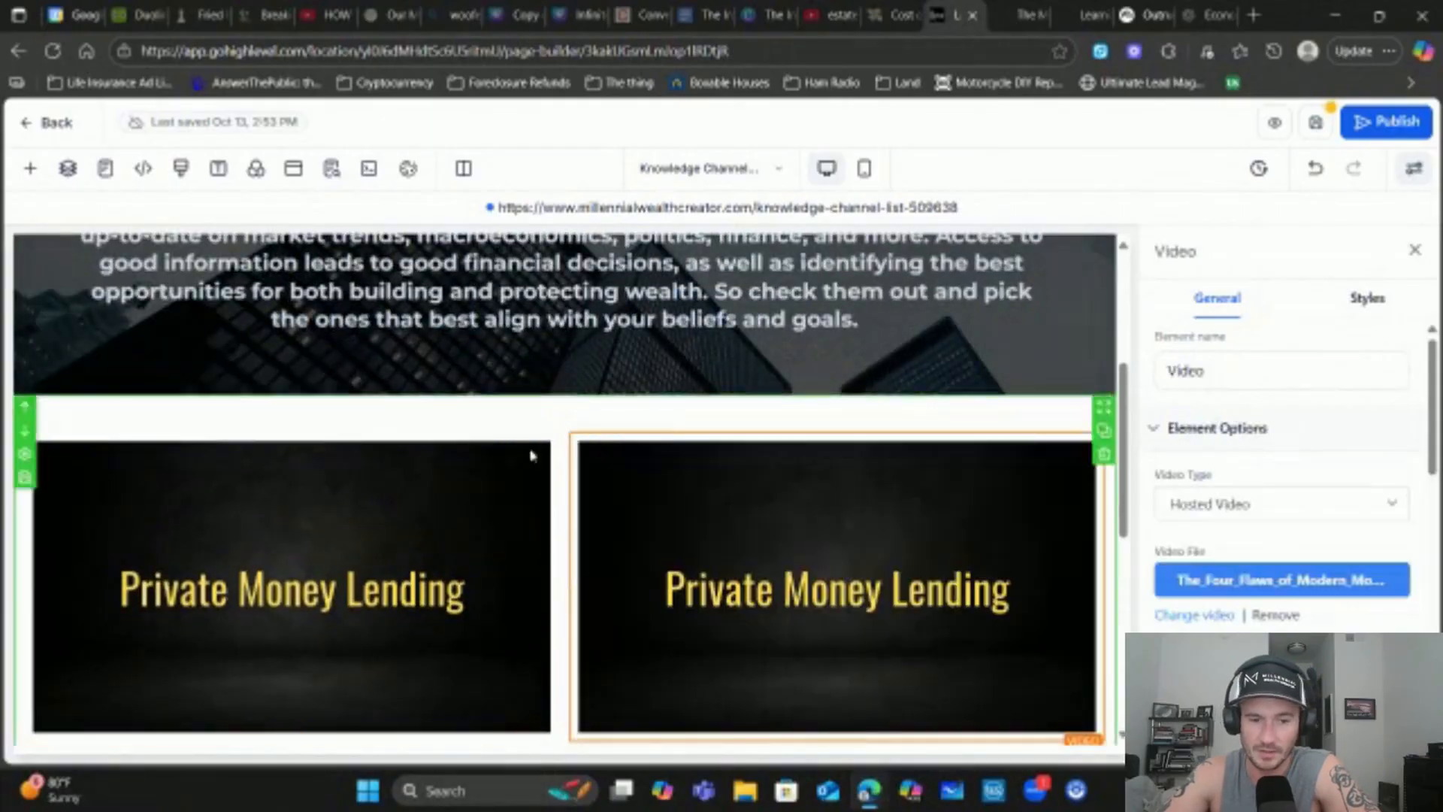
{"action": "scroll", "coordinate": [531, 451], "scroll_direction": "down", "scroll_amount": 3}
{"action": "scroll", "coordinate": [865, 416], "scroll_direction": "up", "scroll_amount": 3}
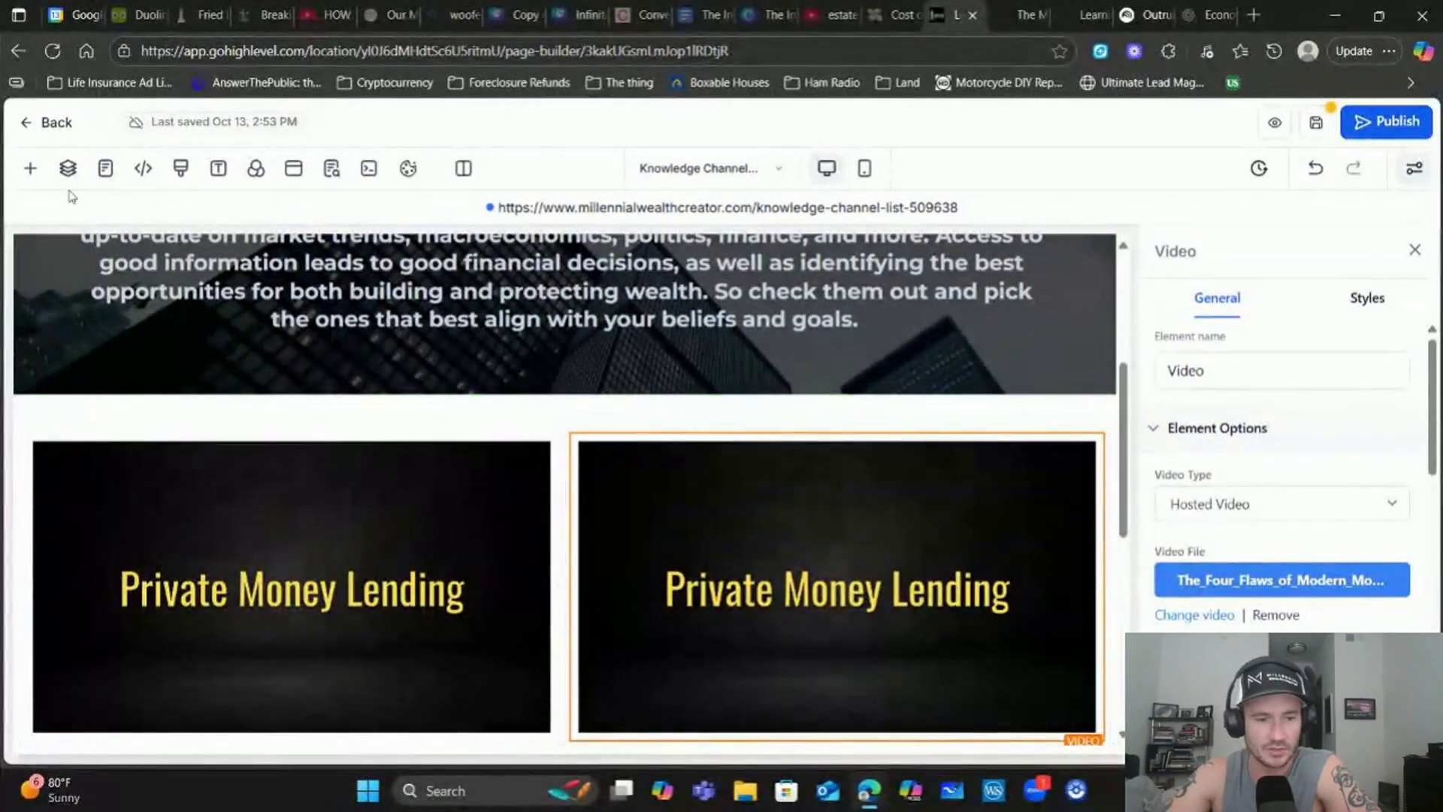
{"action": "scroll", "coordinate": [296, 465], "scroll_direction": "down", "scroll_amount": 3}
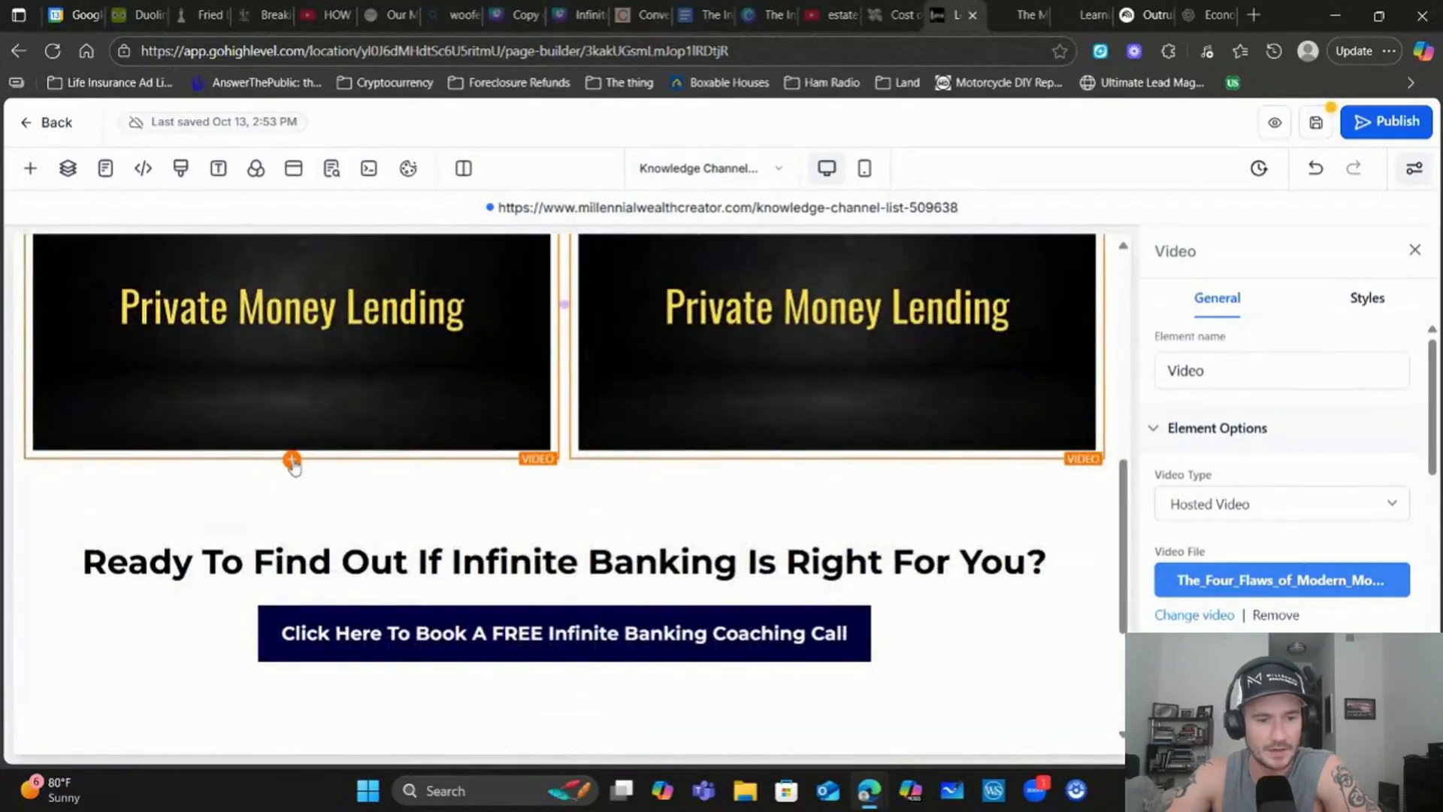
Add a sub-headline above the left video reading 'What this video is about'
{"action": "left_click", "coordinate": [292, 460]}
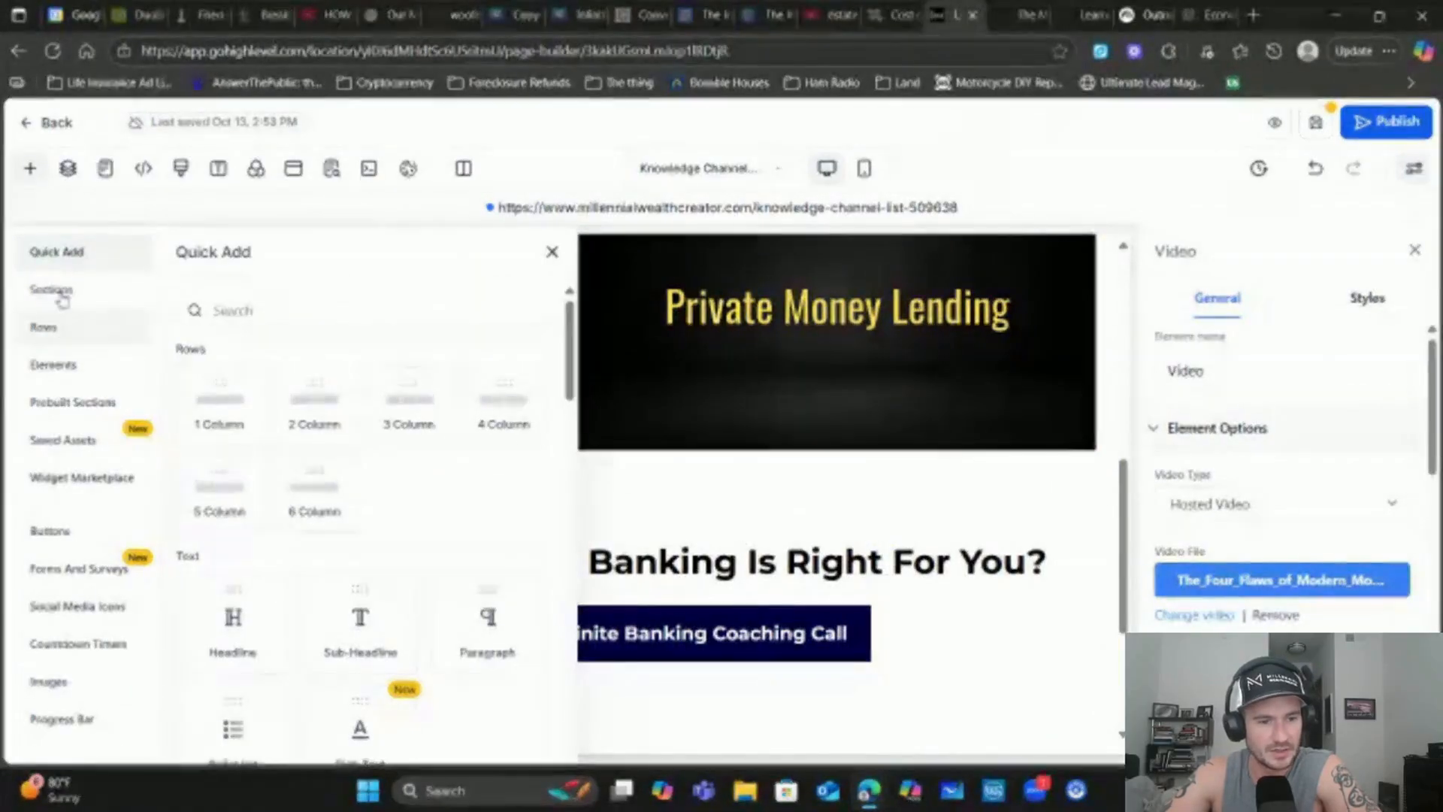
{"action": "left_click", "coordinate": [53, 290]}
{"action": "left_click", "coordinate": [46, 372]}
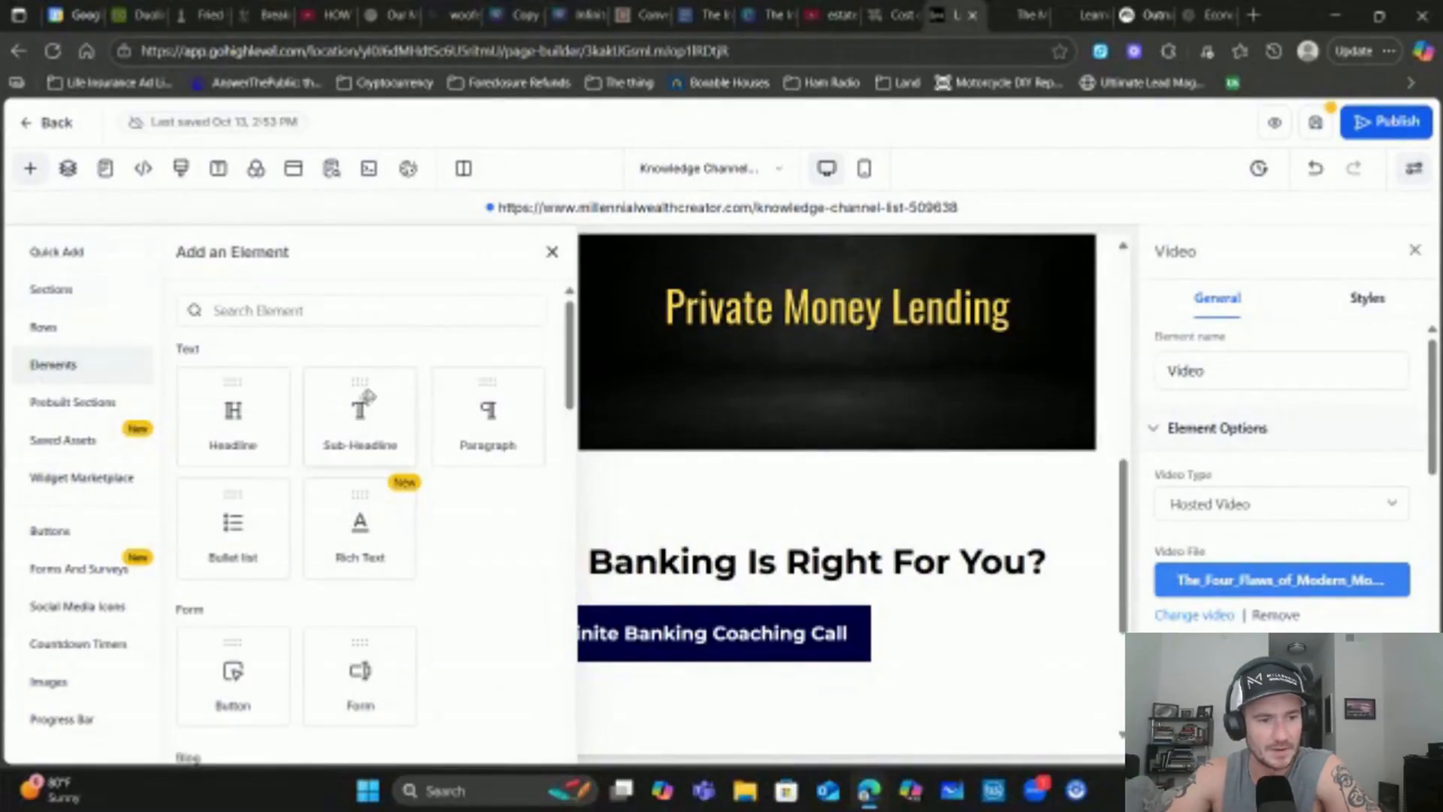
{"action": "left_click", "coordinate": [389, 422]}
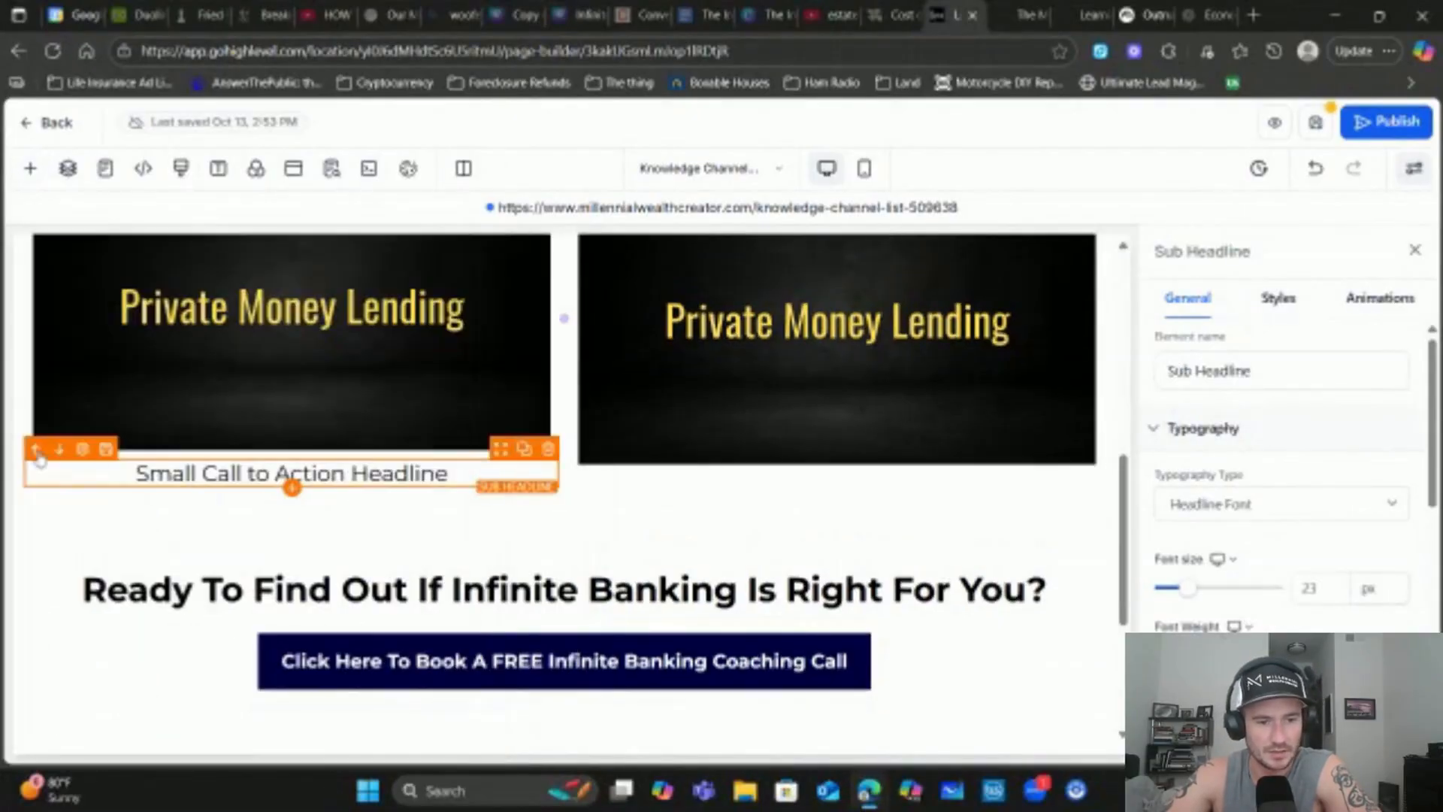
{"action": "left_click", "coordinate": [38, 451]}
{"action": "key", "text": "ctrl+z"}
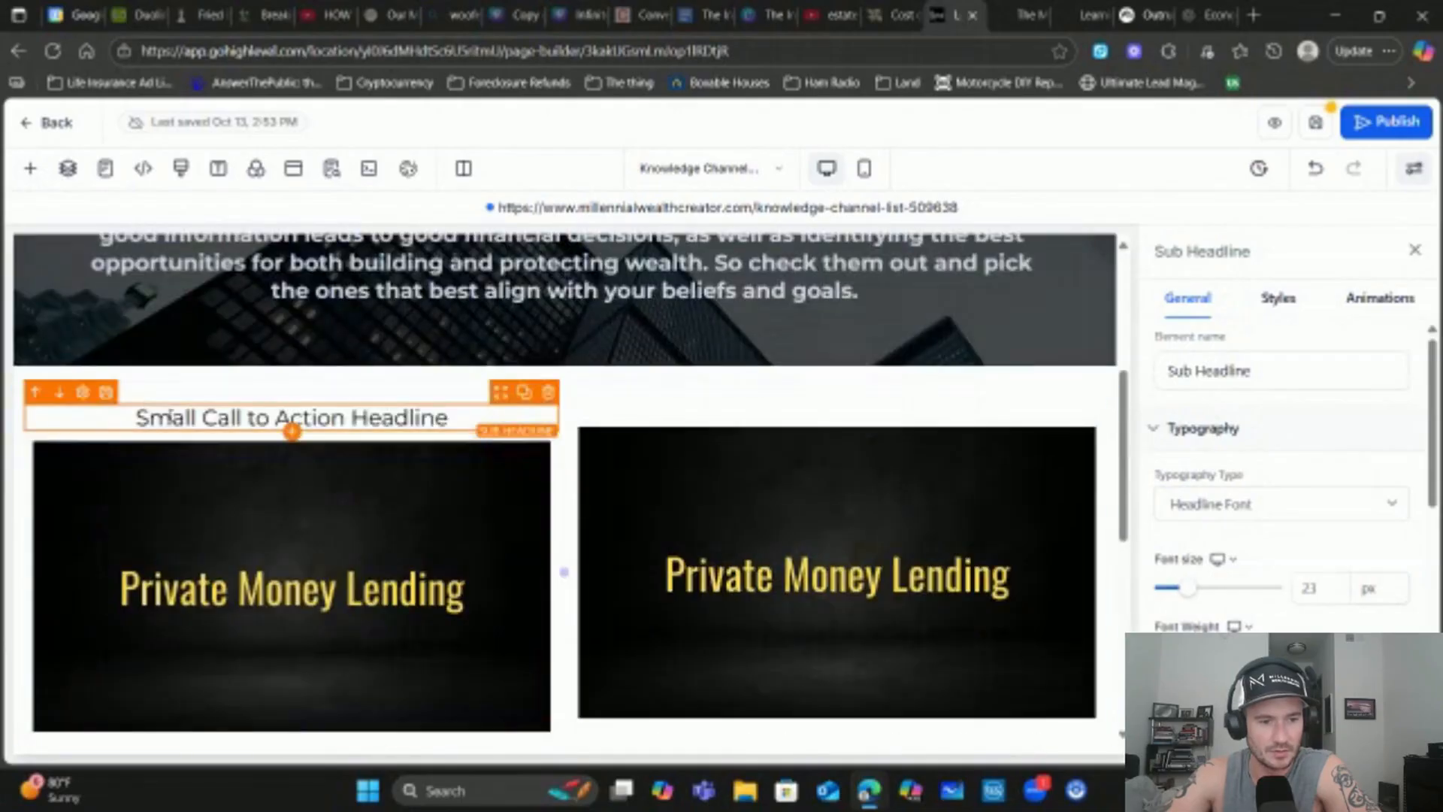
{"action": "double_click", "coordinate": [292, 418]}
{"action": "type", "text": "W"}
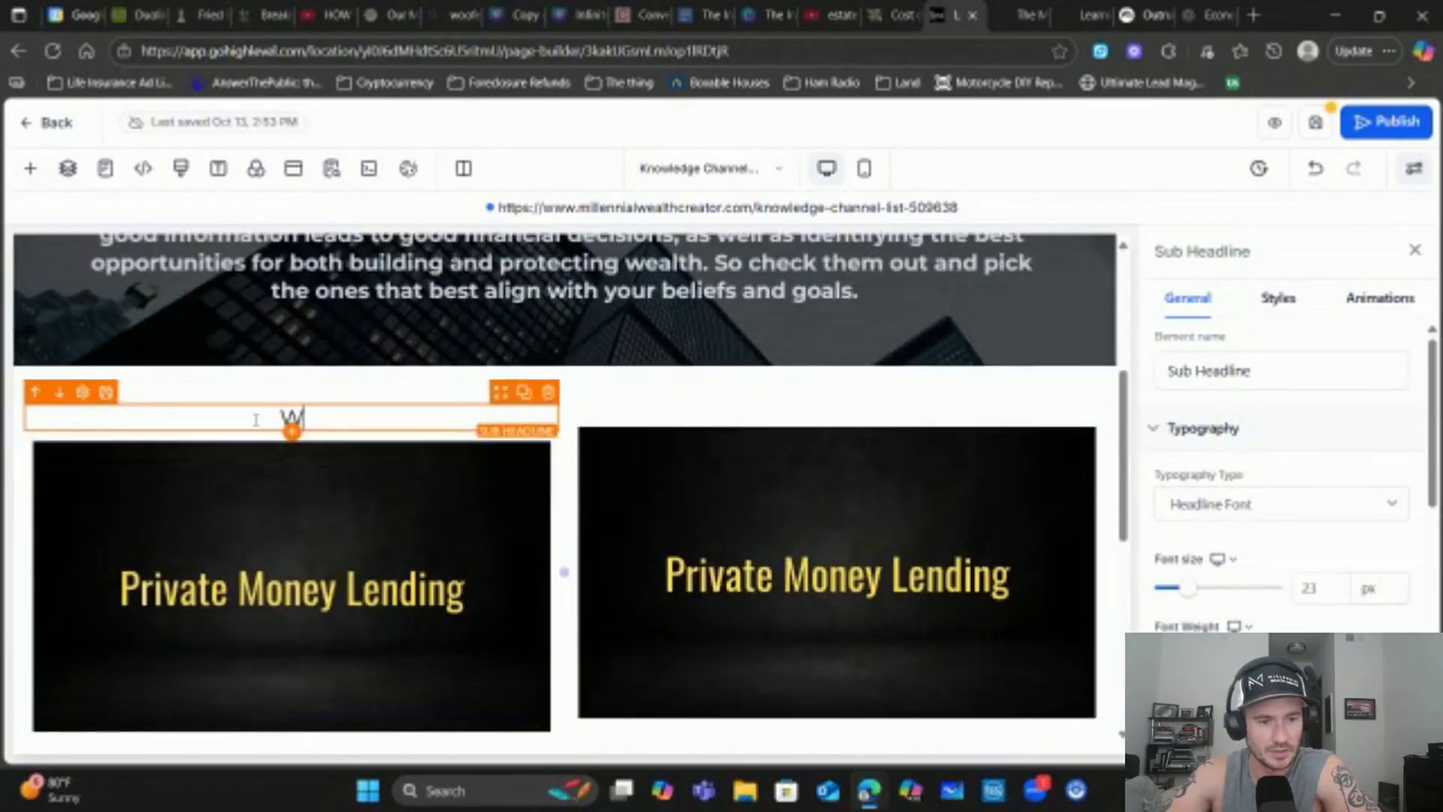
{"action": "type", "text": "hat this video is about"}
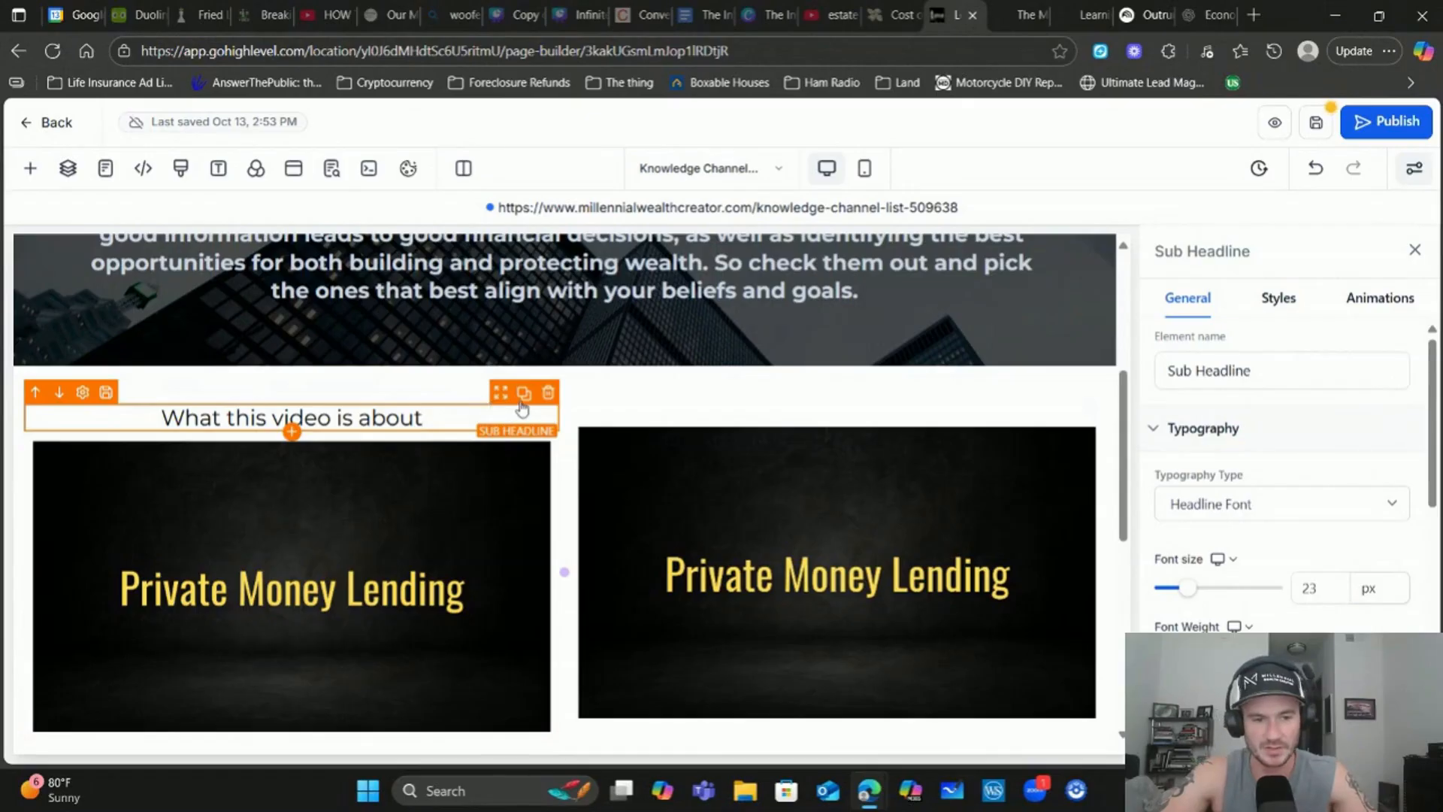
Copy the sub-headline above the right video, then duplicate the whole two-video row
{"action": "left_click", "coordinate": [524, 392]}
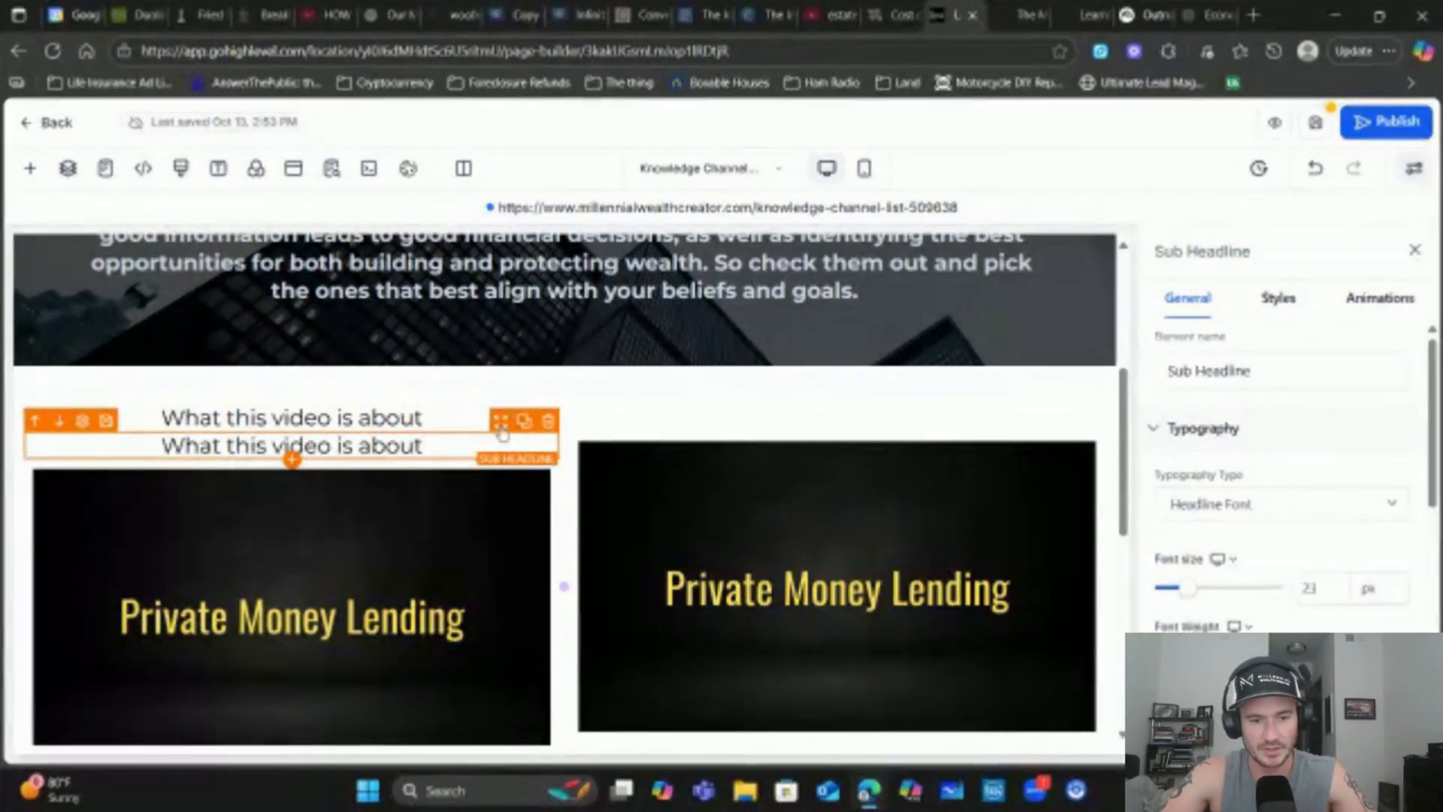
{"action": "left_click_drag", "start_coordinate": [502, 430], "coordinate": [837, 406]}
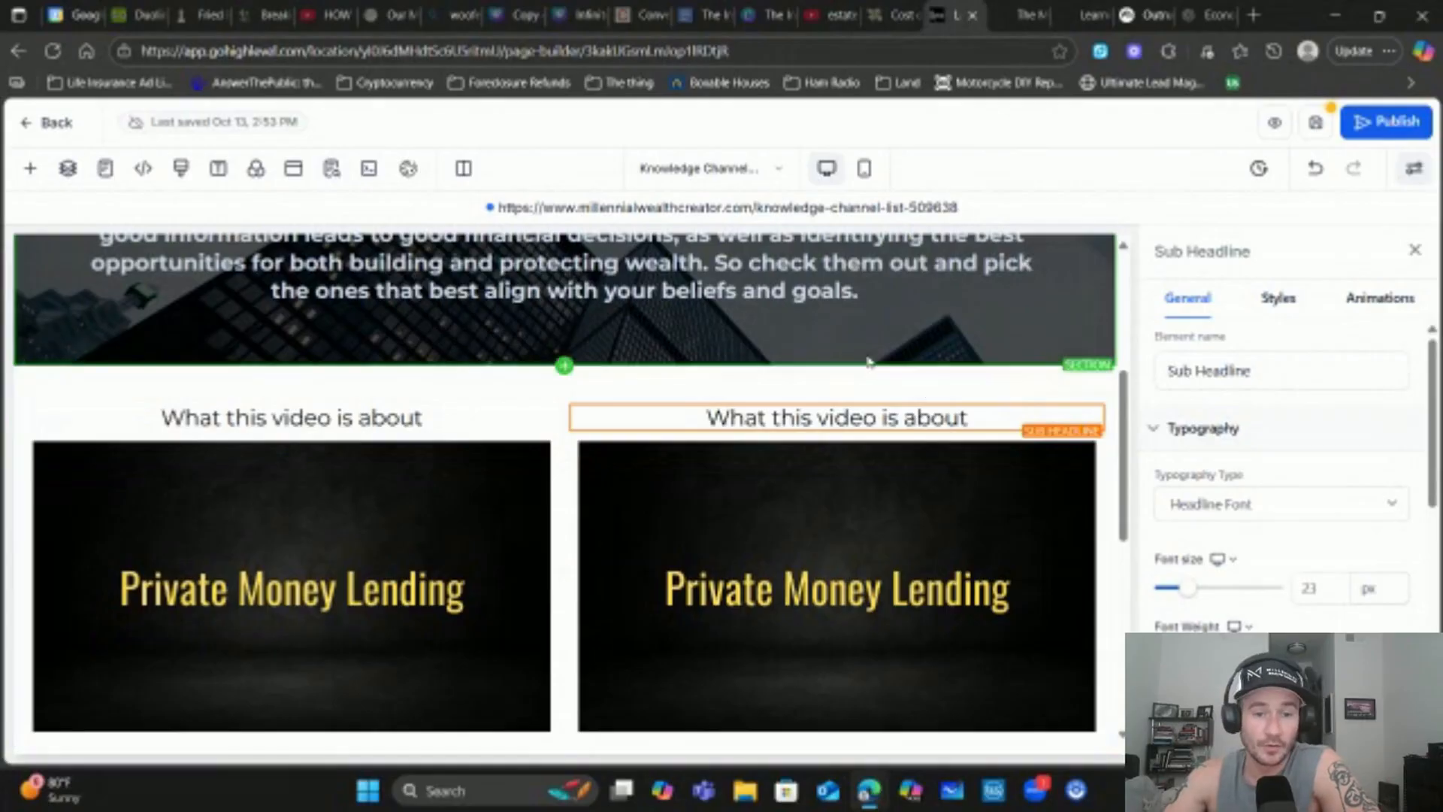
{"action": "scroll", "coordinate": [981, 397], "scroll_direction": "down", "scroll_amount": 1}
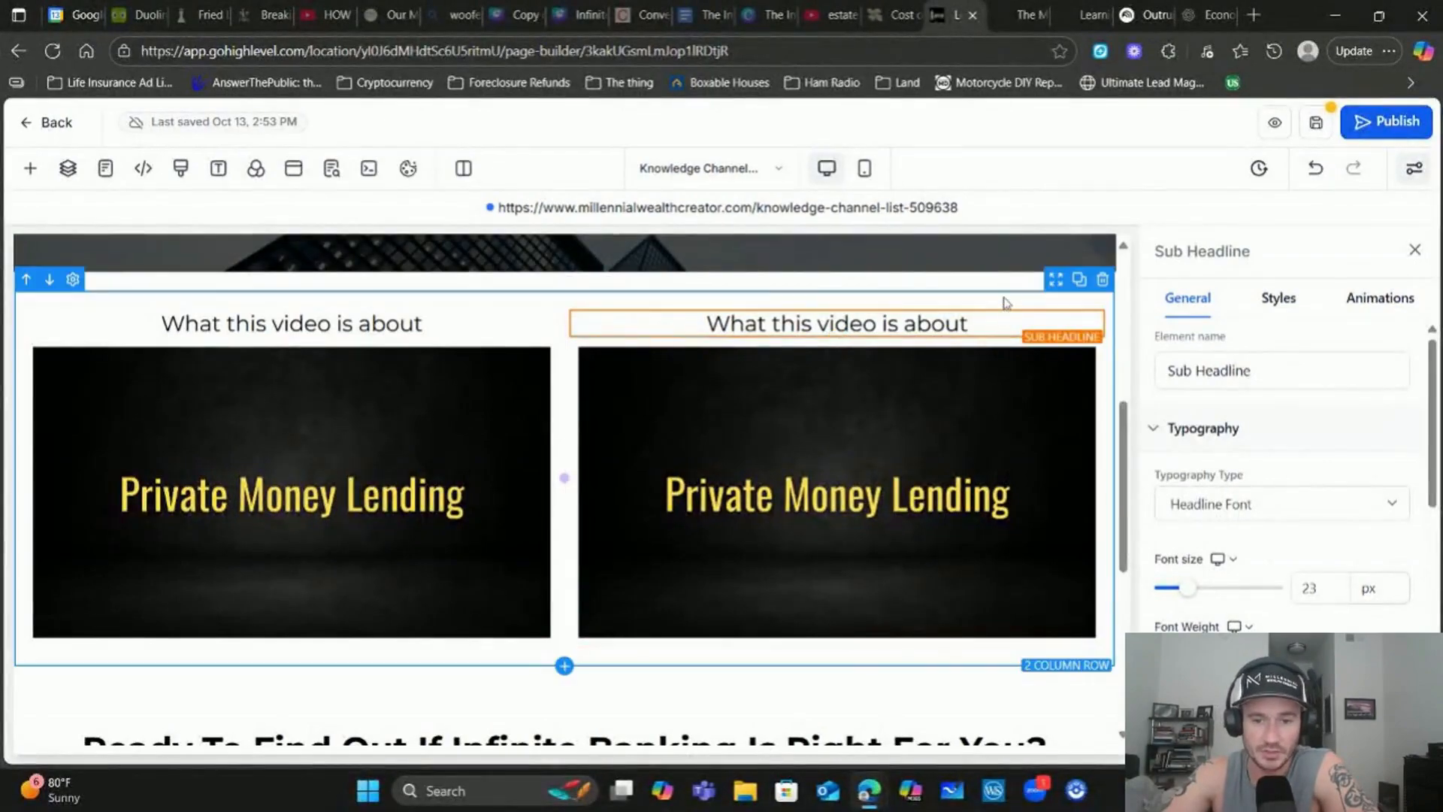
{"action": "left_click", "coordinate": [1080, 283]}
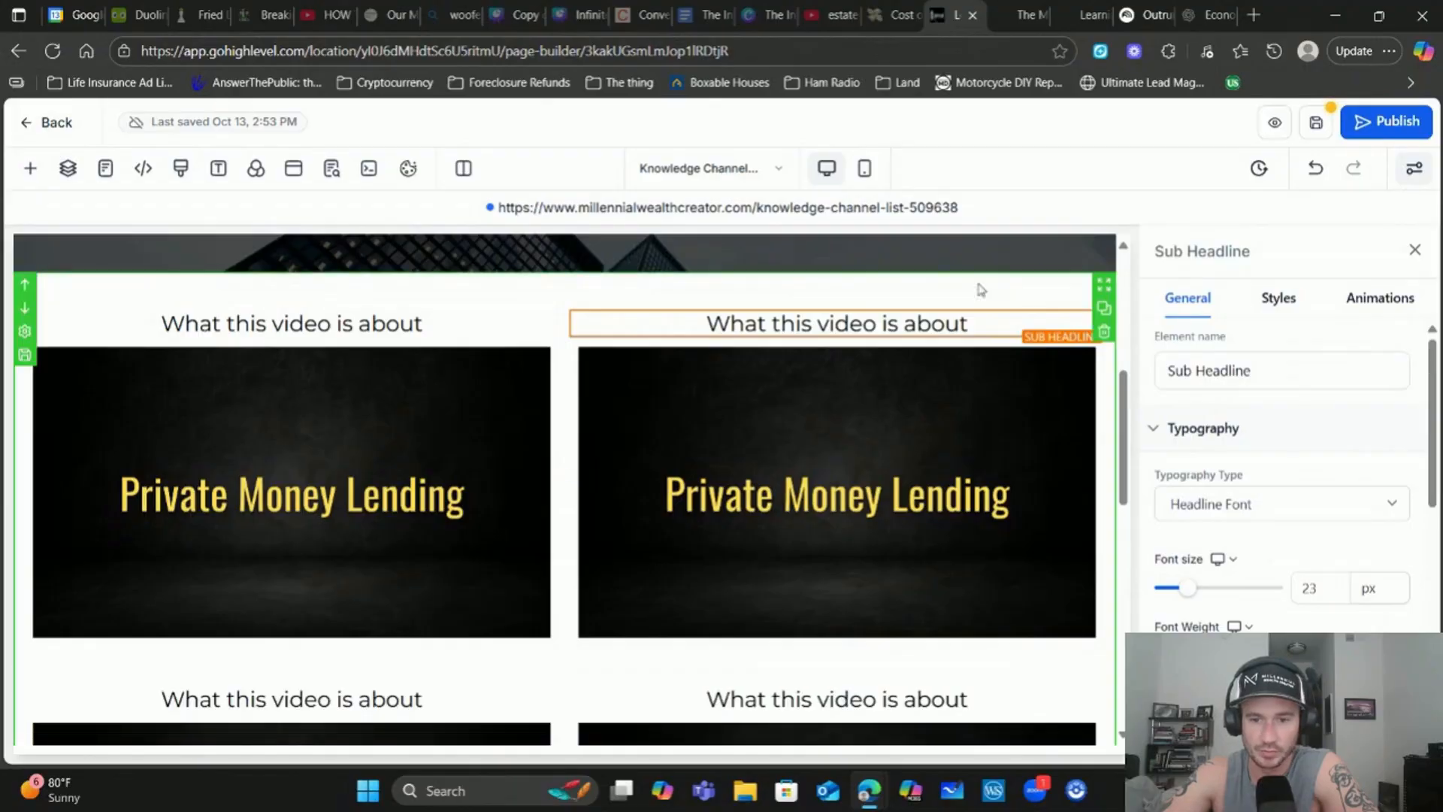
{"action": "scroll", "coordinate": [757, 483], "scroll_direction": "down", "scroll_amount": 3}
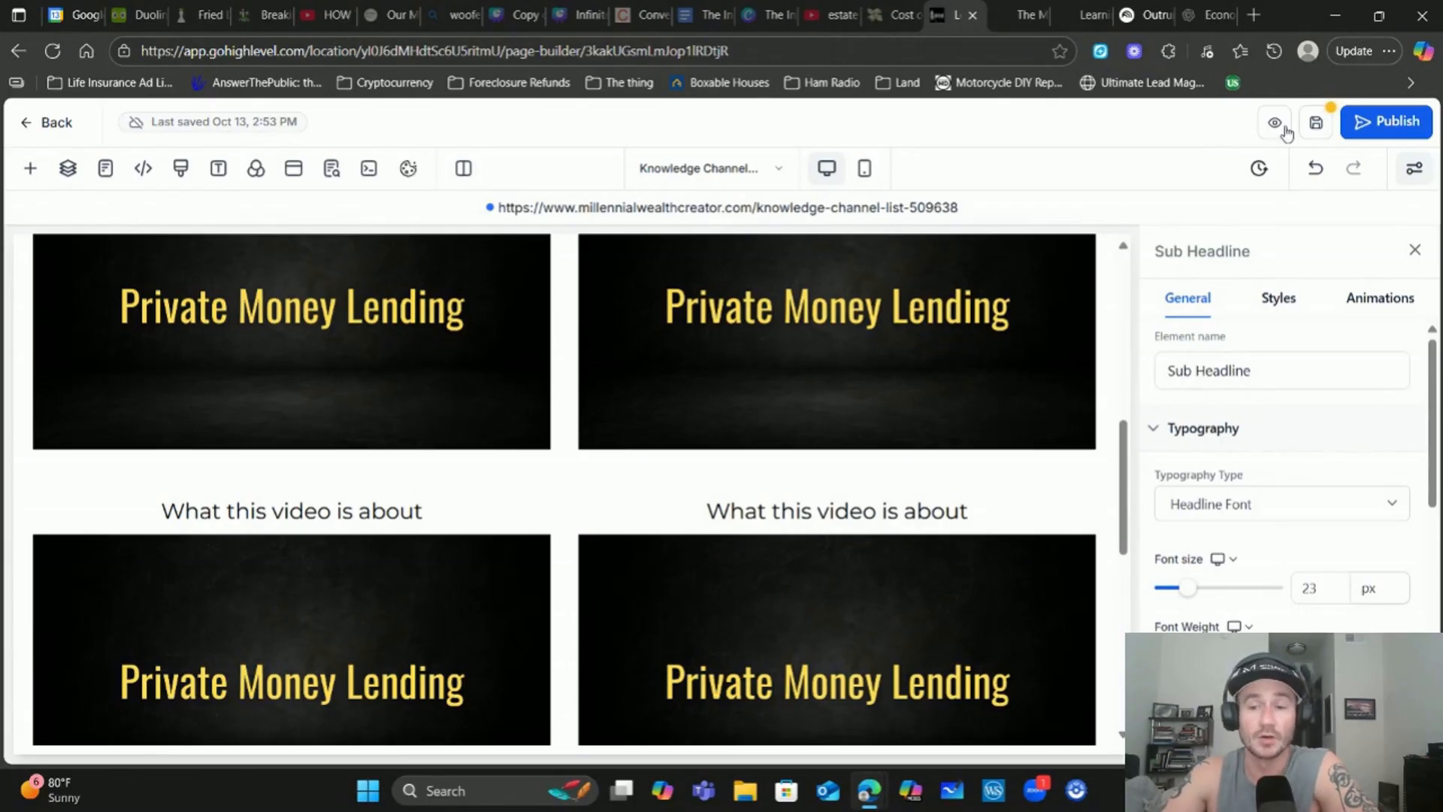
{"action": "scroll", "coordinate": [1045, 353], "scroll_direction": "down", "scroll_amount": 10}
{"action": "scroll", "coordinate": [313, 451], "scroll_direction": "up", "scroll_amount": 6}
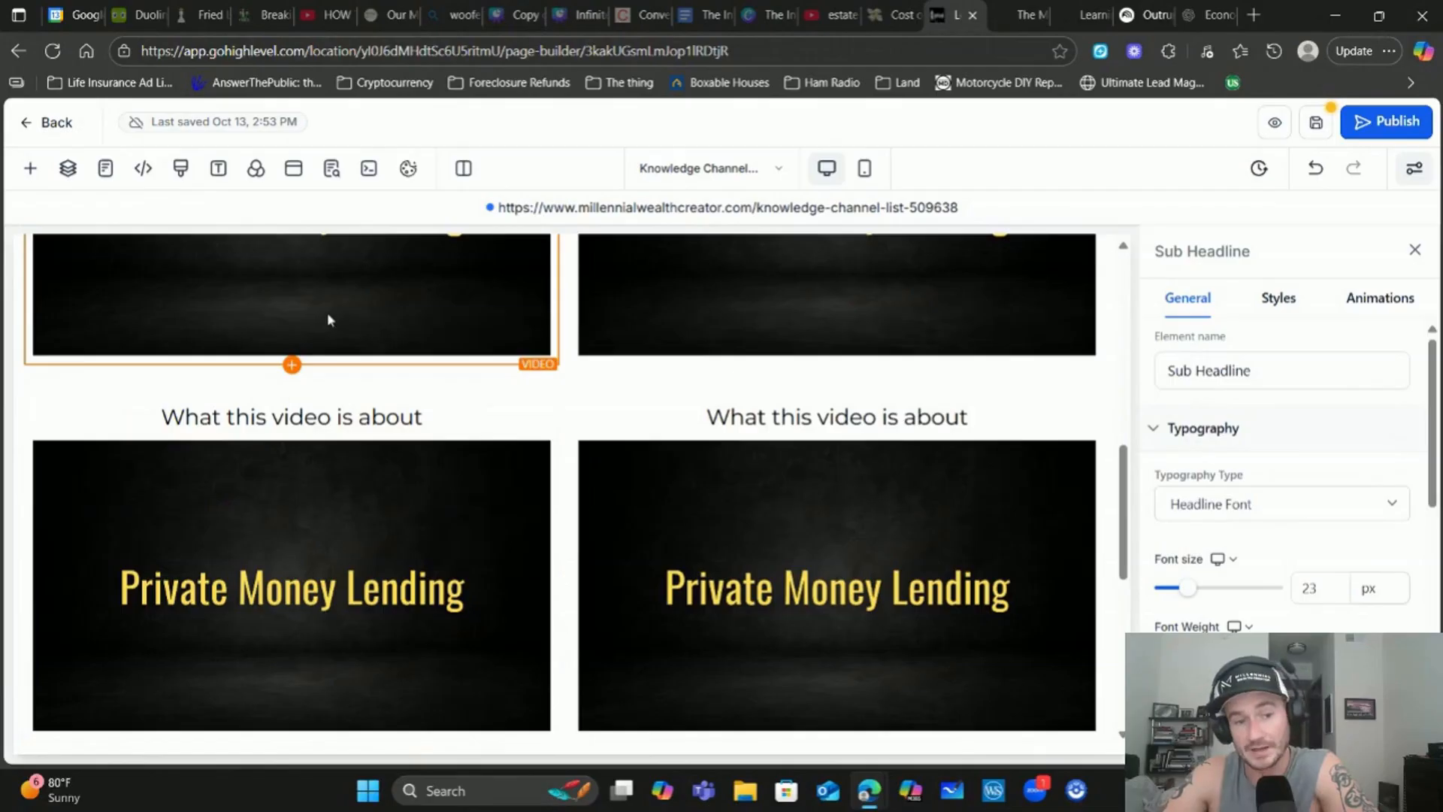
Drag a Button element from the Elements list to sit beneath the left-column video
{"action": "left_click", "coordinate": [292, 366]}
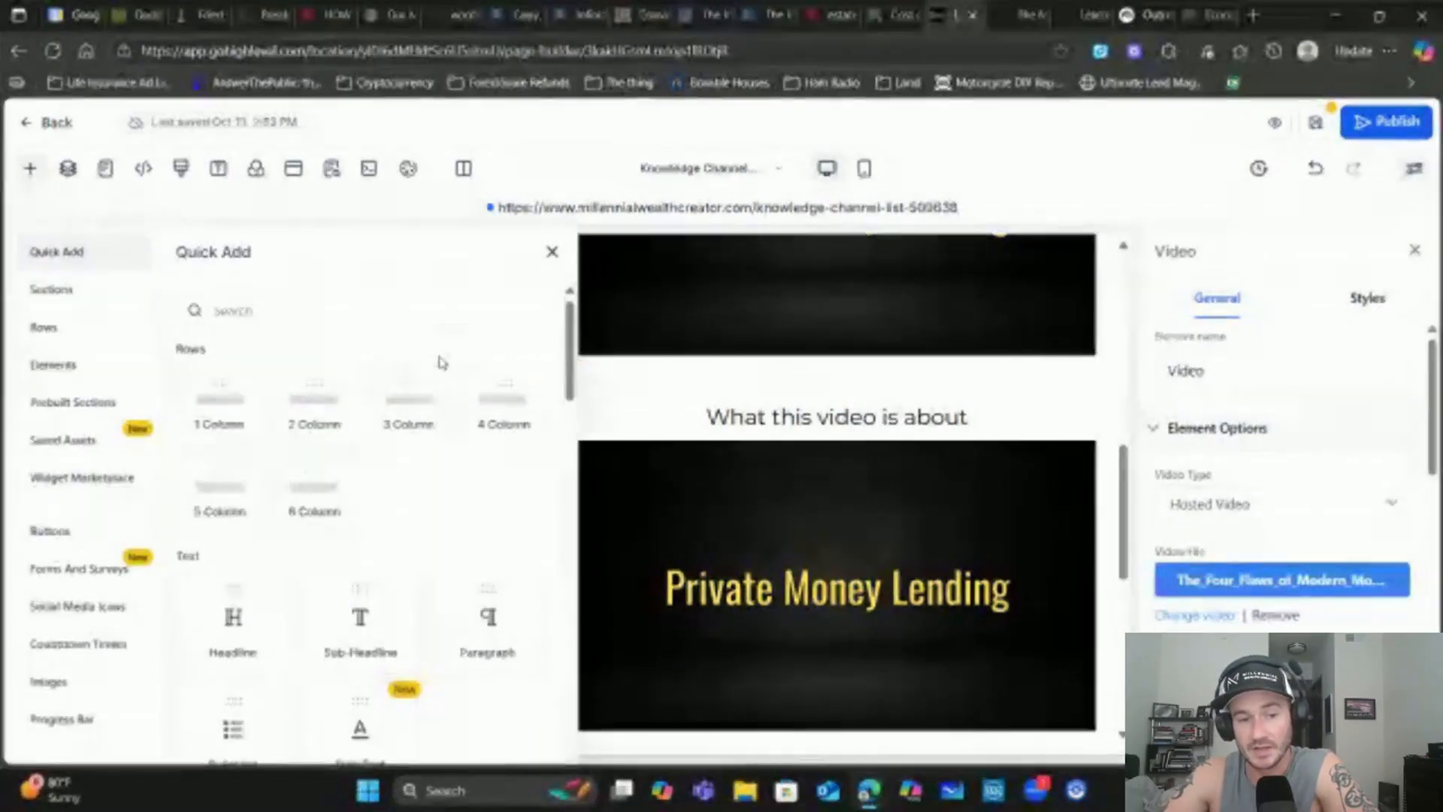
{"action": "left_click", "coordinate": [71, 374]}
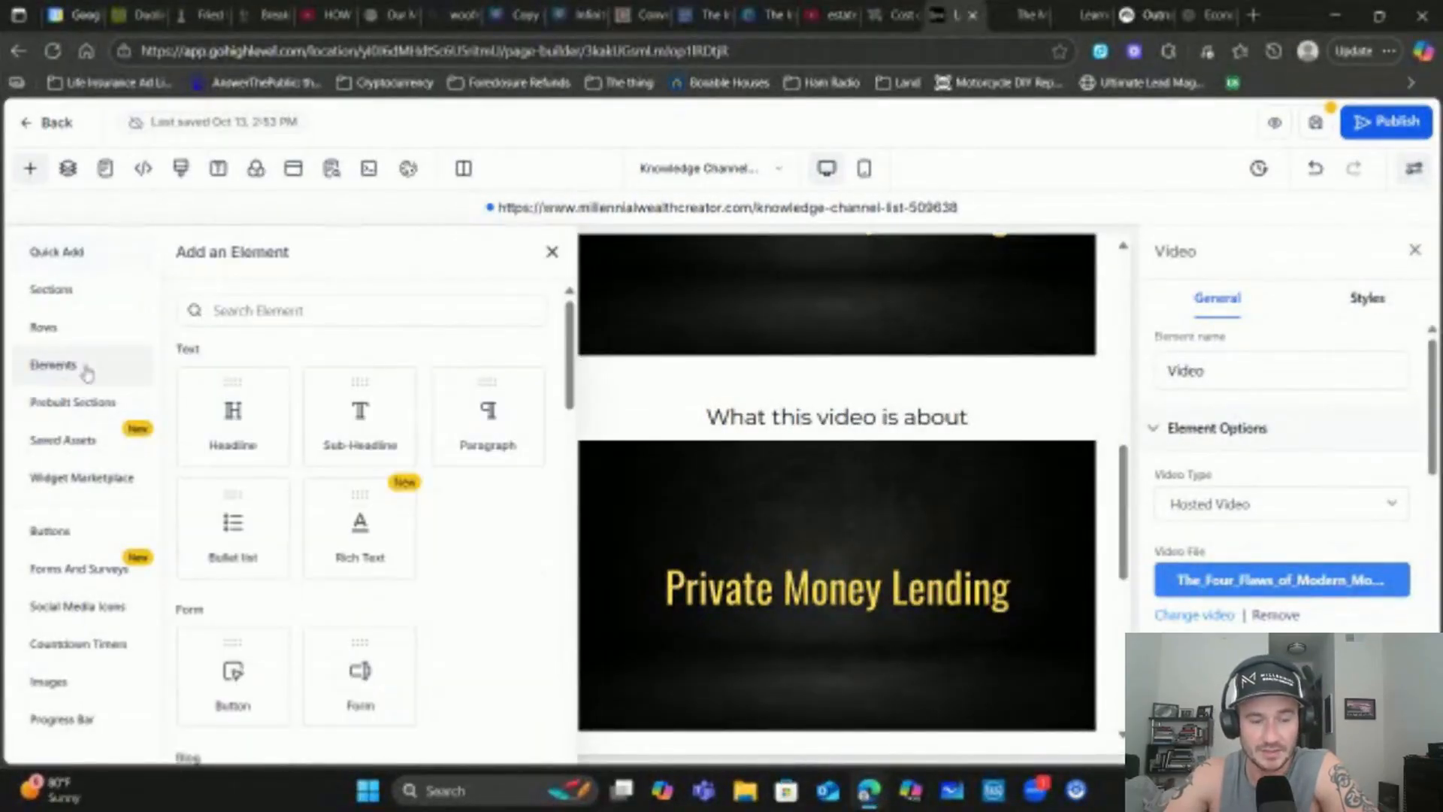
{"action": "scroll", "coordinate": [419, 436], "scroll_direction": "down", "scroll_amount": 10}
{"action": "scroll", "coordinate": [421, 440], "scroll_direction": "down", "scroll_amount": 3}
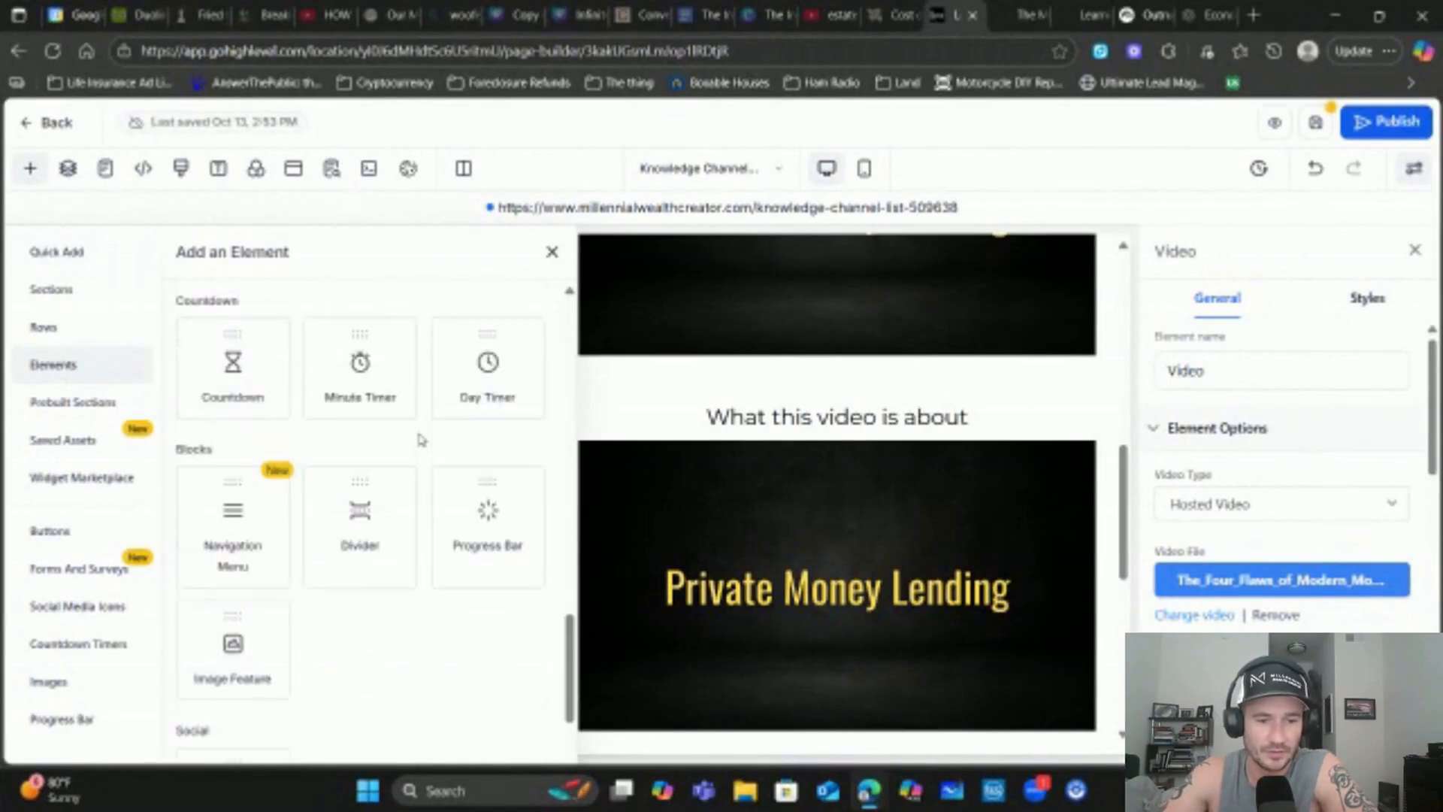
{"action": "scroll", "coordinate": [415, 445], "scroll_direction": "down", "scroll_amount": 4}
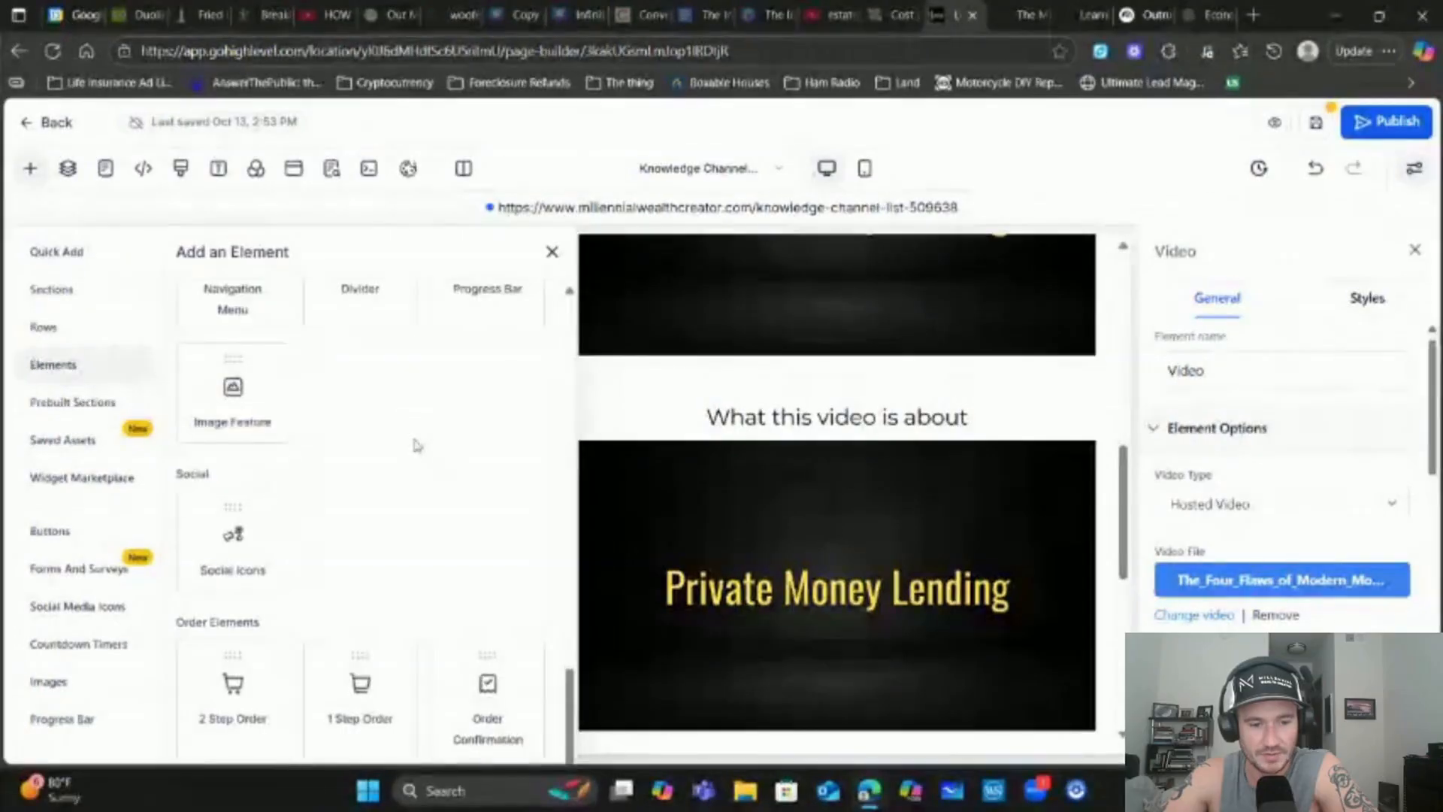
{"action": "scroll", "coordinate": [417, 445], "scroll_direction": "up", "scroll_amount": 9}
{"action": "scroll", "coordinate": [416, 445], "scroll_direction": "up", "scroll_amount": 7}
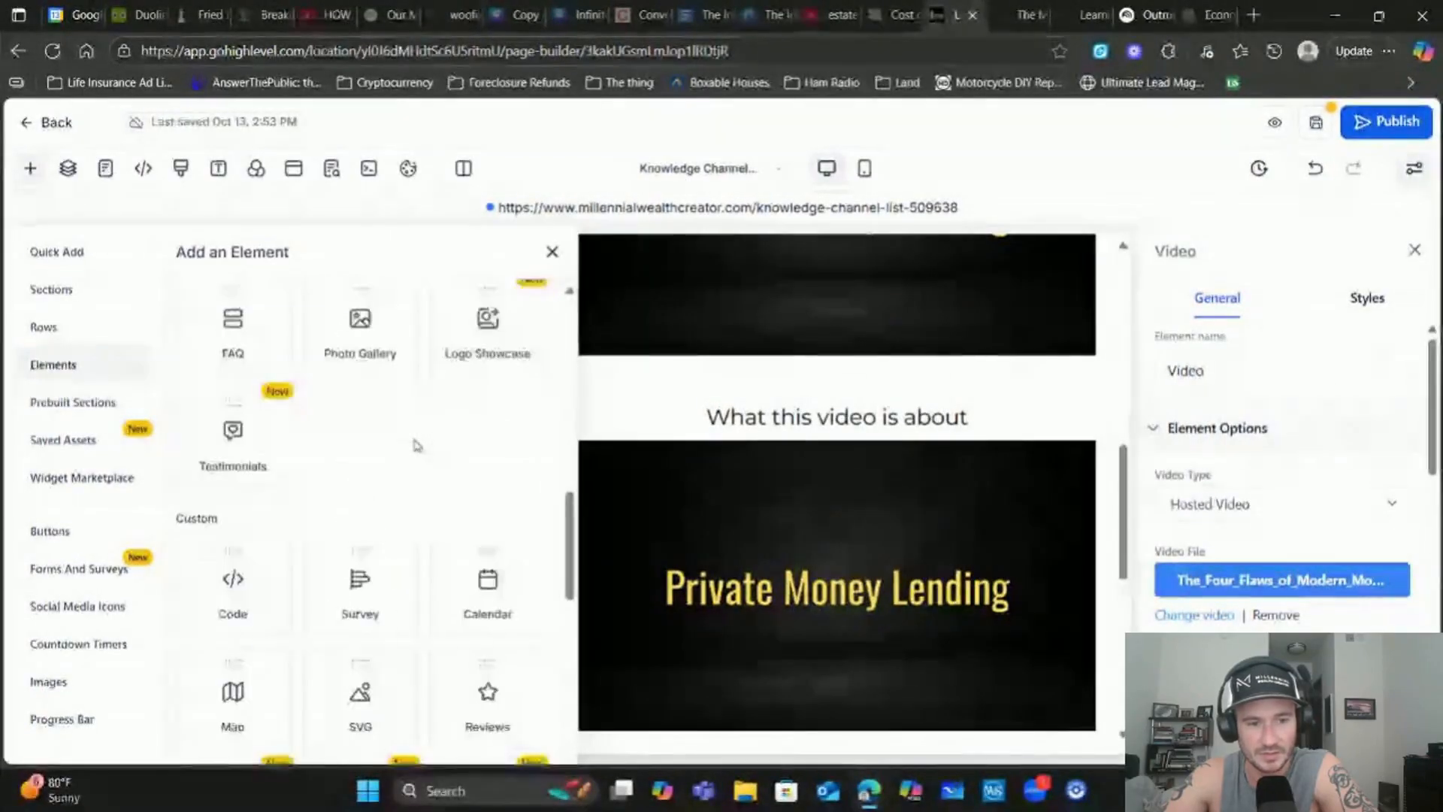
{"action": "scroll", "coordinate": [416, 445], "scroll_direction": "up", "scroll_amount": 4}
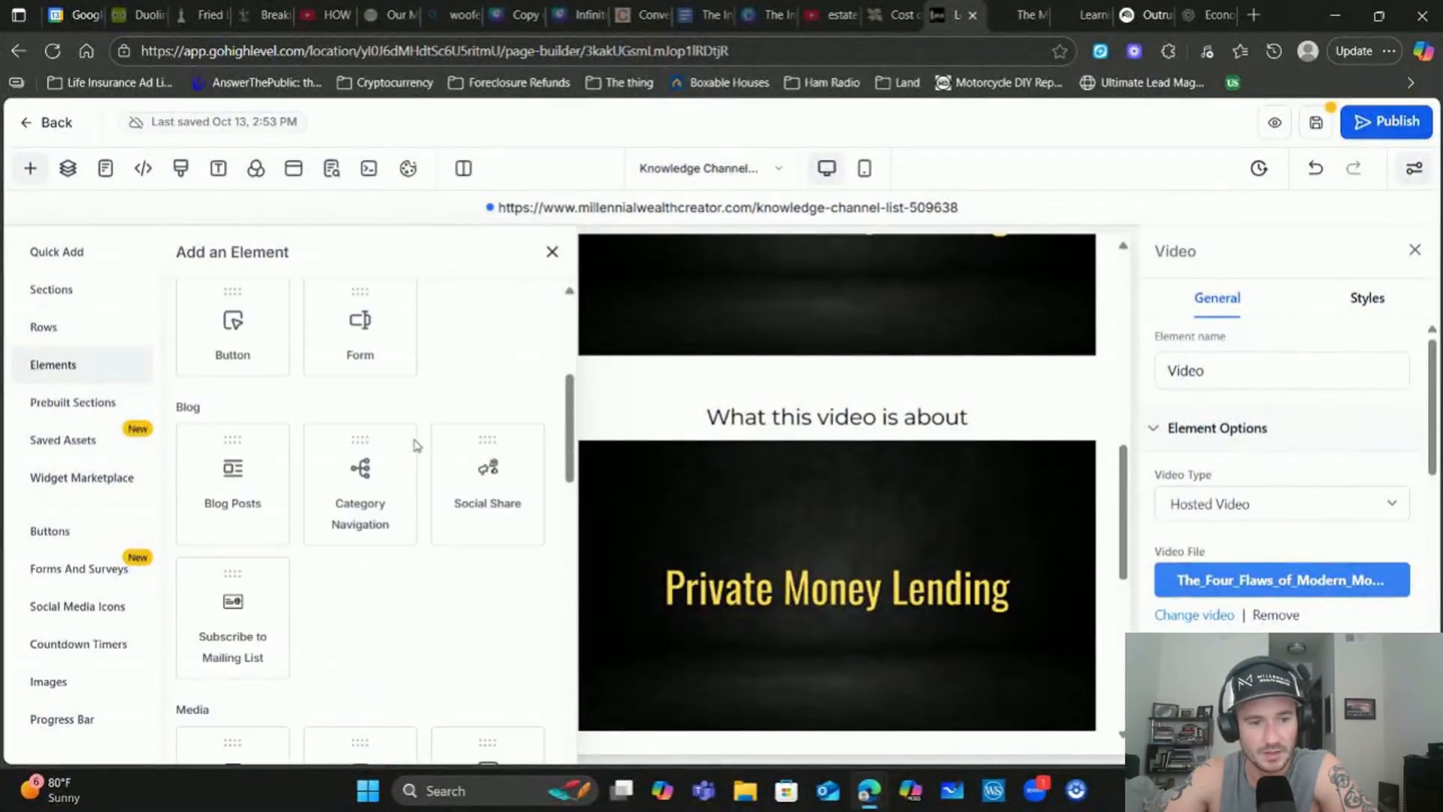
{"action": "scroll", "coordinate": [416, 445], "scroll_direction": "down", "scroll_amount": 5}
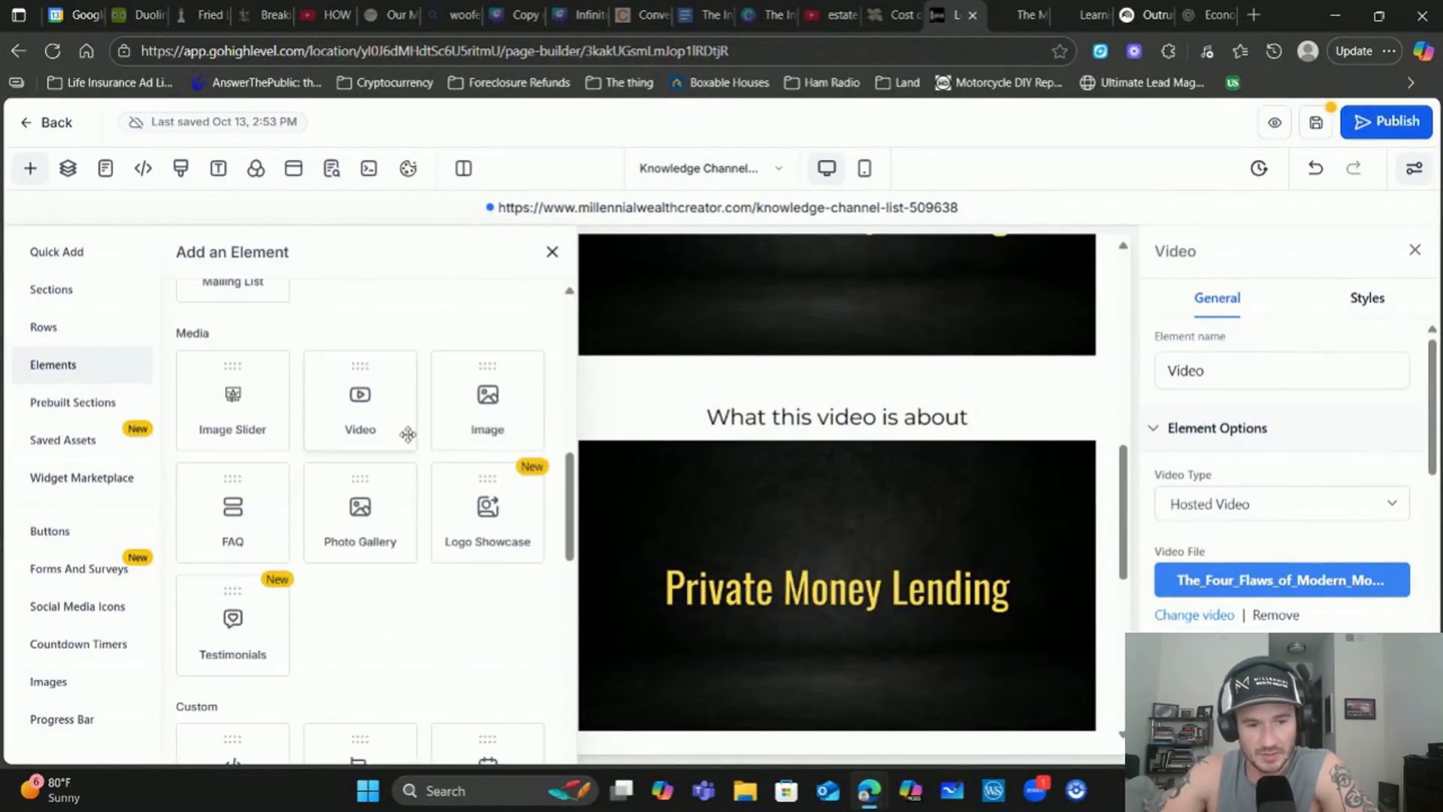
{"action": "scroll", "coordinate": [407, 434], "scroll_direction": "down", "scroll_amount": 5}
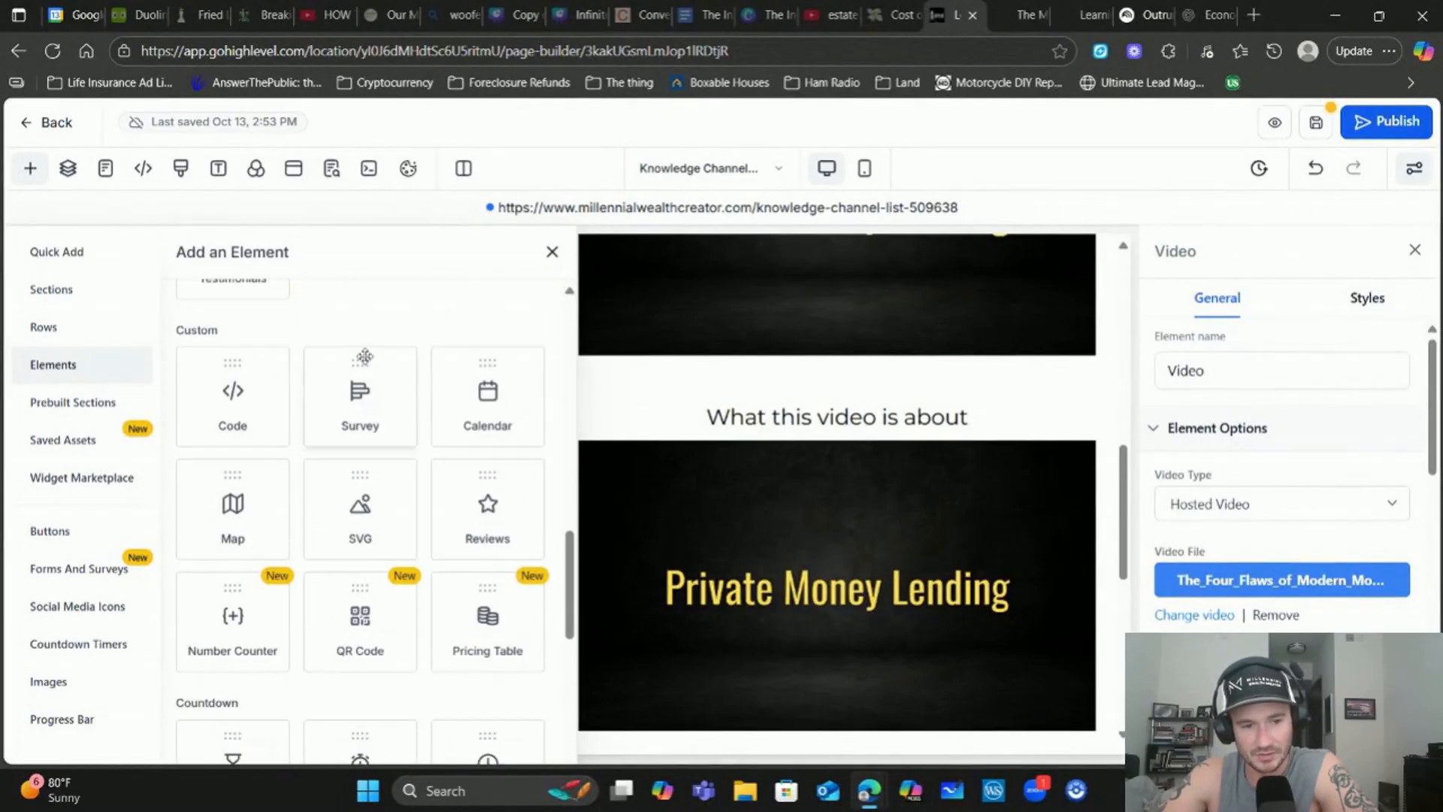
{"action": "scroll", "coordinate": [365, 356], "scroll_direction": "down", "scroll_amount": 4}
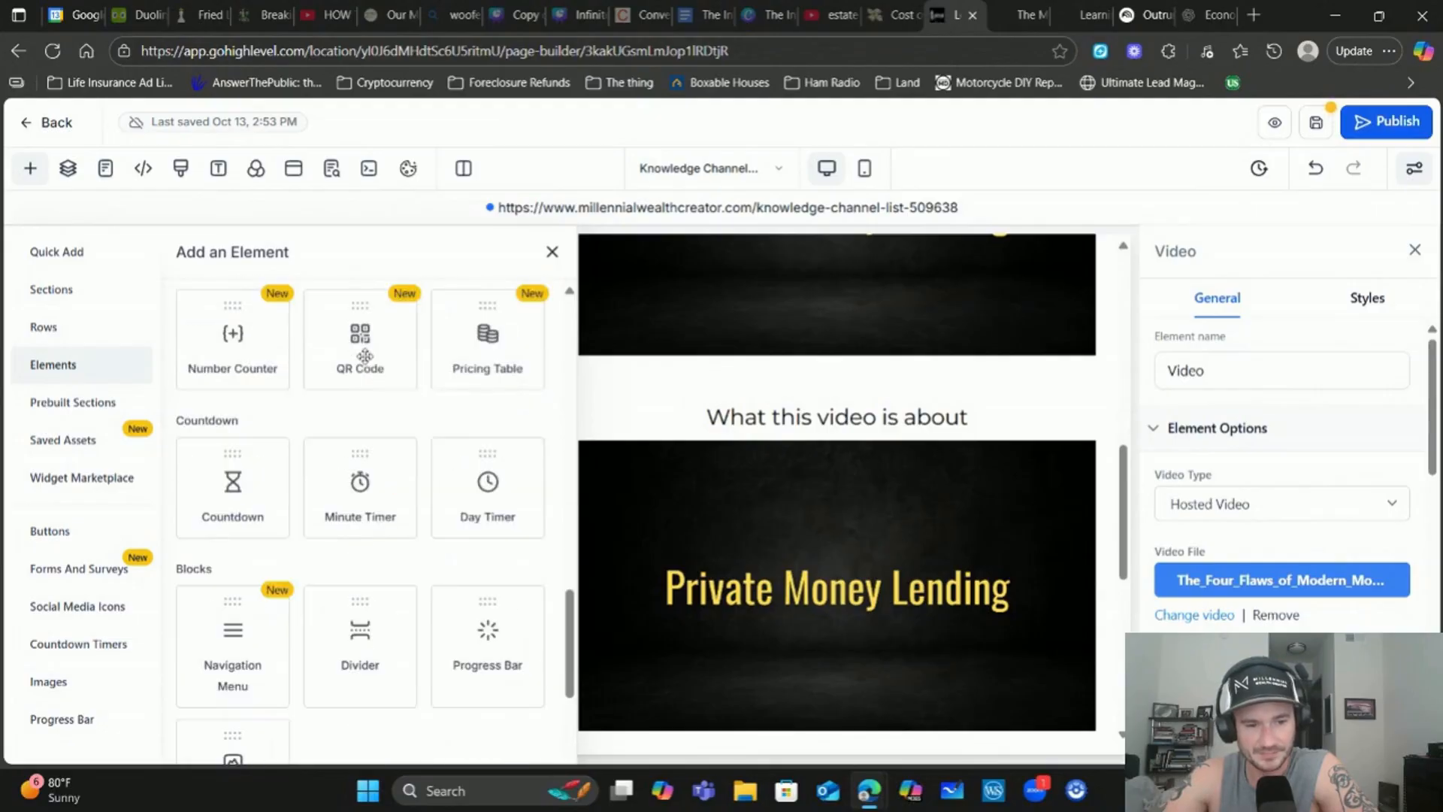
{"action": "scroll", "coordinate": [355, 361], "scroll_direction": "down", "scroll_amount": 4}
{"action": "scroll", "coordinate": [353, 386], "scroll_direction": "down", "scroll_amount": 1}
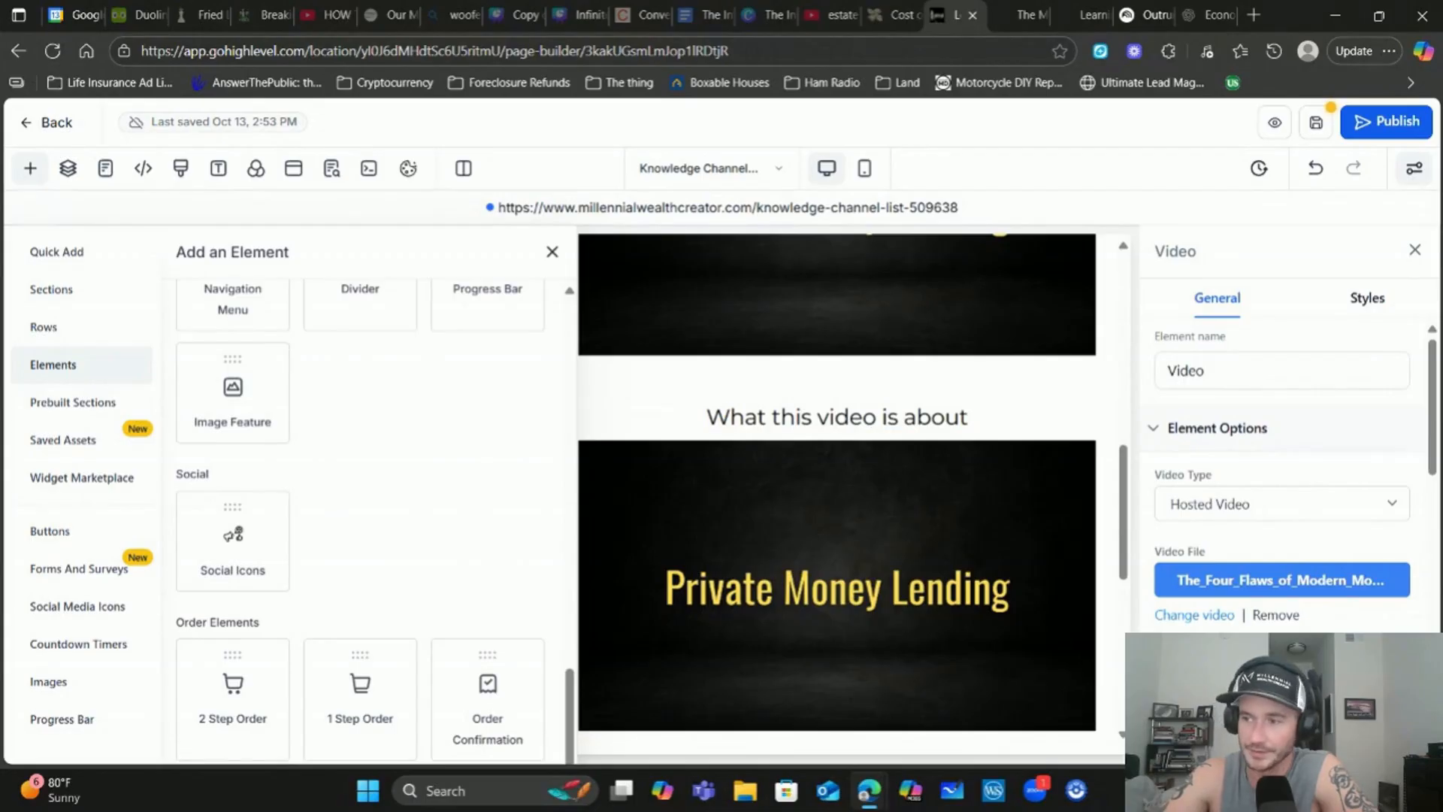
{"action": "scroll", "coordinate": [360, 519], "scroll_direction": "up", "scroll_amount": 16}
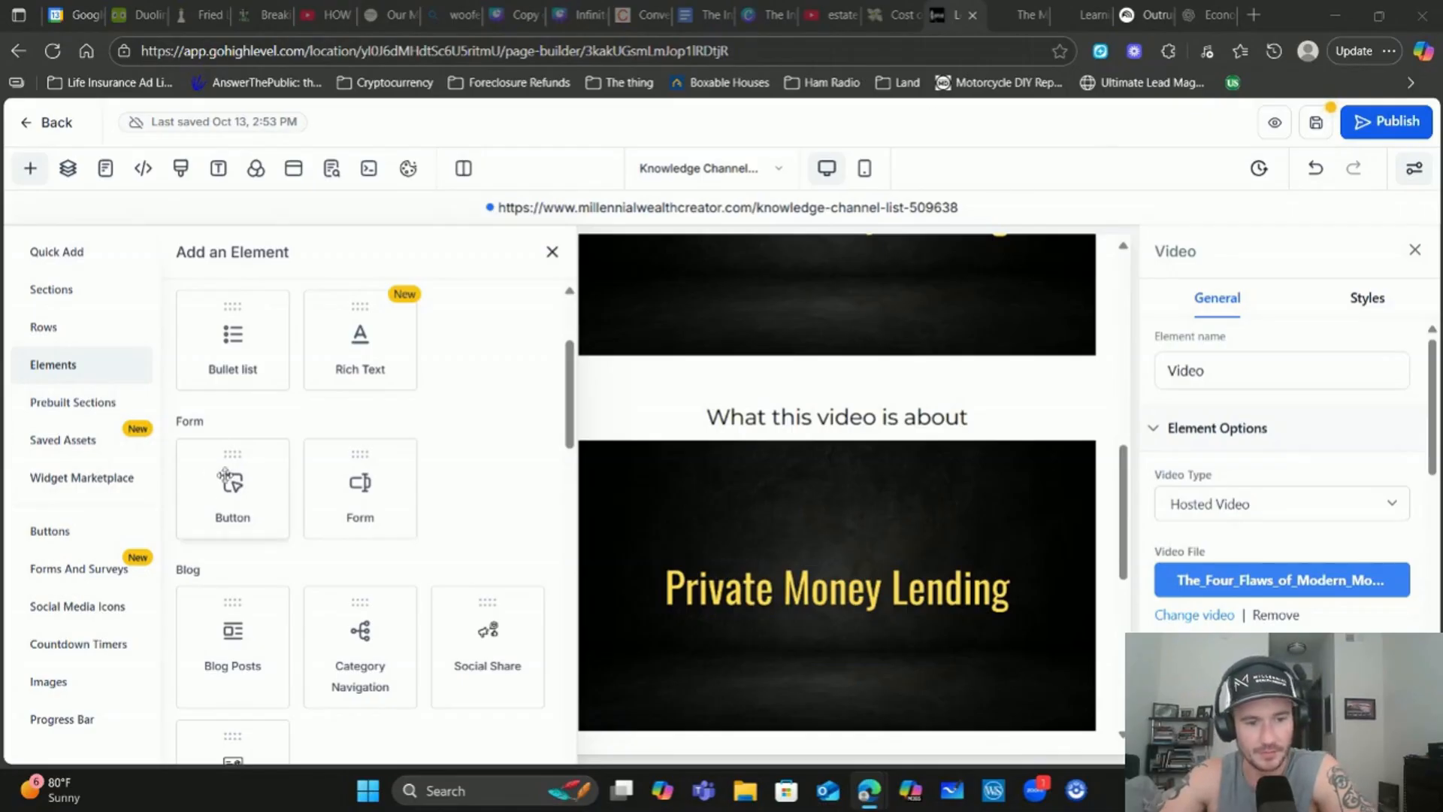
{"action": "left_click", "coordinate": [228, 500]}
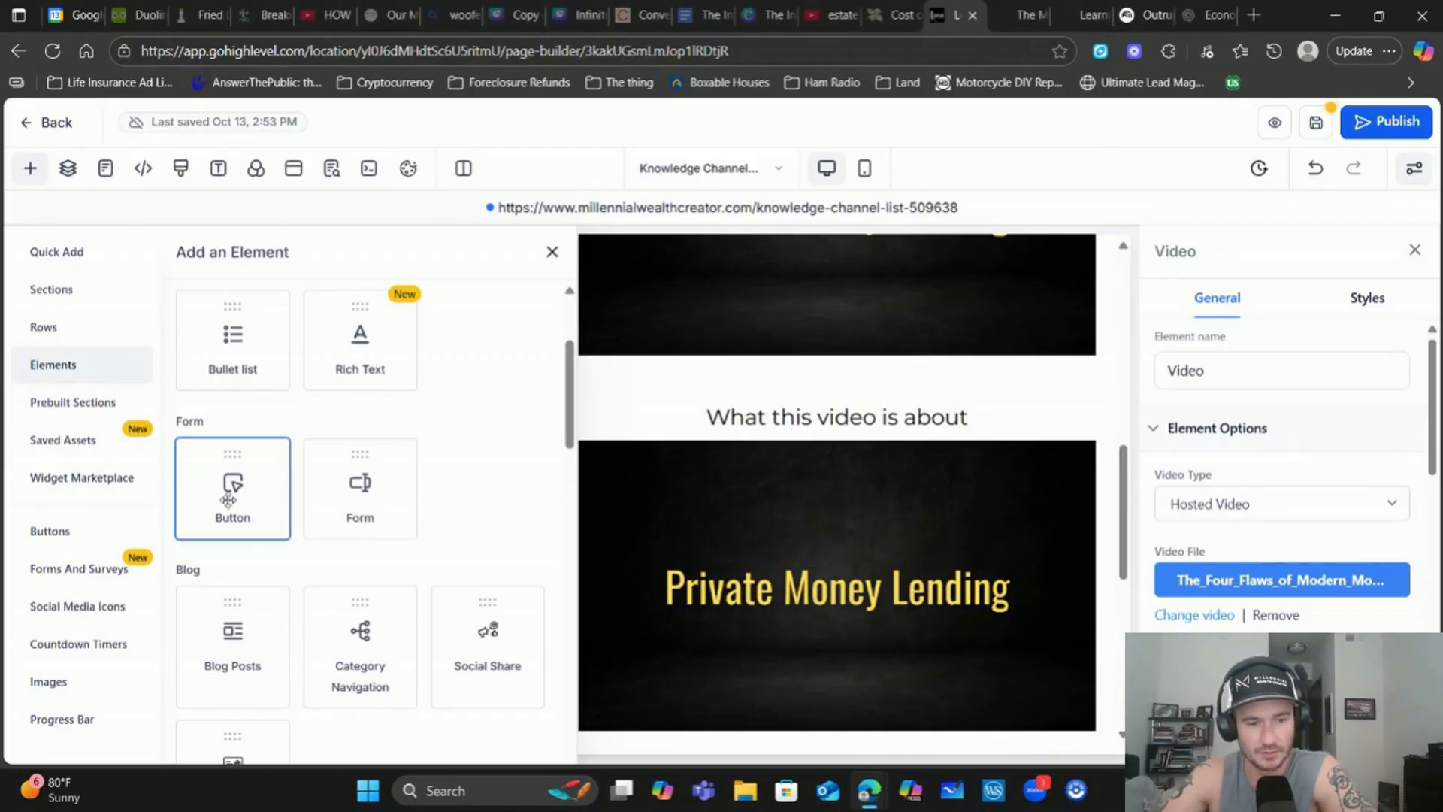
{"action": "left_click_drag", "start_coordinate": [229, 500], "coordinate": [345, 396]}
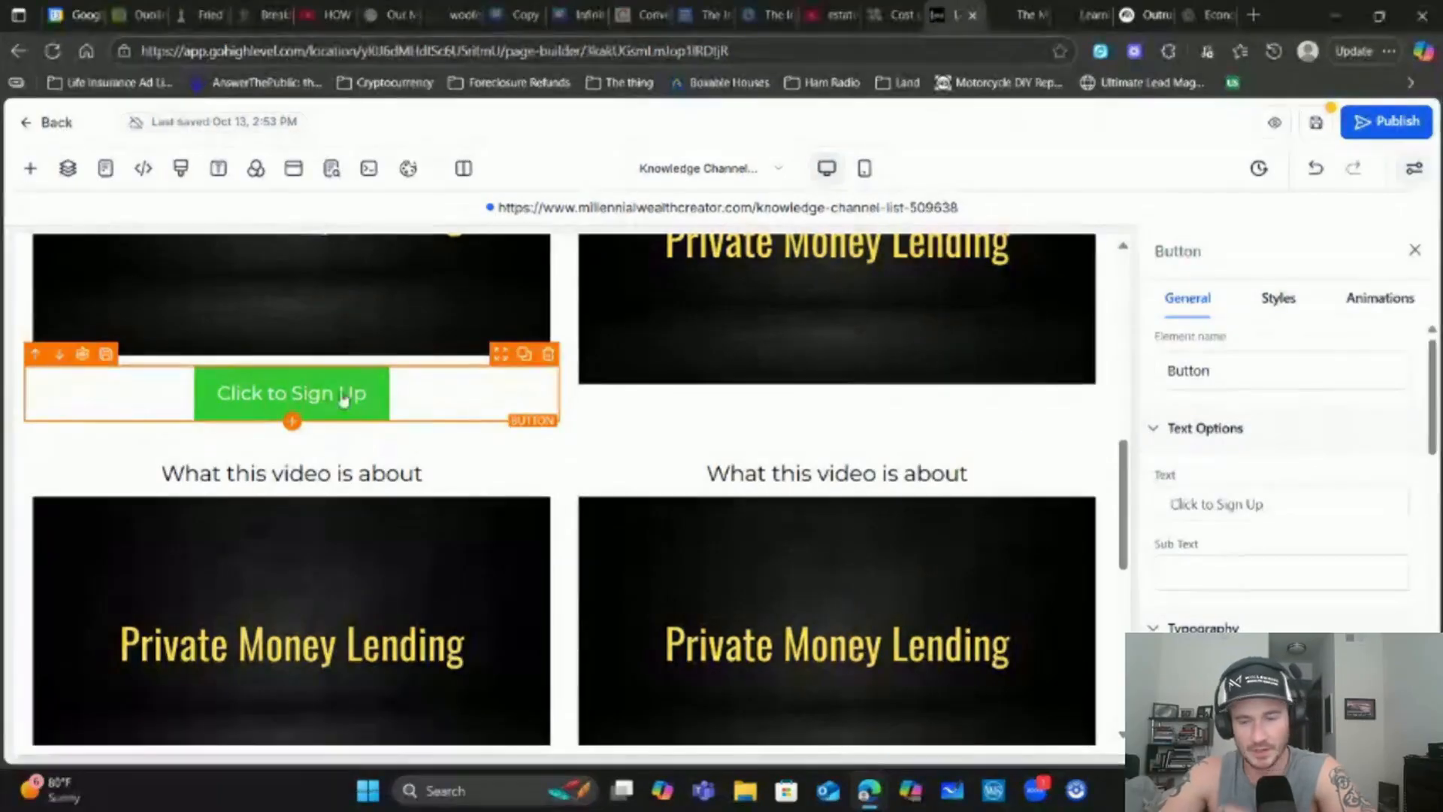
{"action": "scroll", "coordinate": [1315, 435], "scroll_direction": "down", "scroll_amount": 2}
{"action": "scroll", "coordinate": [1225, 548], "scroll_direction": "down", "scroll_amount": 5}
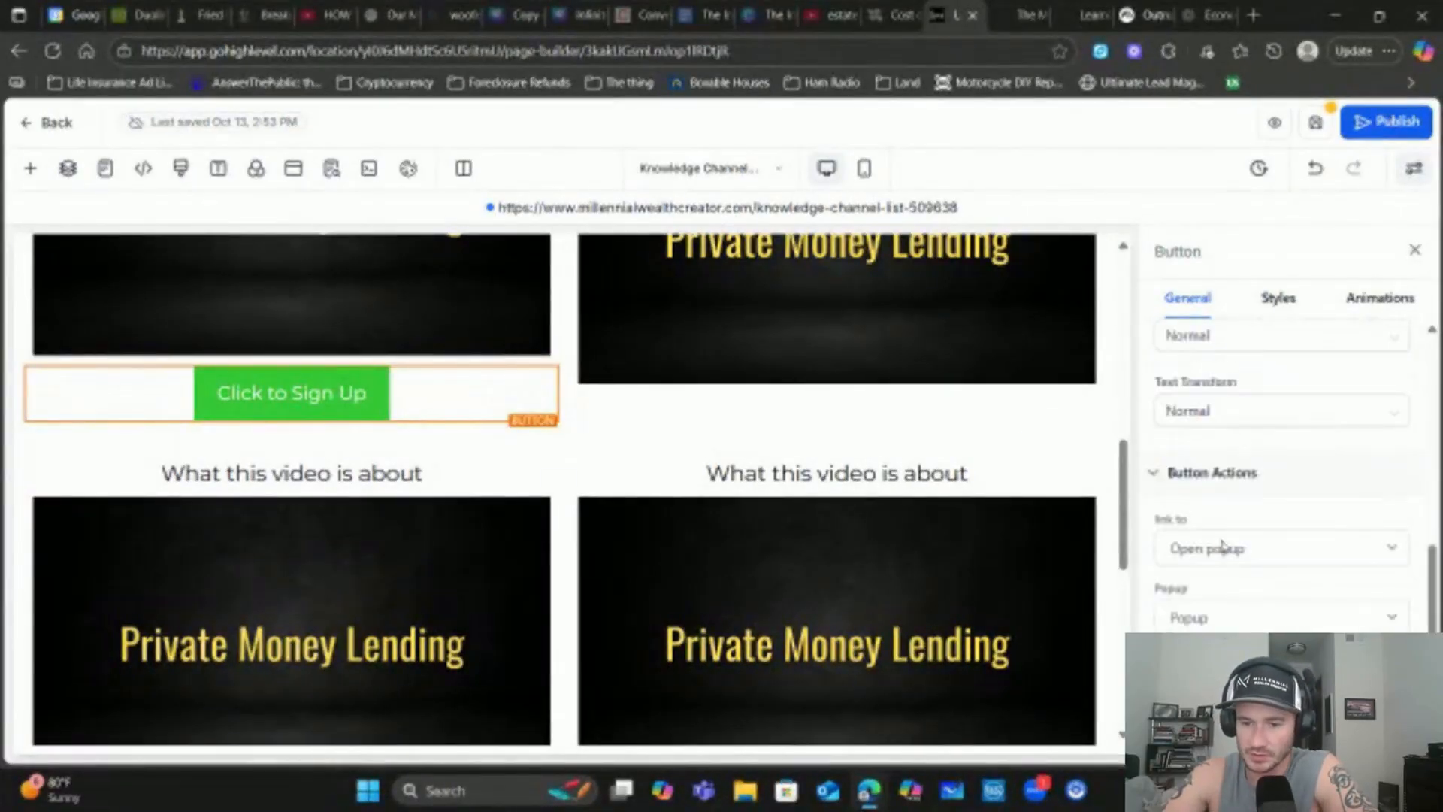
Keep the button's action as Open popup and place a copy under the right-column video
{"action": "left_click", "coordinate": [1212, 455]}
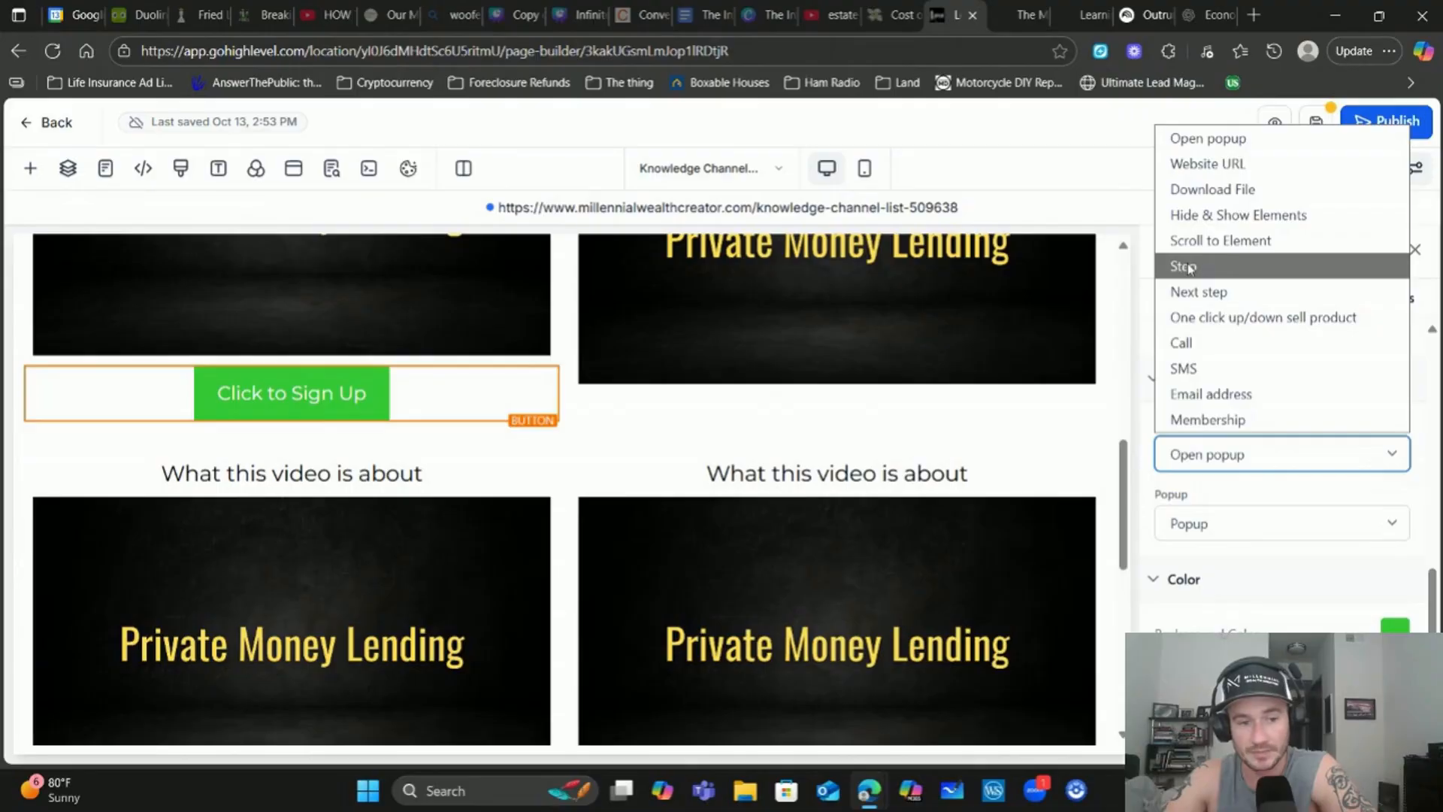
{"action": "left_click", "coordinate": [1270, 513]}
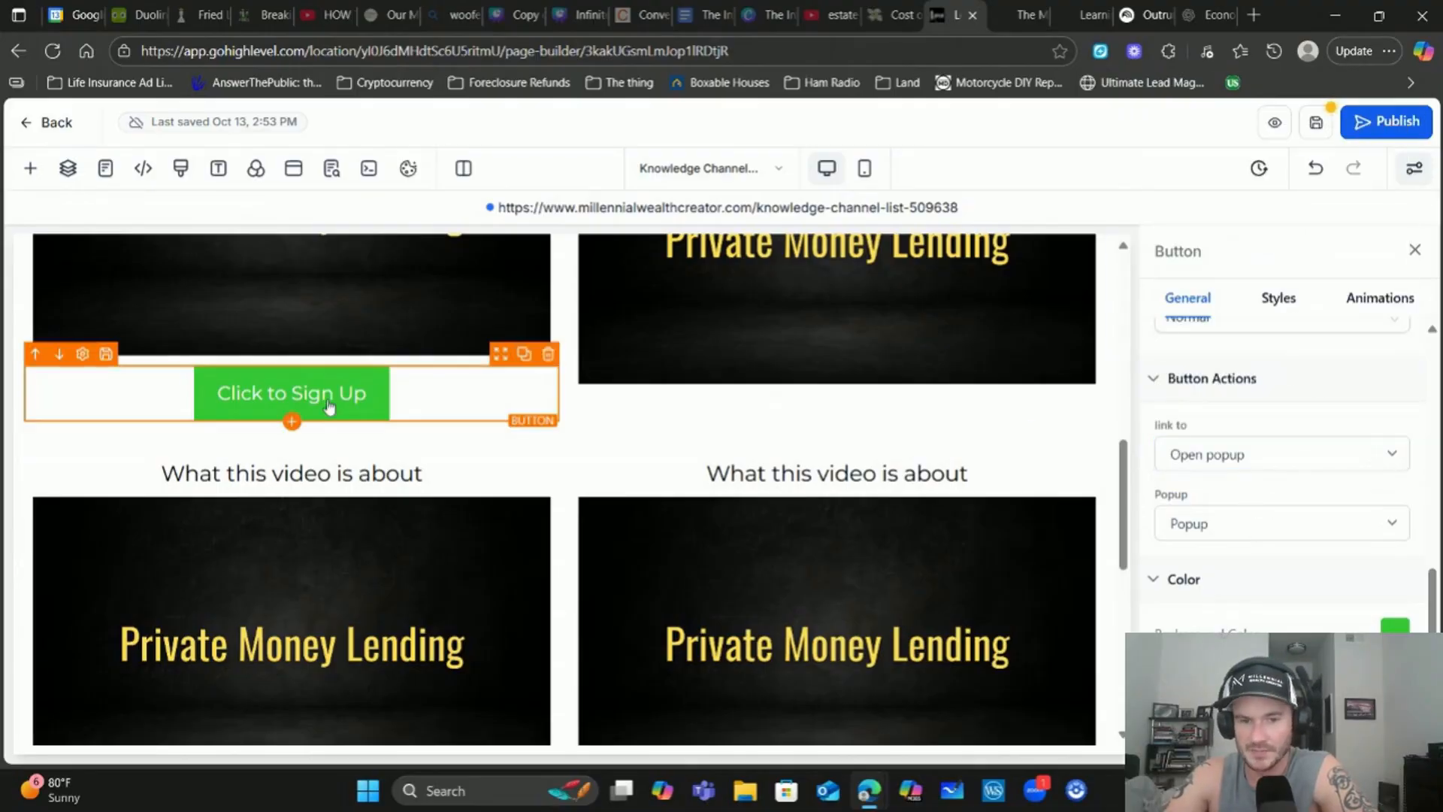
{"action": "left_click", "coordinate": [524, 354]}
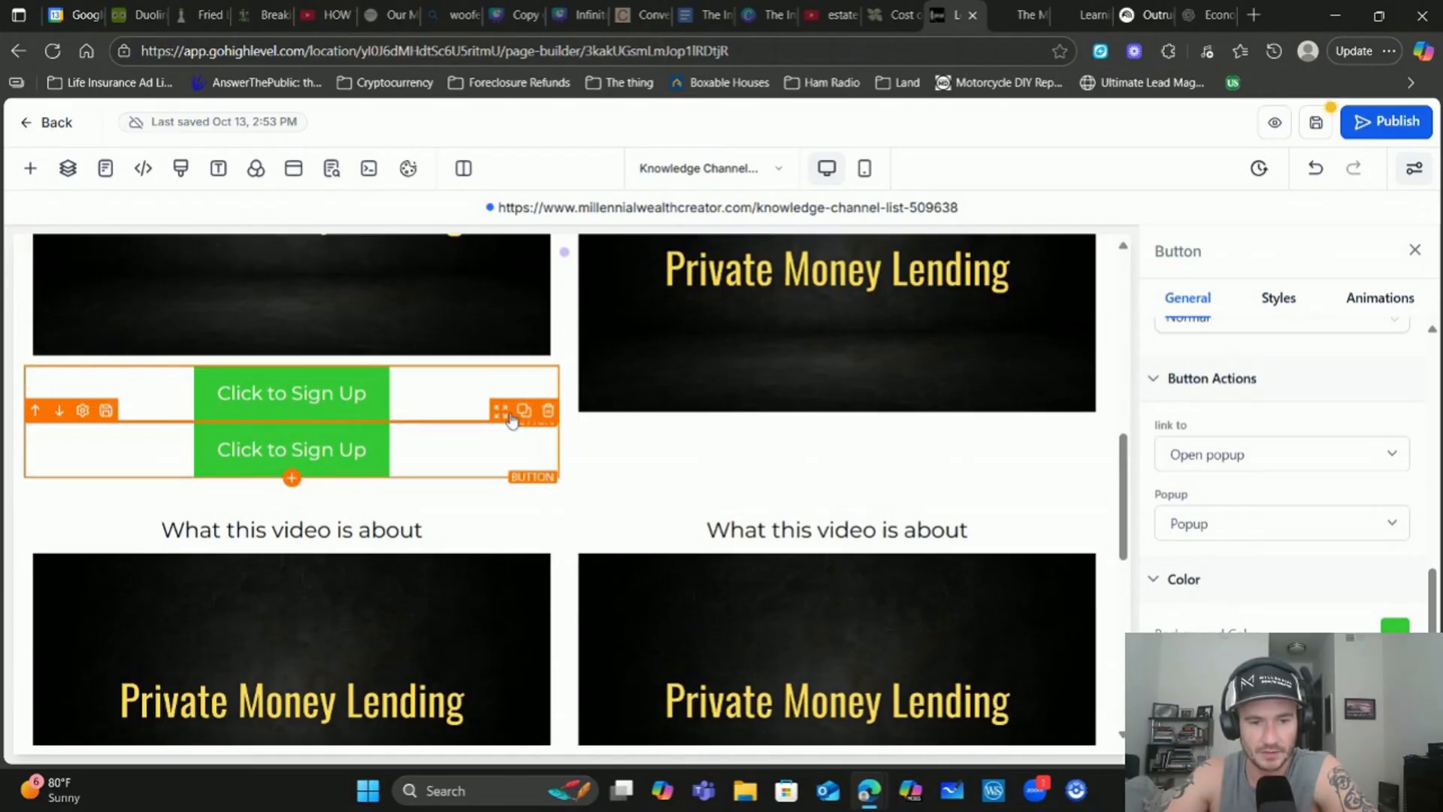
{"action": "left_click_drag", "start_coordinate": [512, 419], "coordinate": [935, 342]}
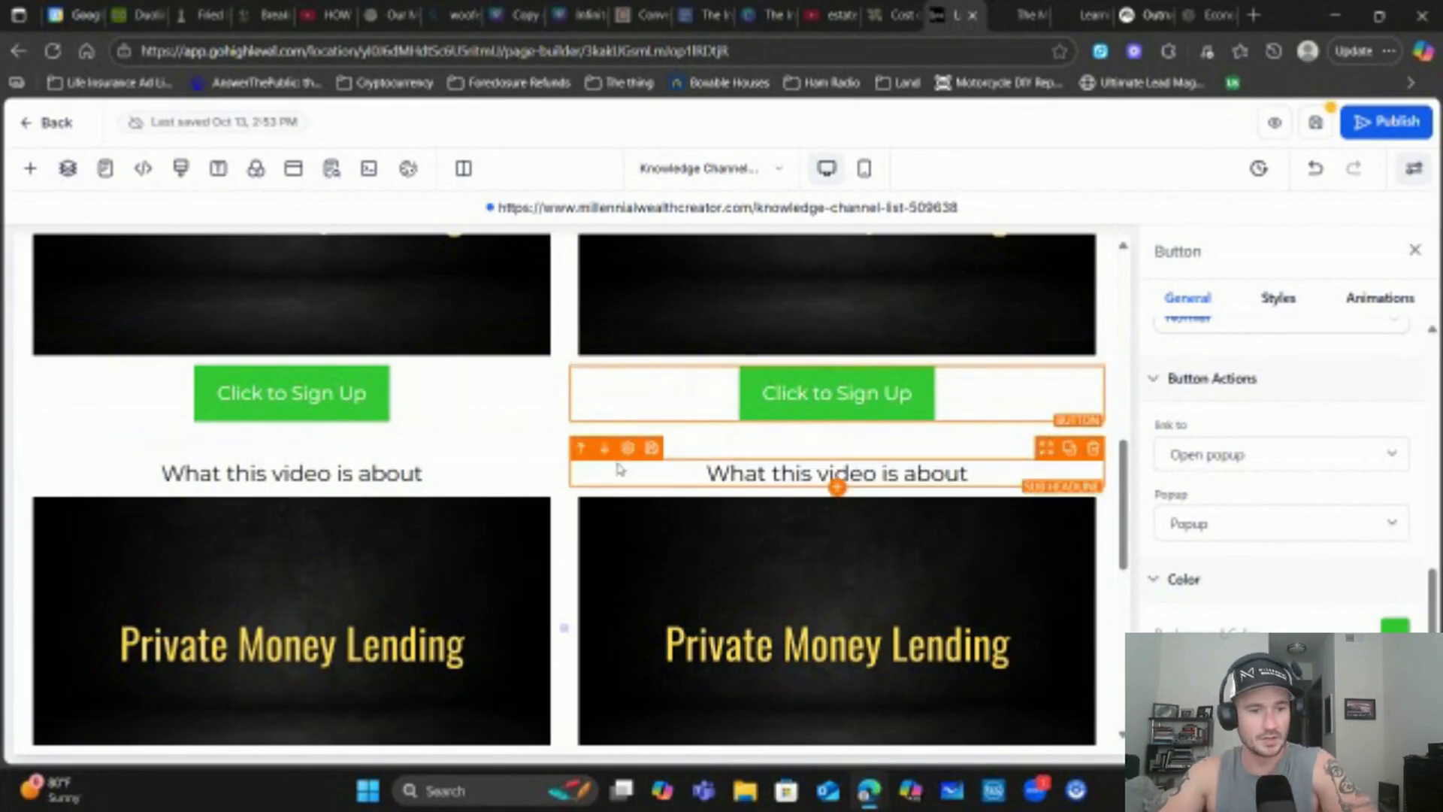
{"action": "scroll", "coordinate": [618, 469], "scroll_direction": "up", "scroll_amount": 15}
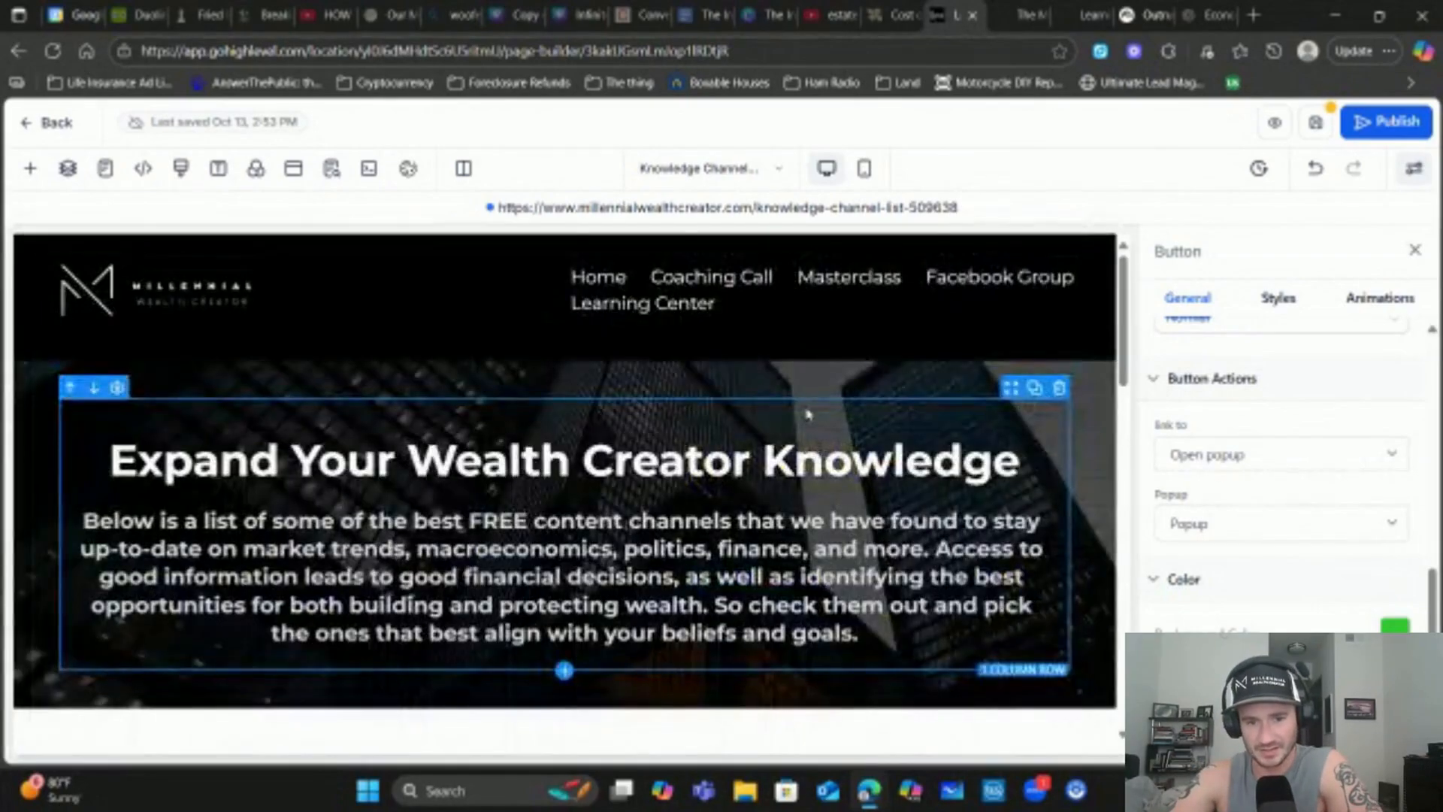
{"action": "scroll", "coordinate": [808, 410], "scroll_direction": "down", "scroll_amount": 15}
{"action": "scroll", "coordinate": [812, 402], "scroll_direction": "up", "scroll_amount": 3}
{"action": "scroll", "coordinate": [814, 392], "scroll_direction": "down", "scroll_amount": 1}
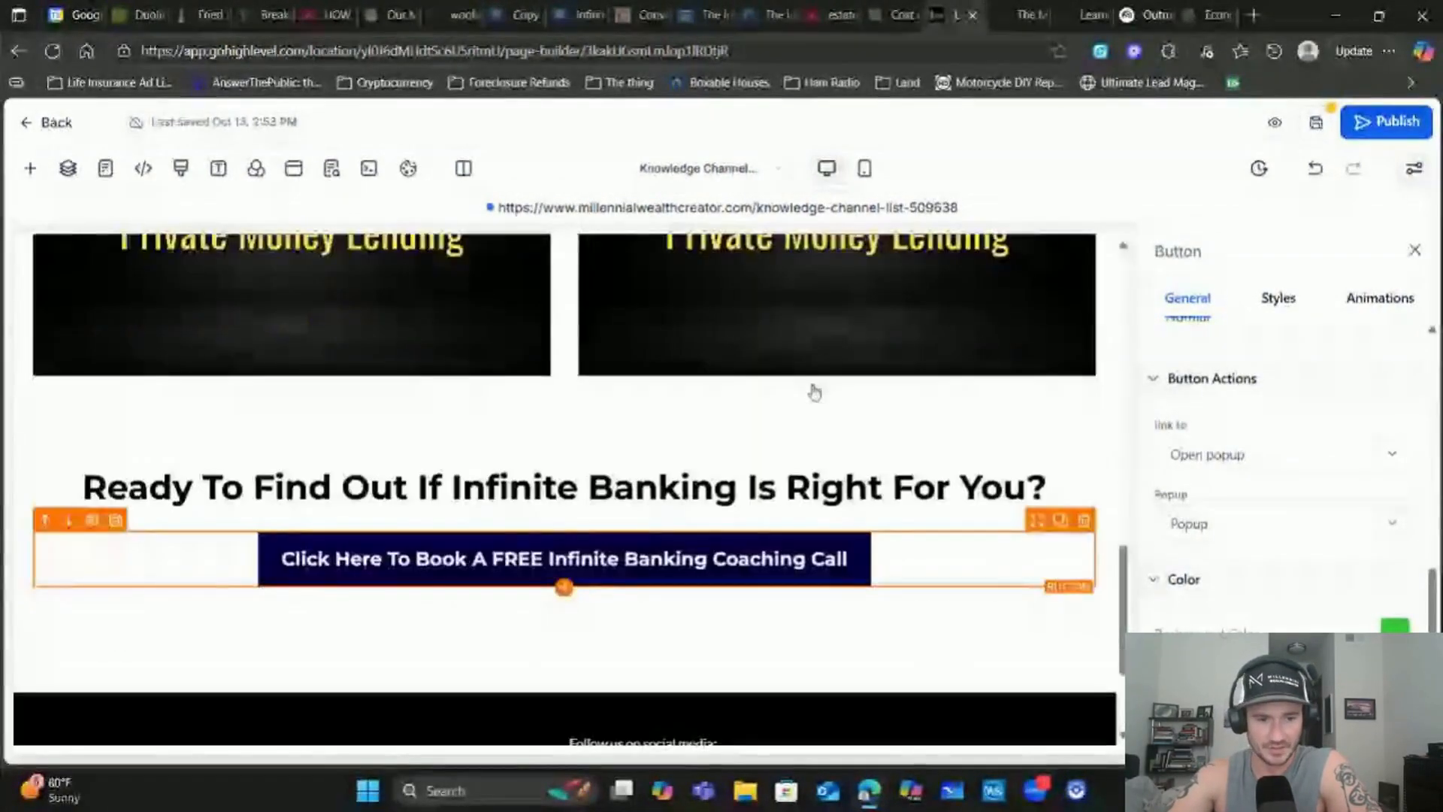
{"action": "scroll", "coordinate": [814, 398], "scroll_direction": "down", "scroll_amount": 2}
{"action": "scroll", "coordinate": [895, 441], "scroll_direction": "up", "scroll_amount": 5}
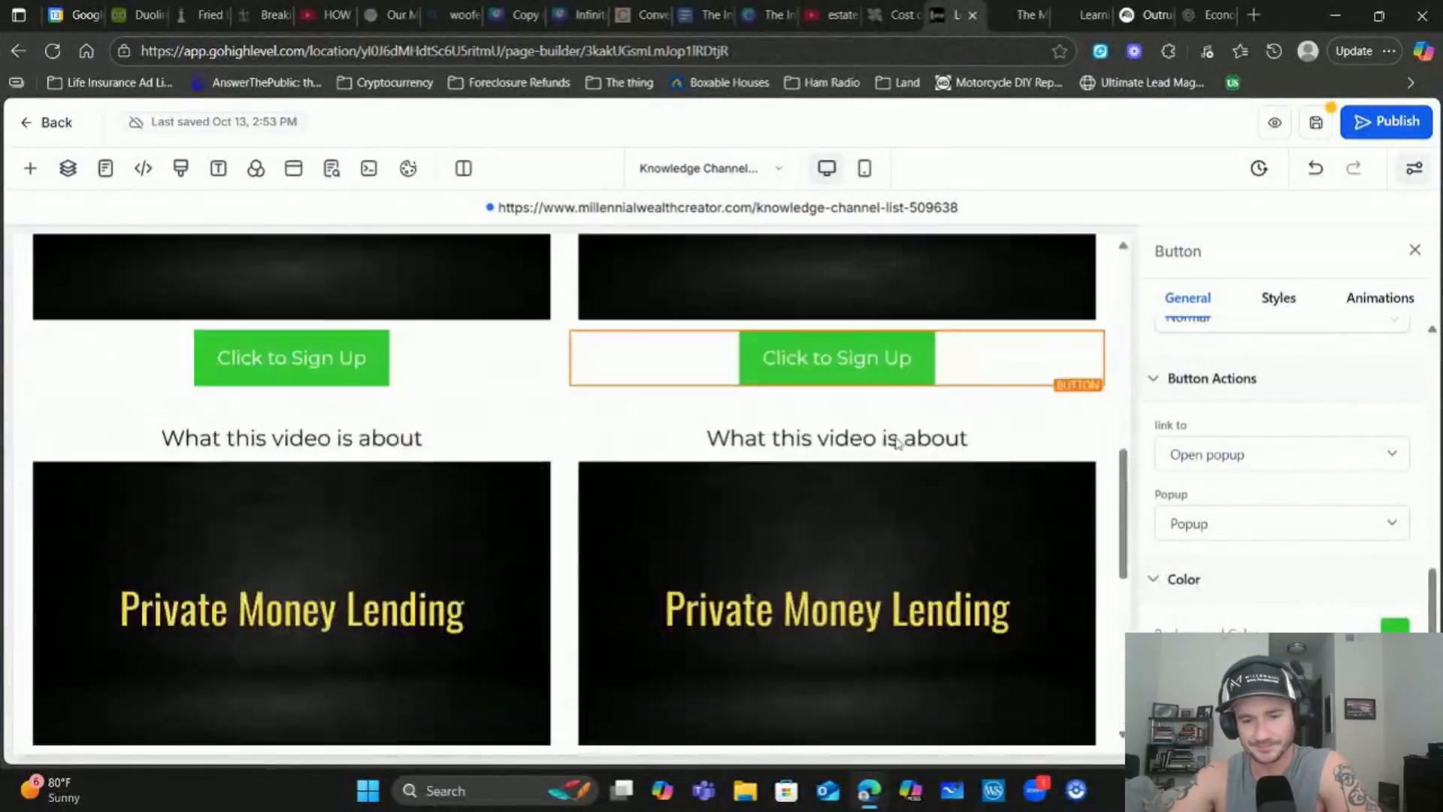
{"action": "scroll", "coordinate": [897, 442], "scroll_direction": "up", "scroll_amount": 5}
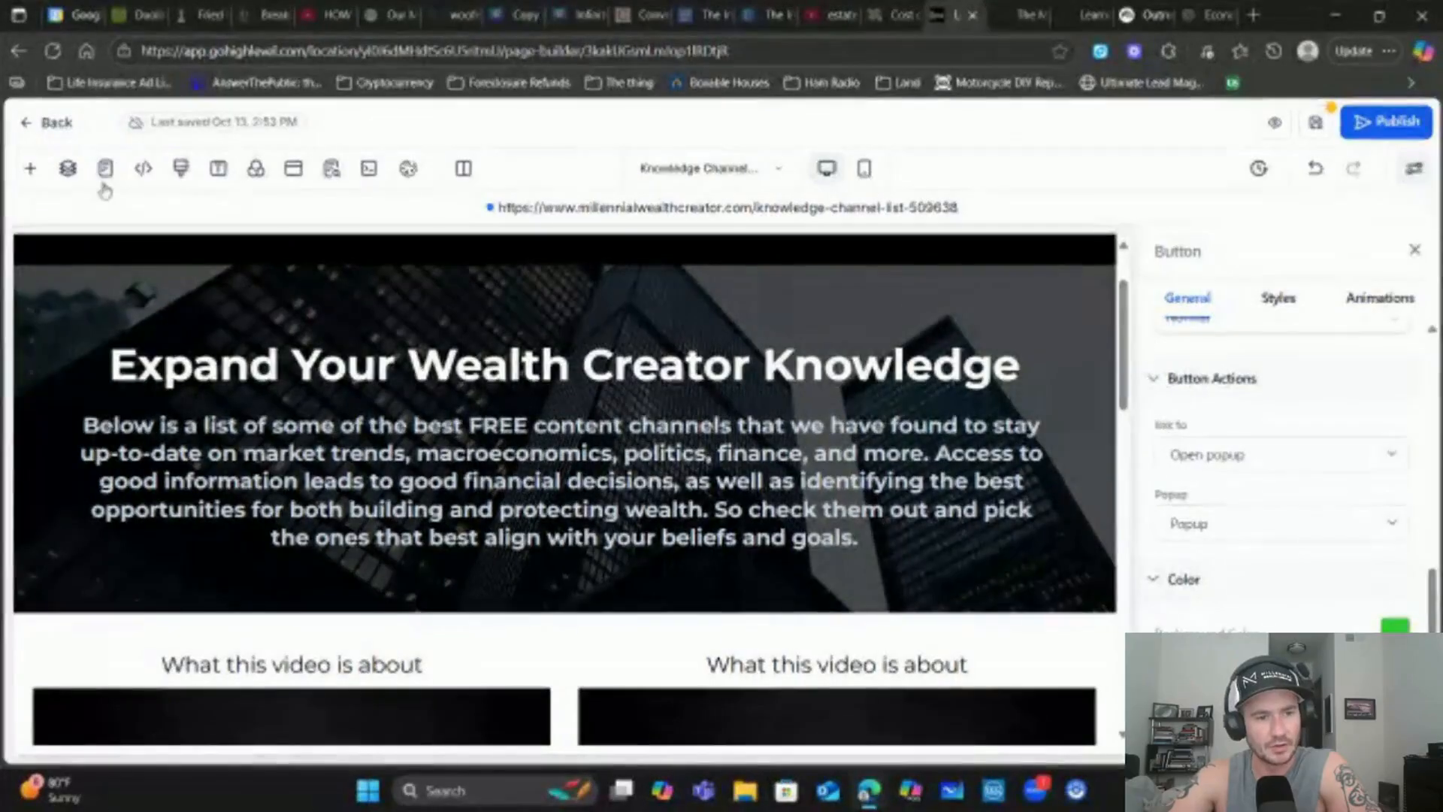
{"action": "scroll", "coordinate": [531, 376], "scroll_direction": "down", "scroll_amount": 10}
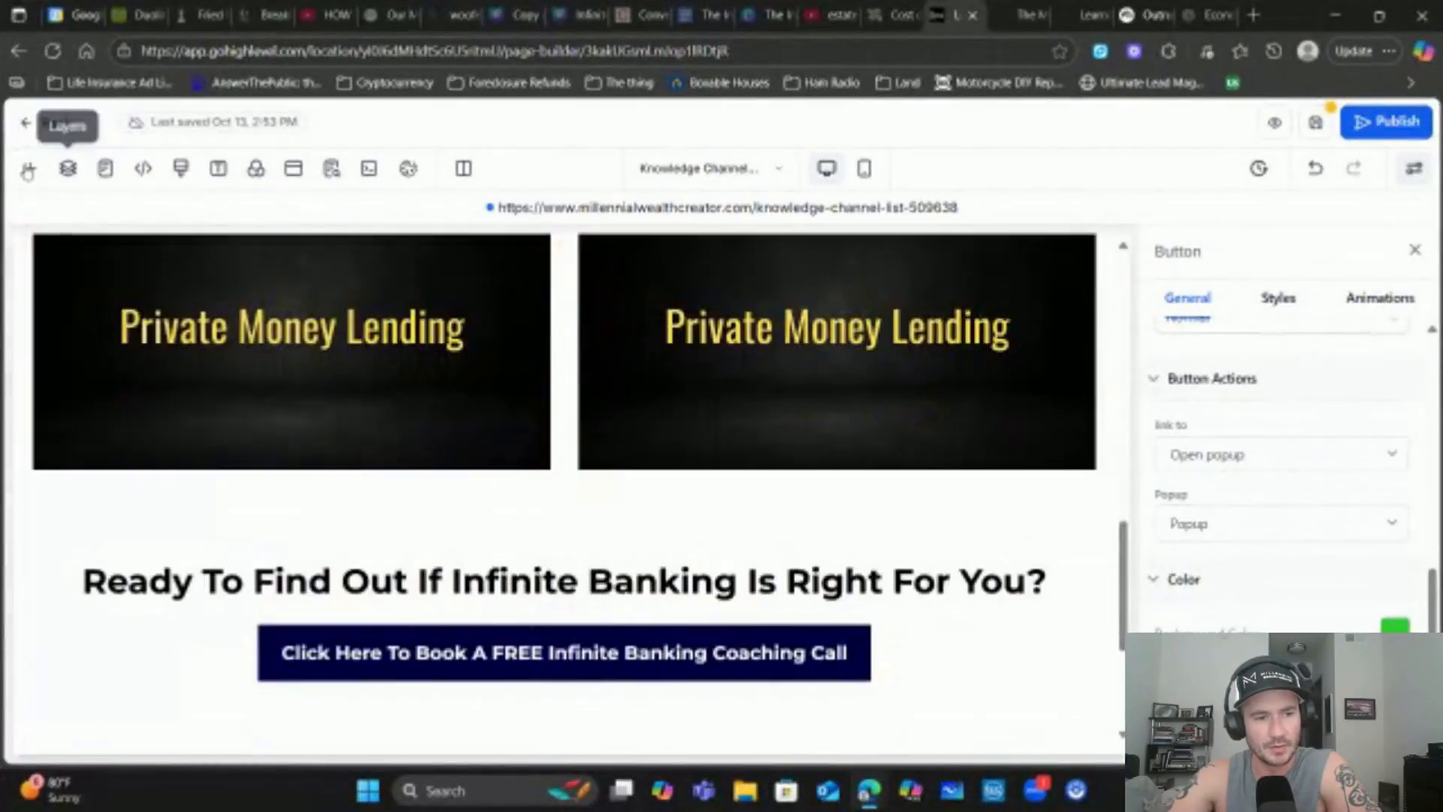
Add a Custom Code element below the video rows, leaving its code editor empty
{"action": "left_click", "coordinate": [30, 171]}
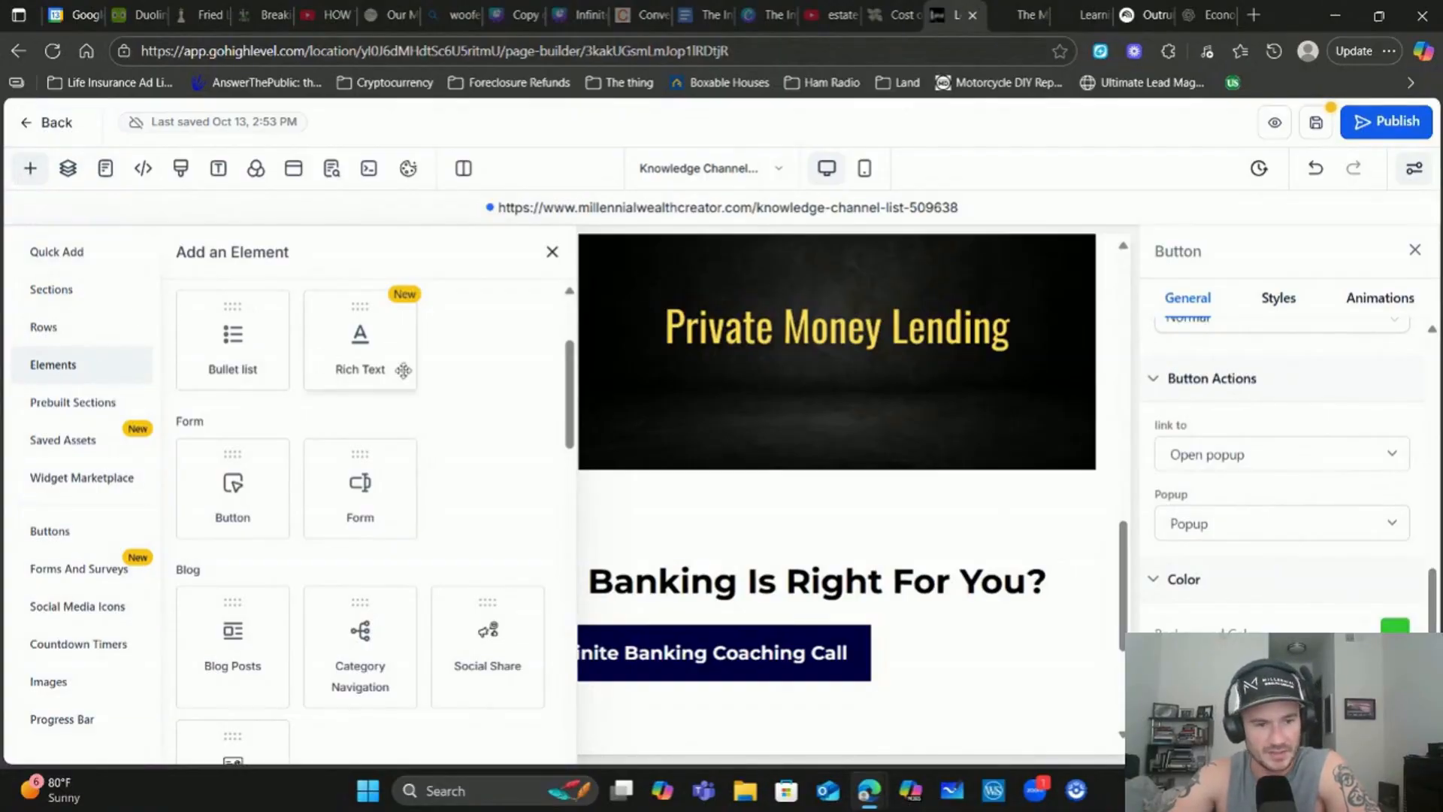
{"action": "scroll", "coordinate": [405, 371], "scroll_direction": "down", "scroll_amount": 8}
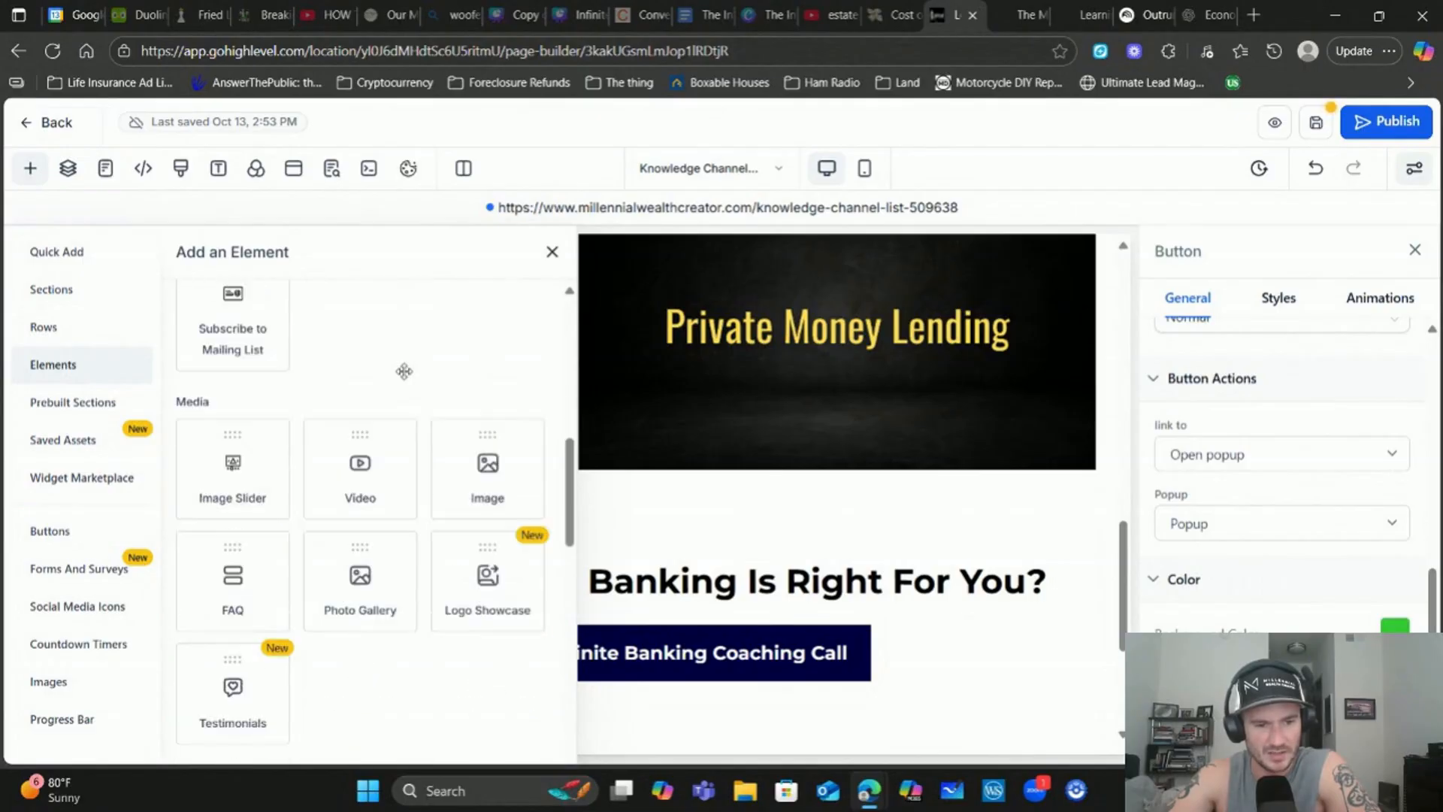
{"action": "scroll", "coordinate": [405, 370], "scroll_direction": "down", "scroll_amount": 4}
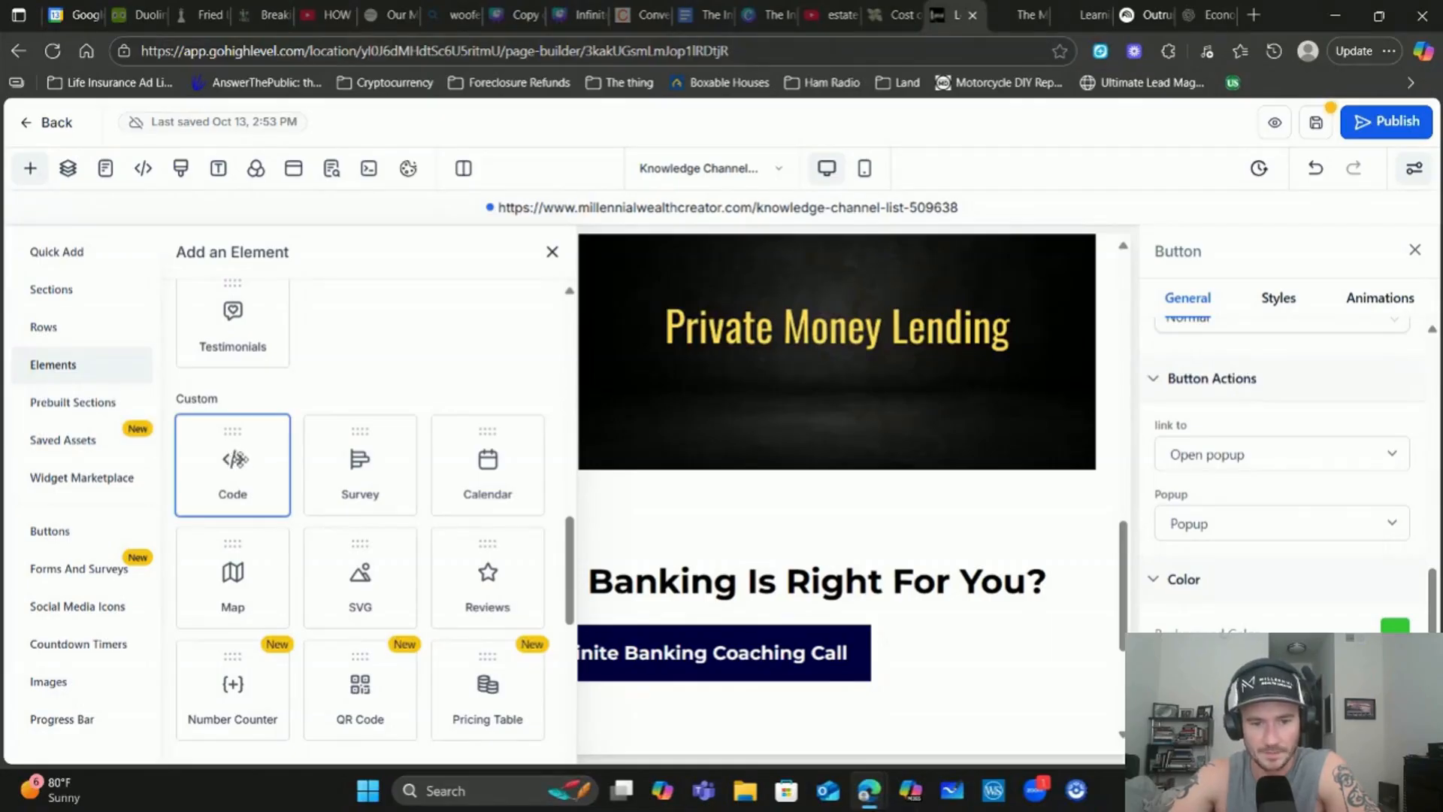
{"action": "left_click_drag", "start_coordinate": [233, 459], "coordinate": [728, 497]}
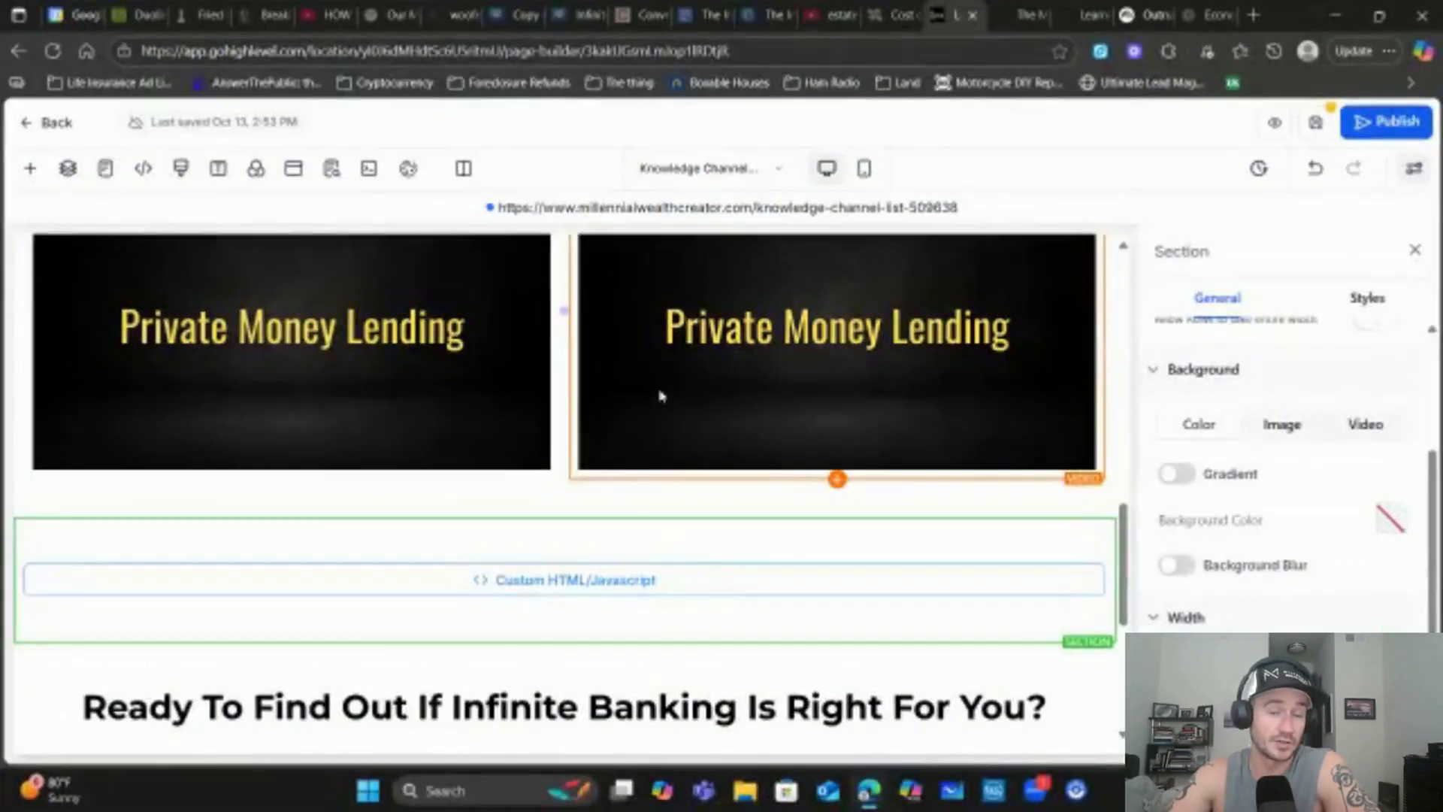
{"action": "left_click", "coordinate": [678, 596]}
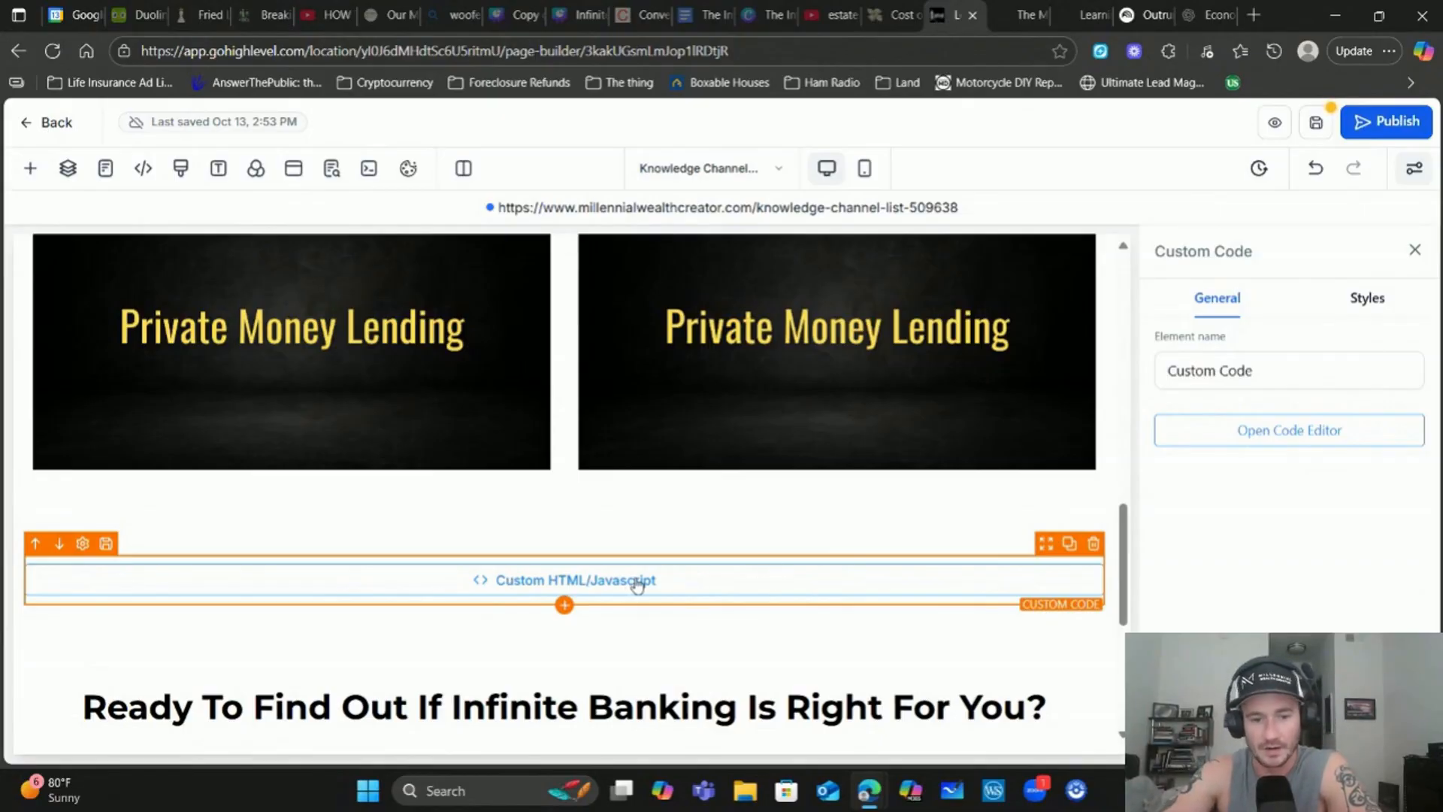
{"action": "left_click", "coordinate": [1289, 442]}
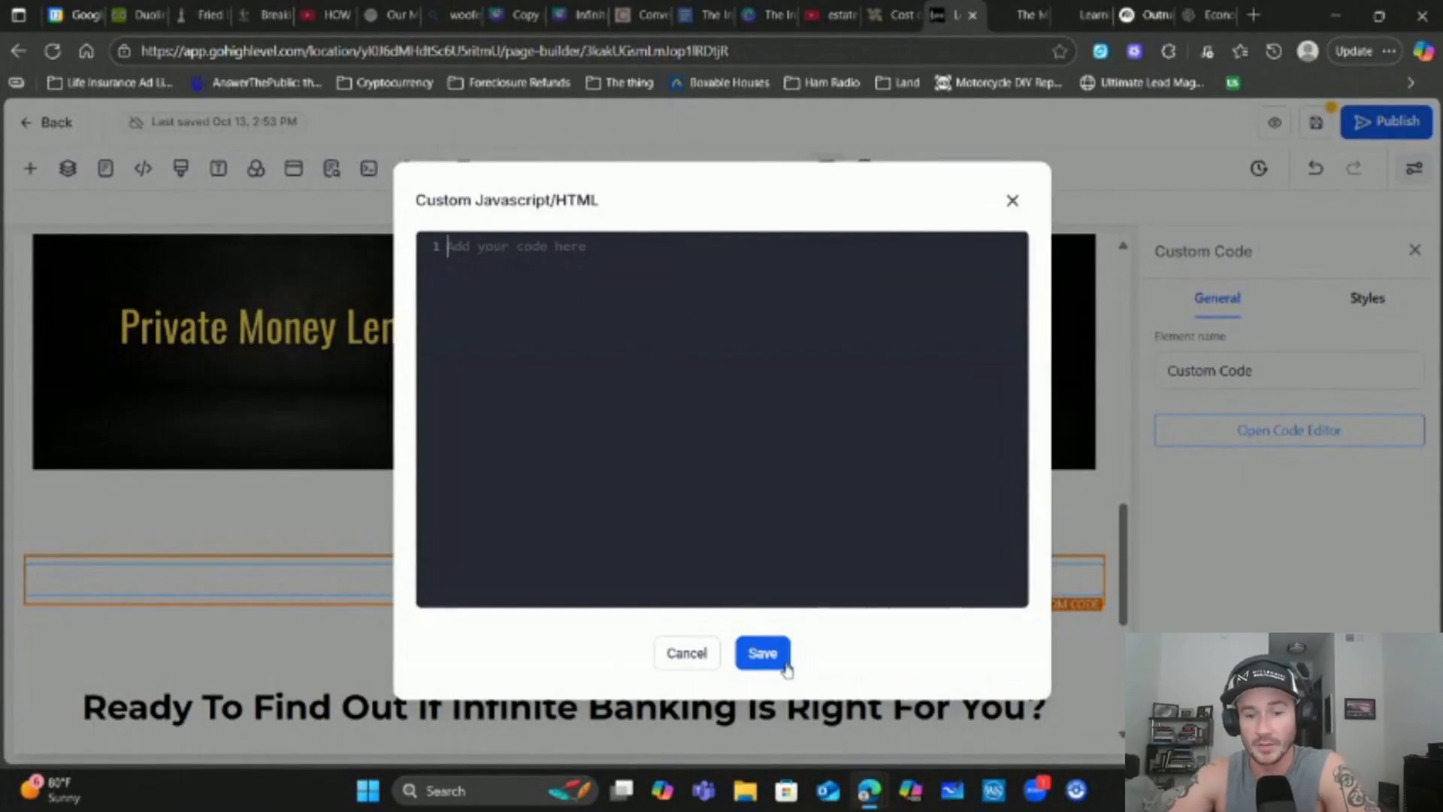
{"action": "left_click", "coordinate": [672, 655]}
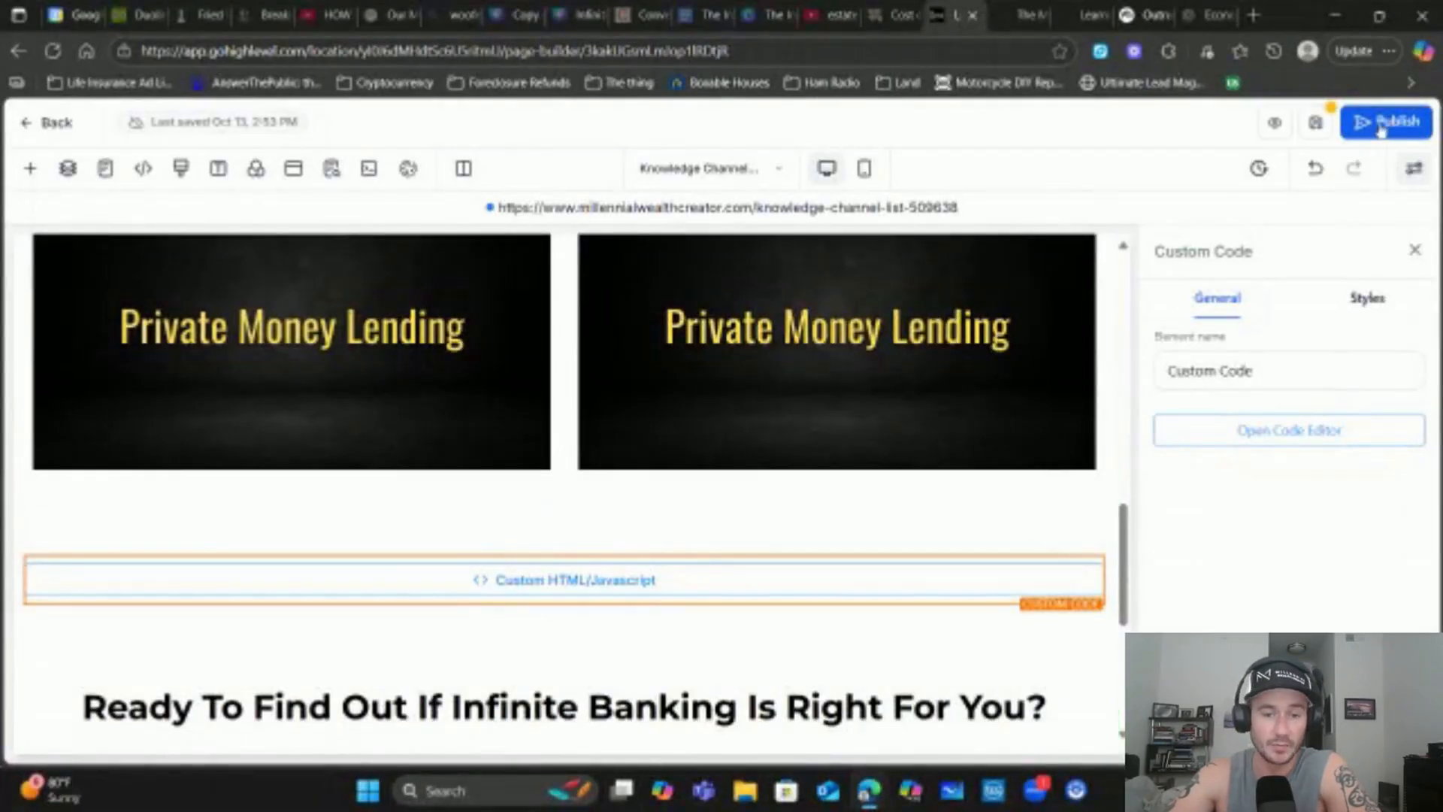